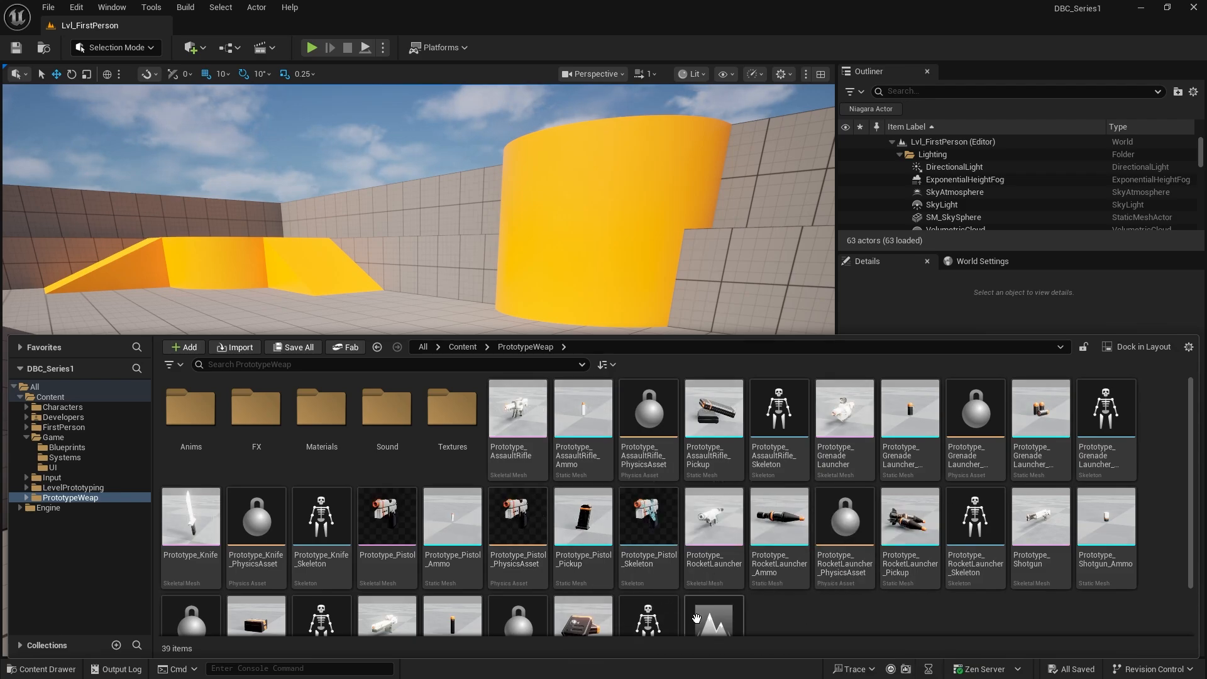
- Open the Prototype_Pistol skeletal mesh from the PrototypeWeap folder in its editor and maximize the editor window
scroll(910, 602, down, 2)
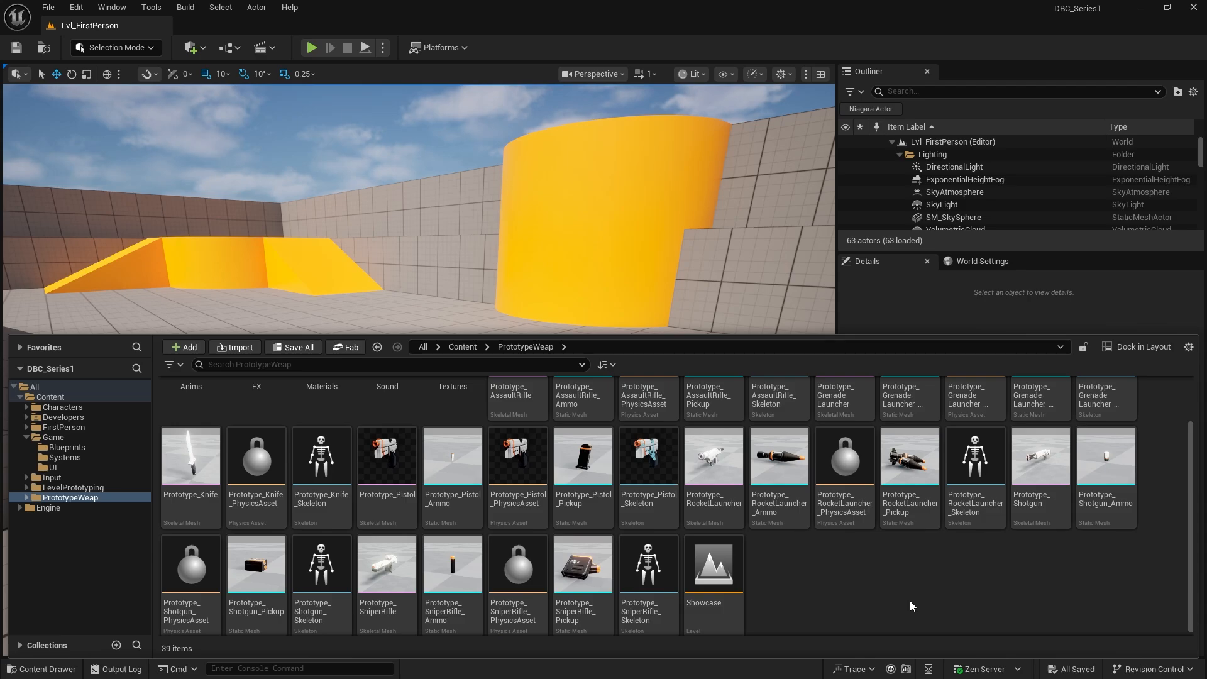
mouse_move(404, 478)
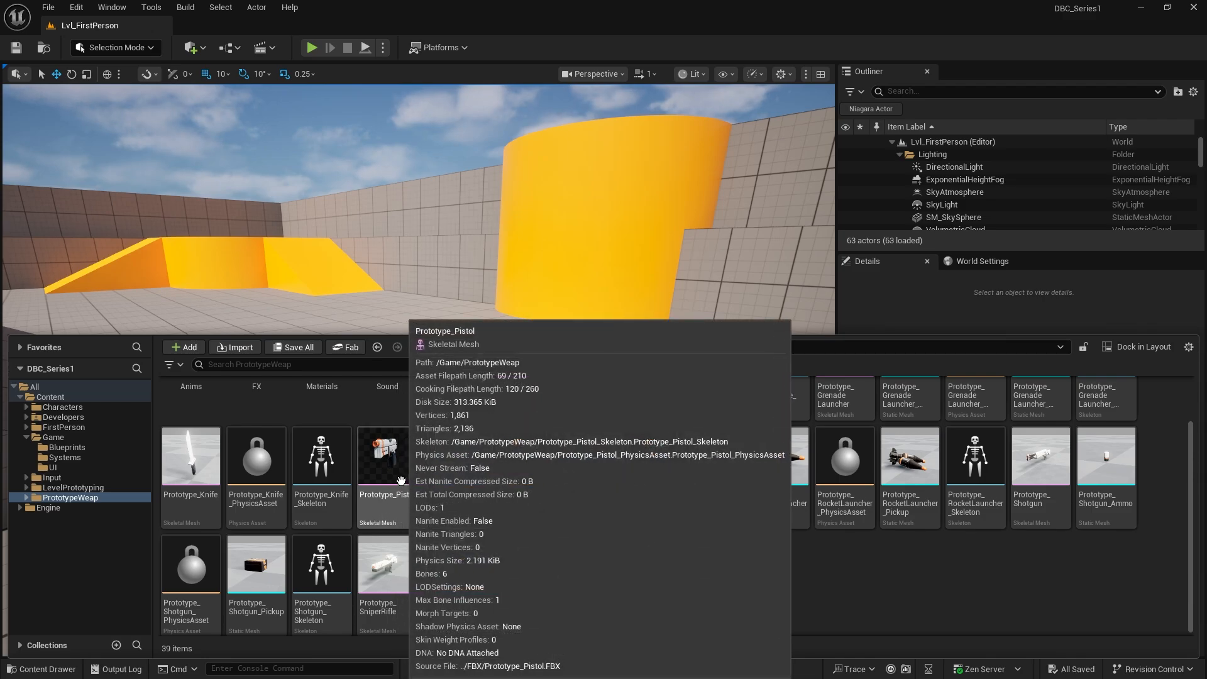
double_click(388, 458)
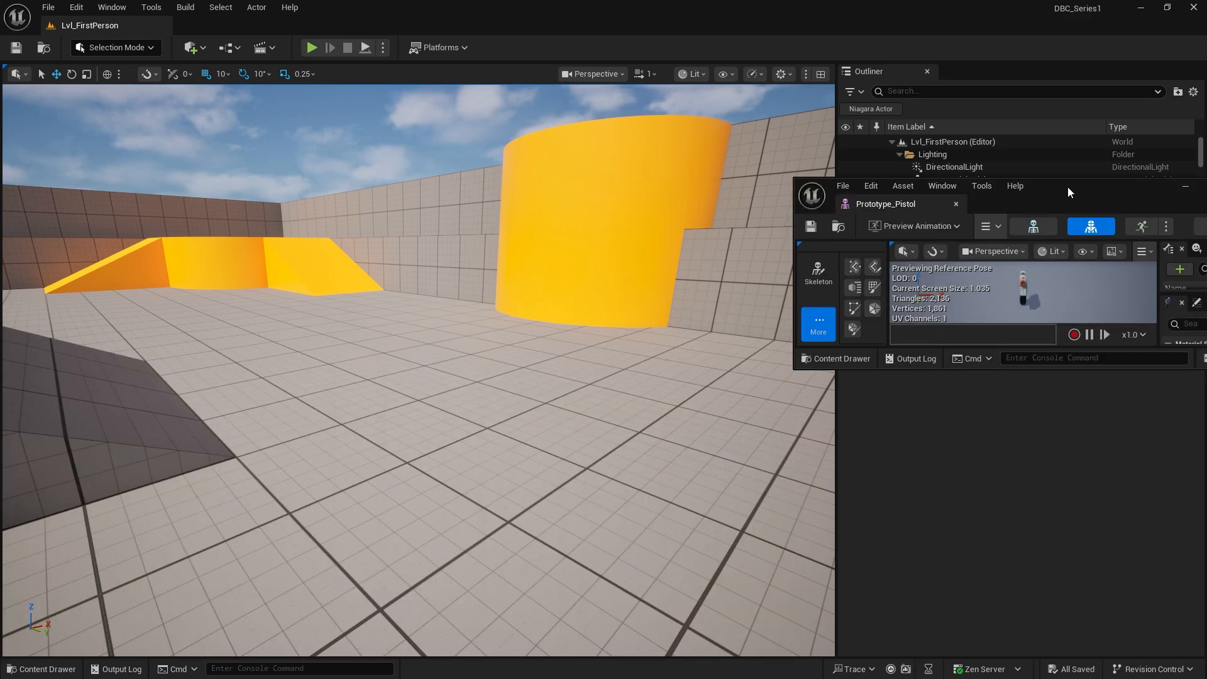
drag(1067, 186, 772, 208)
double_click(772, 208)
drag(748, 305, 748, 307)
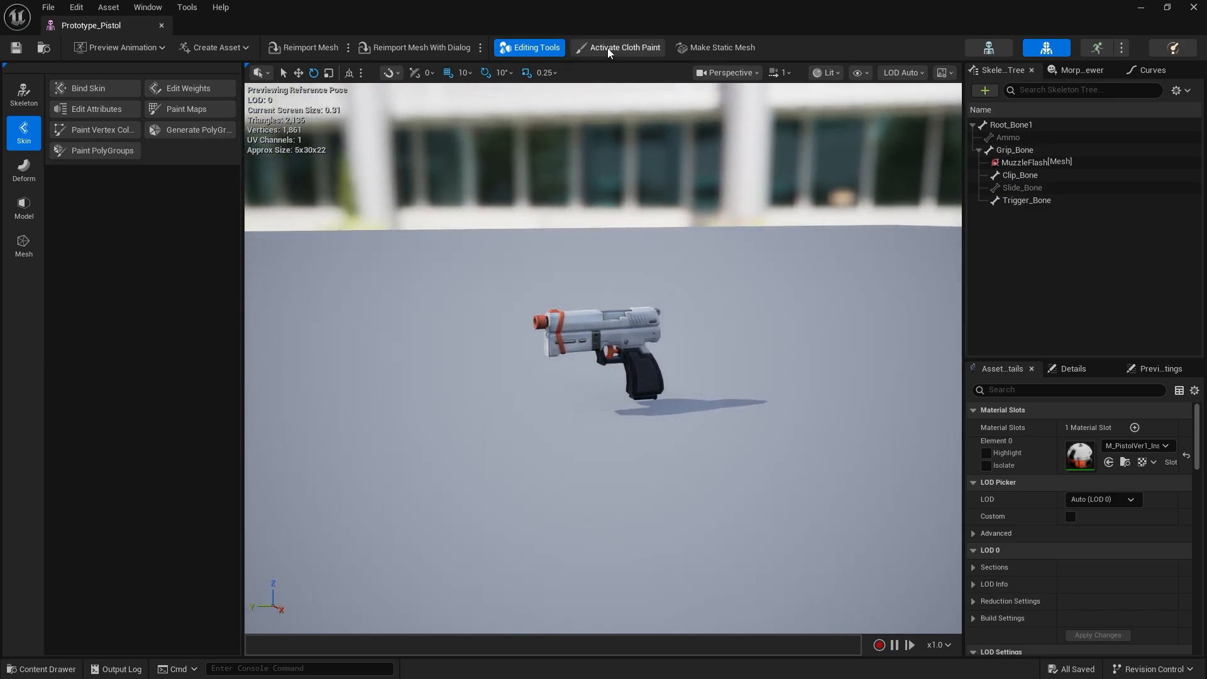
- Start converting the pistol to a static mesh and create a Meshes folder inside Content/Game as its destination
click(717, 56)
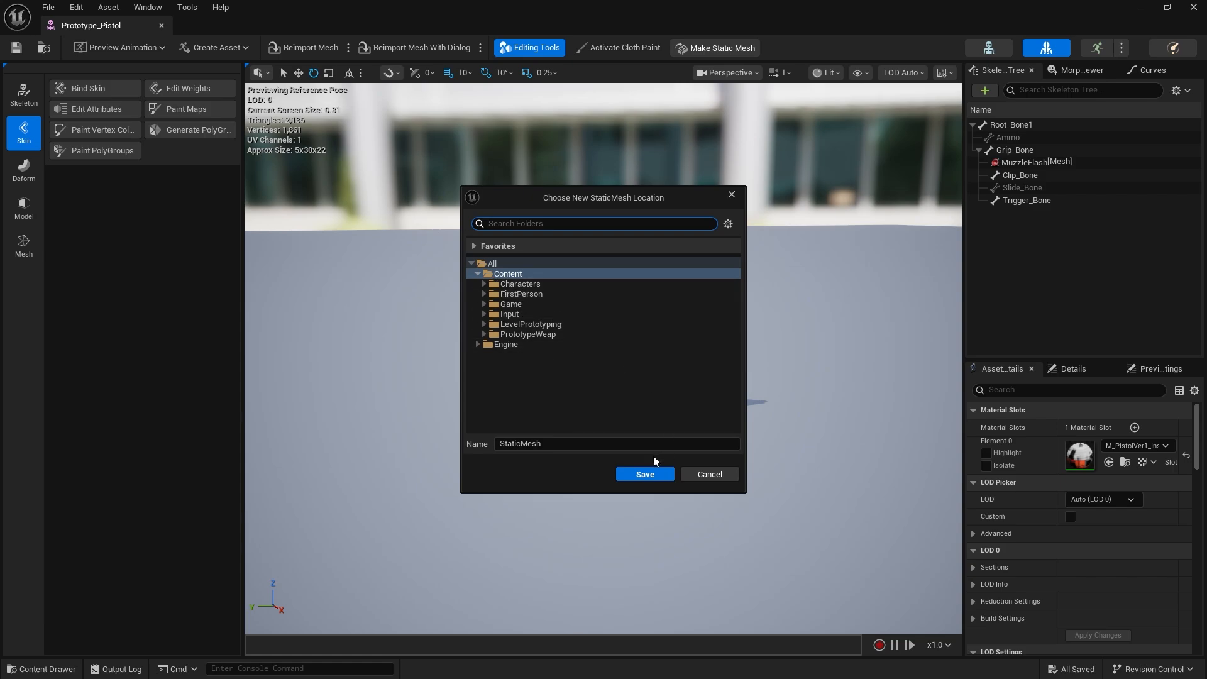
click(484, 304)
click(514, 304)
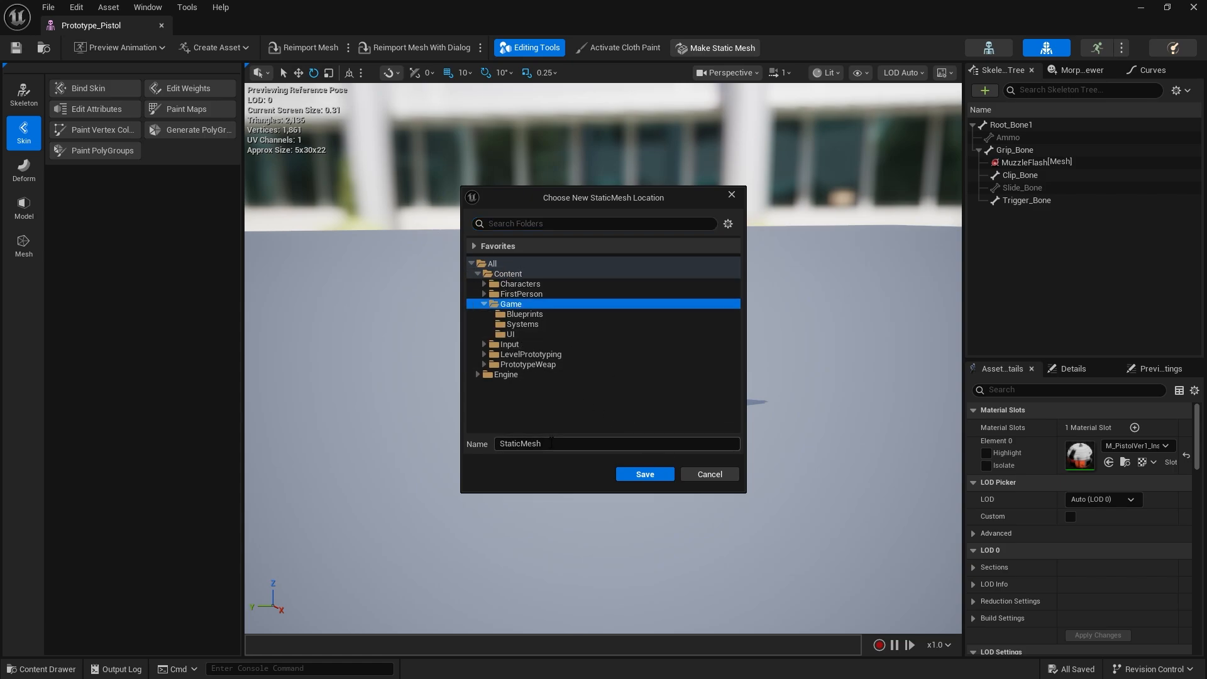
right_click(535, 306)
click(559, 318)
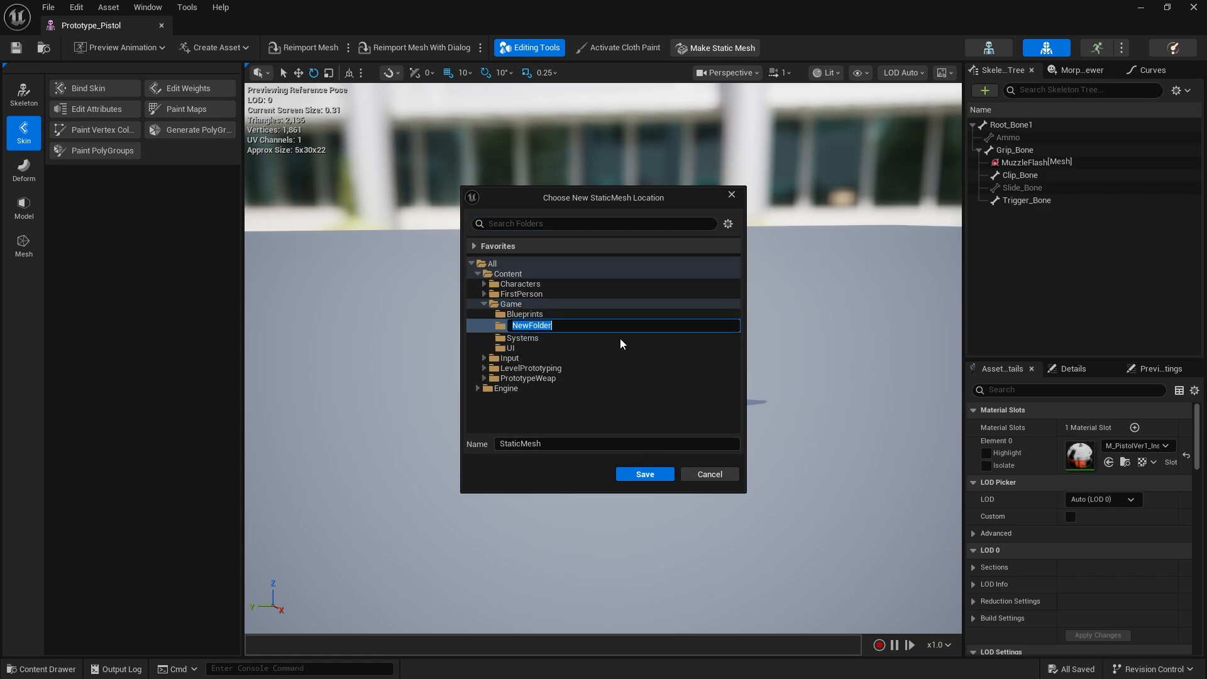
text(Meshes)
key(Return)
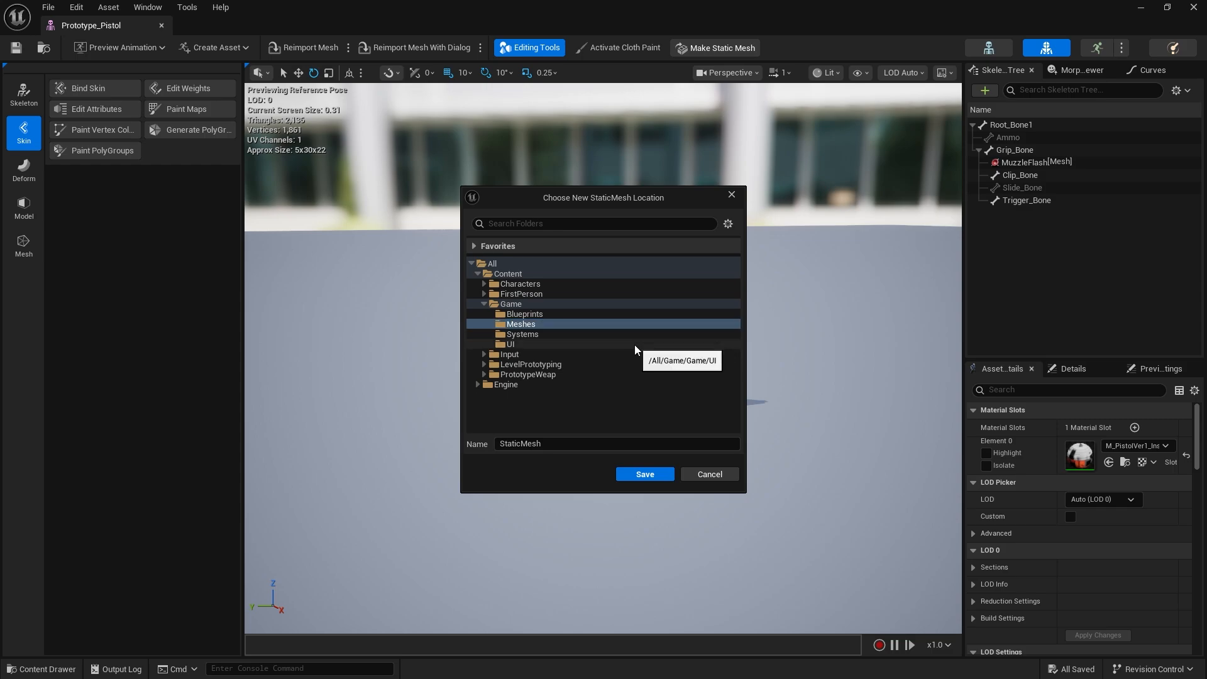
- Save the converted static mesh in the Meshes folder under the name SM_Pistol
click(537, 322)
click(562, 445)
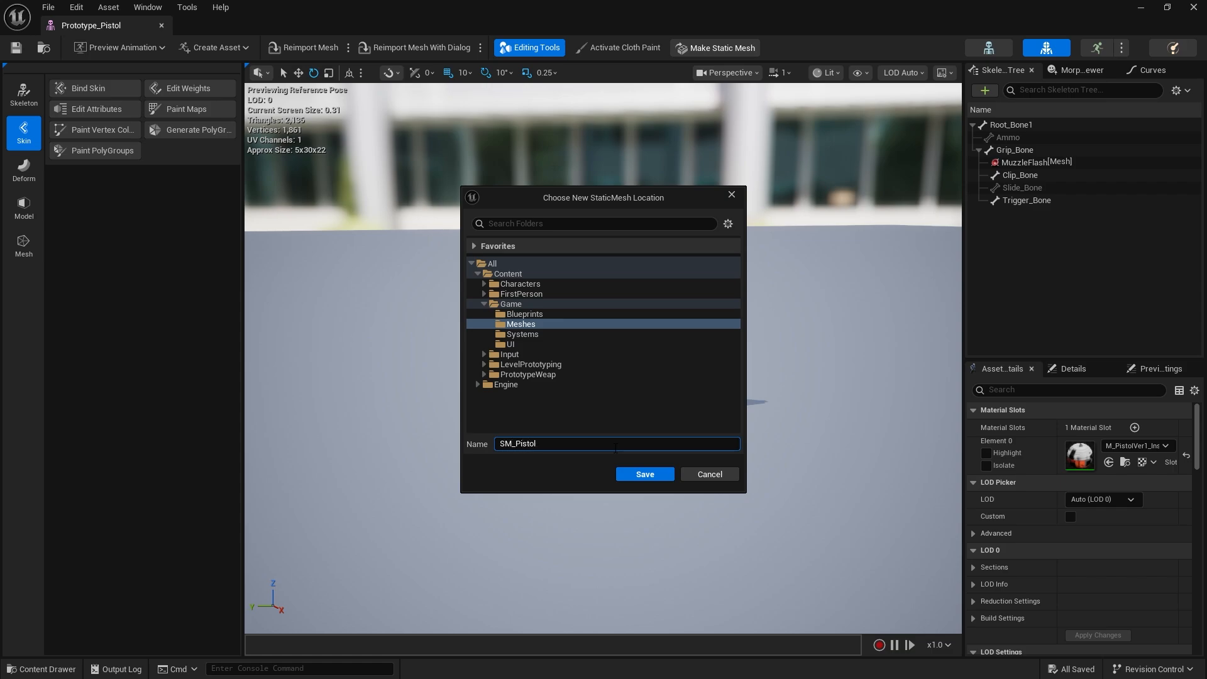
click(631, 473)
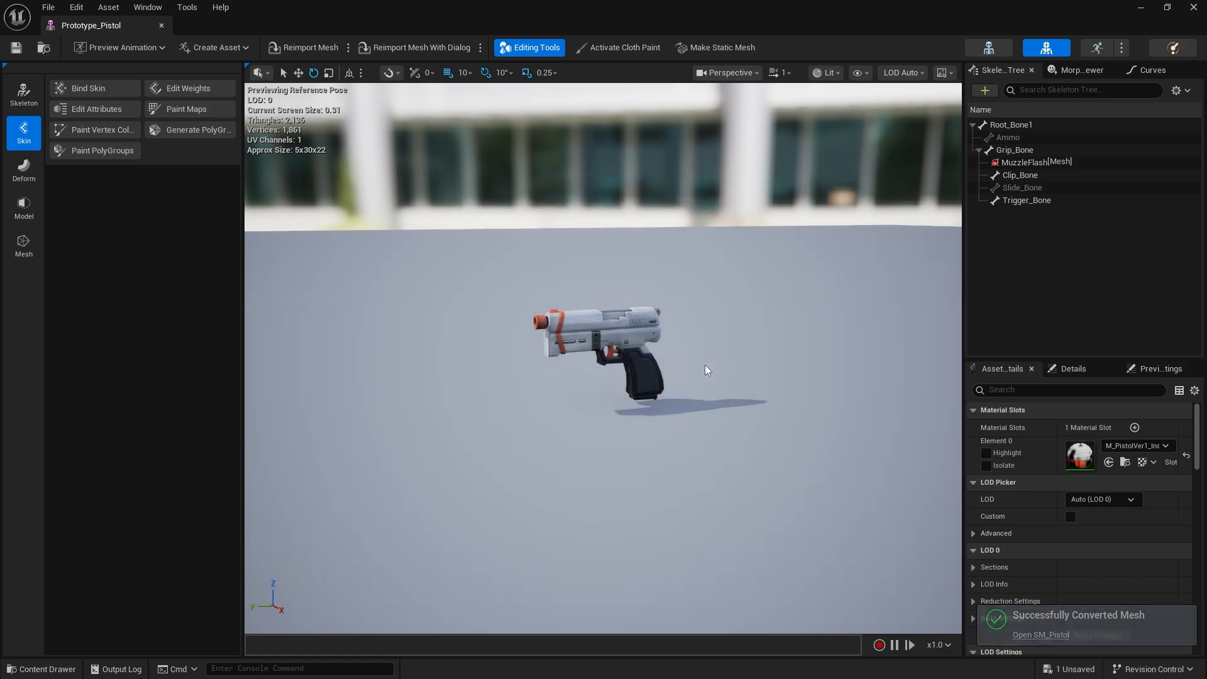
- Close the skeletal mesh editor and place SM_Pistol from Content/Game/Meshes in the level, above the floor
click(1193, 7)
click(55, 674)
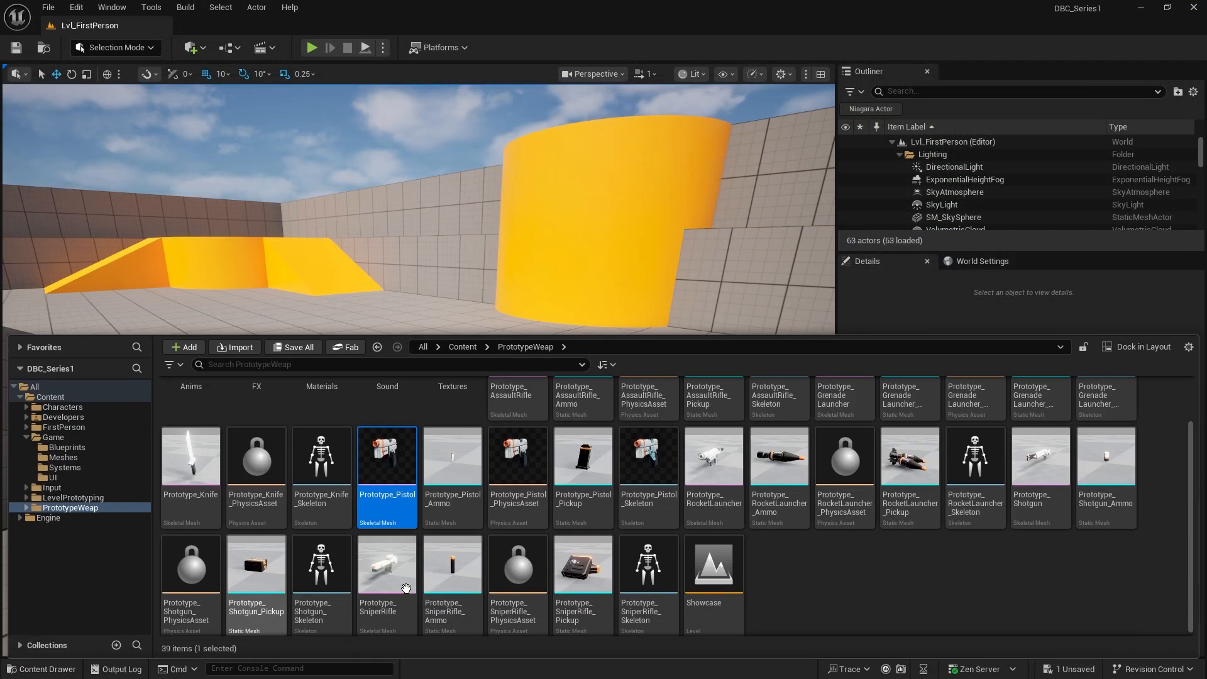
click(466, 347)
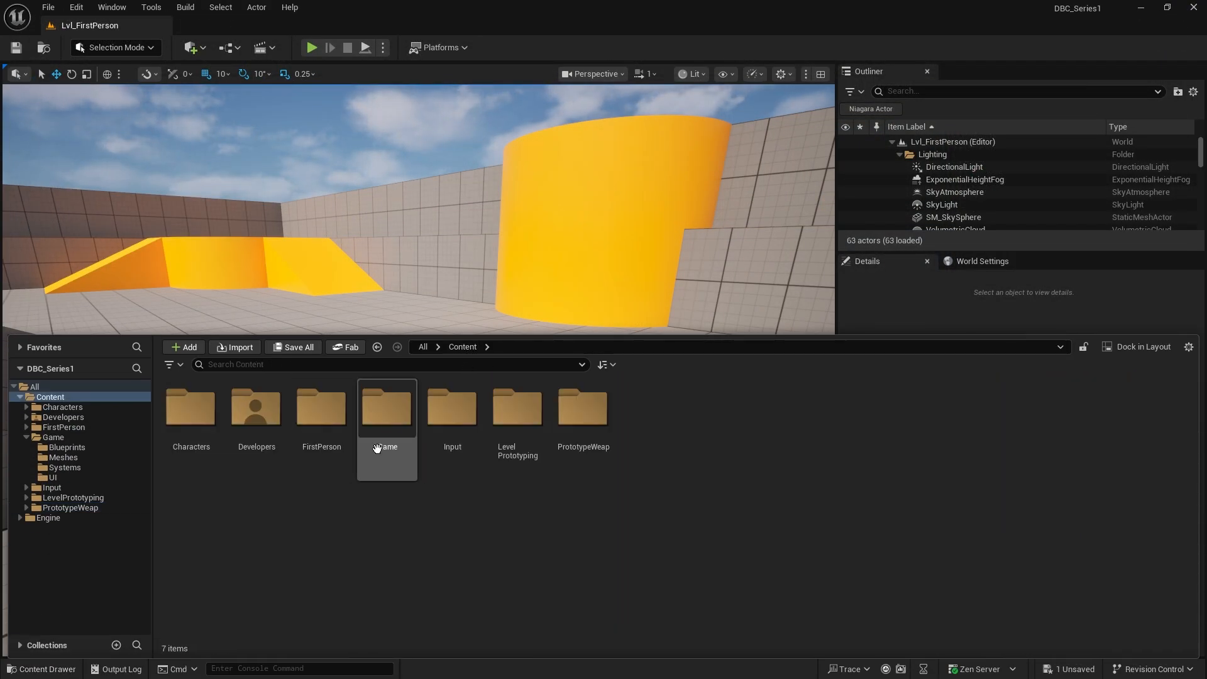
double_click(389, 428)
double_click(259, 417)
drag(188, 416, 466, 205)
key(a)
right_drag(490, 397, 629, 402)
key(w)
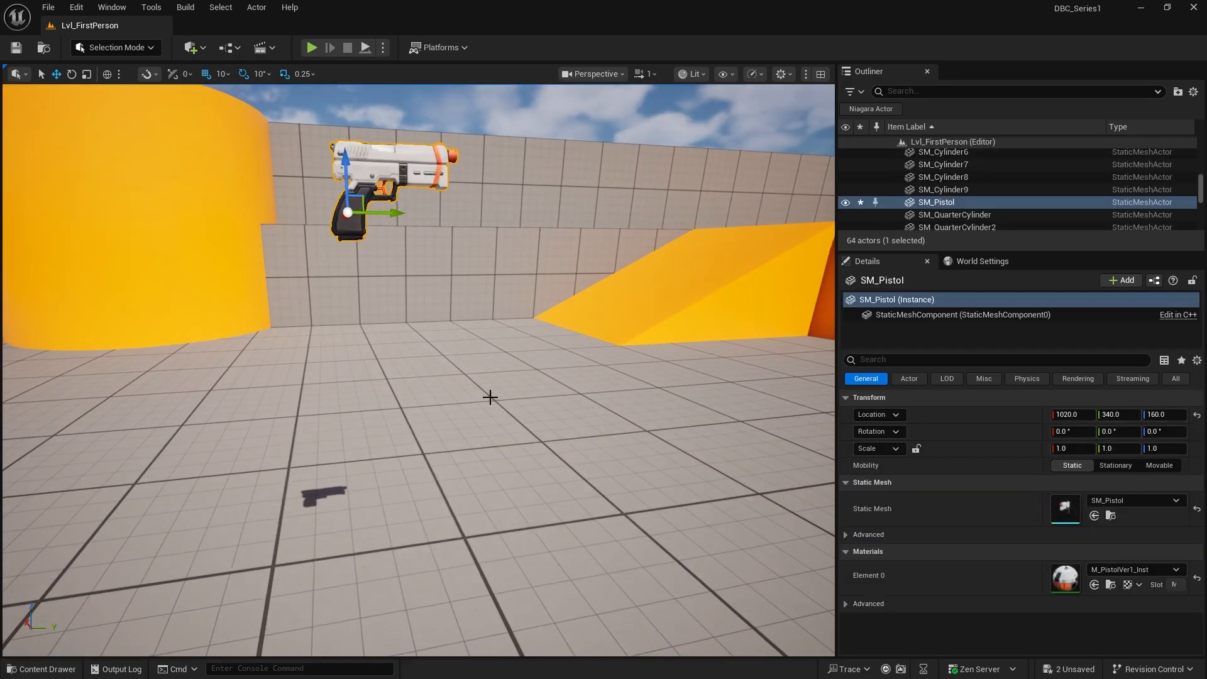
right_drag(493, 390, 485, 351)
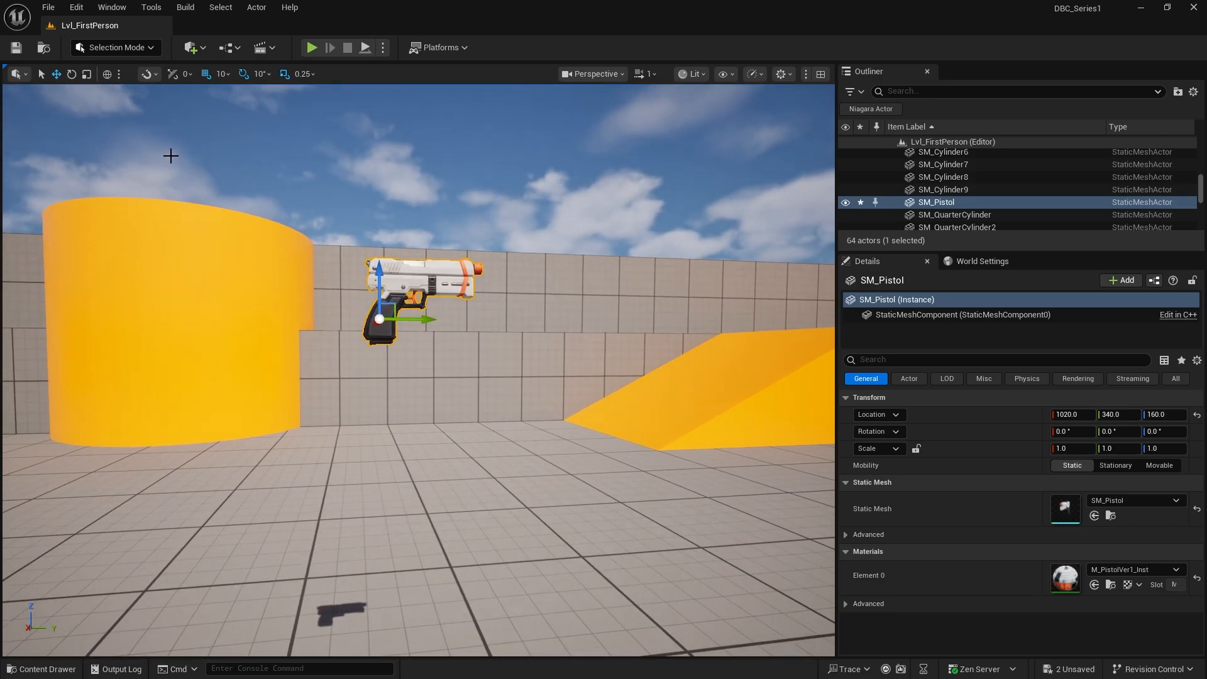
- Scale the placed pistol up uniformly to 8.75
right_drag(463, 376, 443, 391)
key(s)
key(r)
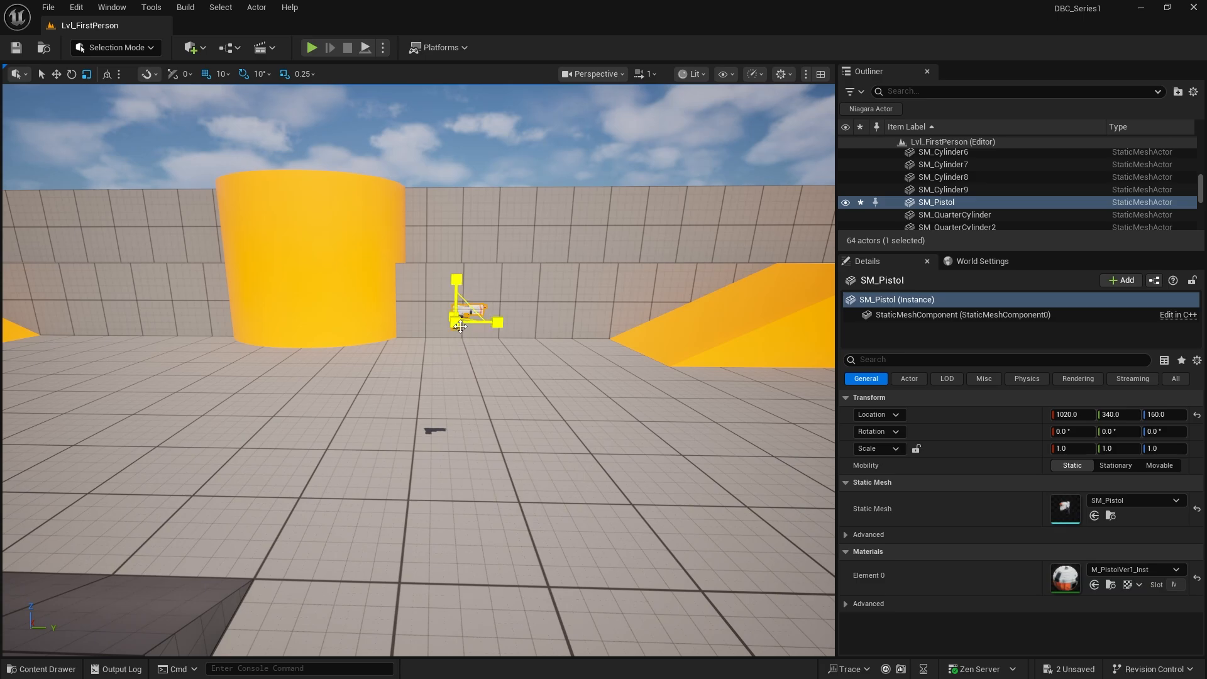
drag(458, 324, 456, 322)
mouse_move(487, 384)
right_down()
mouse_move(484, 364)
mouse_move(490, 388)
right_up()
key(w)
key(s)
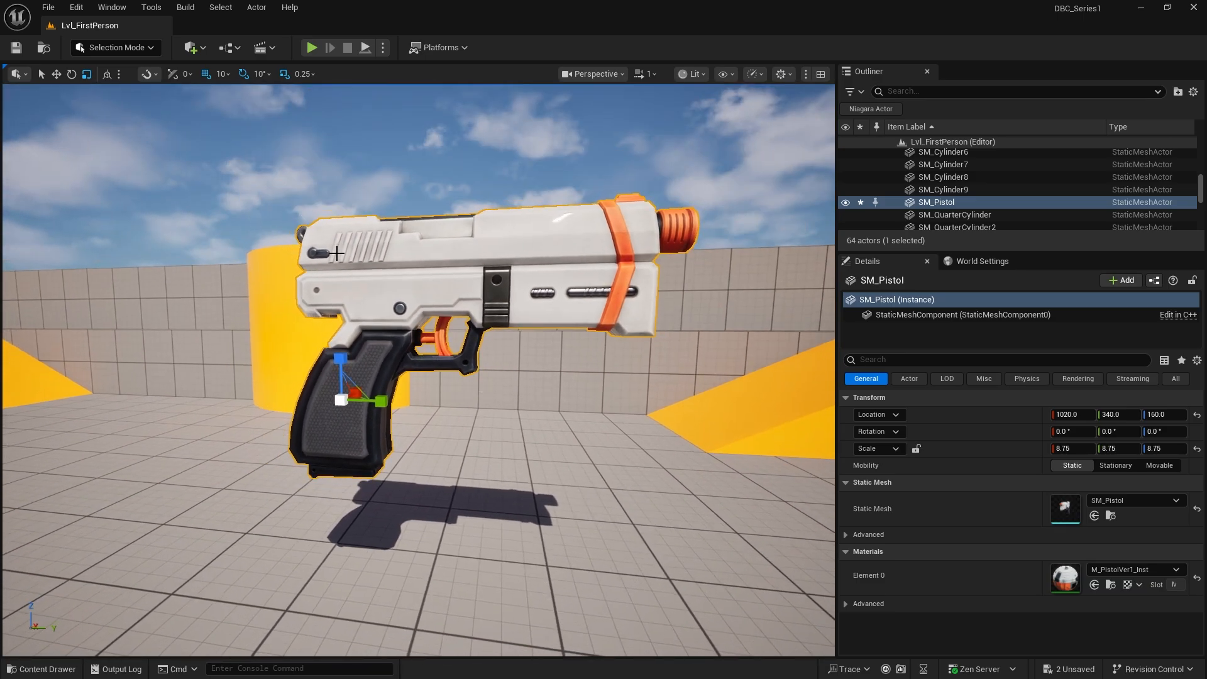
- Switch the level editor to Modeling Mode
click(102, 50)
click(120, 123)
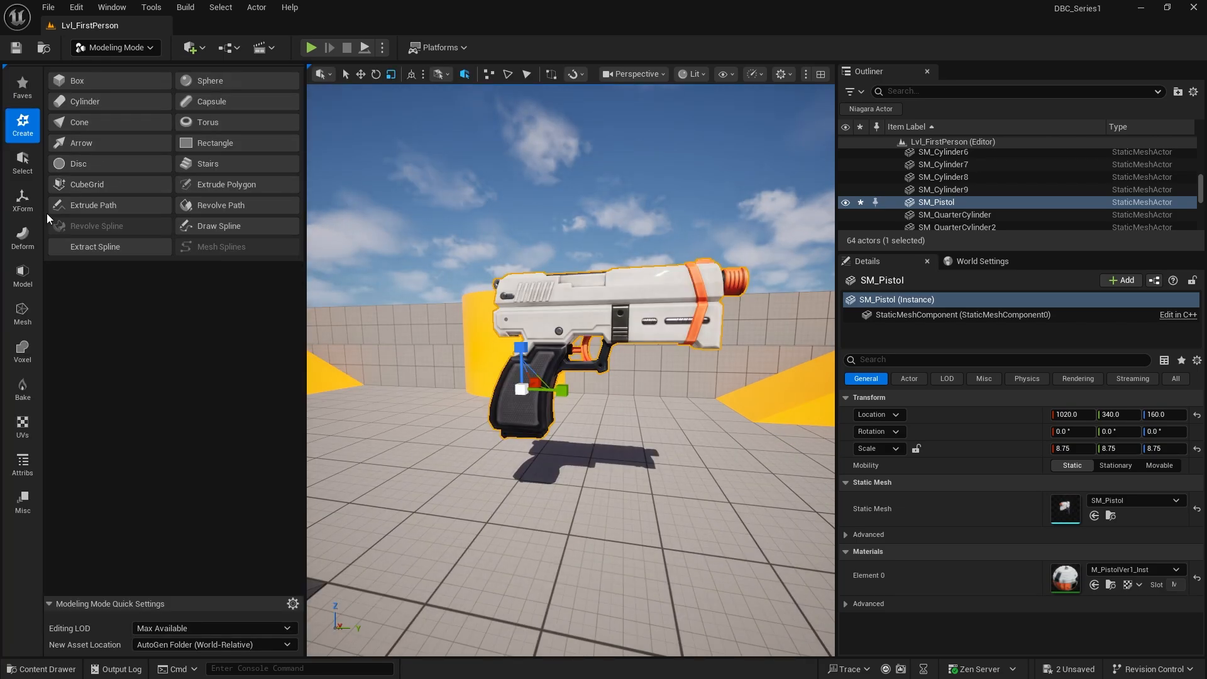
- Examine the enlarged pistol's muzzle, body and grip from several angles
right_drag(691, 393, 692, 434)
key(w)
key(d)
key(s)
key(w)
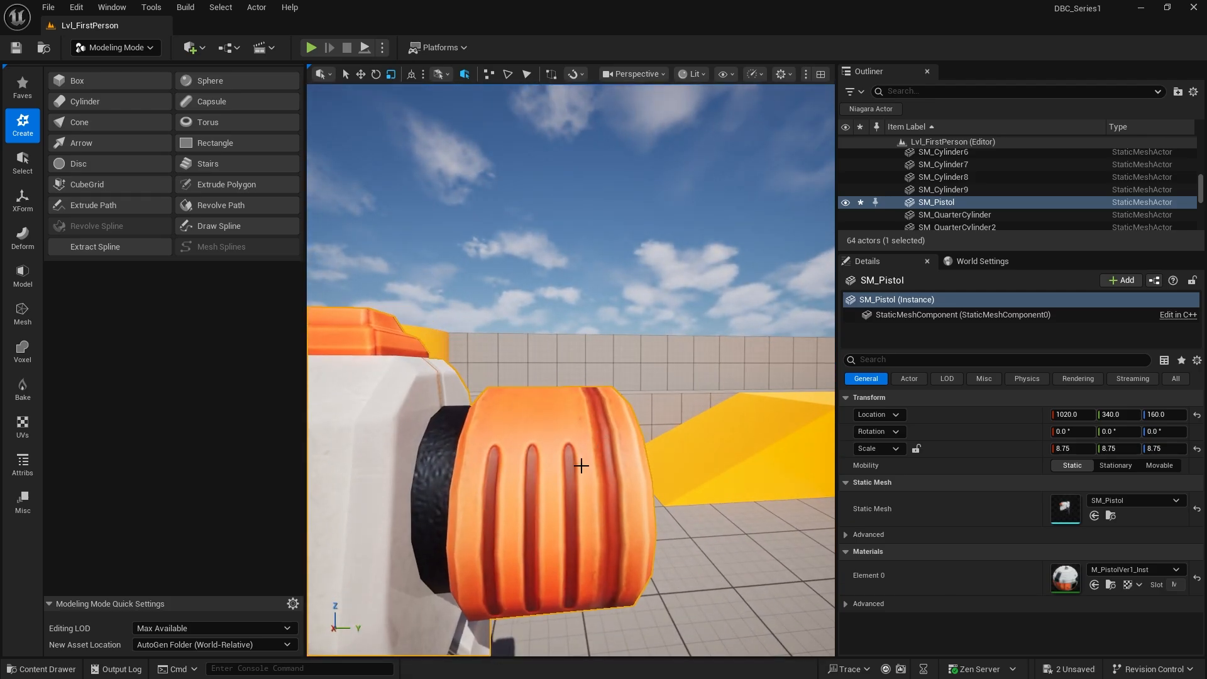
key(s)
right_drag(558, 504, 557, 350)
key(w)
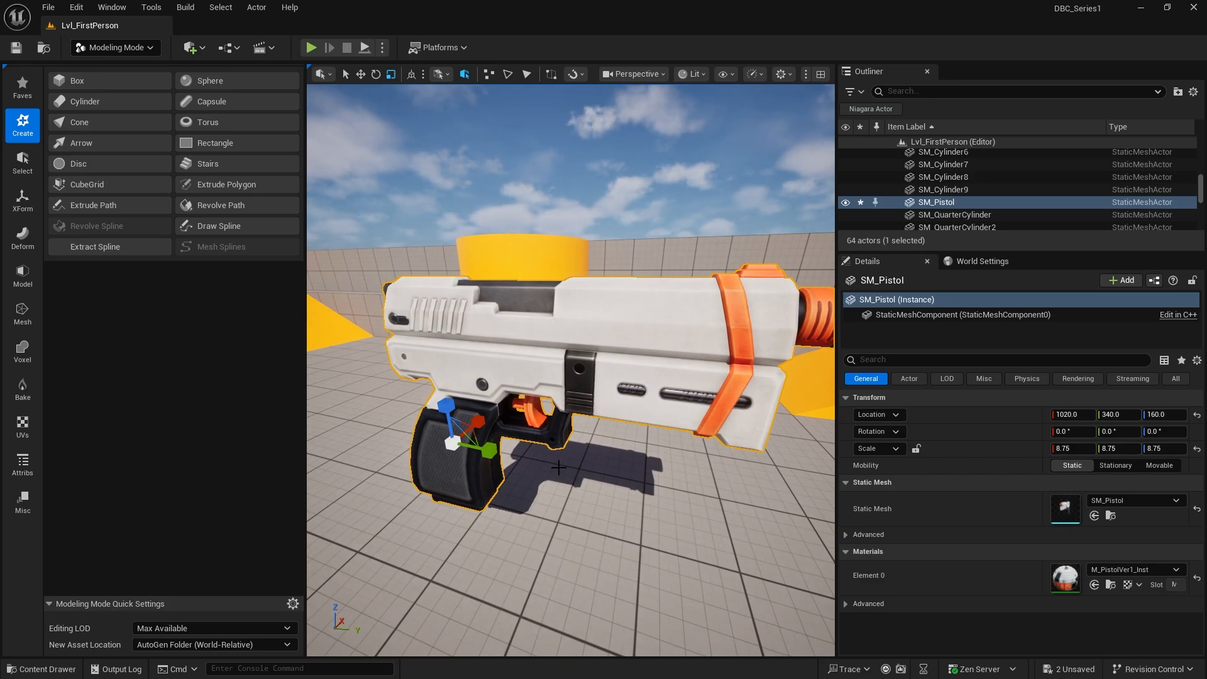
right_drag(610, 330, 458, 327)
key(d)
right_drag(619, 387, 710, 387)
key(a)
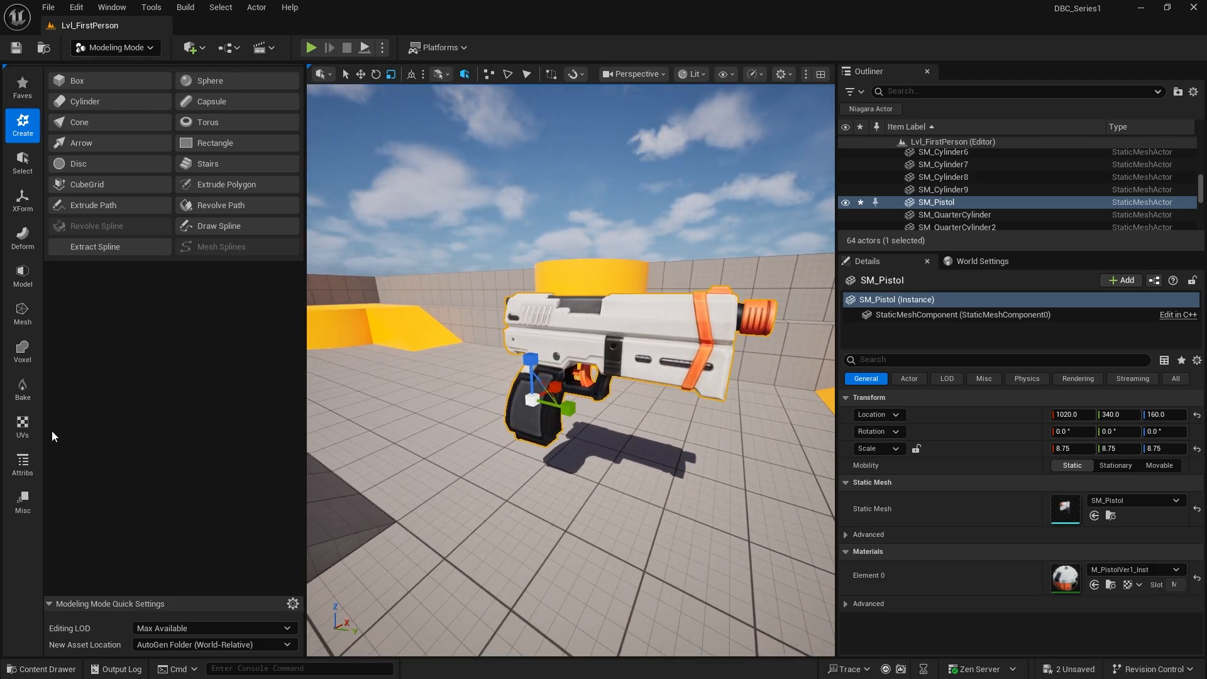
key(a)
right_drag(610, 366, 711, 366)
key(w)
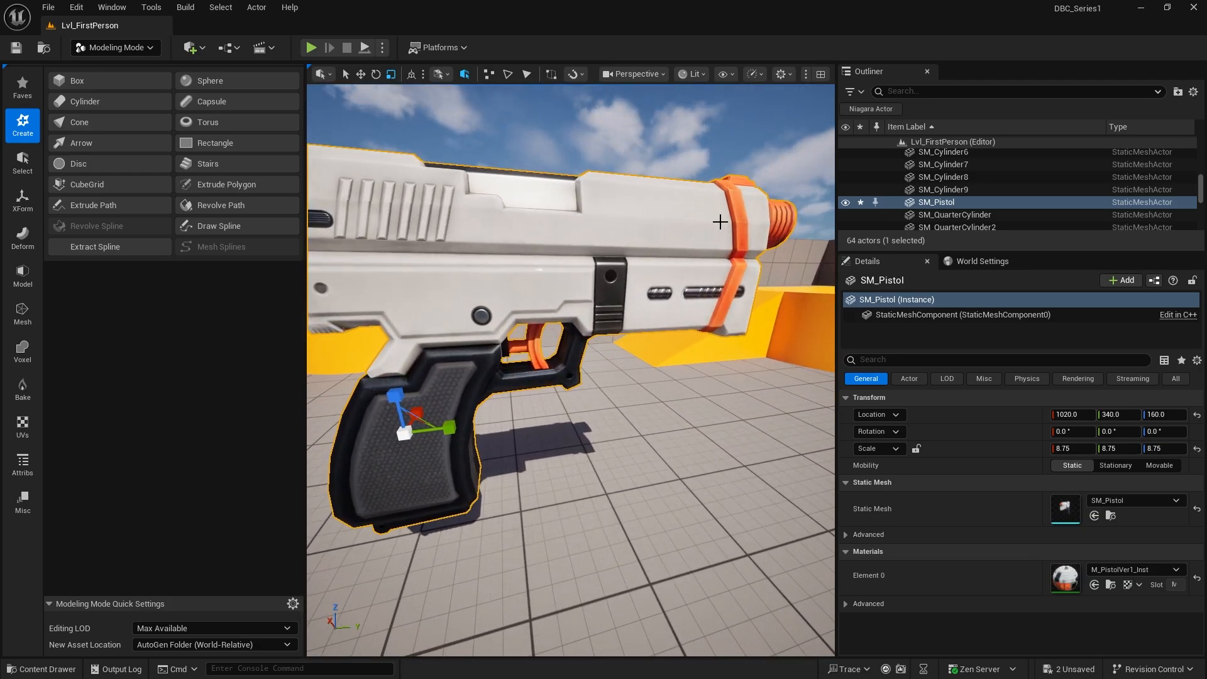
right_drag(679, 399, 650, 399)
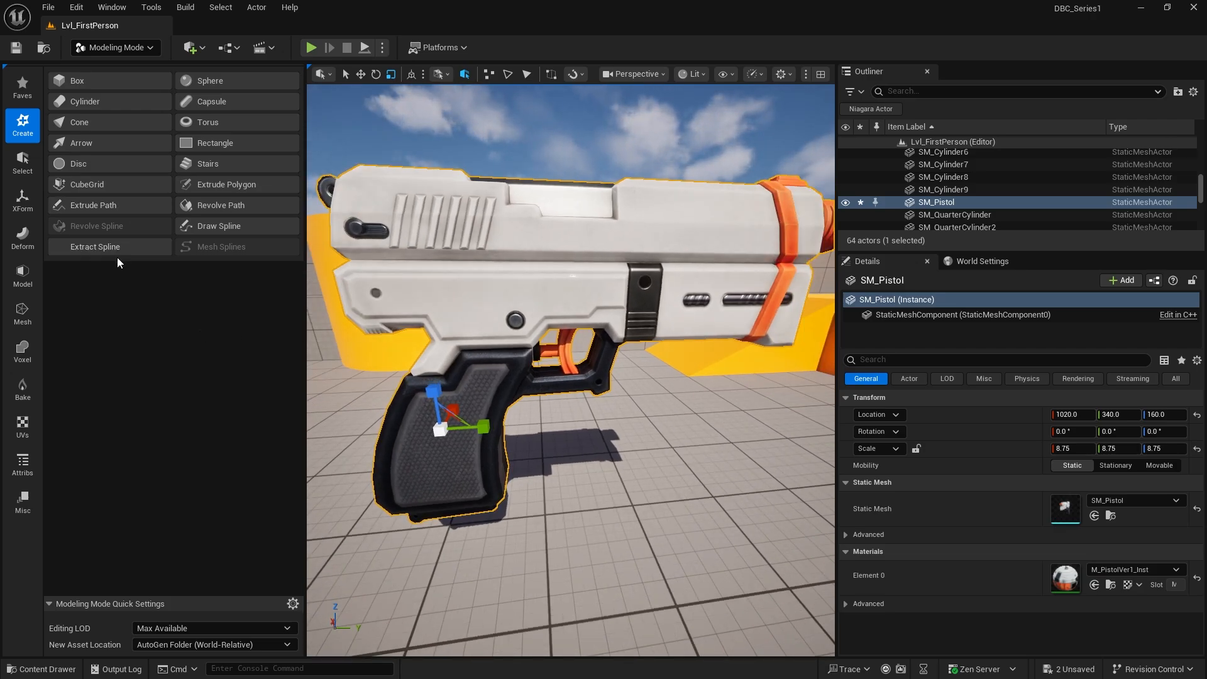
- Start Generate PolyGroups on SM_Pistol and inspect the Face Normal Deviation grouping on the body and grip
click(31, 468)
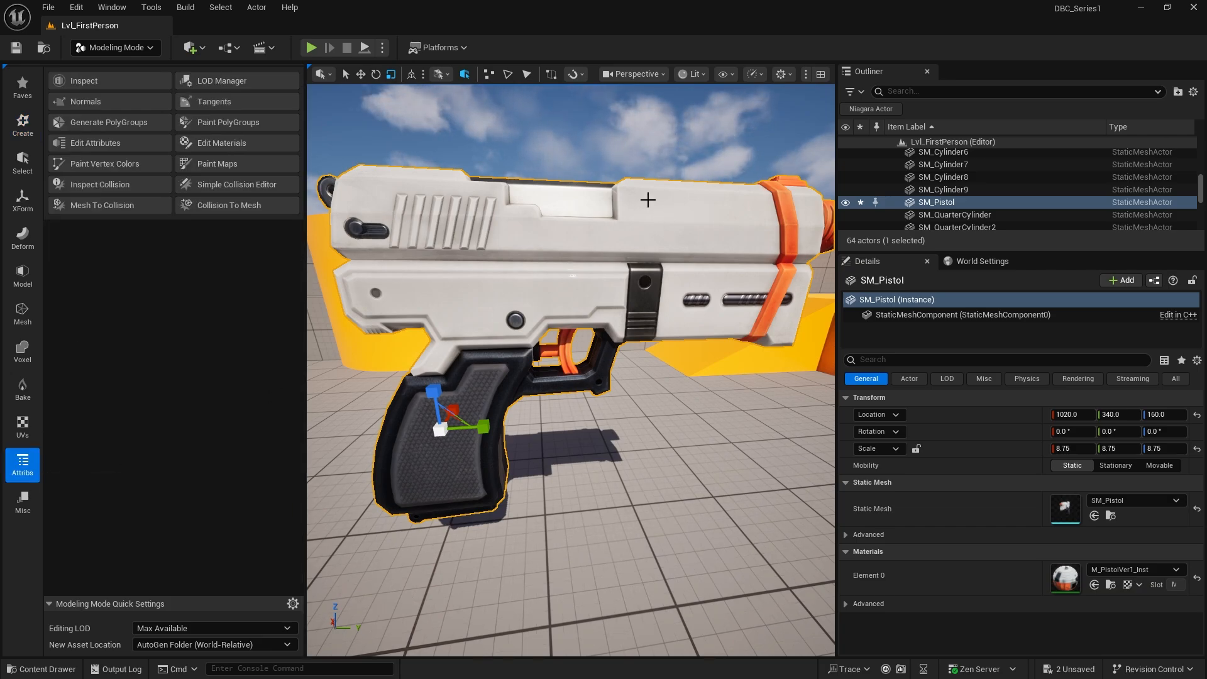
click(99, 125)
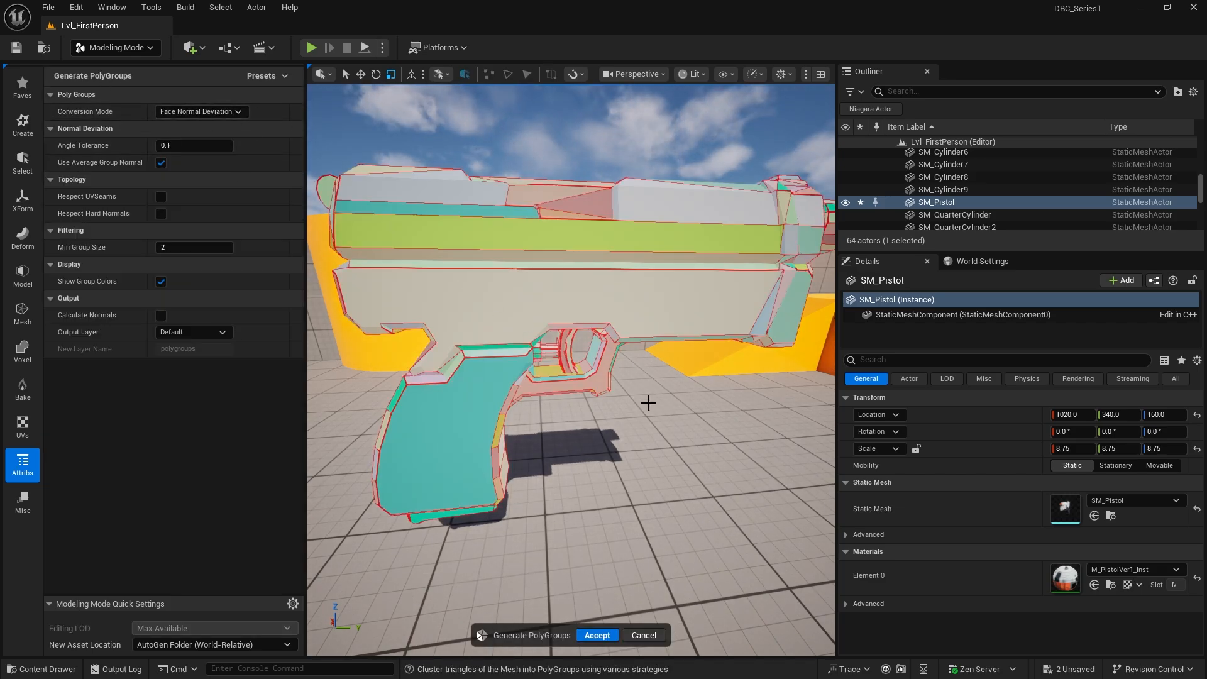
key(d)
right_drag(744, 409, 674, 362)
key(a)
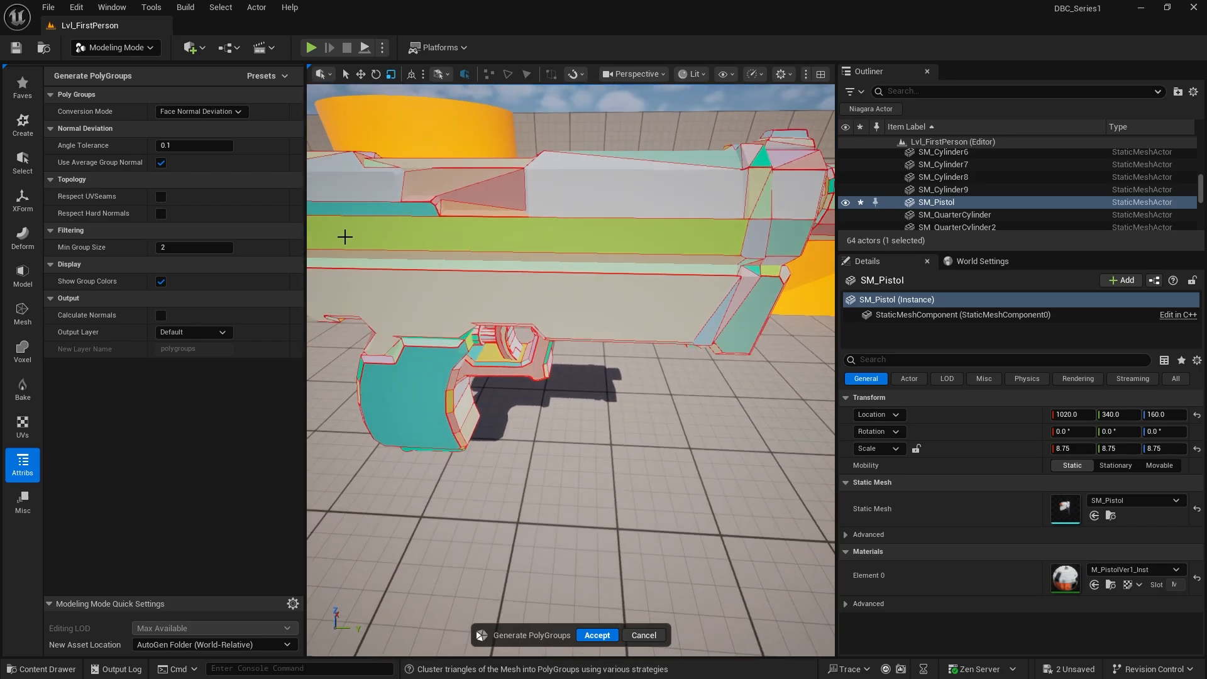
right_drag(722, 345, 745, 341)
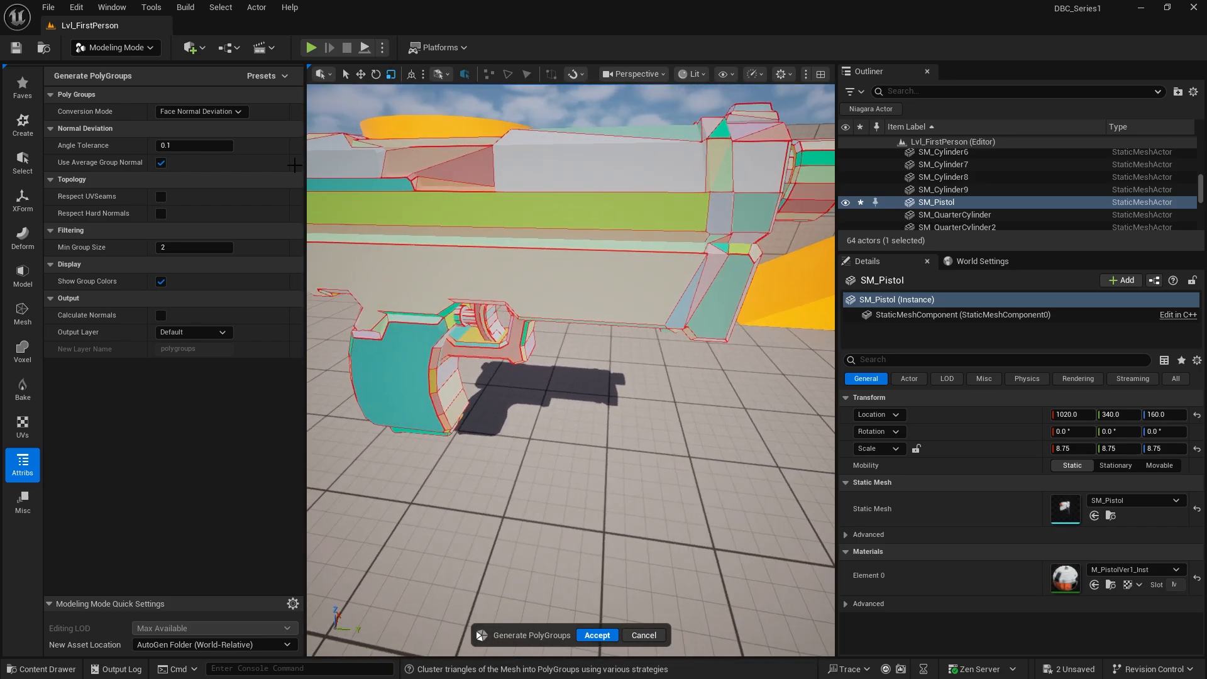
- Set the PolyGroups conversion mode to Find Quads and inspect the grouping around the pistol's barrel
click(221, 111)
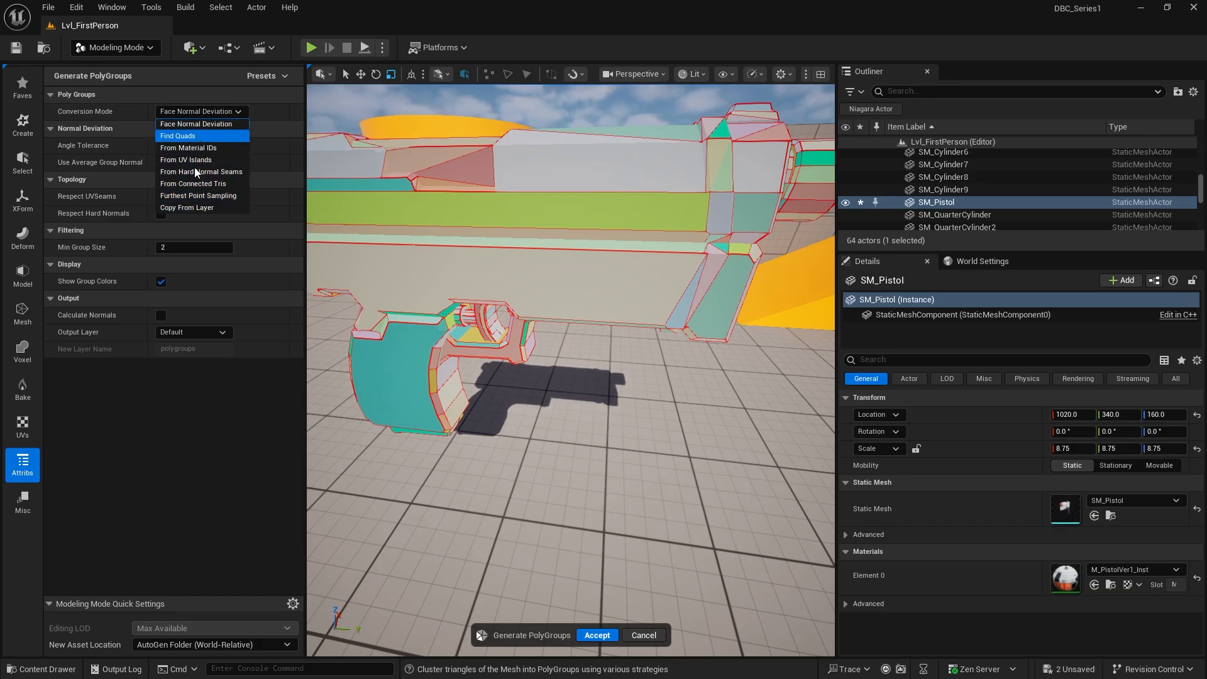
click(211, 140)
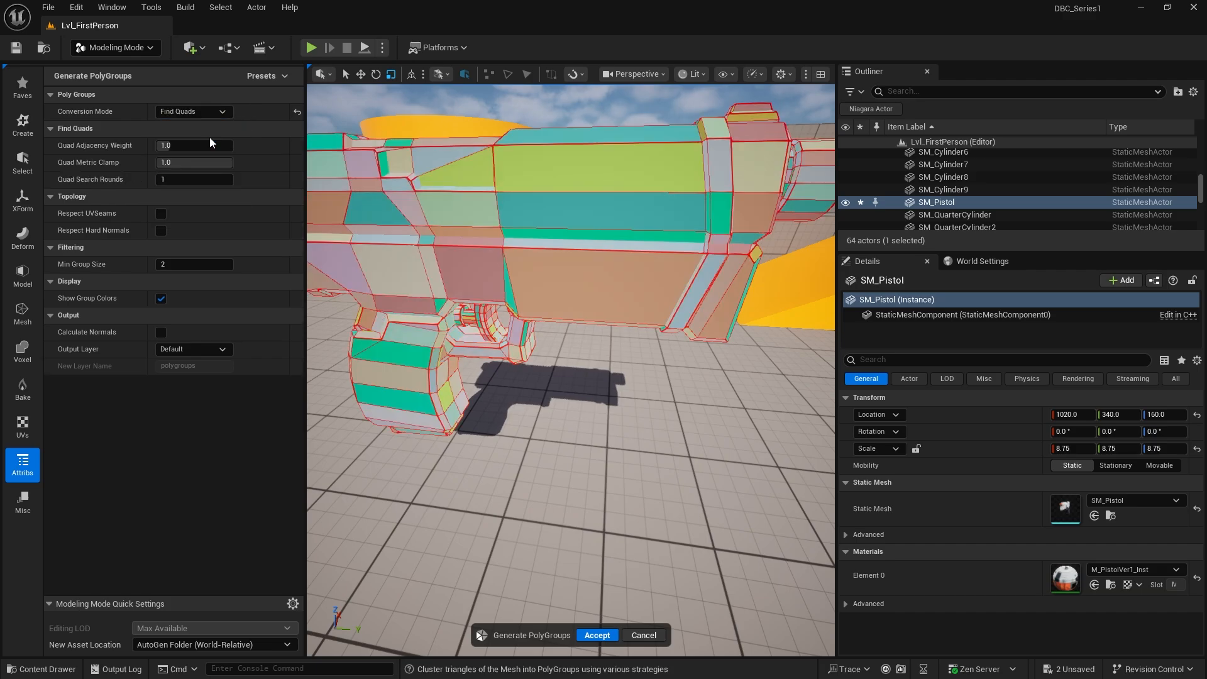
right_drag(677, 374, 608, 374)
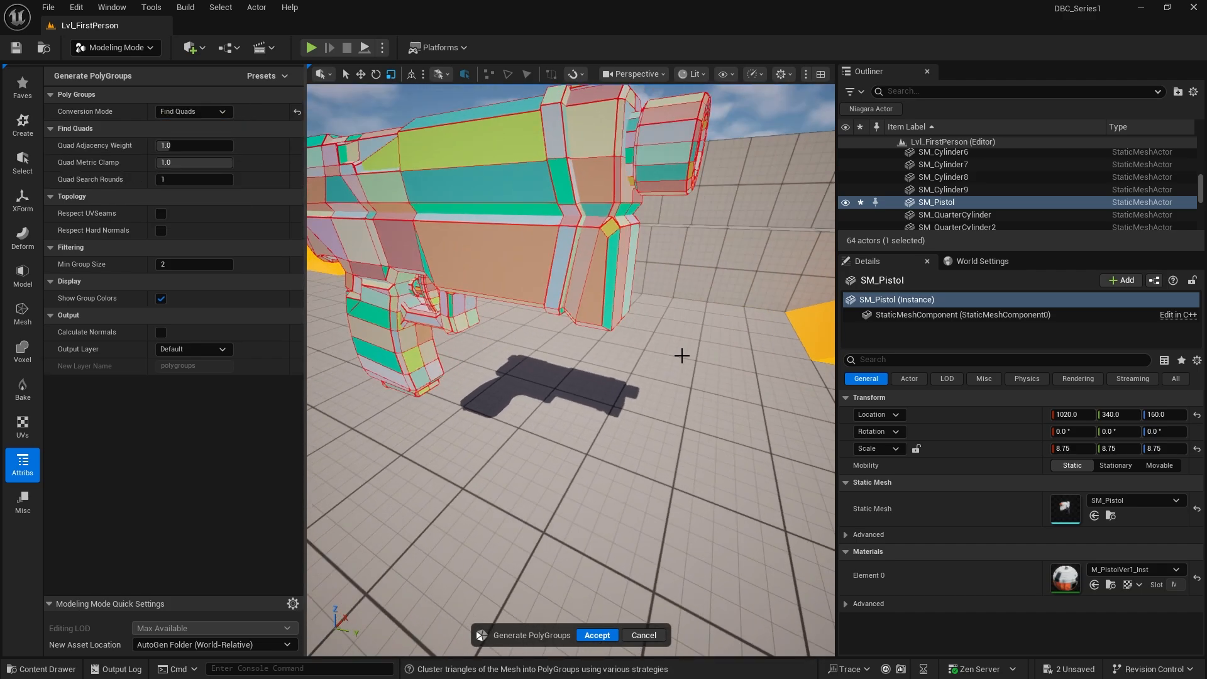
alt+drag(687, 209, 580, 282)
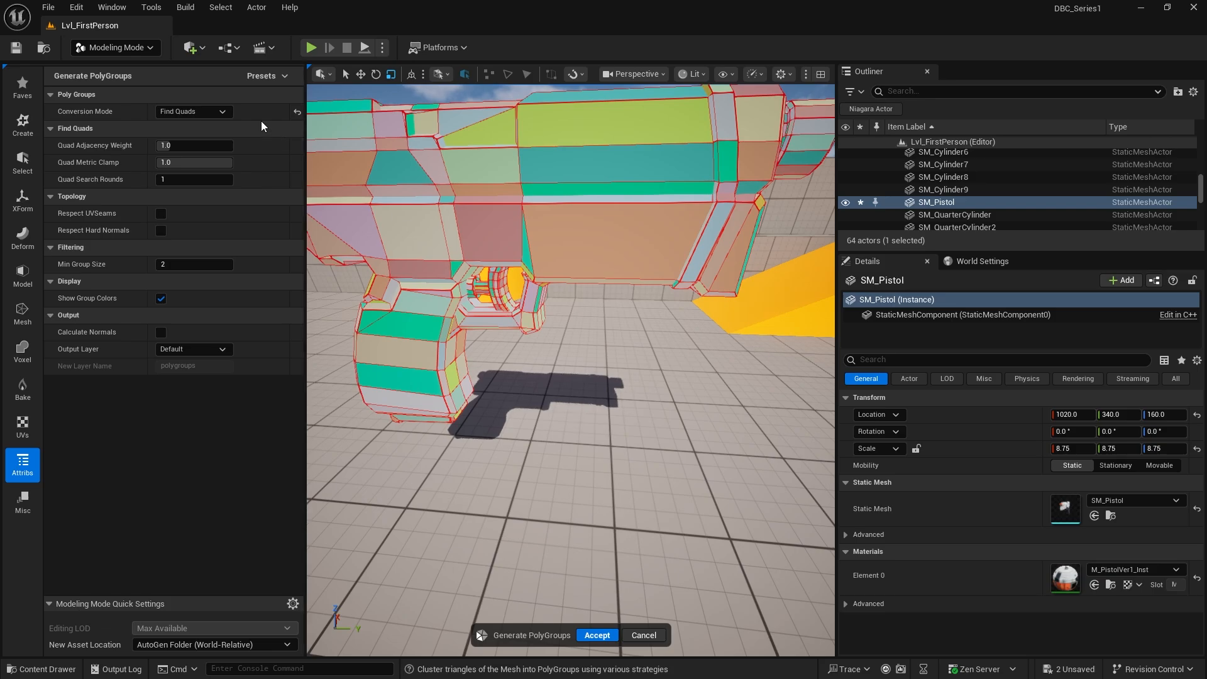
- Set the PolyGroups conversion mode to From Material IDs and inspect the grouping around the whole pistol
click(192, 112)
click(204, 143)
alt+drag(655, 305, 556, 316)
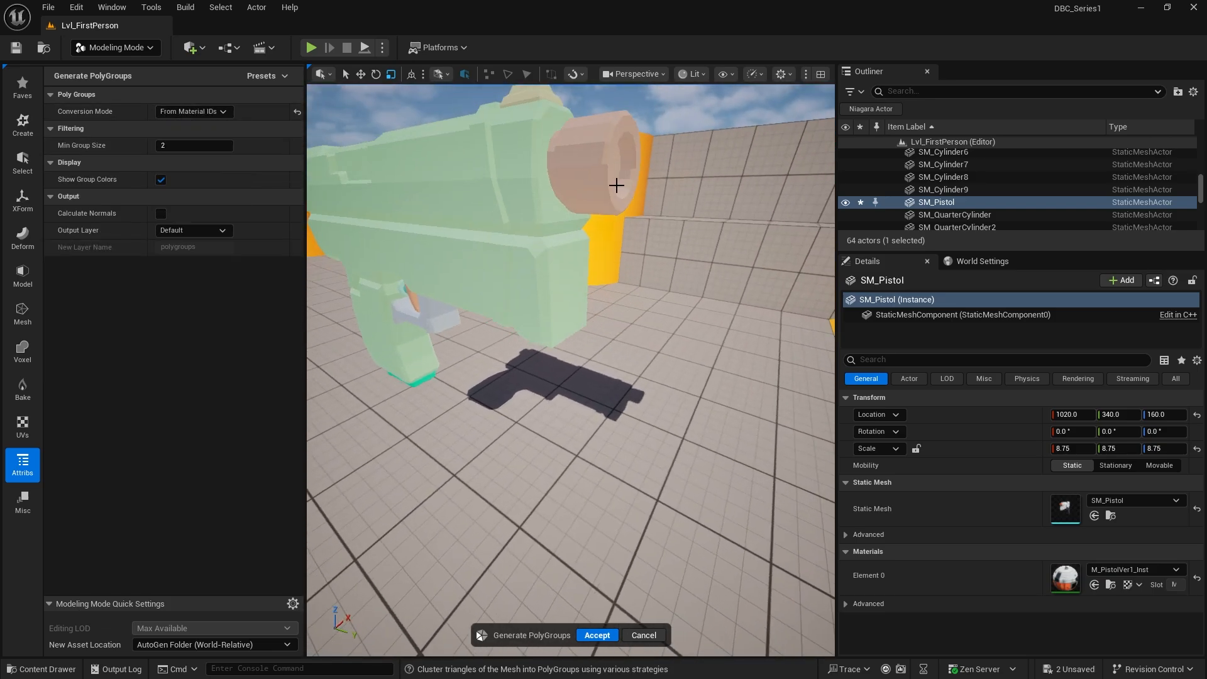
alt+drag(621, 225, 682, 261)
alt+drag(521, 302, 700, 261)
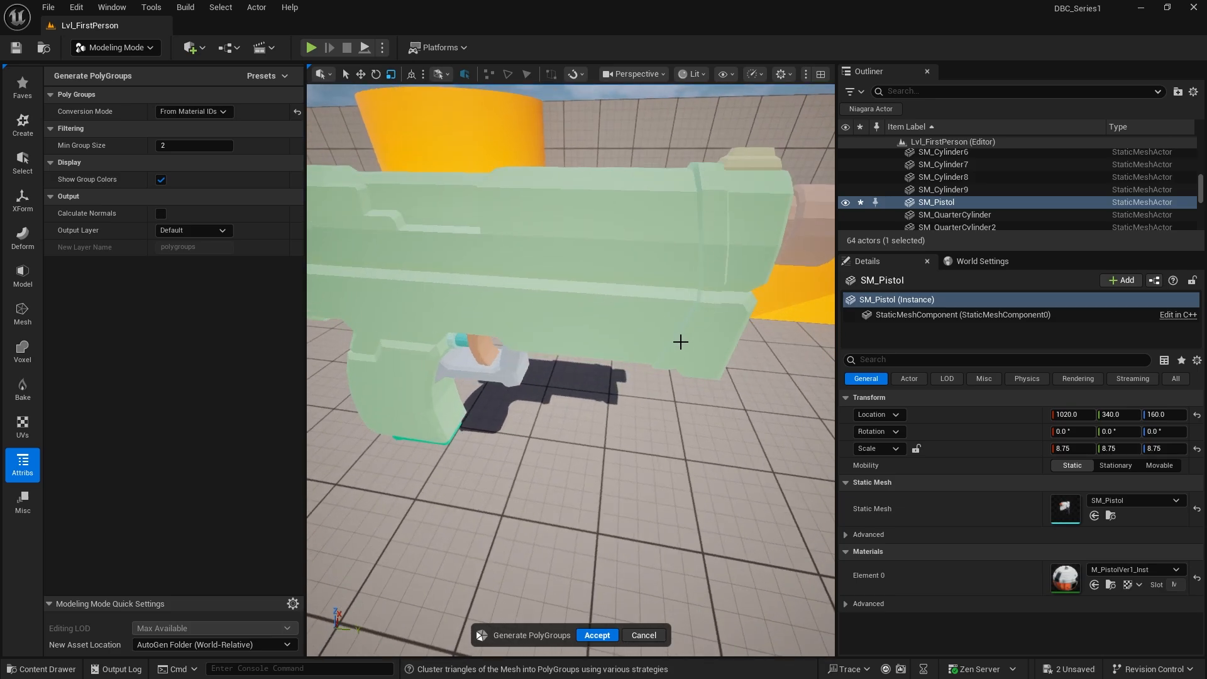
alt+drag(548, 350, 447, 287)
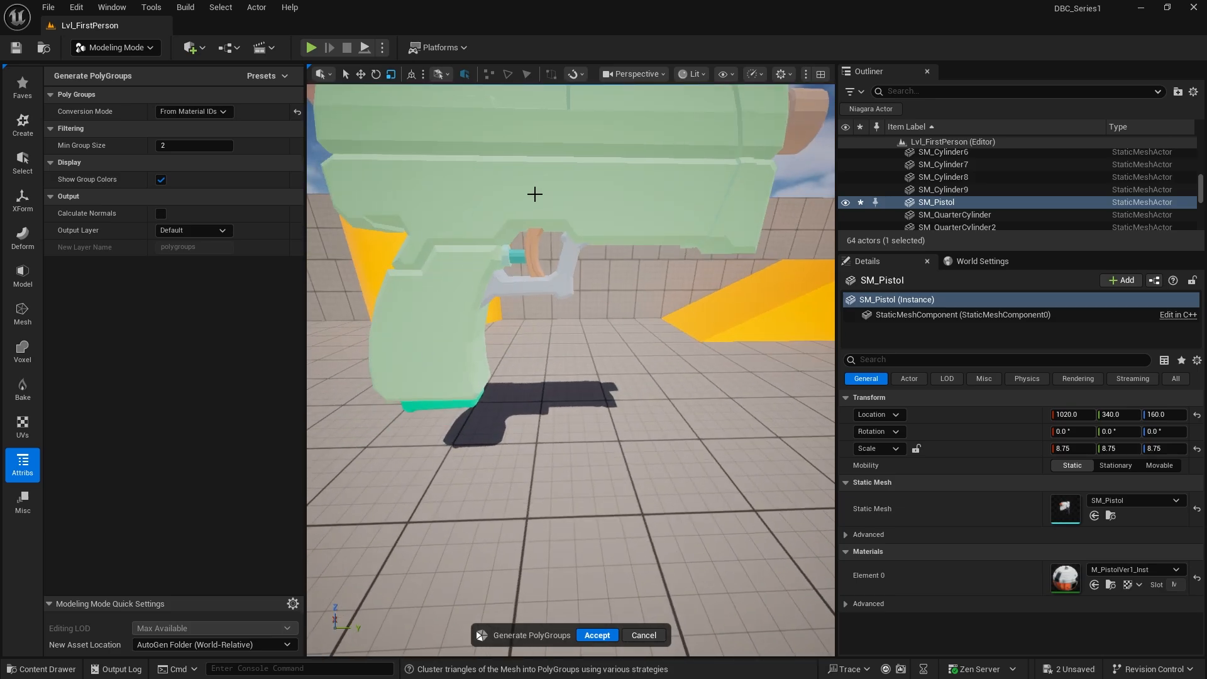
alt+drag(541, 365, 736, 371)
key(f)
- Set the PolyGroups conversion mode to From UV Islands and inspect the grouping on the pistol
click(192, 112)
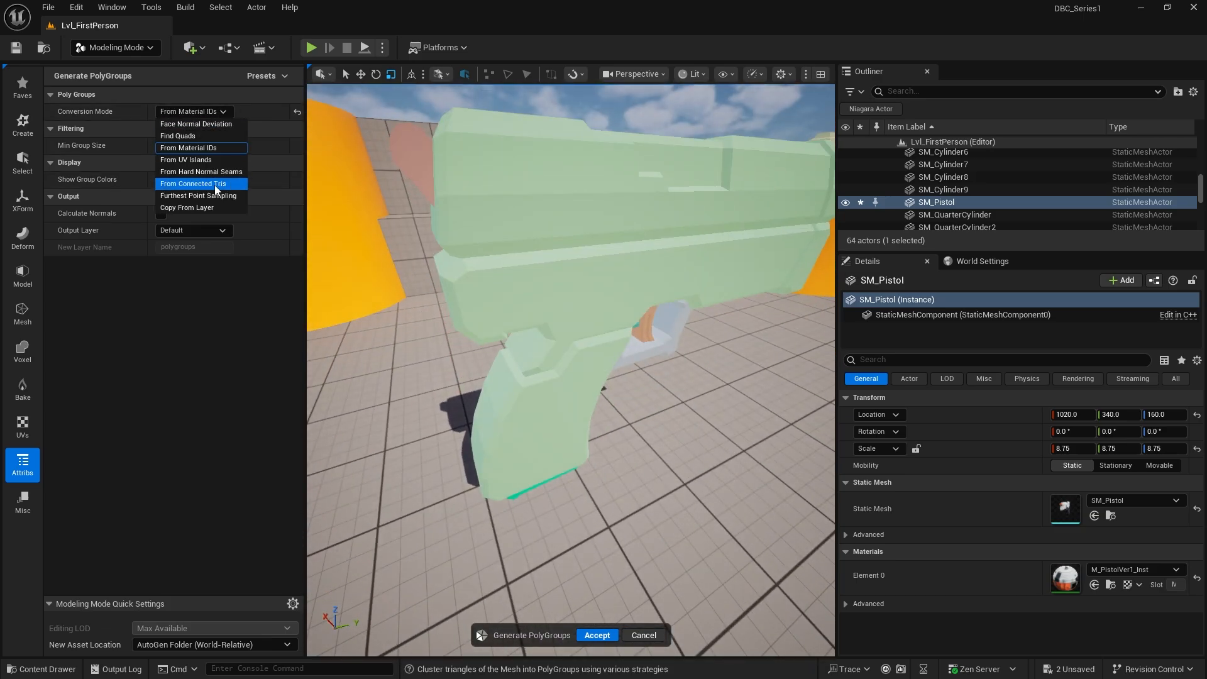
click(212, 162)
alt+drag(673, 331, 399, 183)
- Set the PolyGroups conversion mode to From Hard Normal Seams and inspect the grouping from several sides of the pistol
click(215, 111)
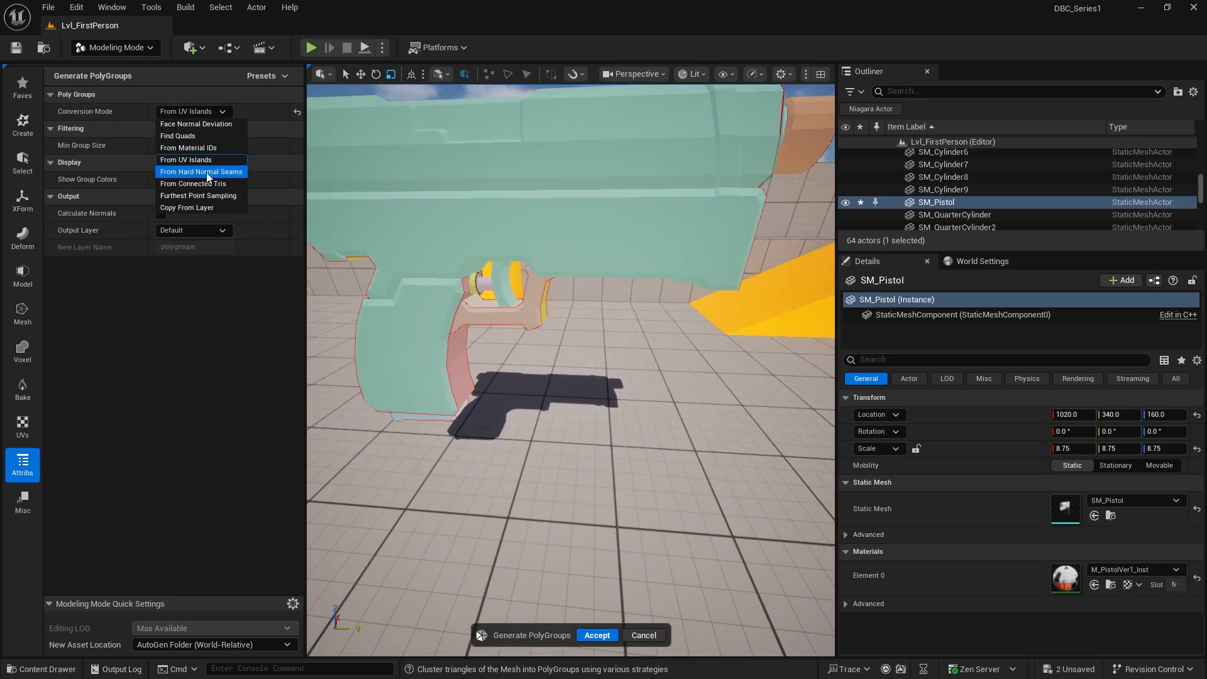
click(208, 172)
alt+drag(428, 245, 478, 226)
alt+drag(736, 254, 635, 318)
alt+drag(509, 202, 431, 220)
- Set the PolyGroups conversion mode to From Connected Tris and inspect the grouping on the pistol
click(207, 111)
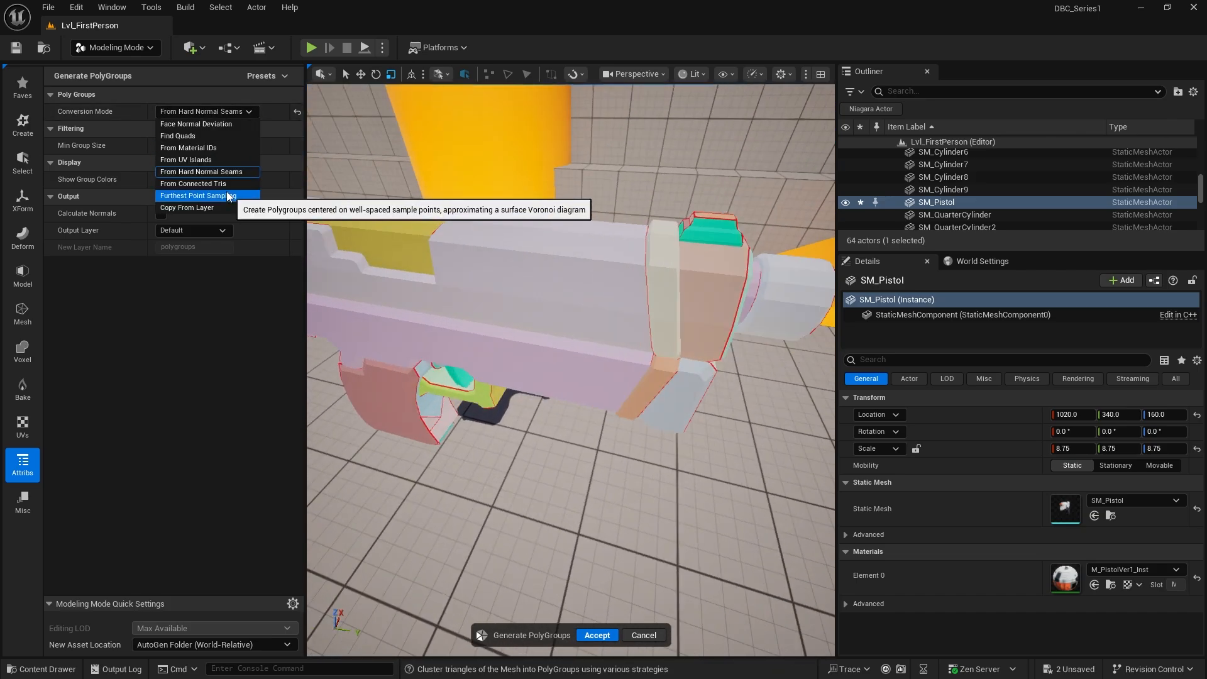
click(225, 183)
alt+drag(520, 299, 497, 327)
- Try the Furthest Point Sampling conversion mode, inspect its grouping on the pistol, and try Copy From Layer
click(217, 112)
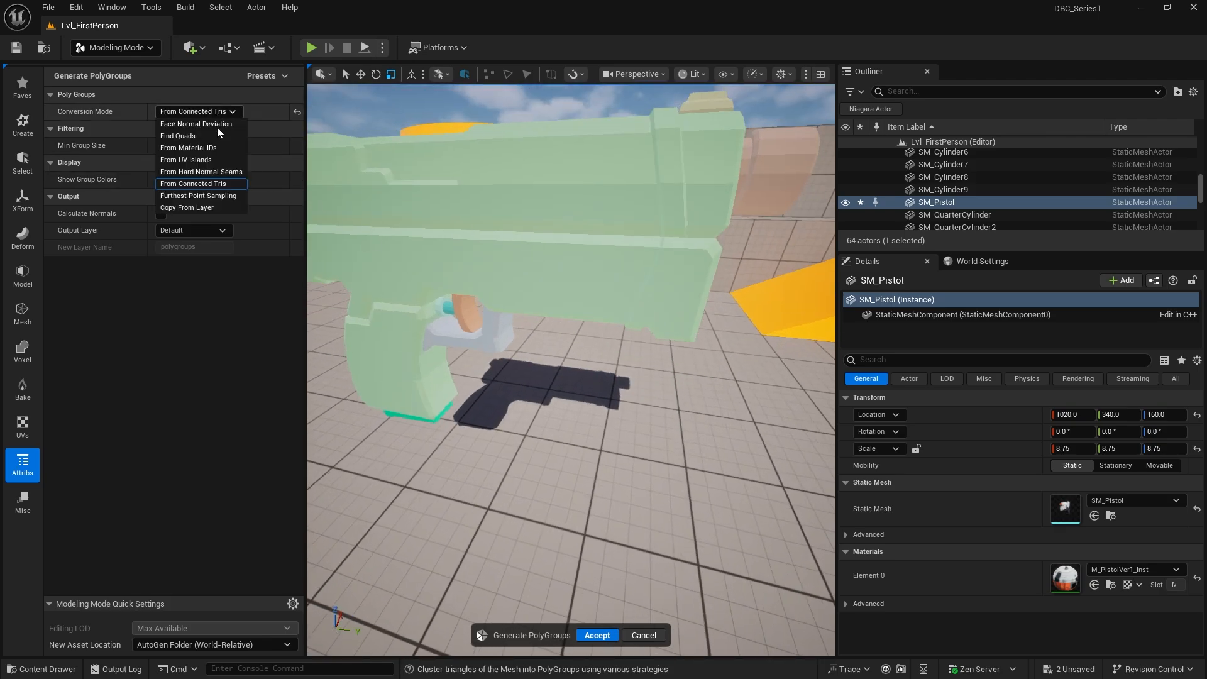
click(206, 197)
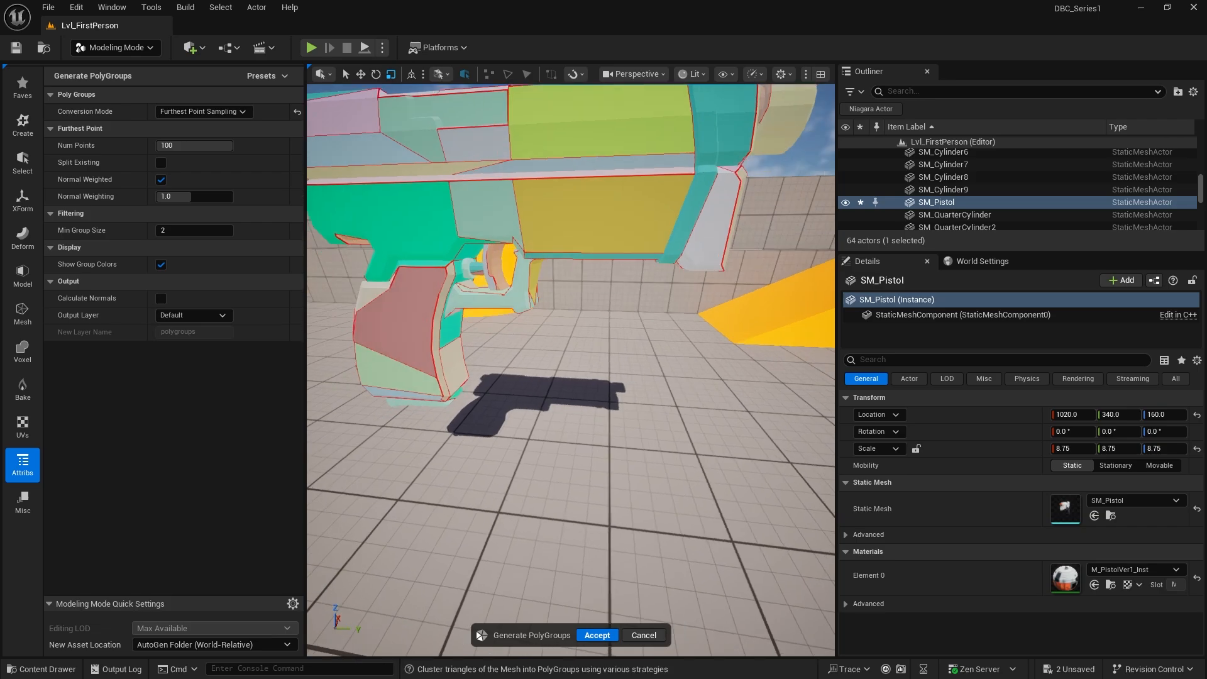
alt+drag(566, 352, 704, 340)
click(200, 111)
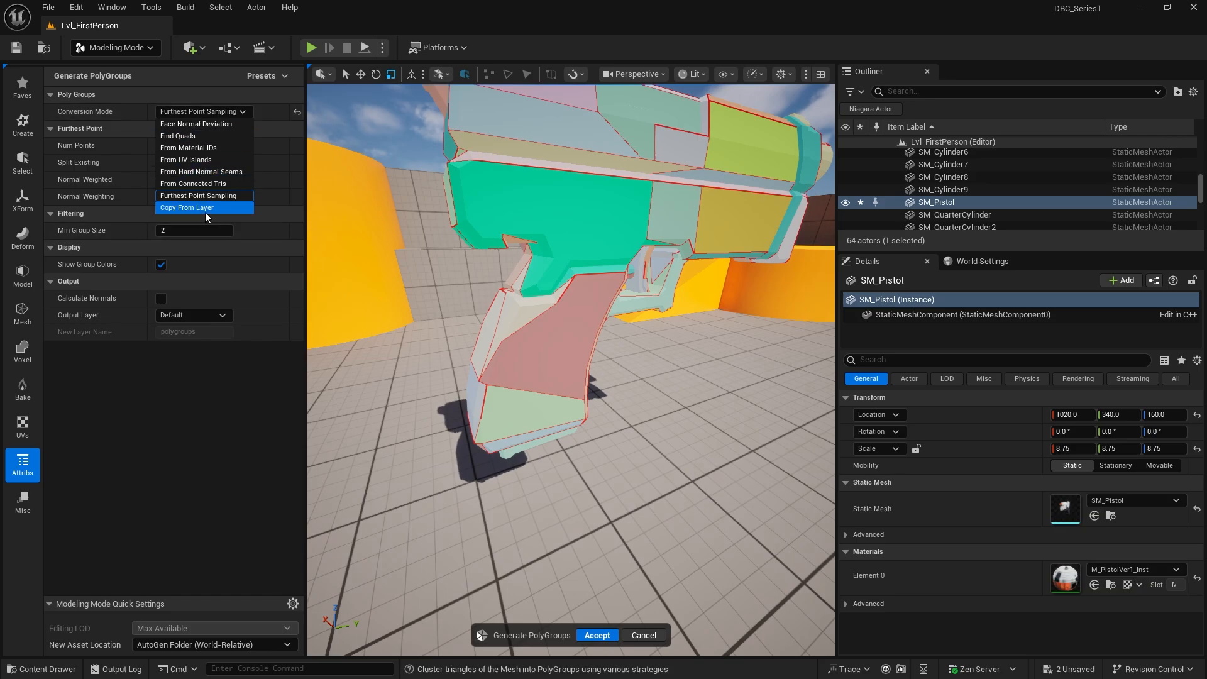
click(205, 210)
- Set the PolyGroups conversion mode to From Hard Normal Seams, check the pistol's grouping and accept the generated PolyGroups
click(191, 111)
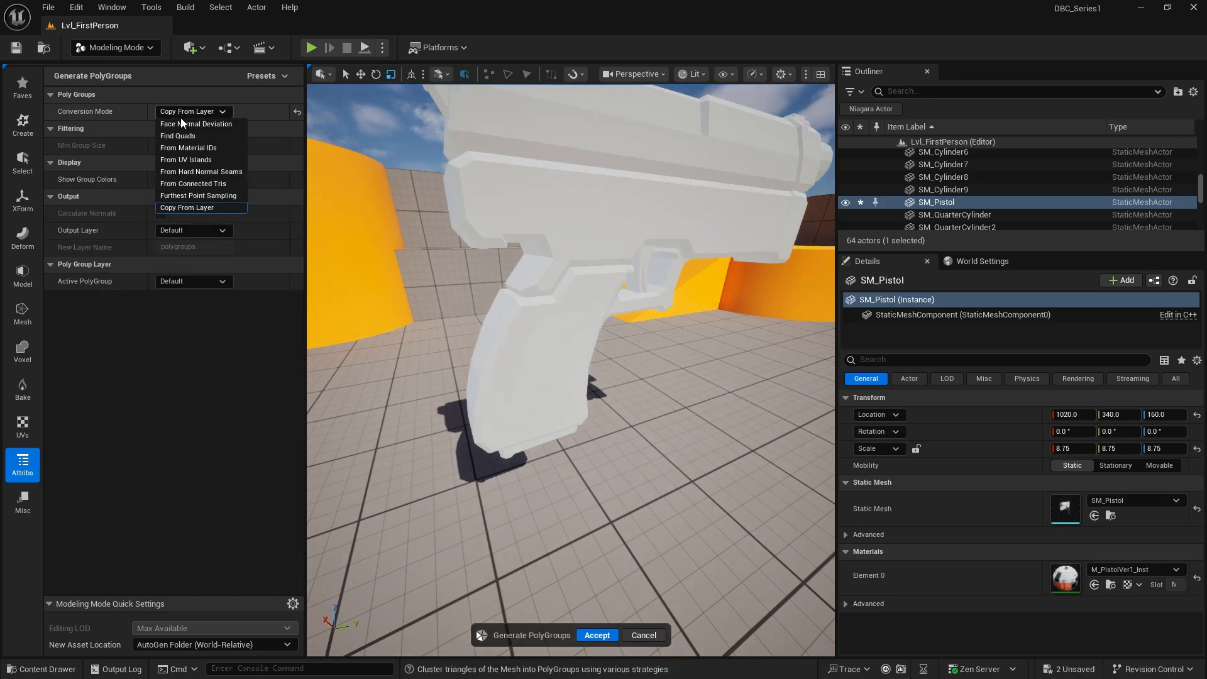
click(205, 174)
right_drag(571, 371, 377, 377)
key(d)
alt+drag(571, 371, 733, 210)
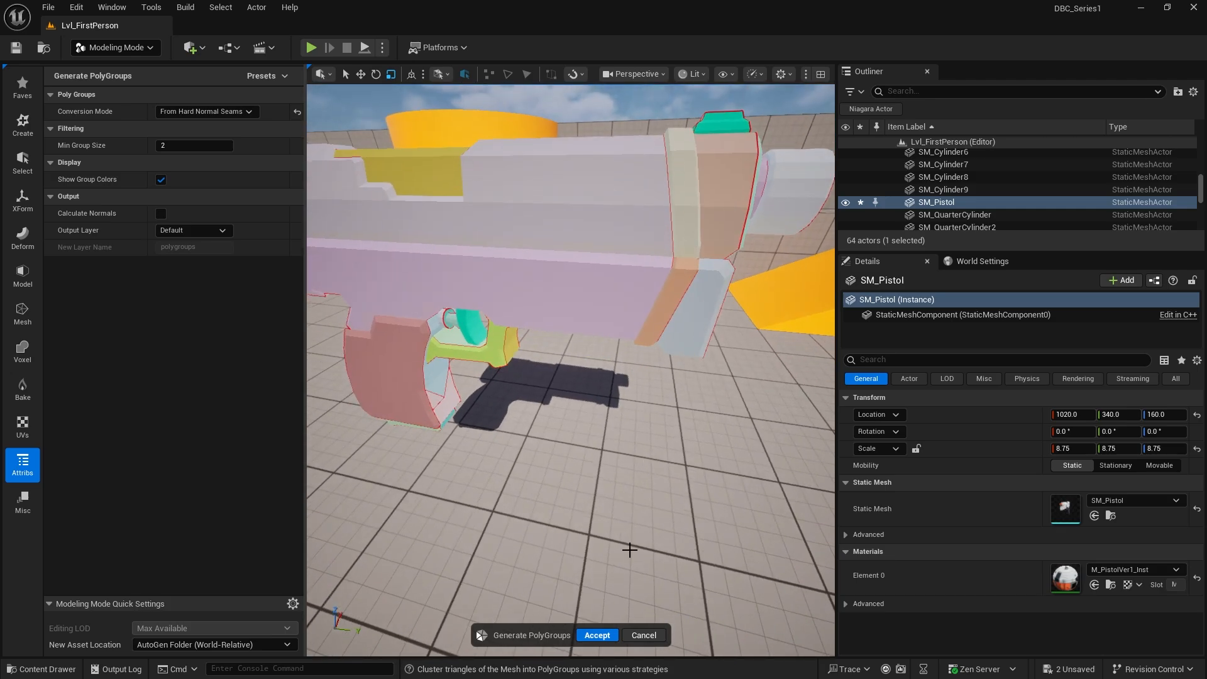
click(597, 635)
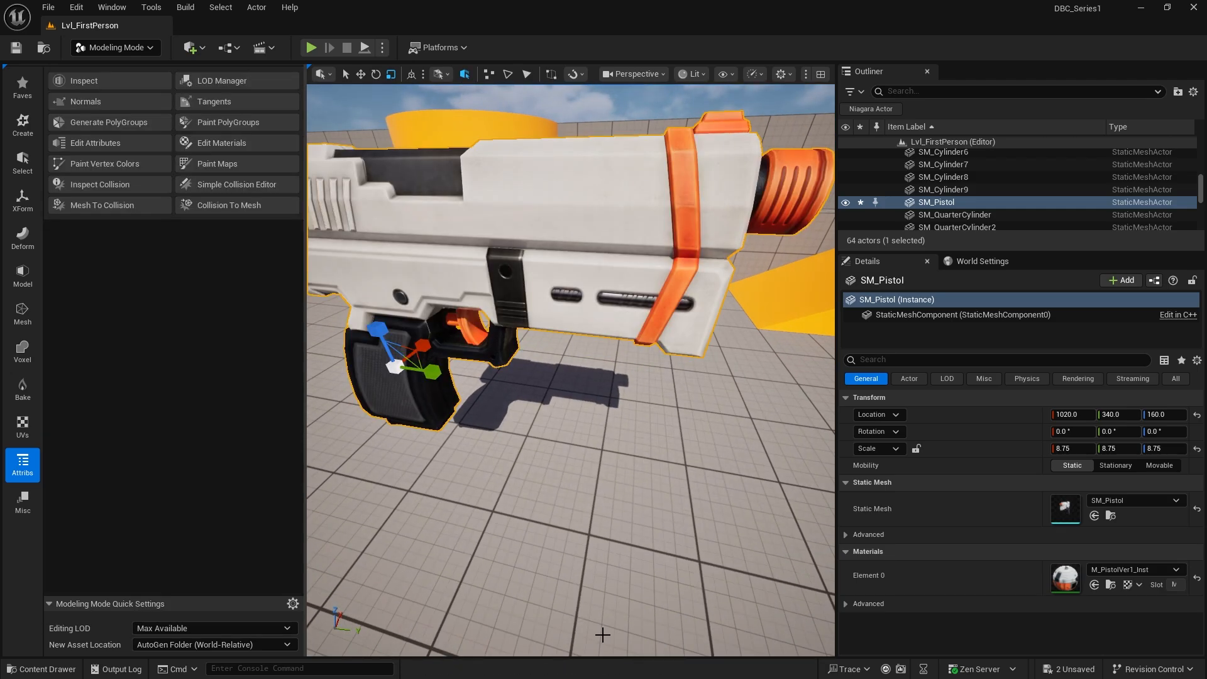
- Create a new material named M_Playdough in the Content/Game/Meshes folder
scroll(515, 399, down, 6)
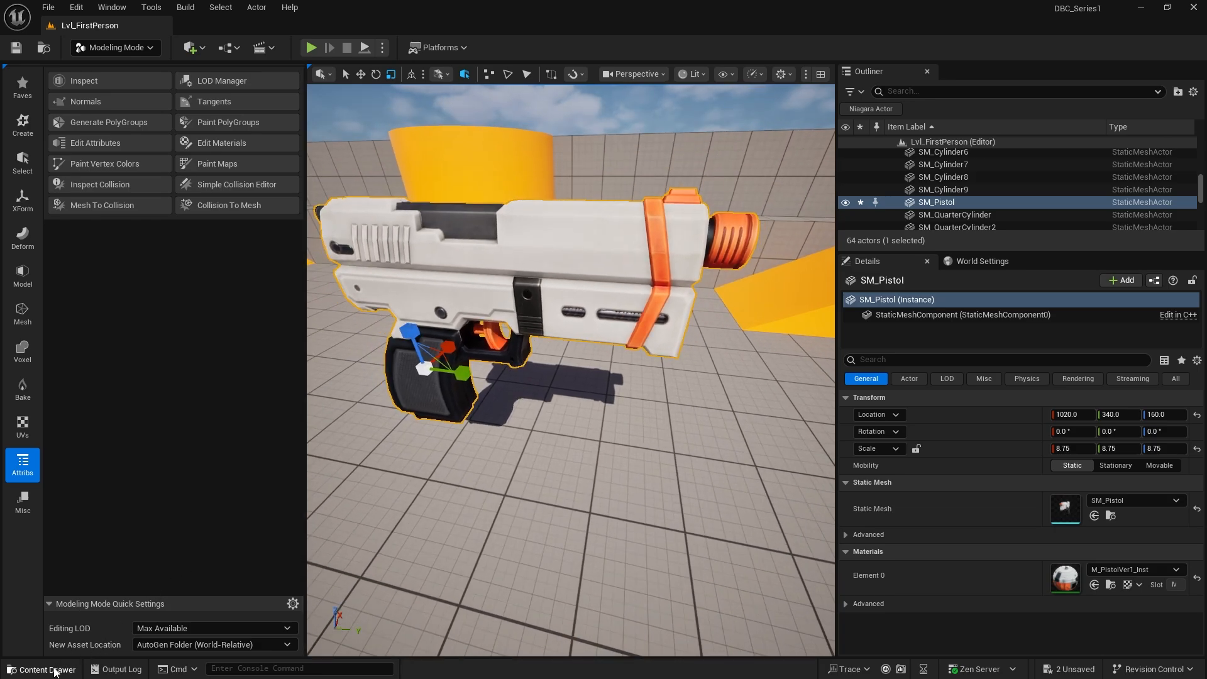
click(54, 671)
click(334, 449)
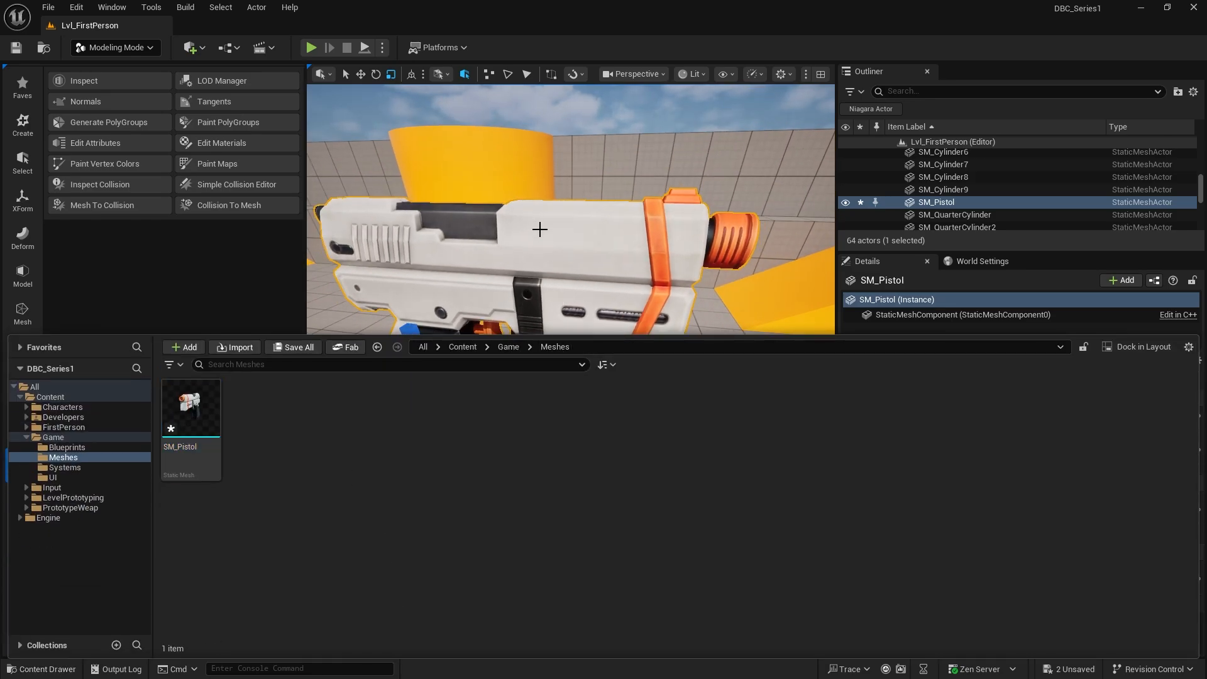
right_click(337, 429)
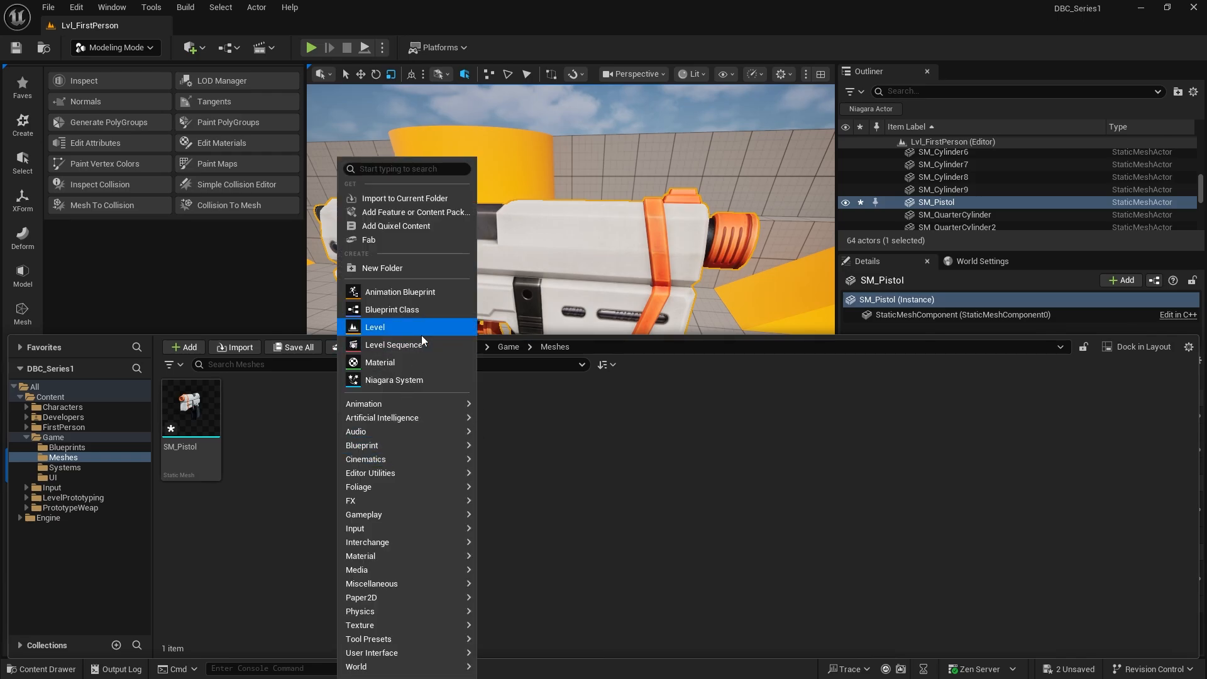
click(400, 363)
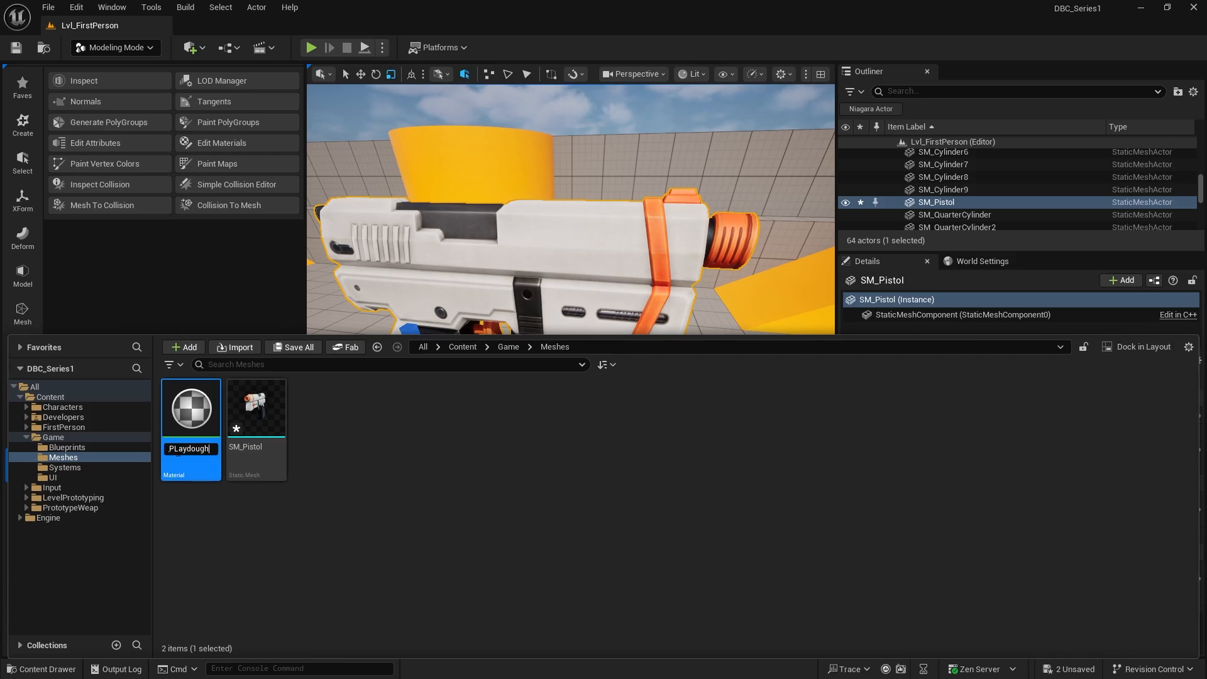
key(Return)
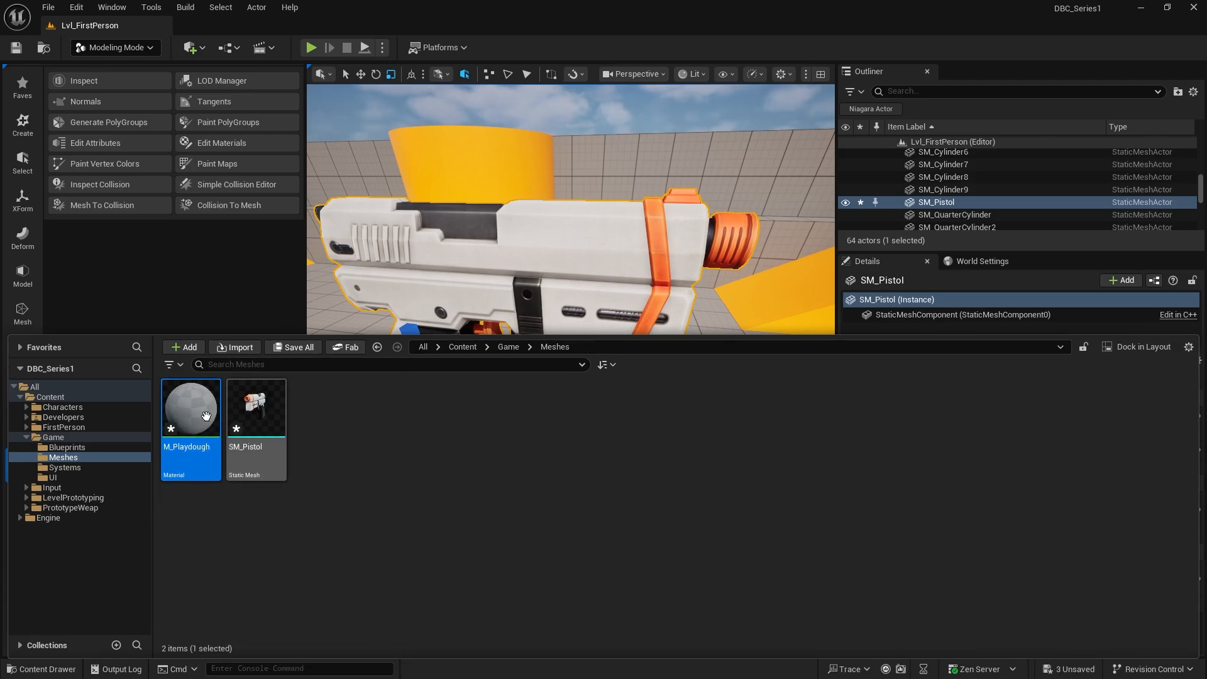
- Open the M_Playdough material for editing and add a Constant3Vector node beside its result node
double_click(191, 409)
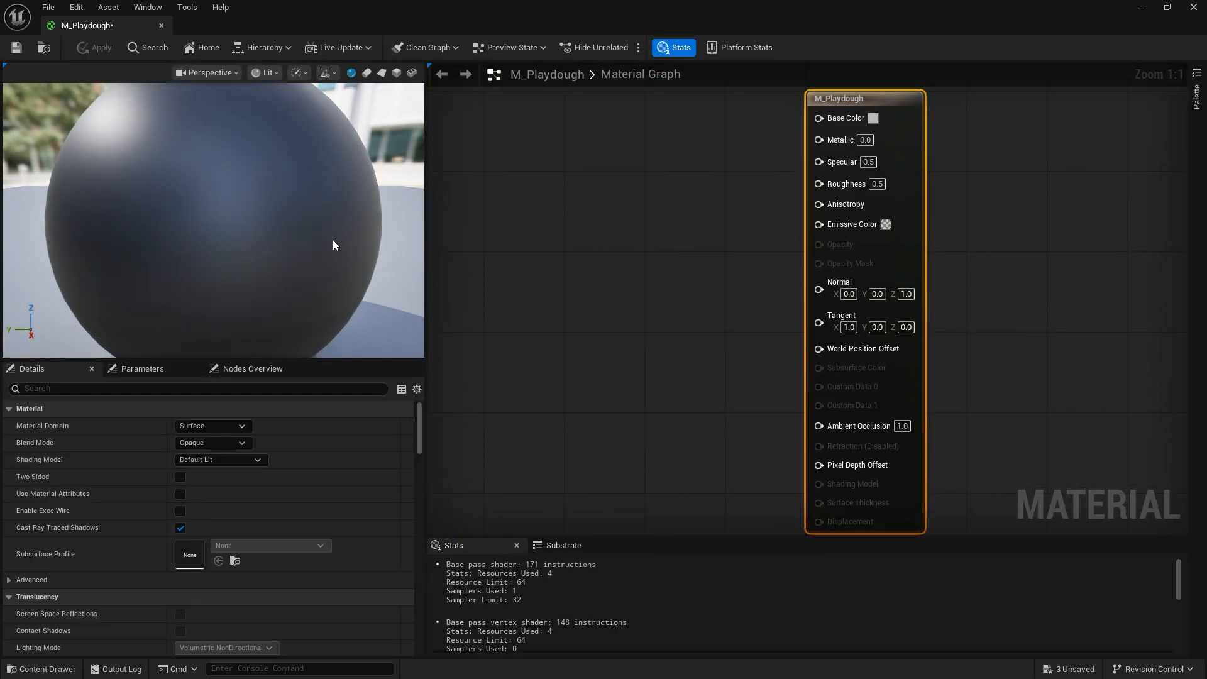
scroll(335, 239, up, 3)
right_drag(660, 219, 686, 240)
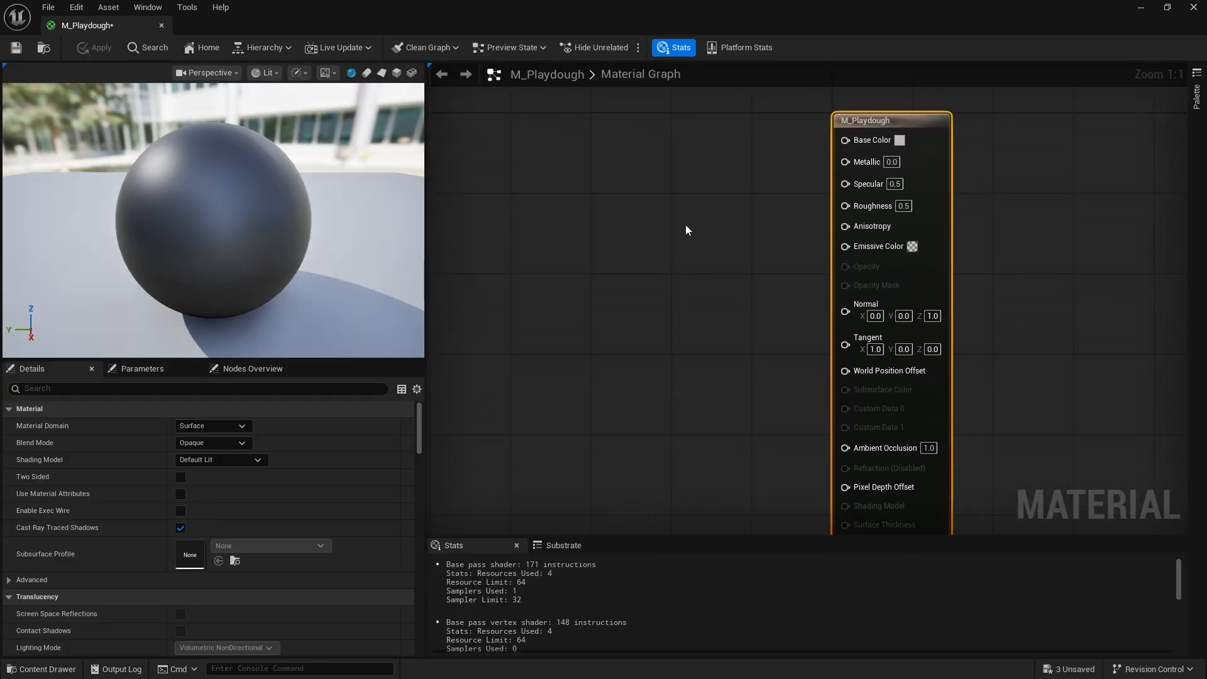
right_drag(598, 182, 635, 200)
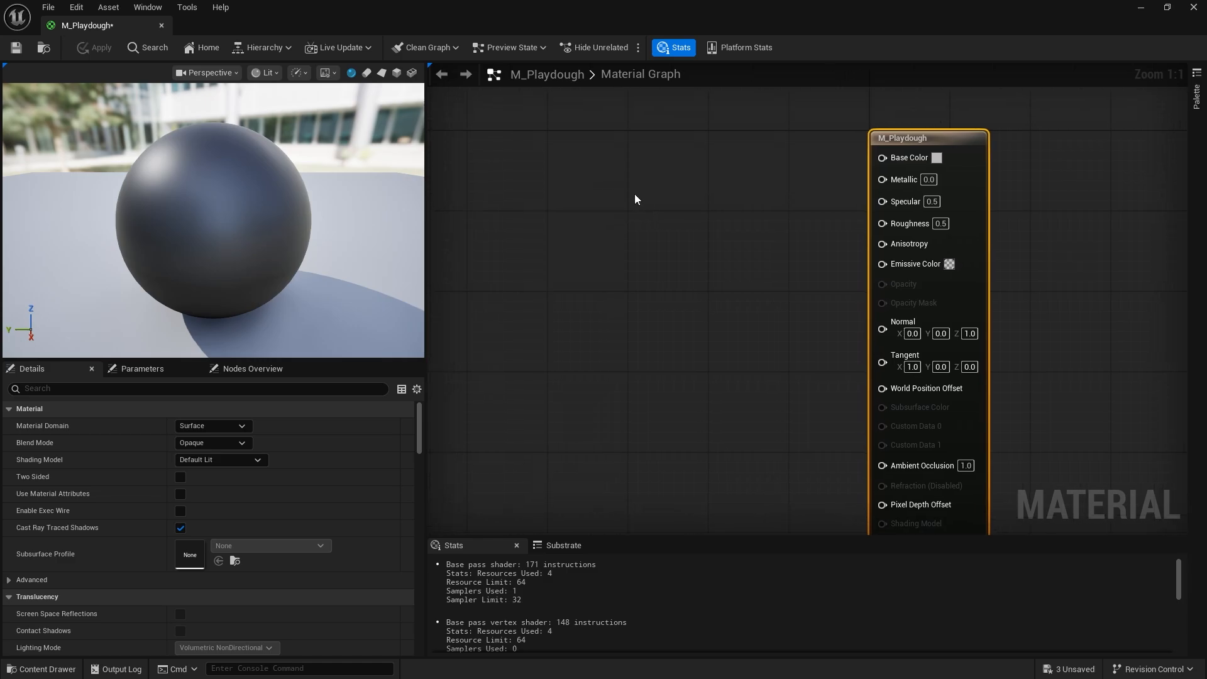
click(560, 158)
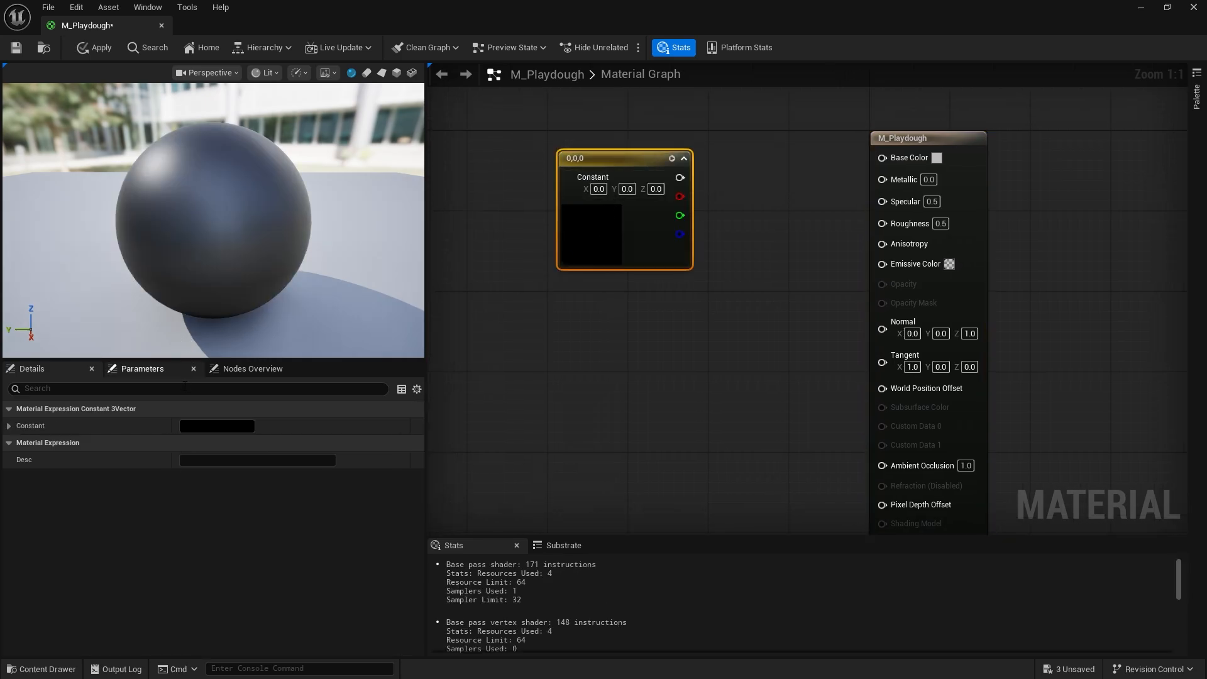
- Convert the vector constant node to a parameter named Color
right_click(618, 161)
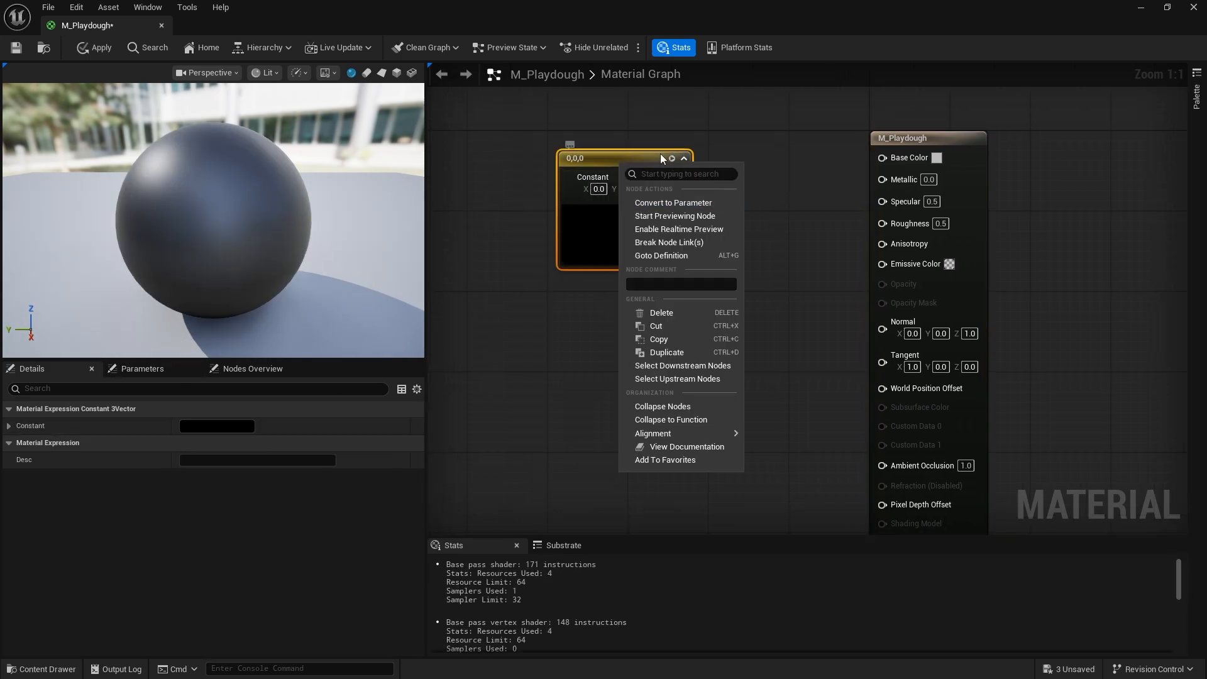
click(685, 203)
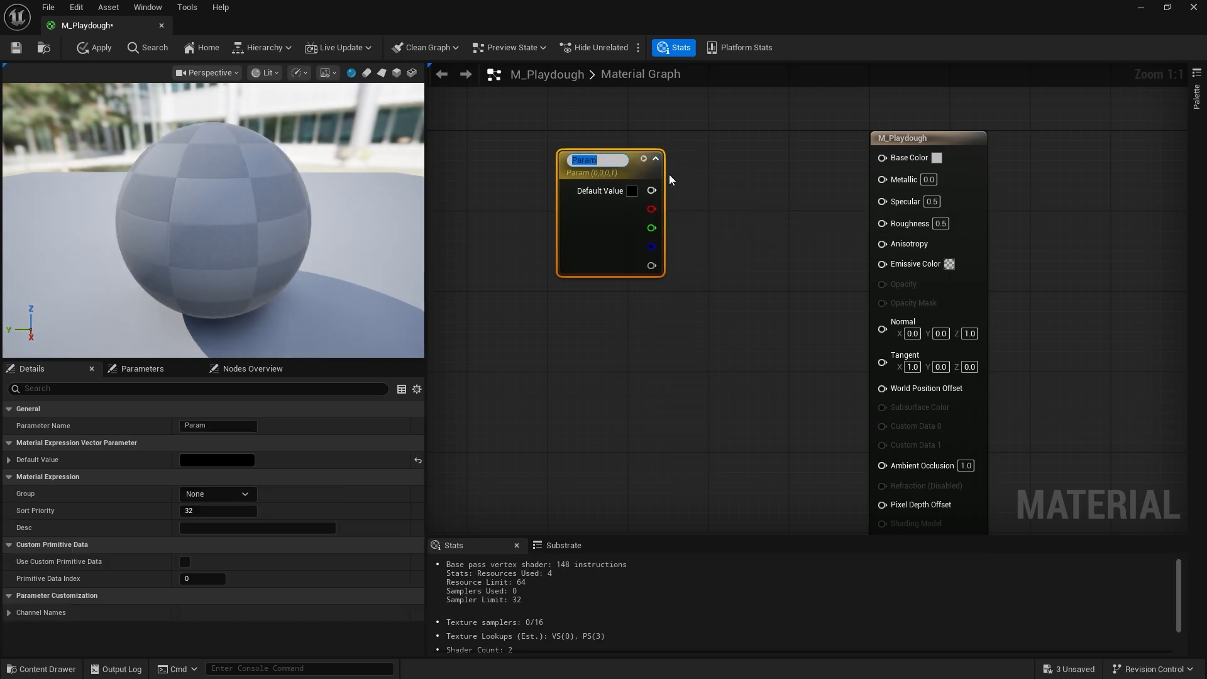
text(Color)
key(Return)
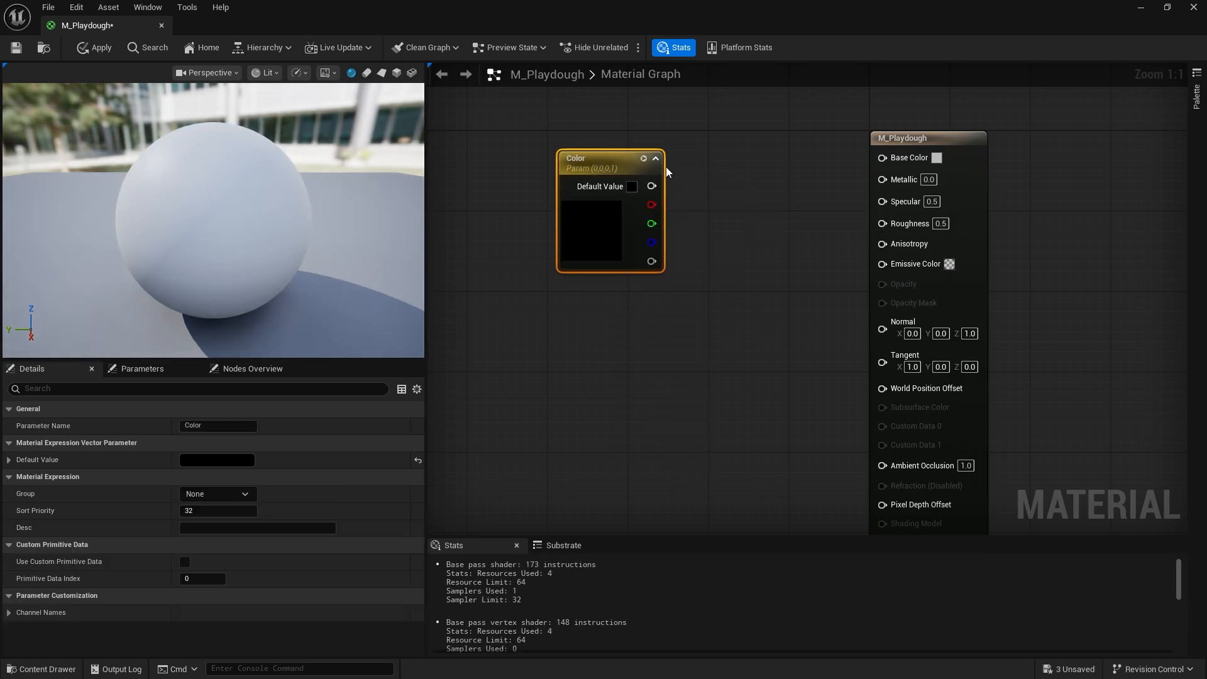
- Set the Color parameter's default value to white and connect it to Base Color, aligning the node with that input
click(632, 187)
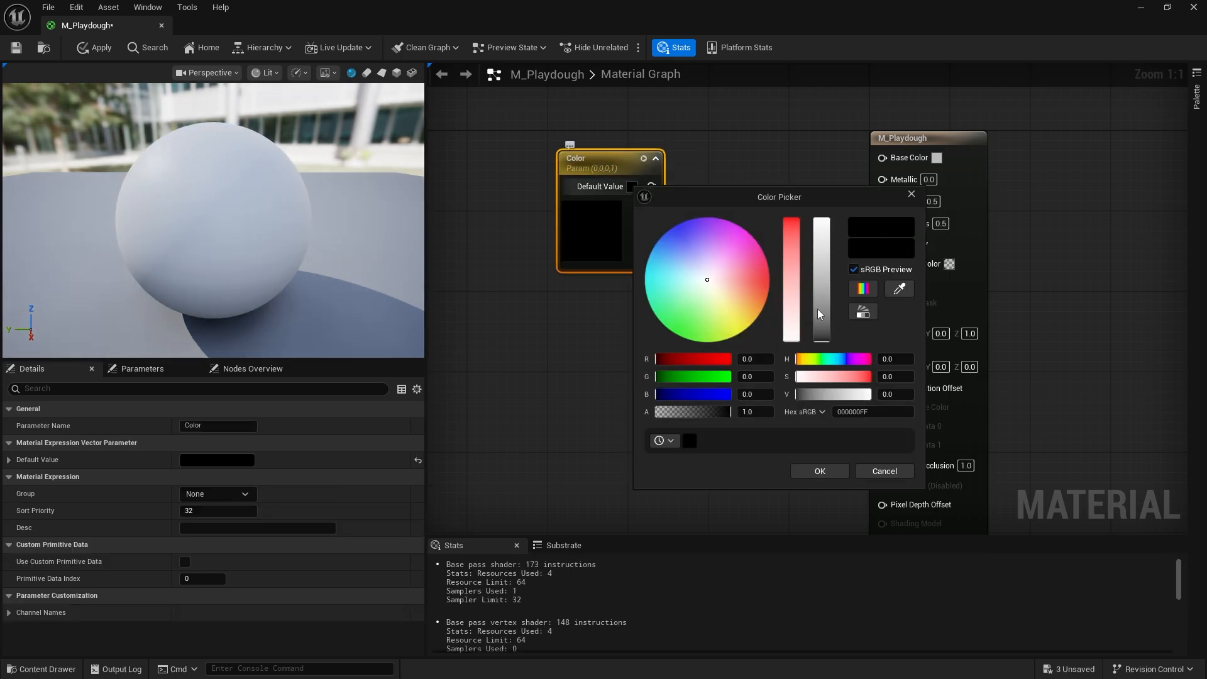
drag(820, 314, 840, 171)
click(820, 471)
drag(652, 186, 882, 157)
drag(613, 229, 643, 210)
drag(240, 234, 247, 253)
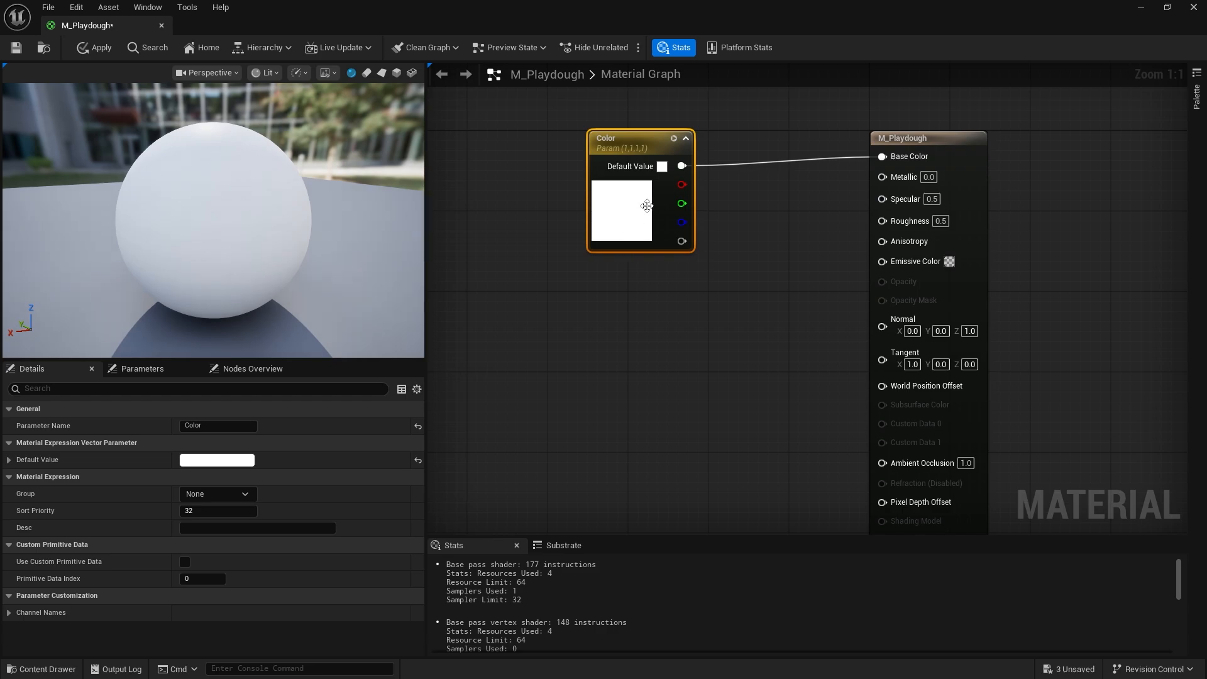
drag(647, 206, 638, 199)
drag(391, 231, 392, 231)
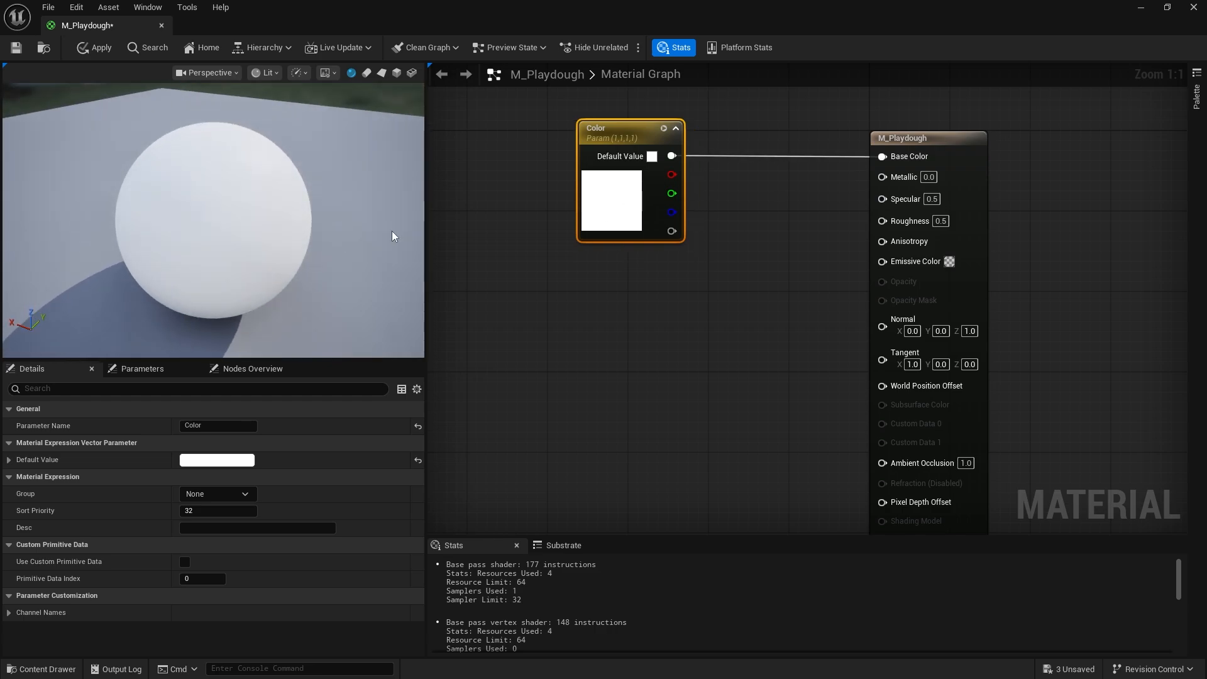
- Set the material's Specular to 0.1 and inspect the shading on the preview sphere
click(933, 199)
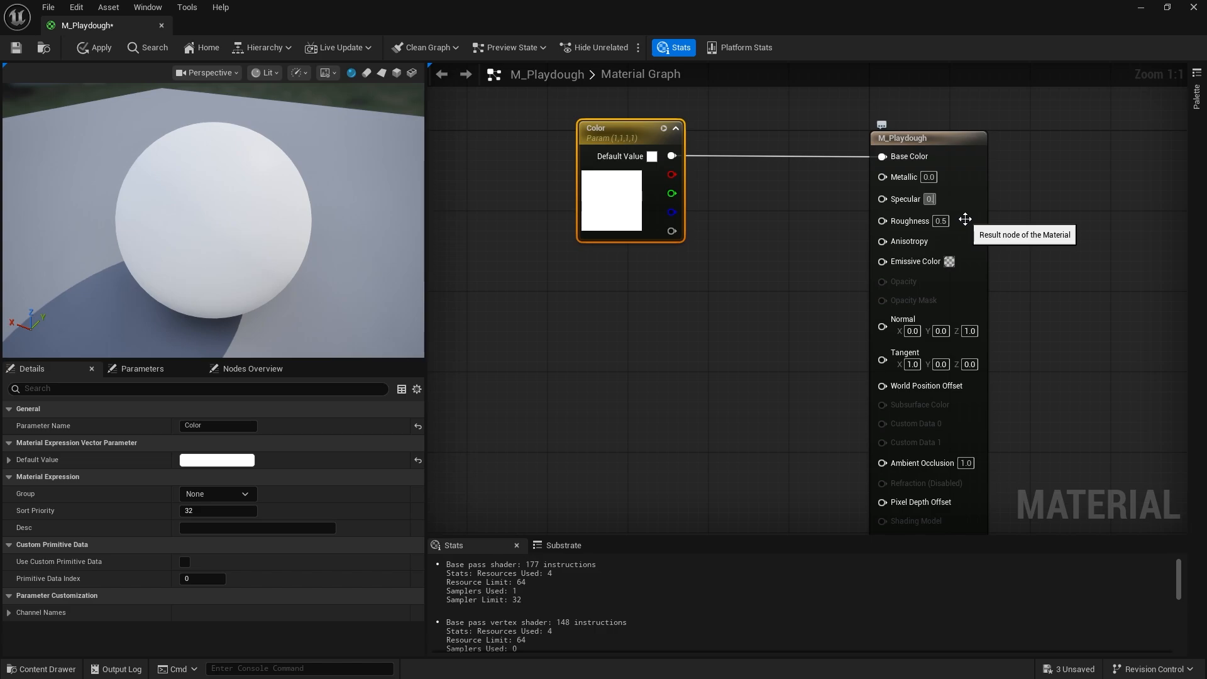
text(0.1)
key(Return)
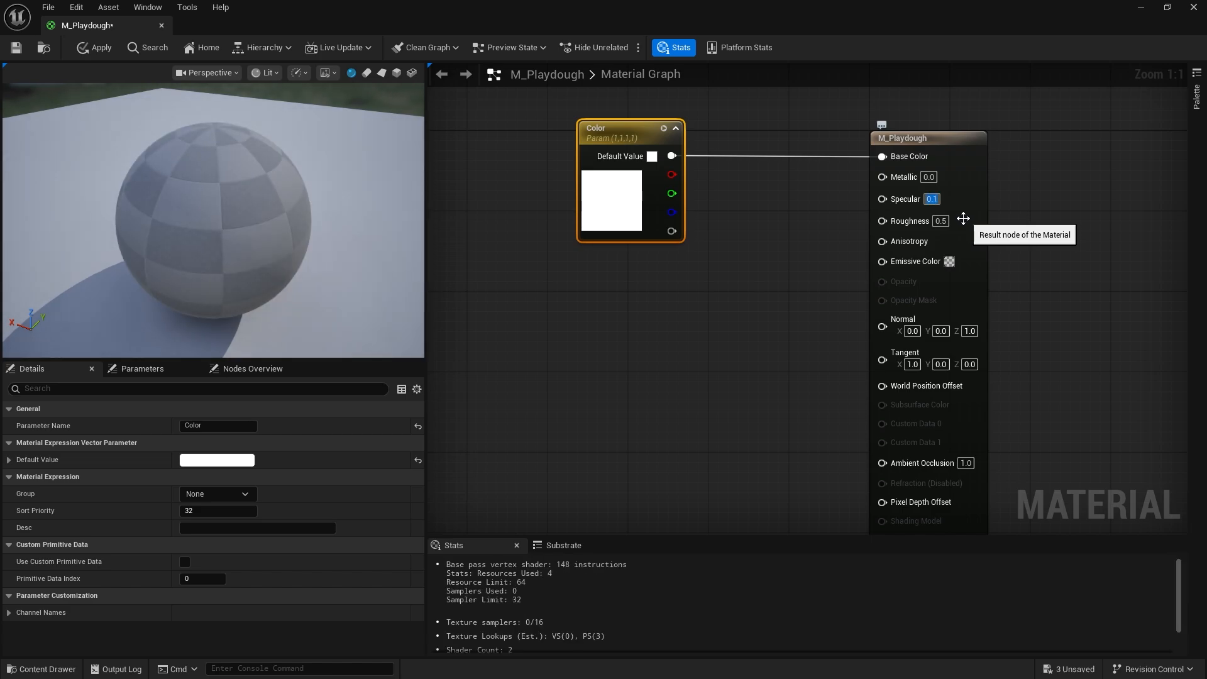
drag(278, 229, 391, 205)
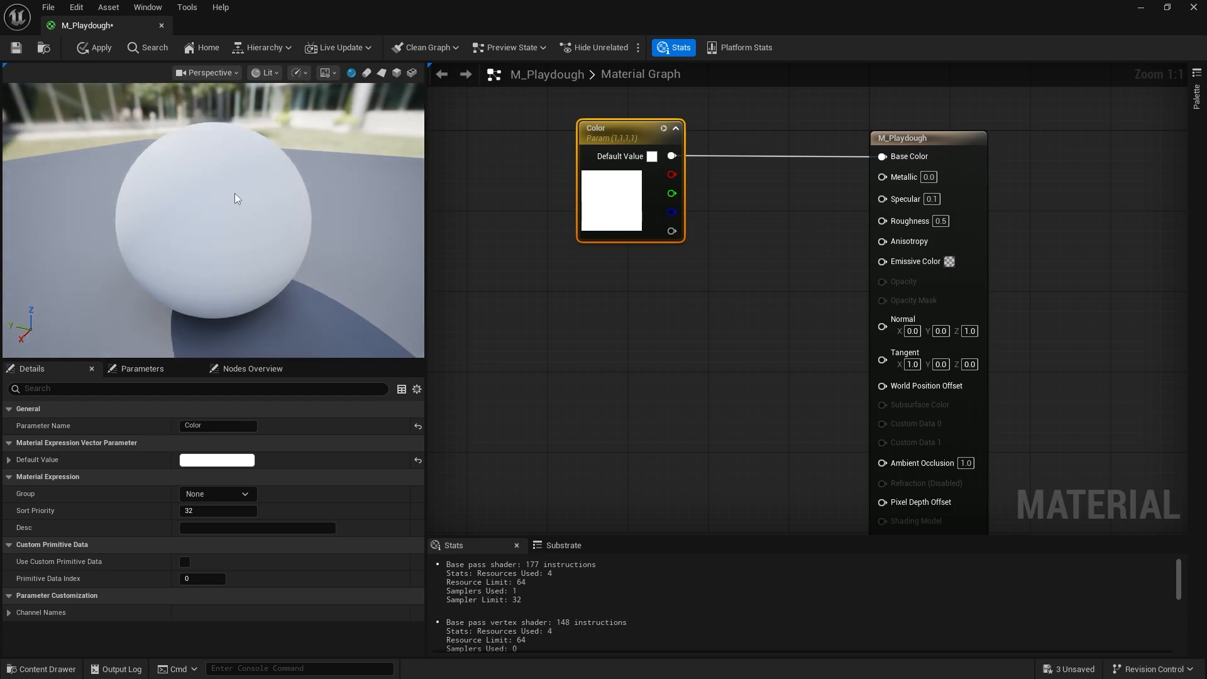
drag(222, 183, 201, 122)
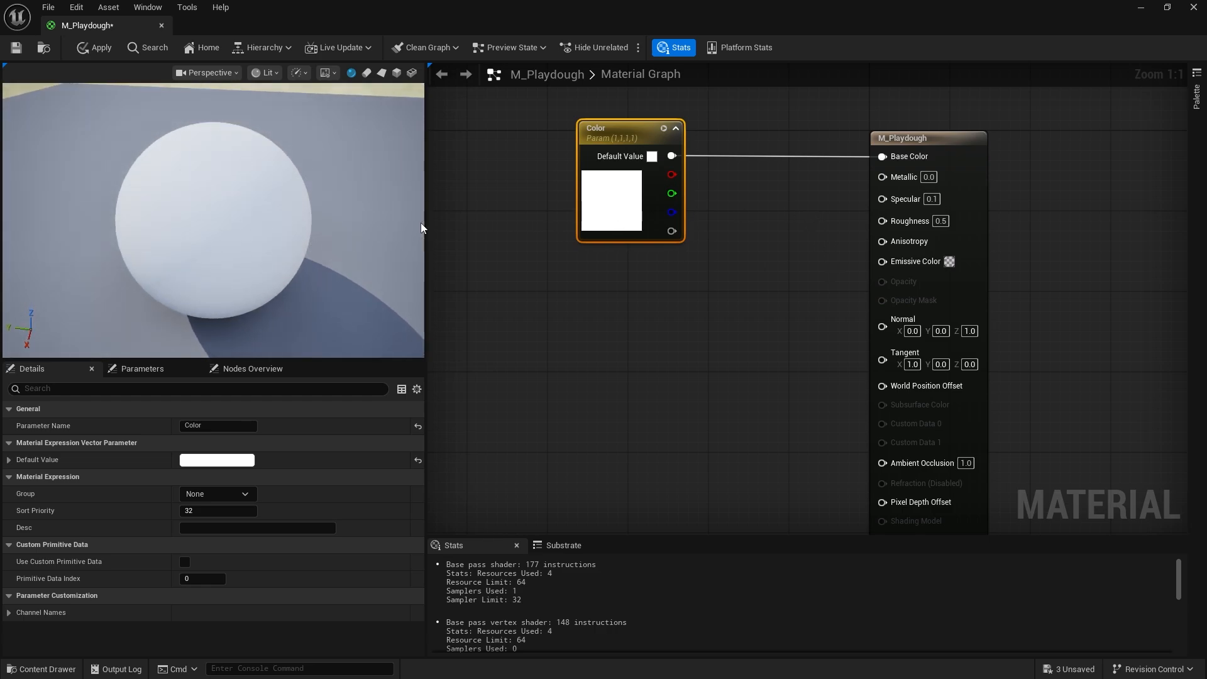
drag(270, 247, 262, 249)
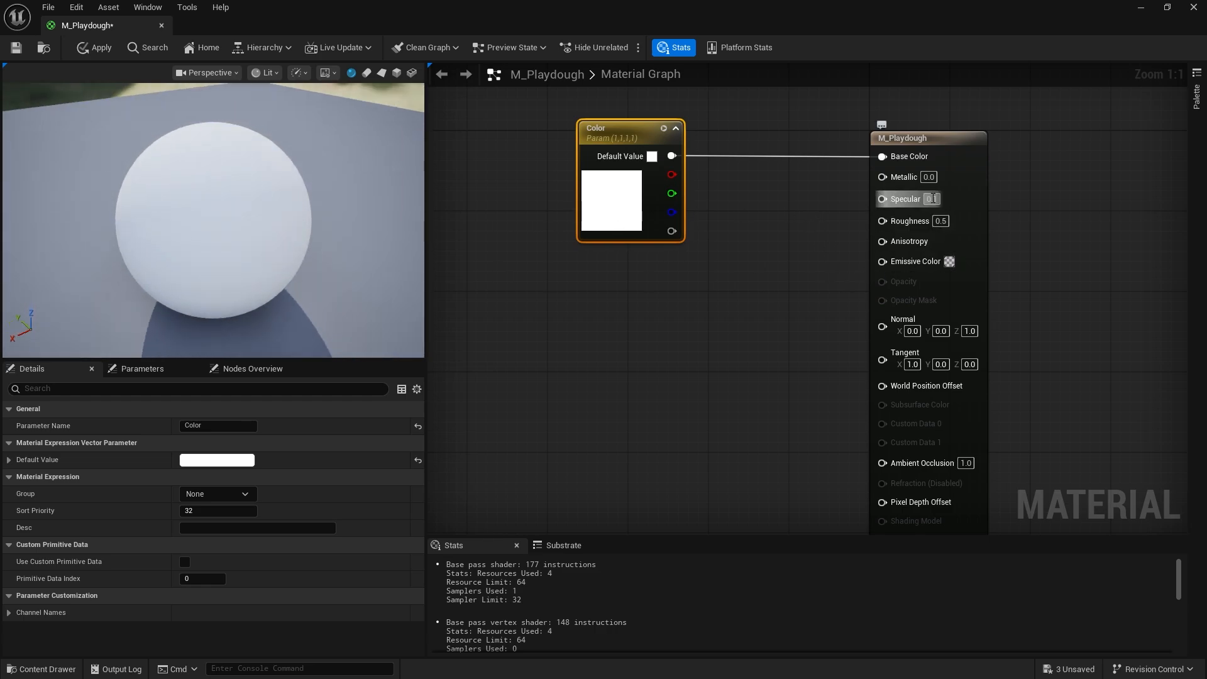
- Set the material's Specular to 1 and inspect the highlights on the preview sphere
text(1)
key(Return)
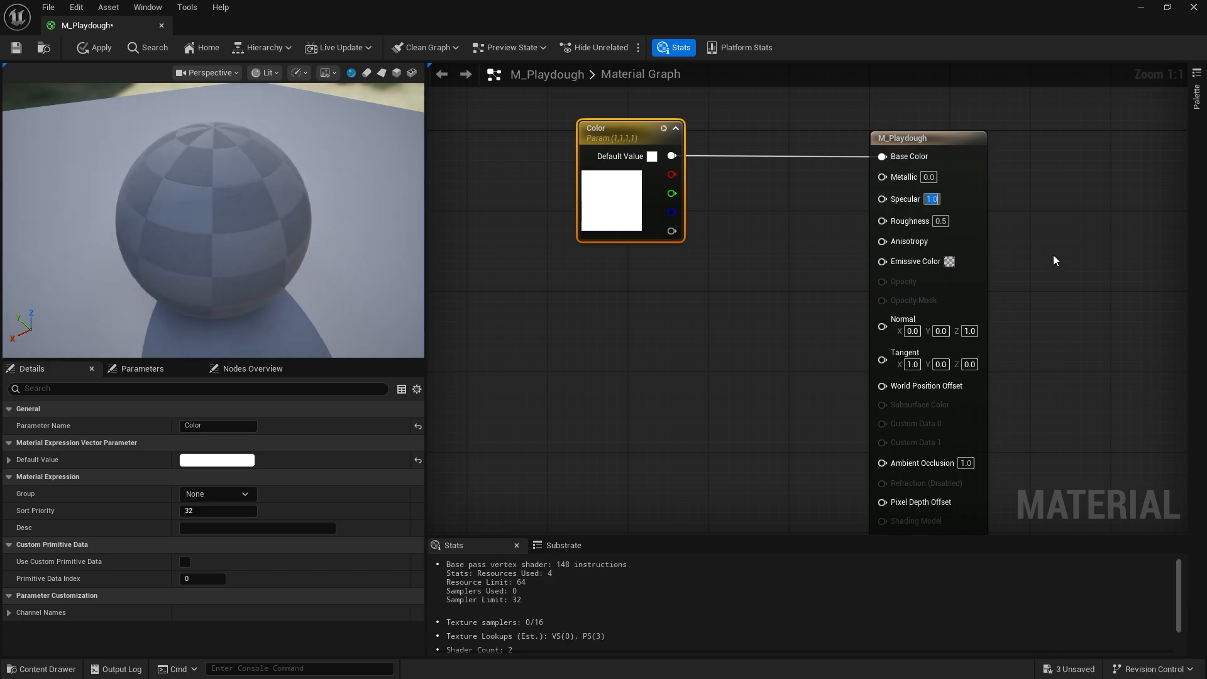
drag(263, 246, 216, 119)
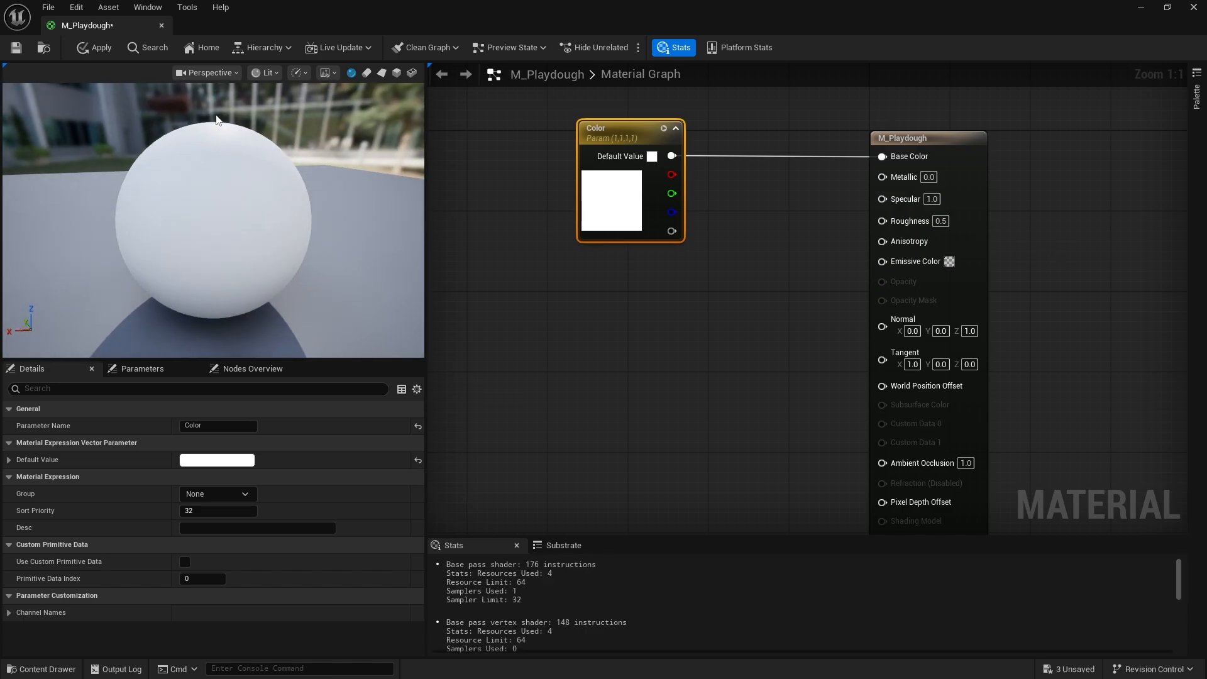
mouse_move(283, 220)
mouse_down()
mouse_move(220, 236)
mouse_move(271, 239)
mouse_move(276, 226)
mouse_up()
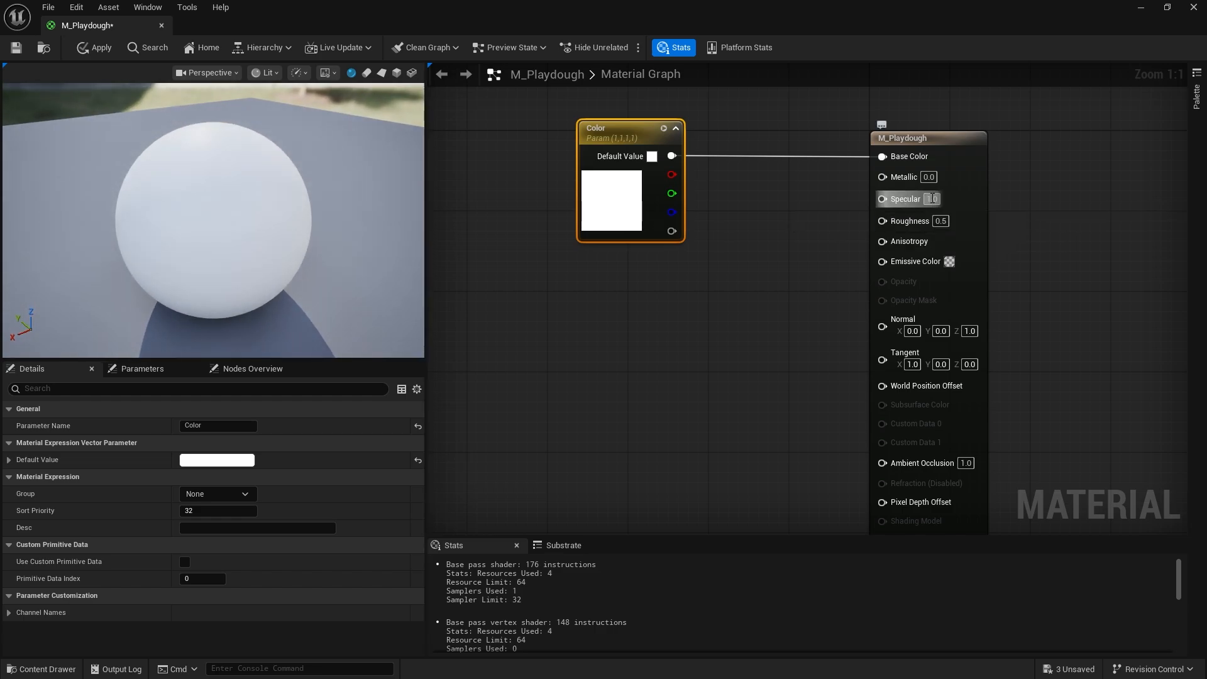
- Set the material's Specular to 0.2 and Roughness to 0.8, checking the result on the preview sphere
text(0.2)
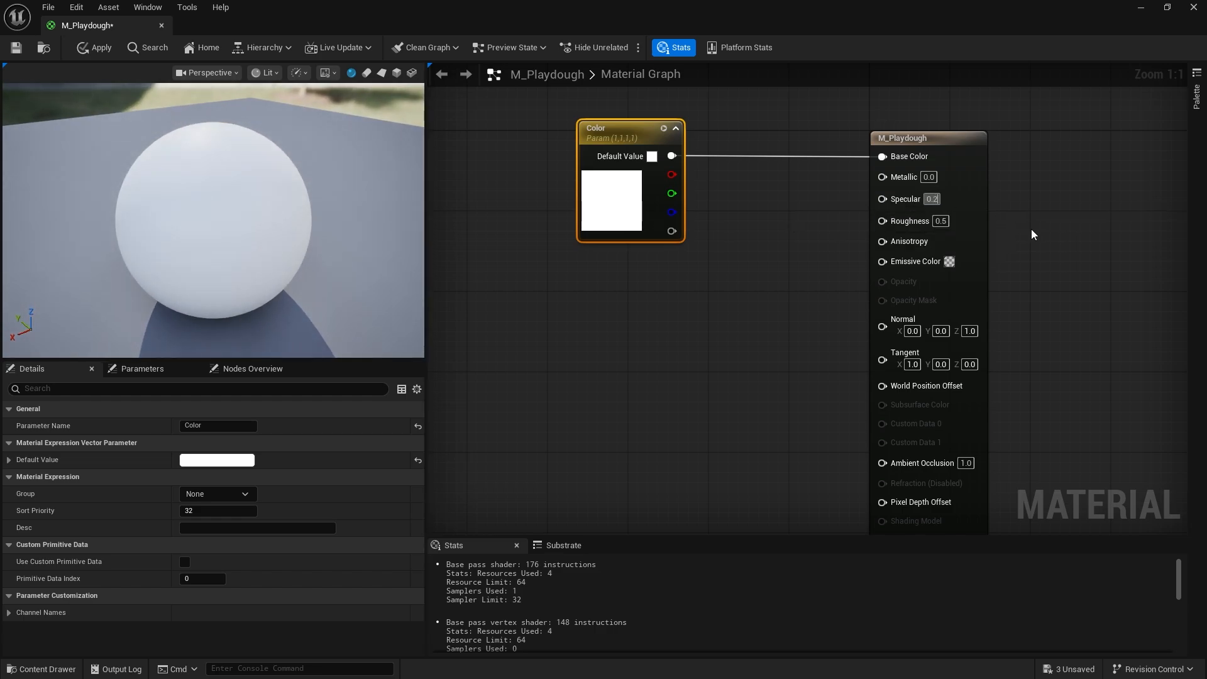
key(Return)
text(0.8)
key(Return)
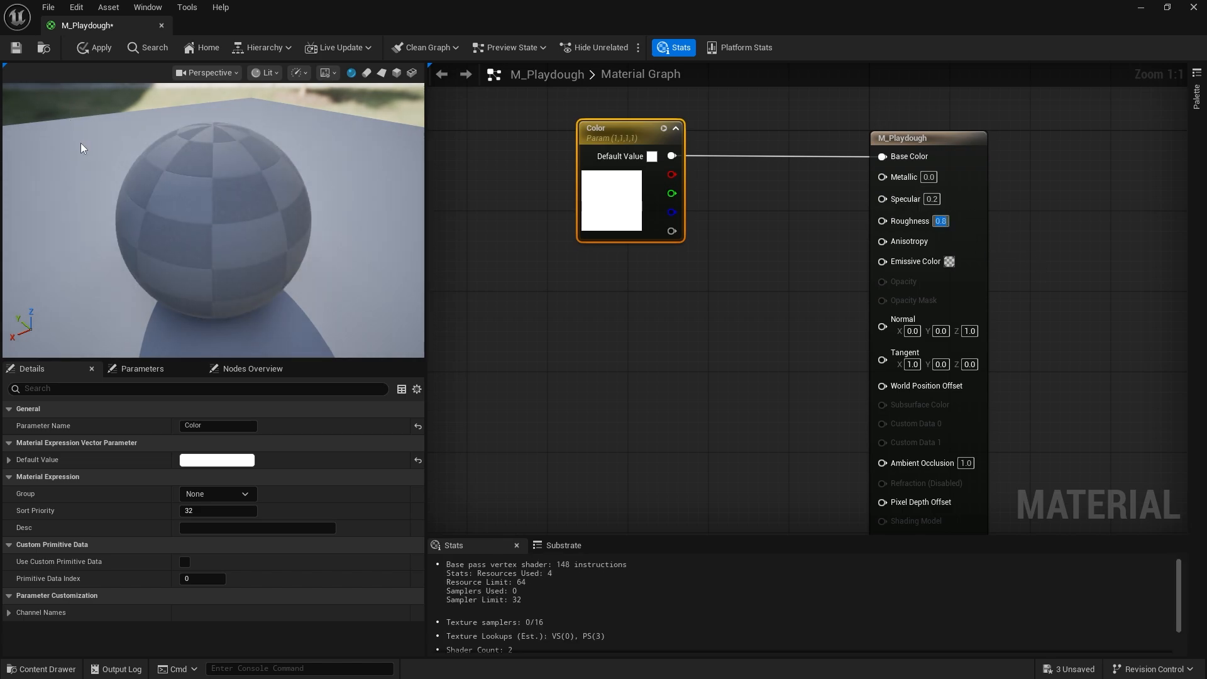
drag(239, 271, 227, 161)
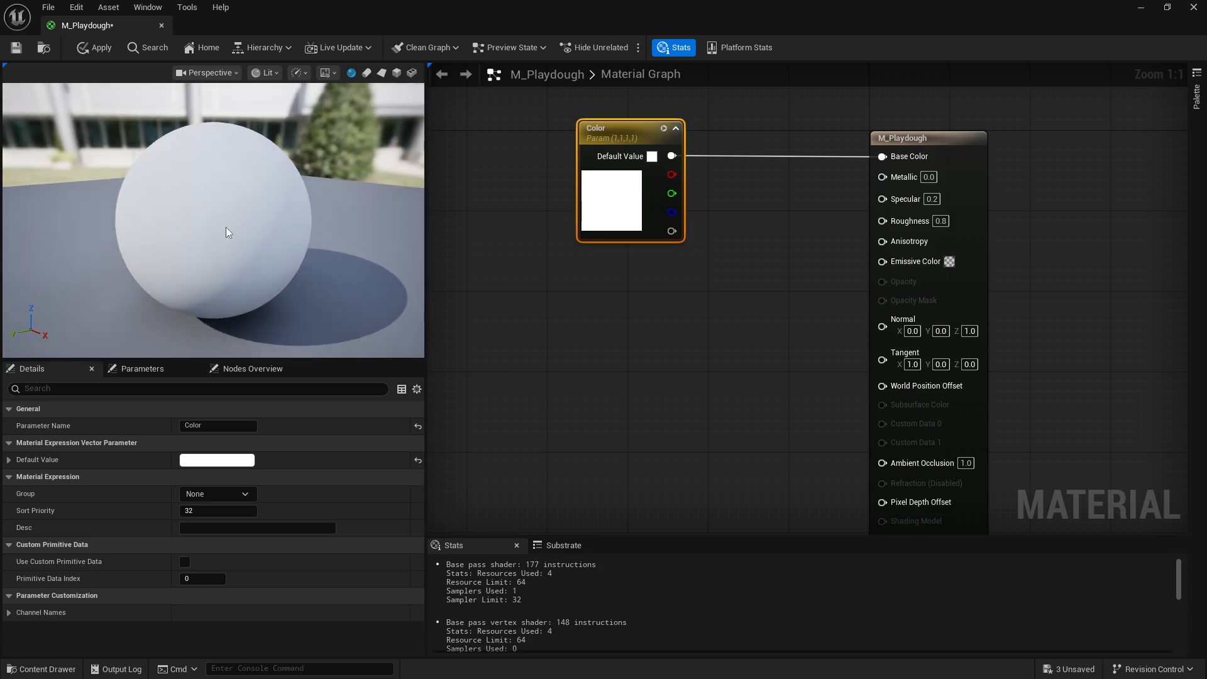
drag(256, 246, 254, 214)
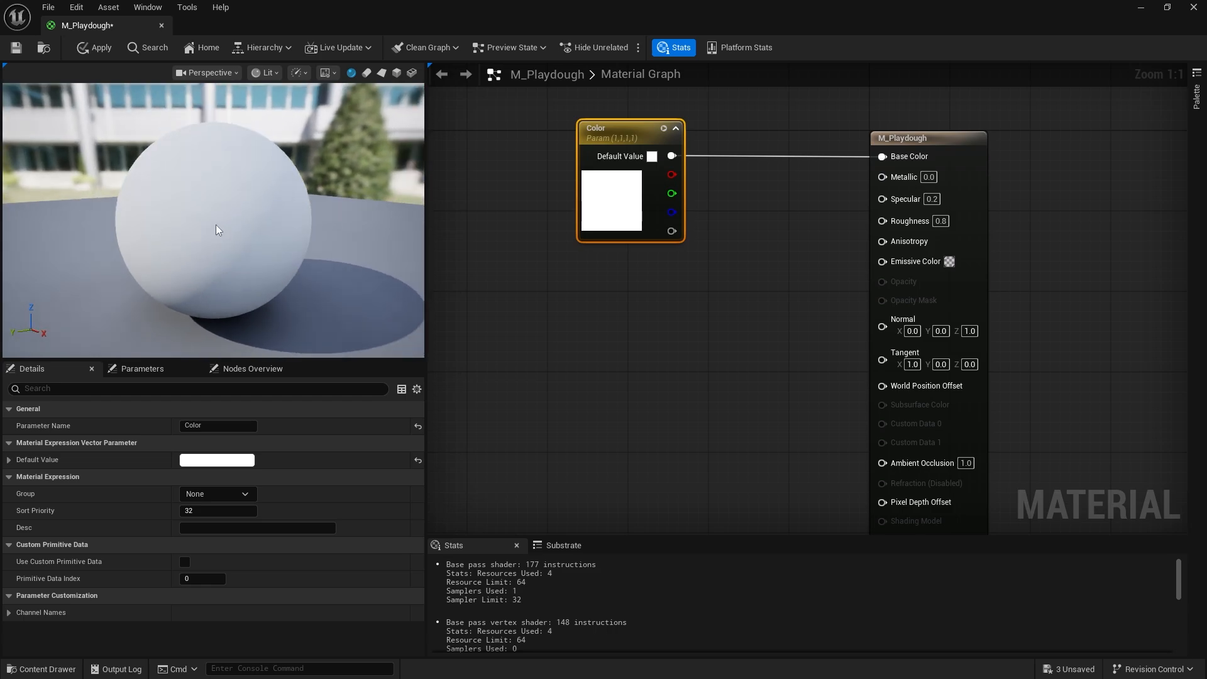
- Try adding a Texture Sample node below the Color parameter with game_wind_noise as its texture
right_drag(566, 346, 644, 318)
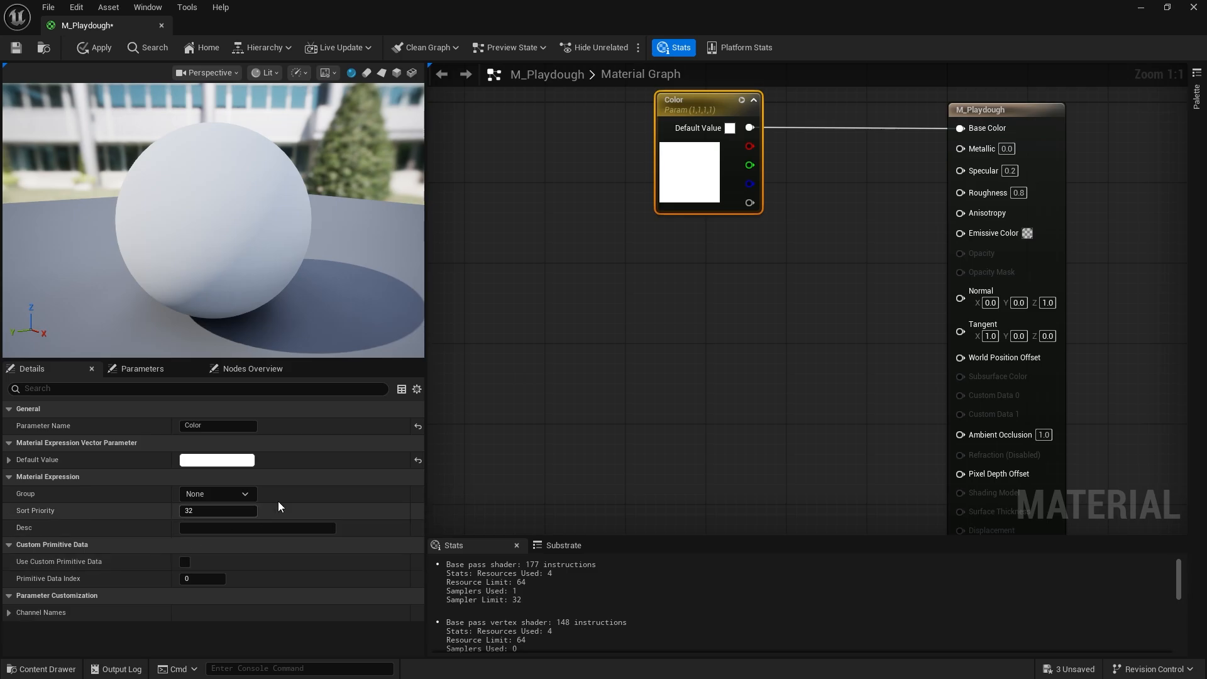
click(567, 331)
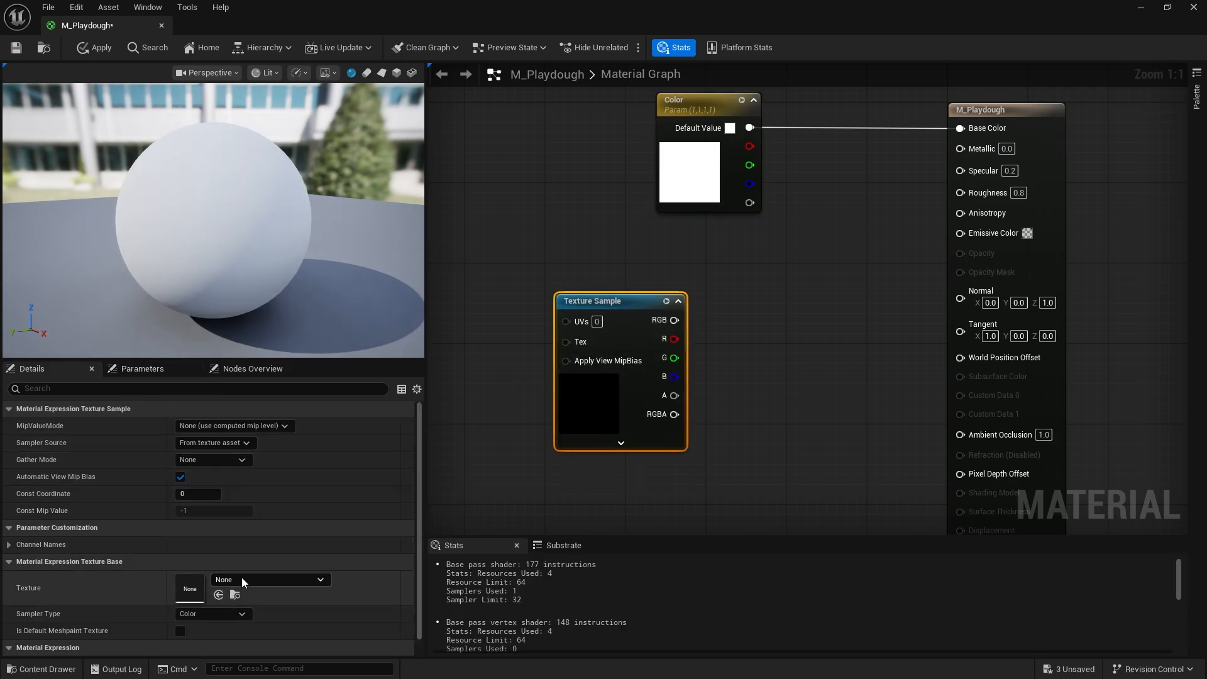
click(242, 579)
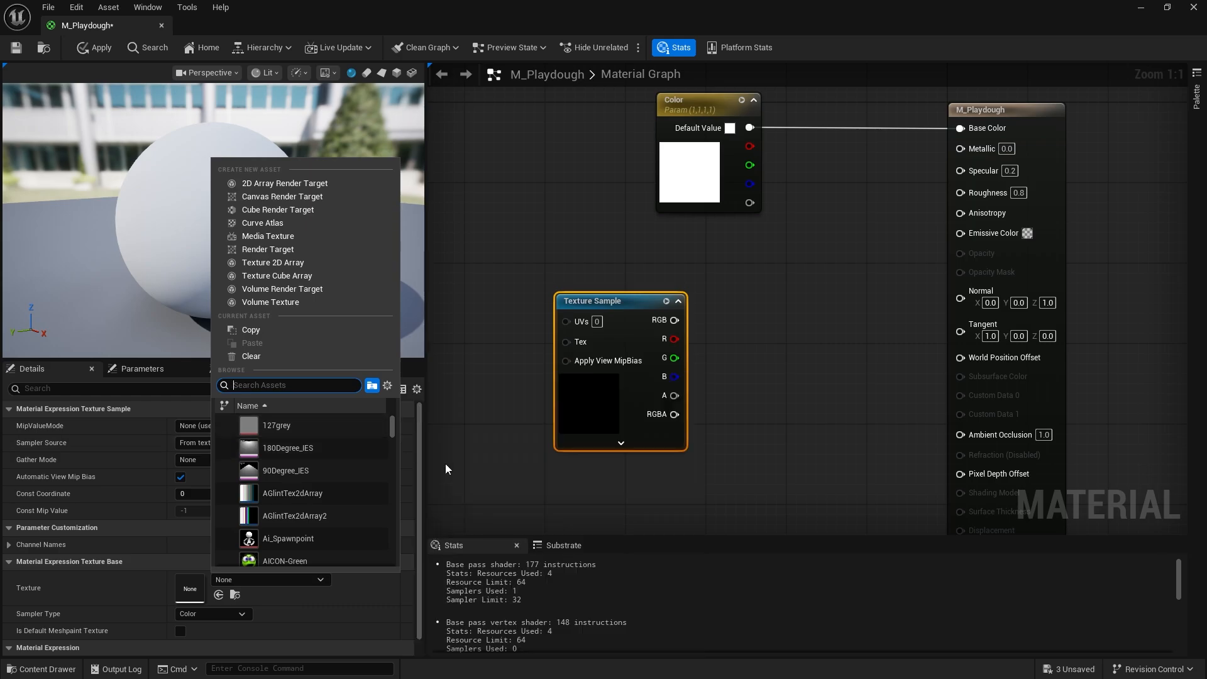
text(nois)
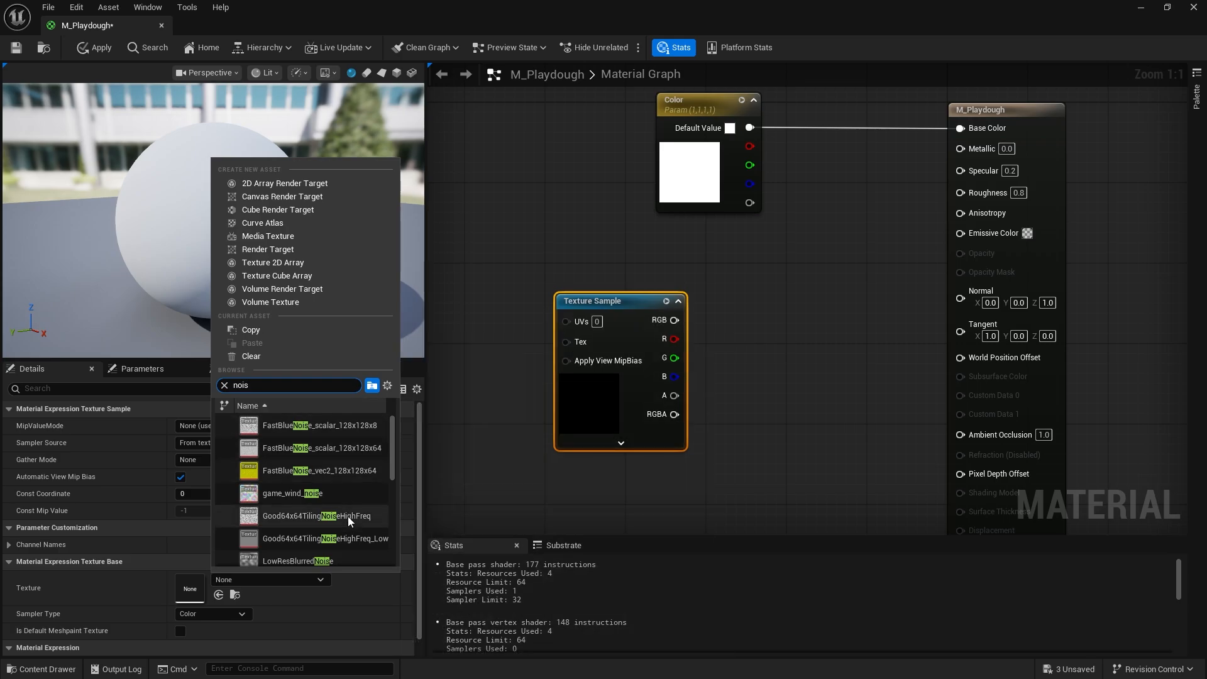
text(e)
scroll(348, 519, down, 2)
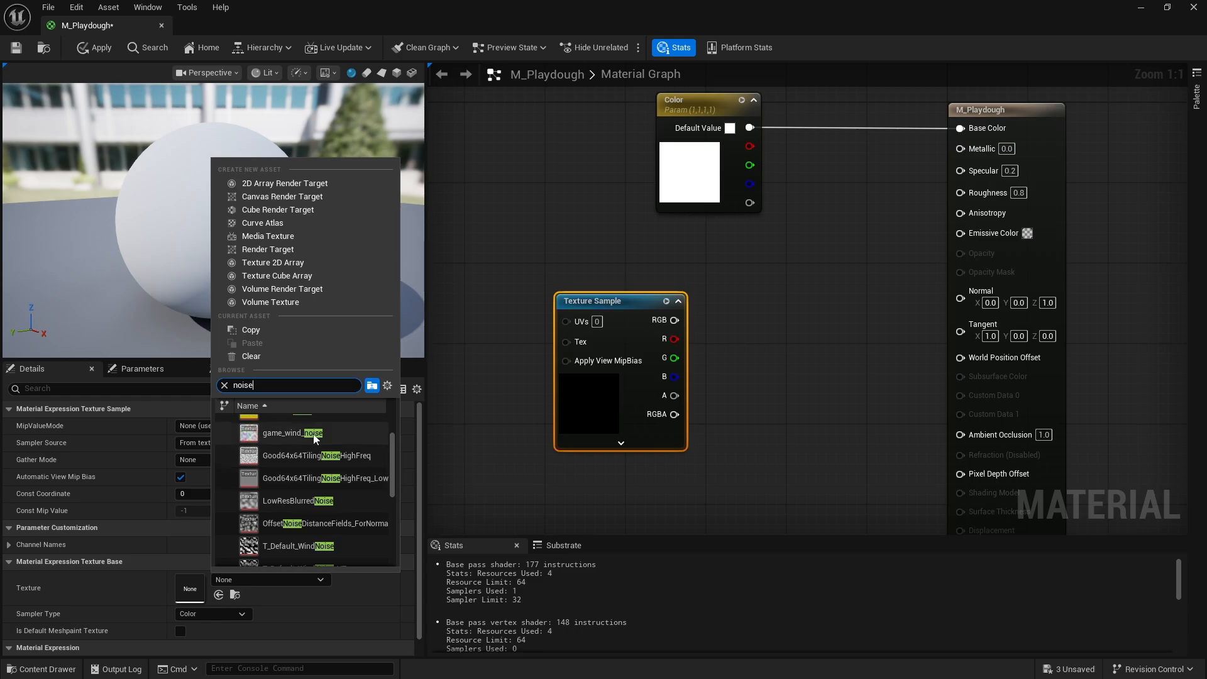
click(293, 432)
drag(591, 410, 561, 410)
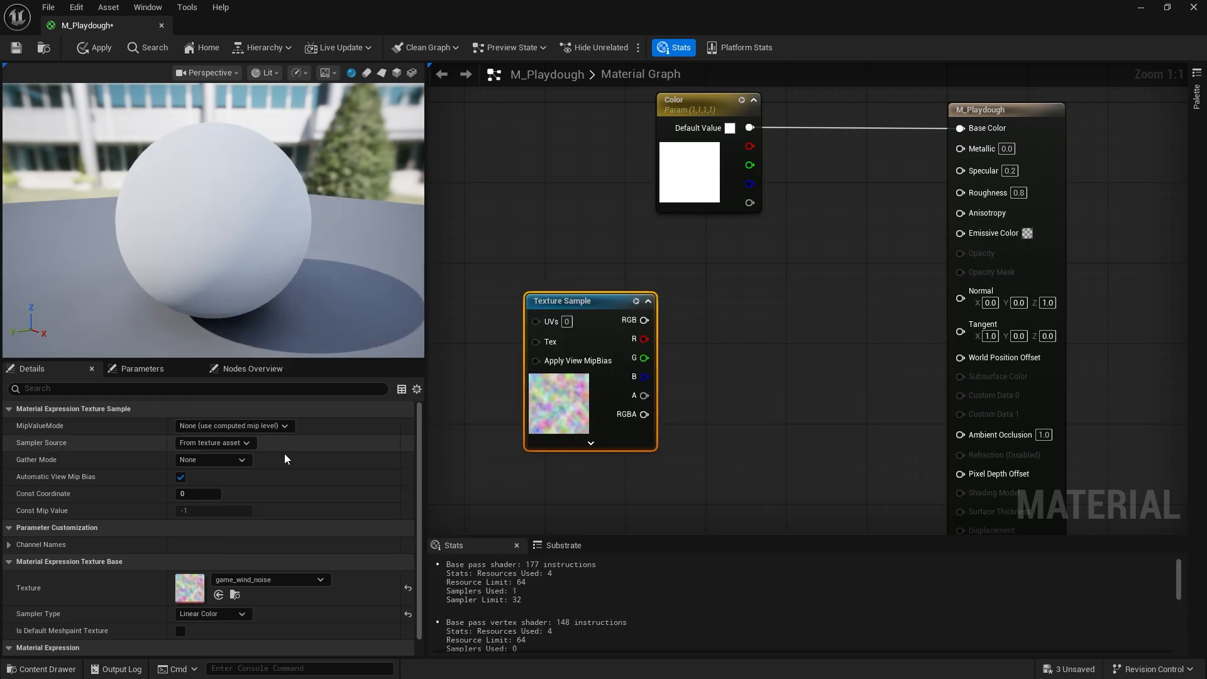
- Reposition the Texture Sample, connect its R output to the material's Normal input, and inspect the preview sphere
click(269, 579)
click(571, 394)
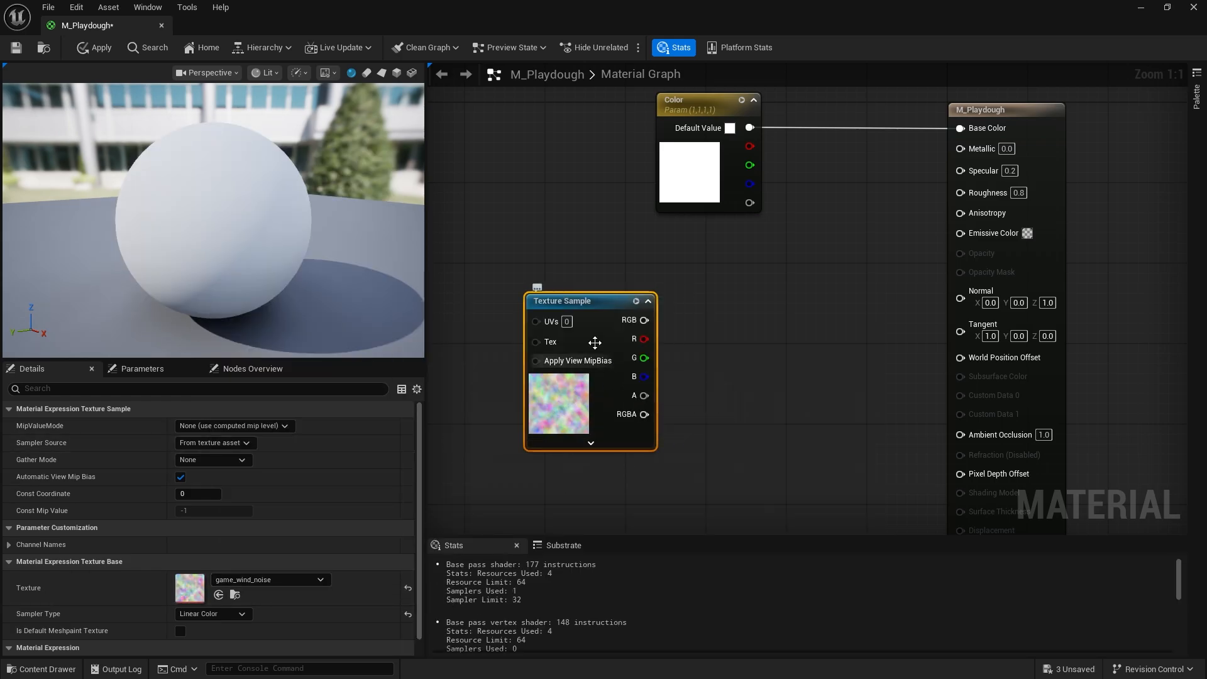
drag(588, 381, 468, 380)
right_drag(554, 349, 632, 347)
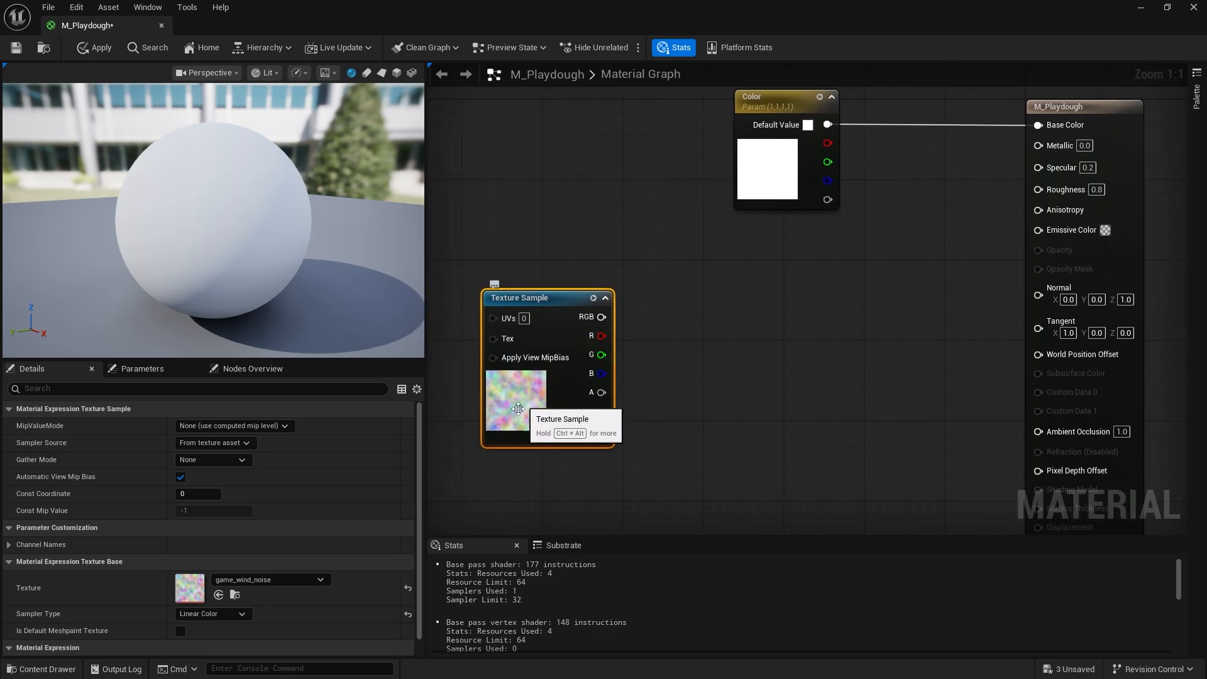
drag(605, 336, 1032, 300)
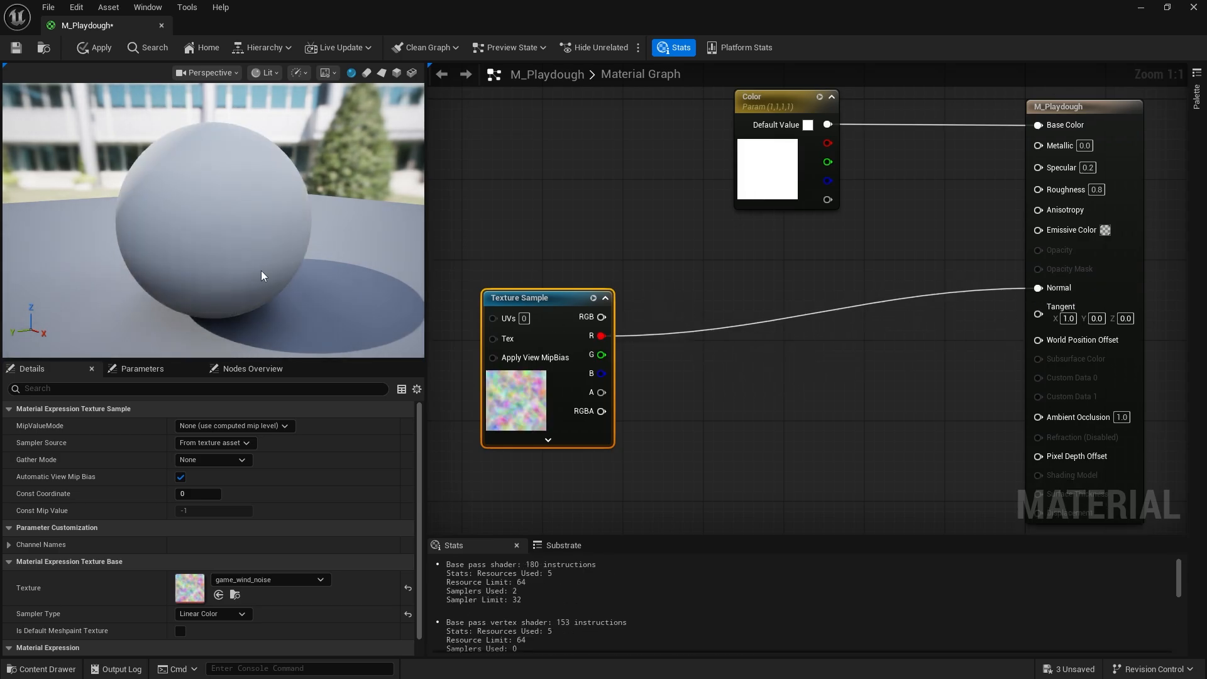
drag(275, 280, 188, 277)
- Add a NormalFromHeightmap node from the Texture Sample's R output and place it below the Color parameter
drag(602, 336, 669, 345)
text(normal)
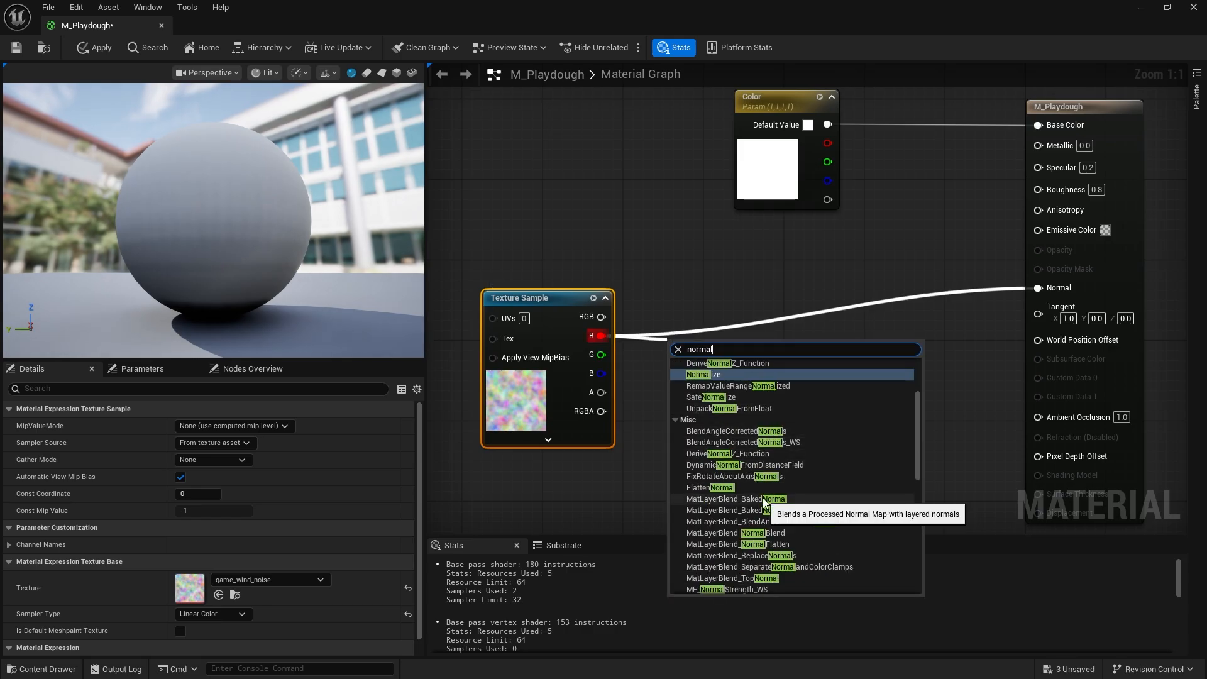
scroll(764, 503, up, 2)
scroll(764, 503, up, 2)
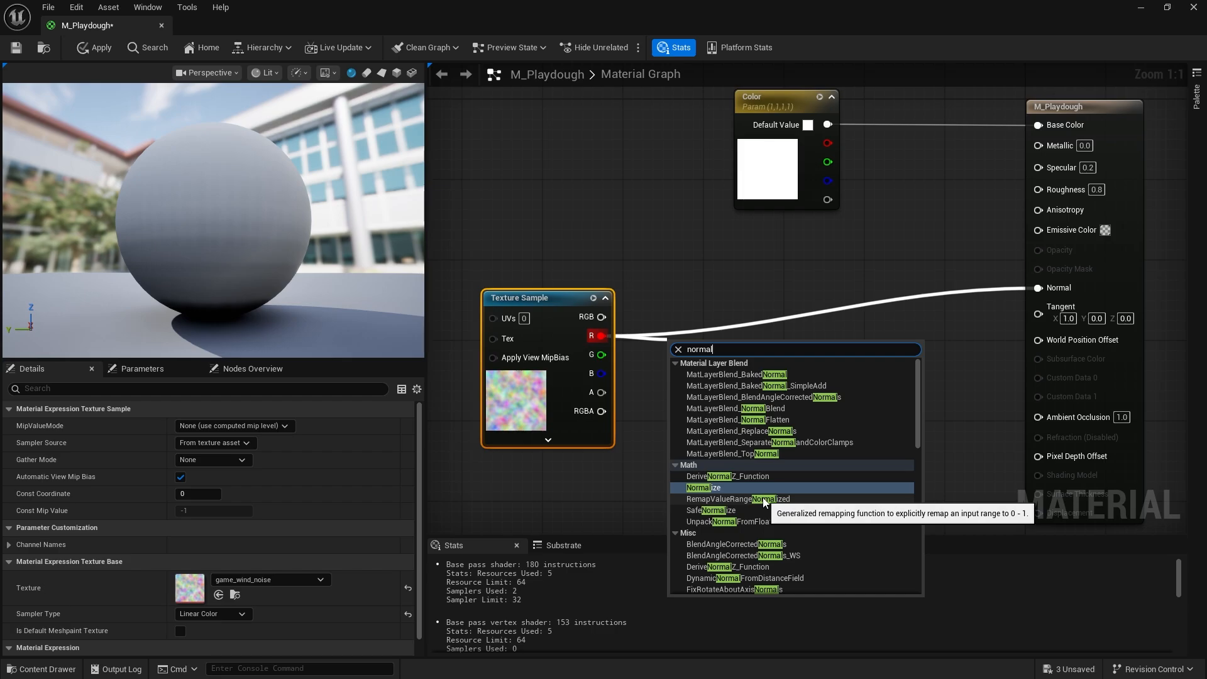
scroll(764, 503, down, 2)
scroll(764, 502, down, 4)
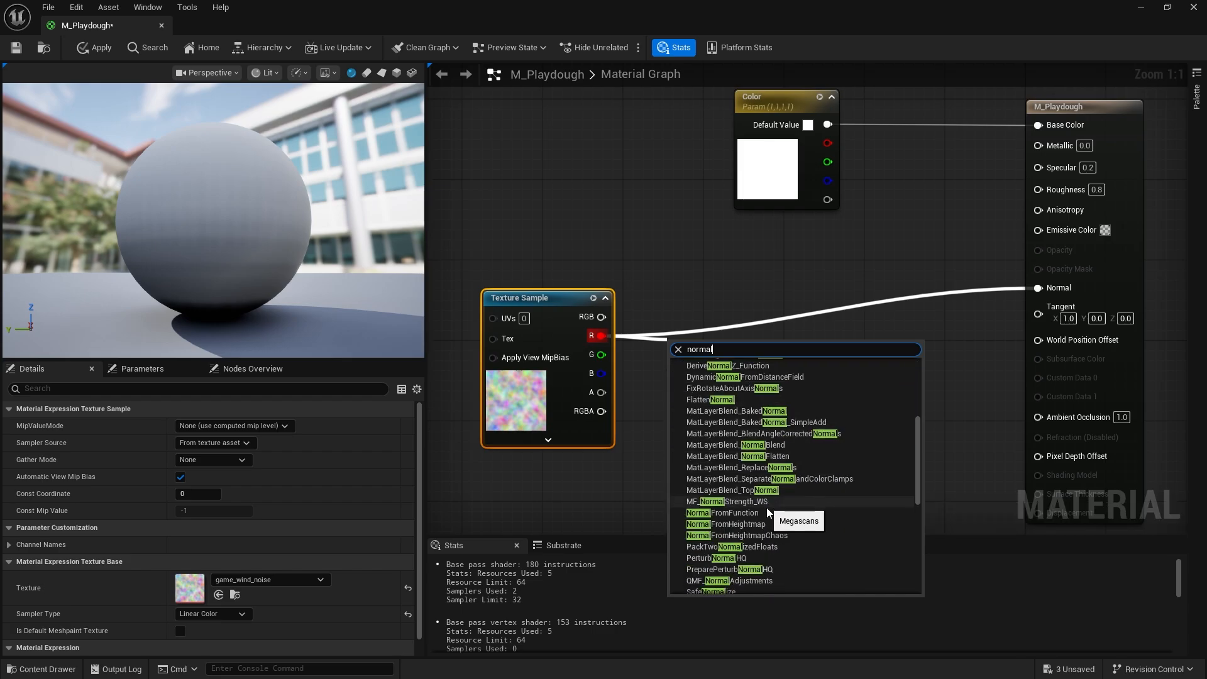
click(751, 524)
drag(807, 403, 858, 432)
- Delete the Texture Sample with its connections and reposition the NormalFromHeightmap node
drag(556, 372, 516, 372)
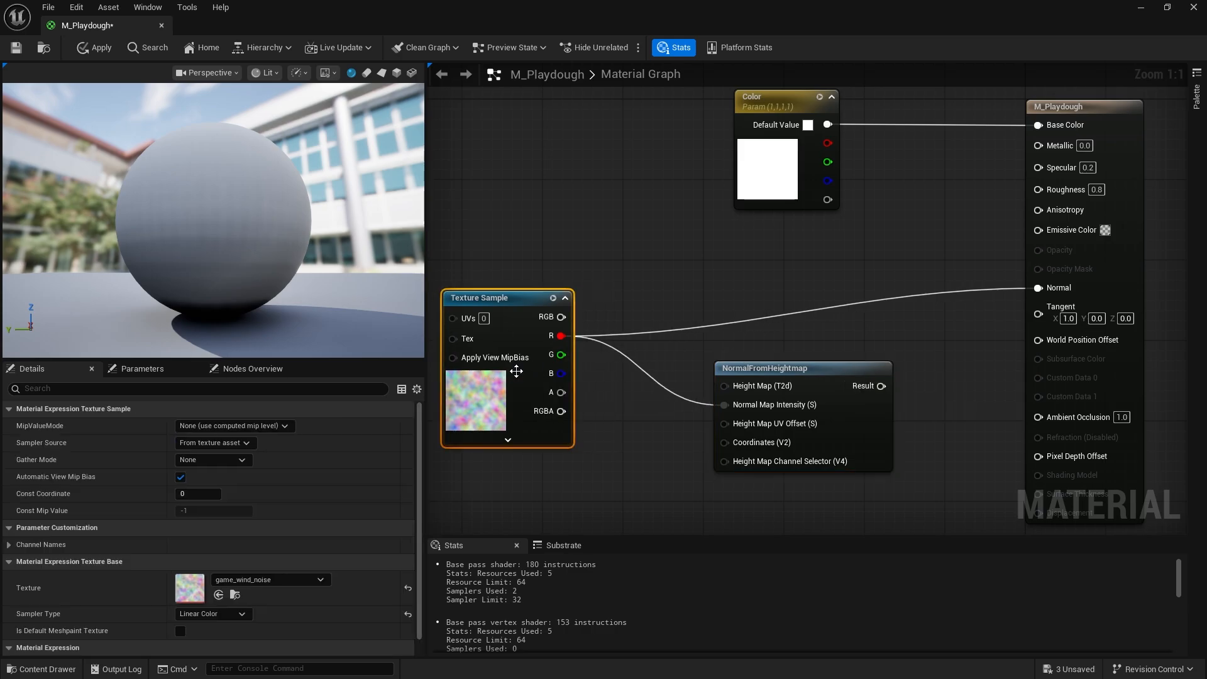
key(Delete)
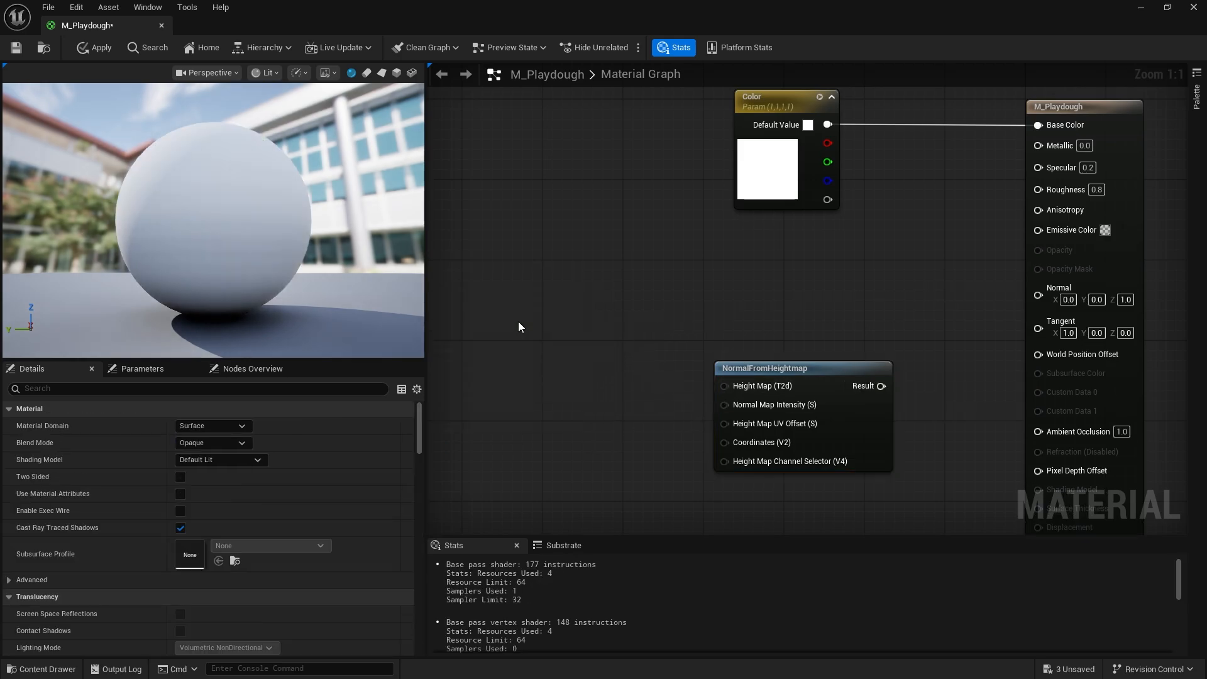
drag(800, 365, 729, 314)
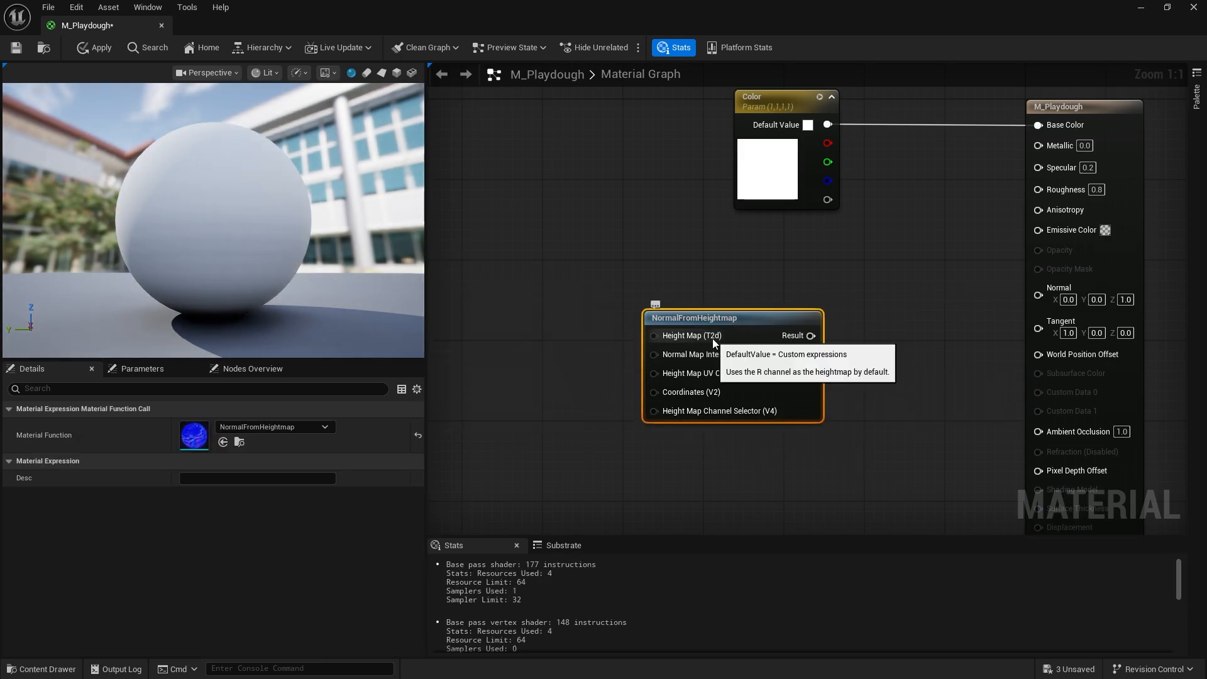
key(ctrl+z)
key(ctrl+z)
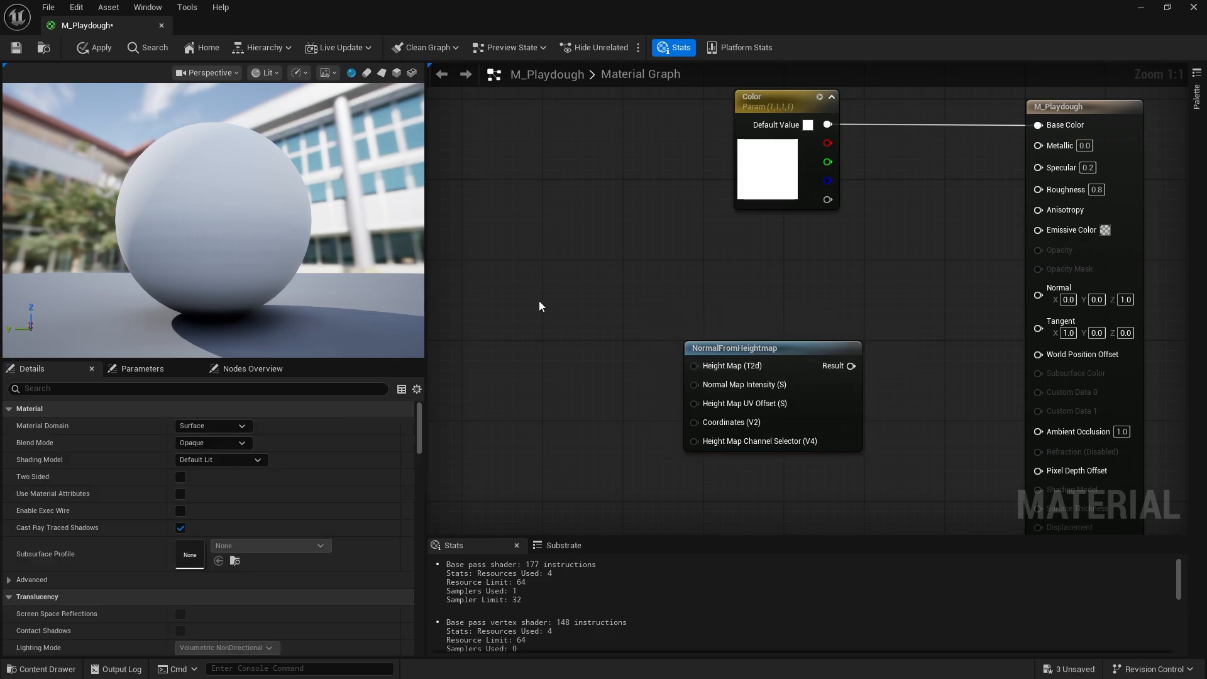
- Add a Texture Object converted from a Texture Sample and wire it through NormalFromHeightmap's Height Map input to Normal
drag(538, 300, 508, 291)
right_click(542, 266)
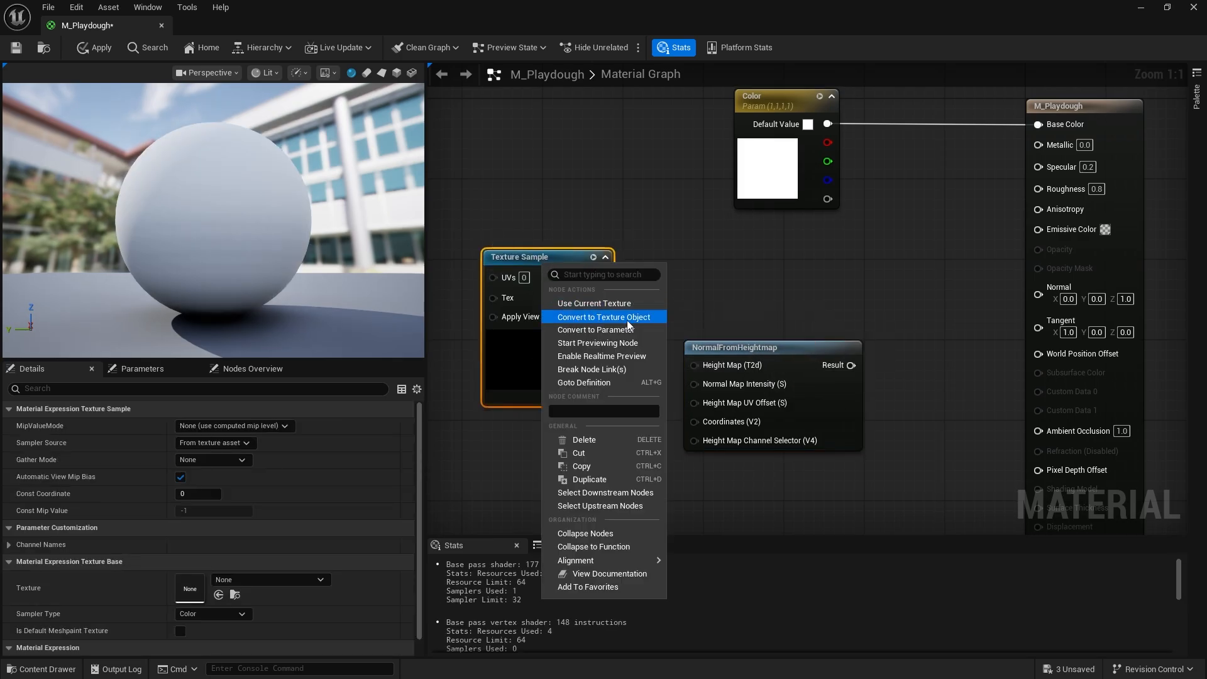
click(595, 317)
drag(693, 364, 693, 364)
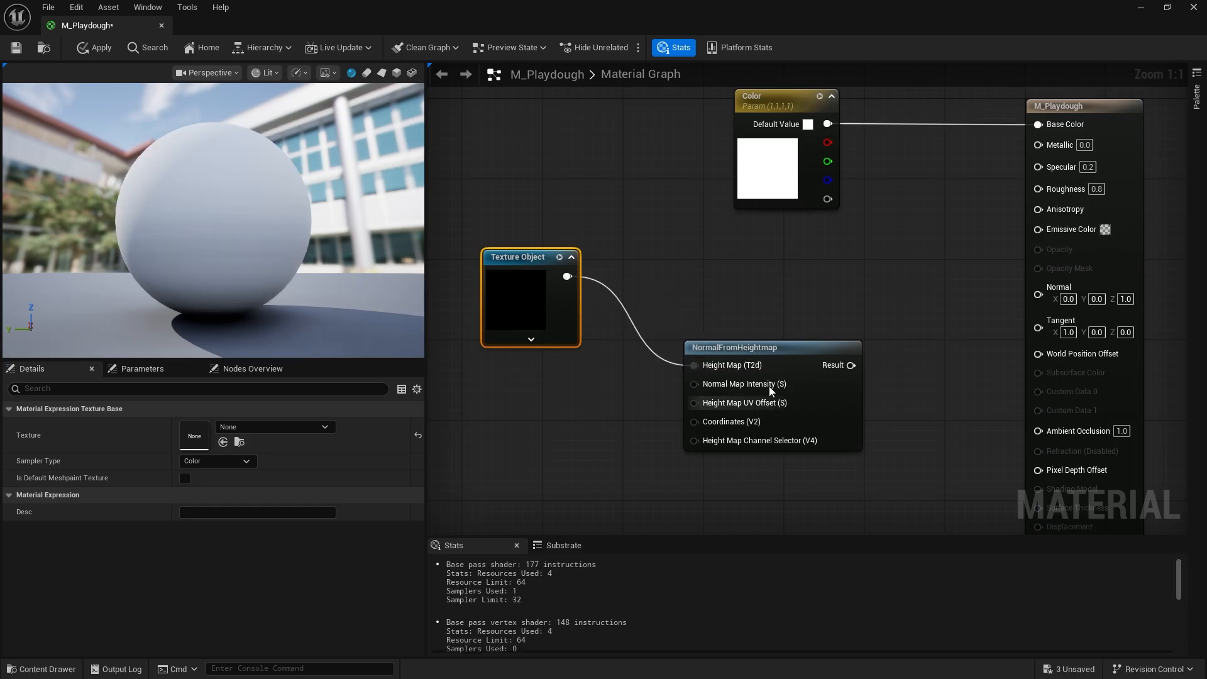
drag(850, 366, 1047, 289)
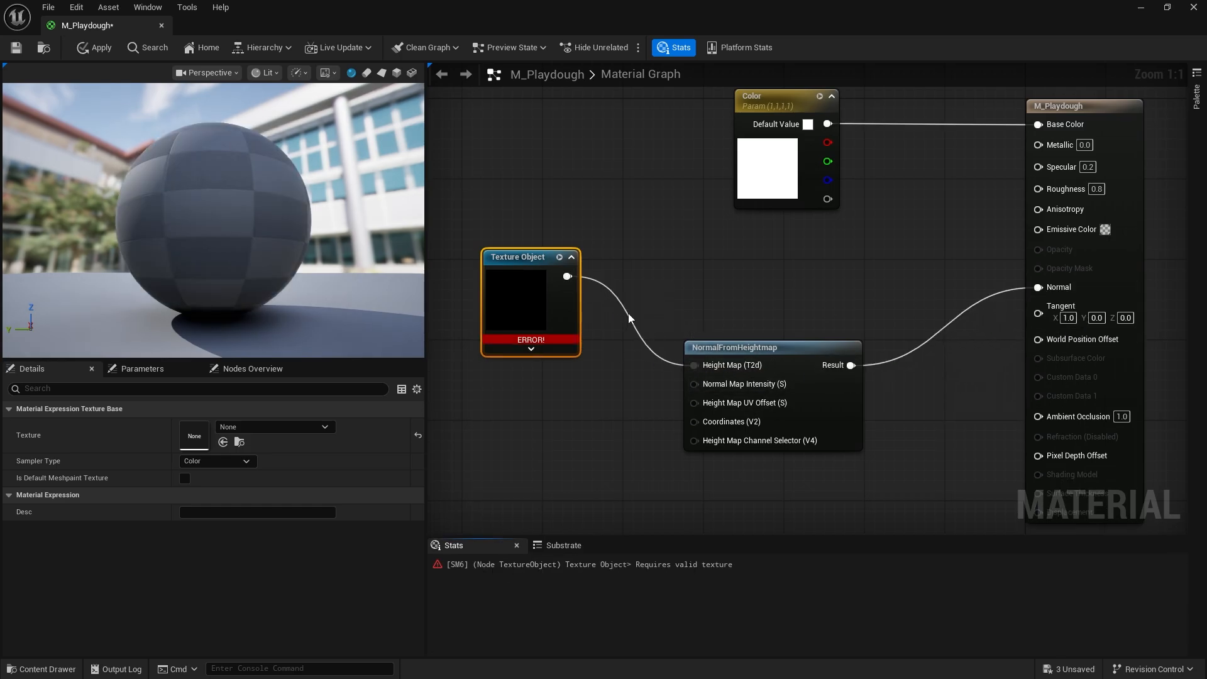
- Assign the LowResBlurredNoise texture to the Texture Object and inspect the preview sphere
click(264, 427)
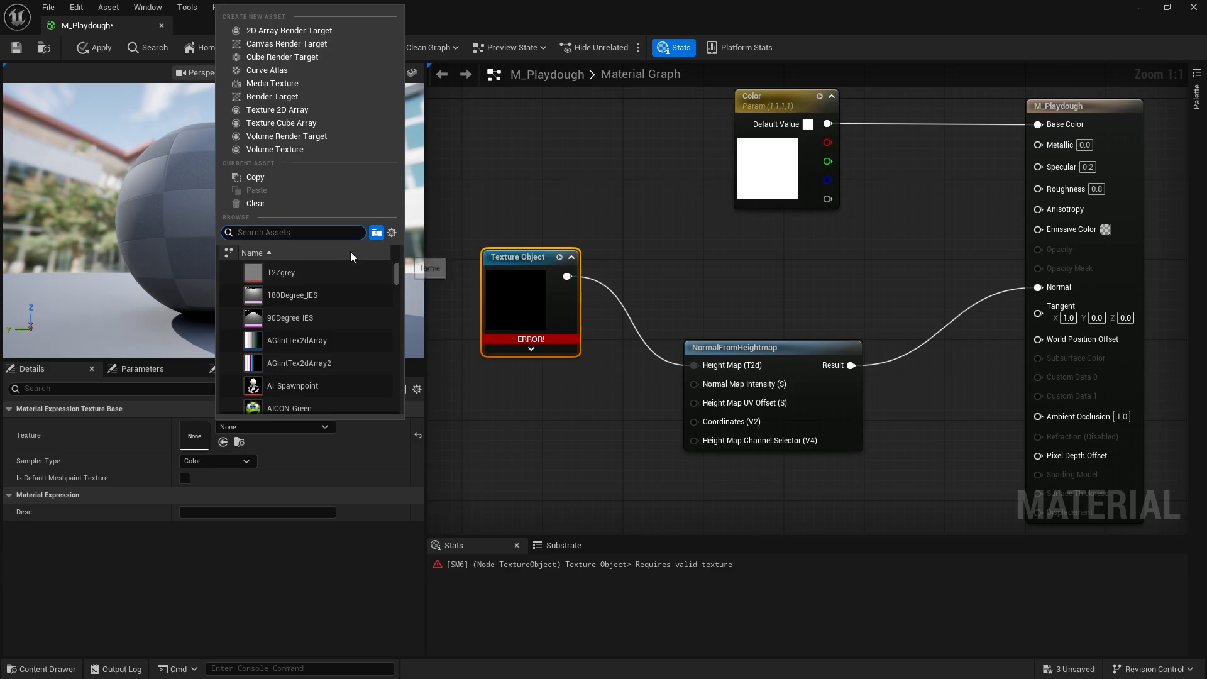
text(noise)
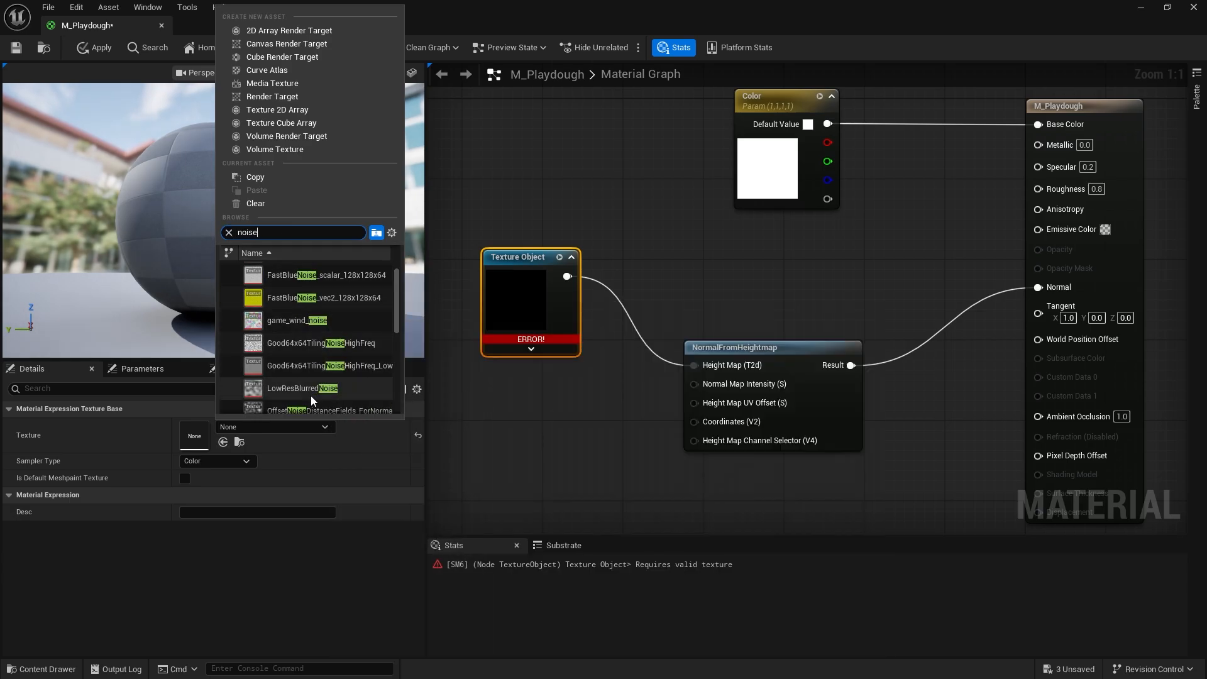
click(302, 406)
mouse_move(566, 337)
mouse_down()
mouse_move(546, 346)
mouse_move(566, 356)
mouse_up()
mouse_move(313, 263)
mouse_down()
mouse_move(283, 263)
mouse_move(260, 242)
mouse_move(255, 179)
mouse_move(227, 142)
mouse_move(262, 260)
mouse_move(299, 268)
mouse_up()
drag(162, 209, 164, 270)
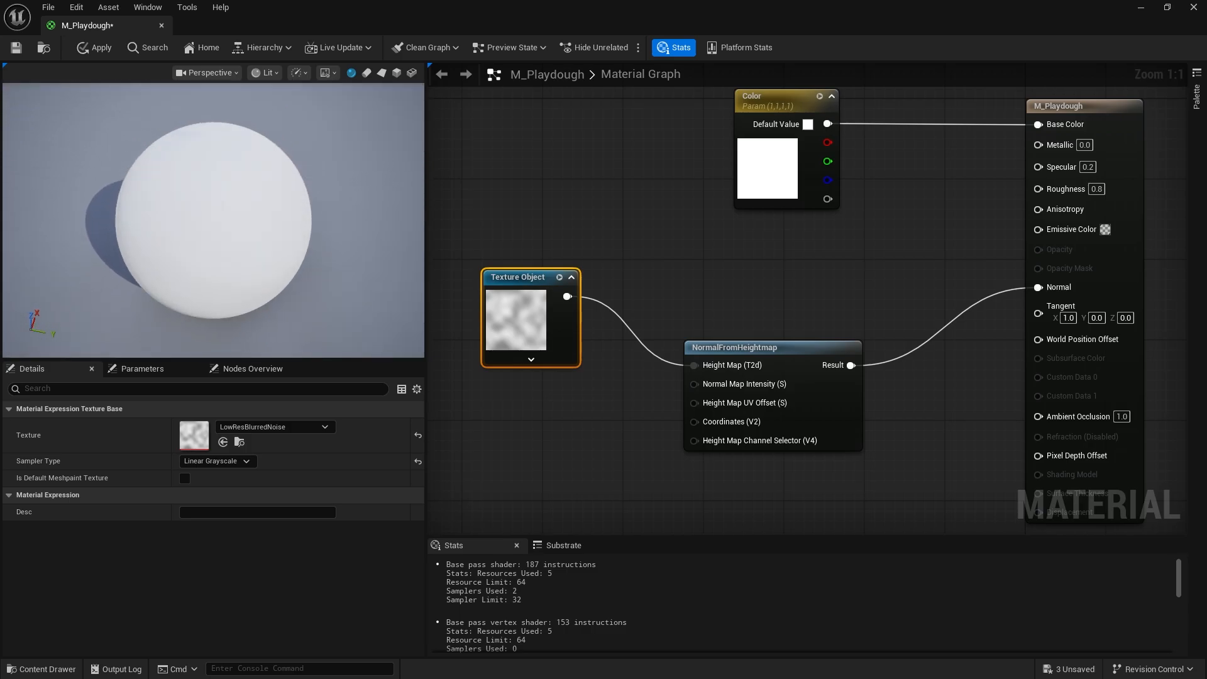
- Connect a new Constant node with value 4 to Normal Map Intensity and inspect the preview sphere
drag(719, 394, 699, 394)
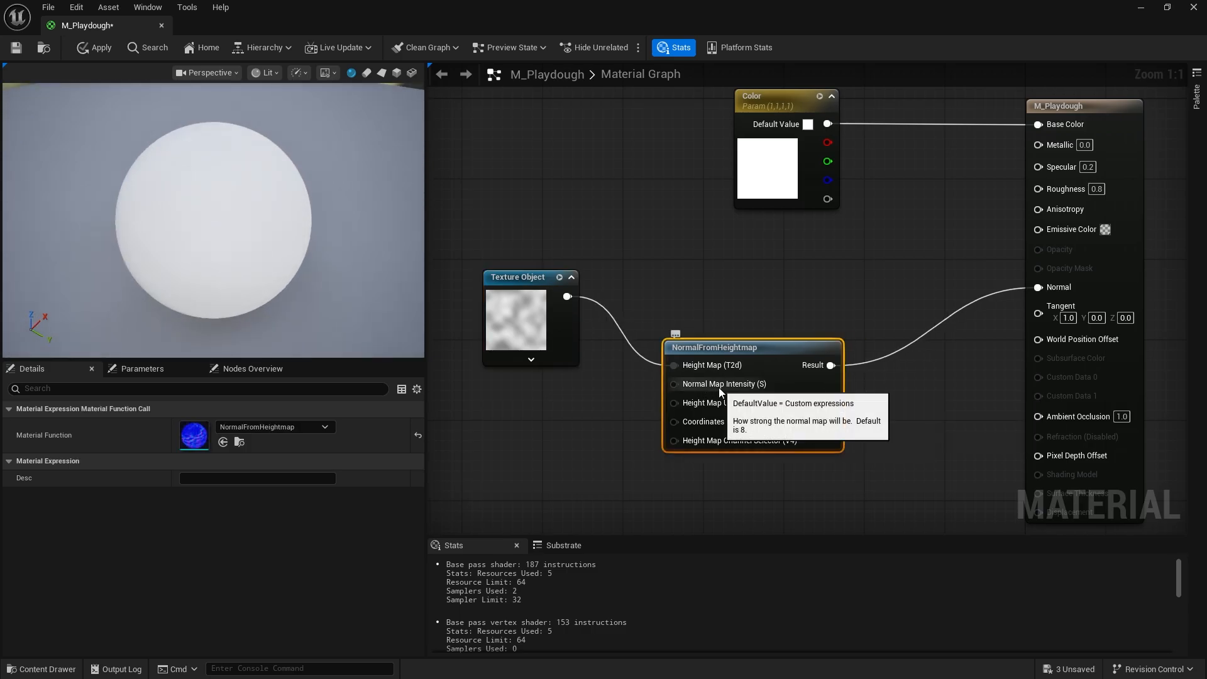
click(559, 399)
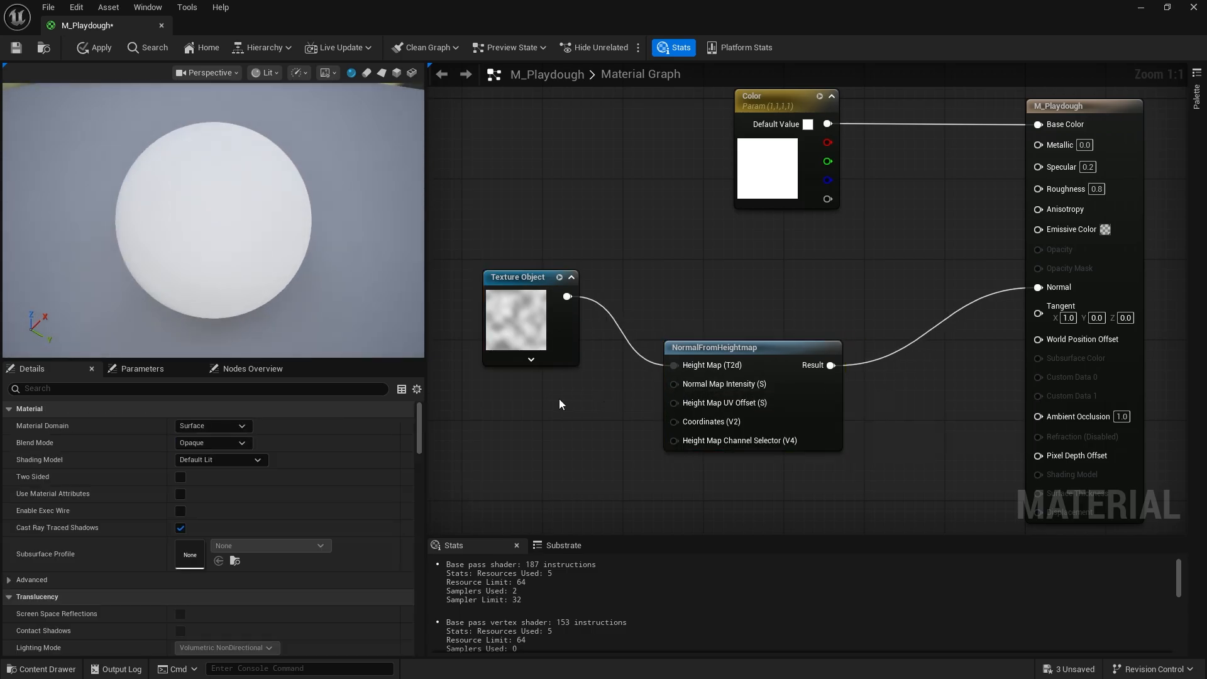
click(547, 395)
drag(677, 392, 674, 384)
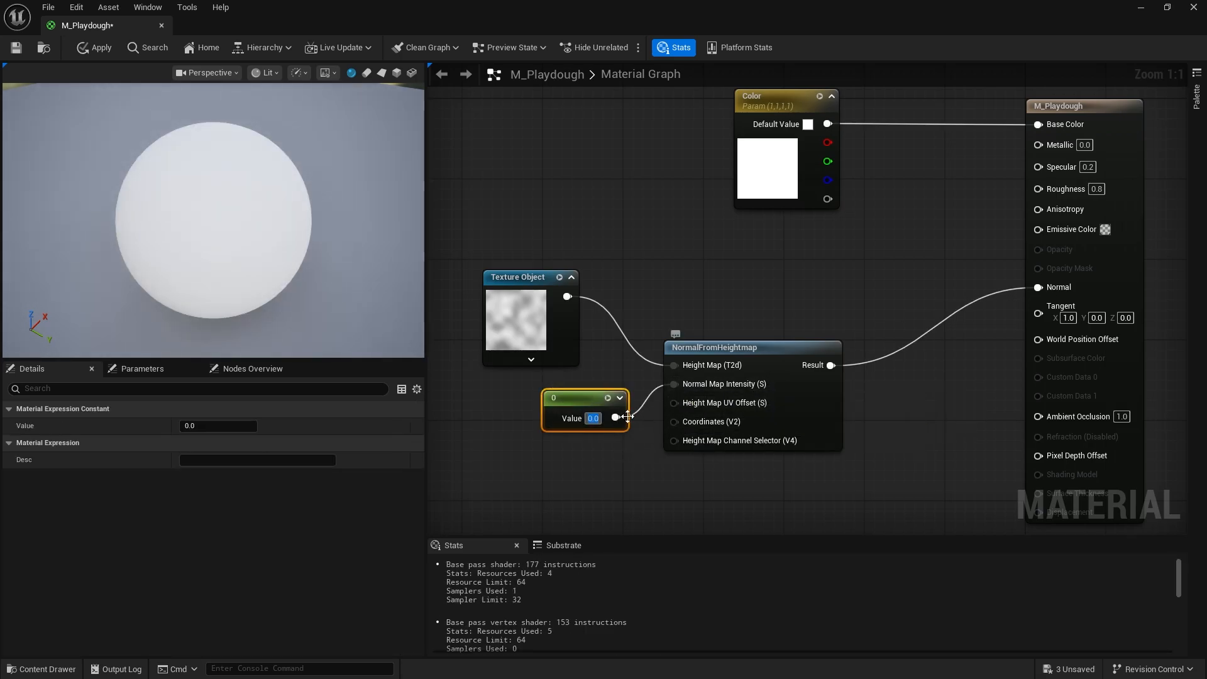
mouse_move(705, 440)
key(Return)
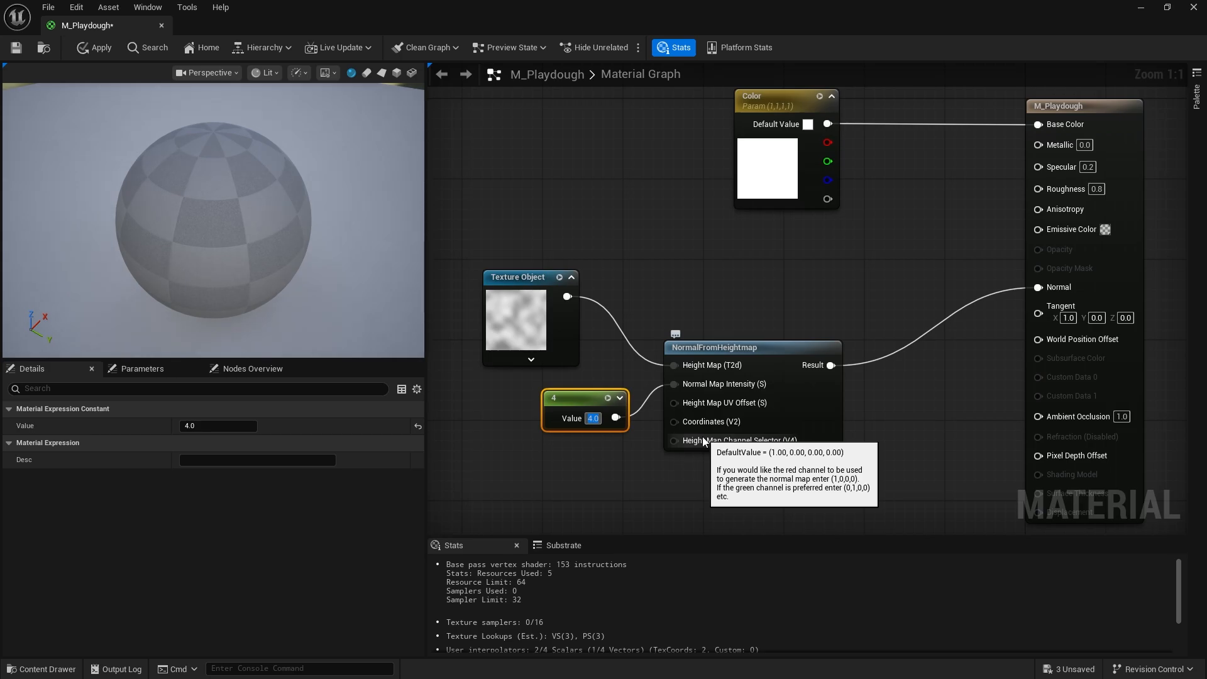
drag(311, 277, 280, 284)
- Move the Texture Object and the constant upward to free space beside NormalFromHeightmap's Coordinates input
right_drag(511, 377, 660, 383)
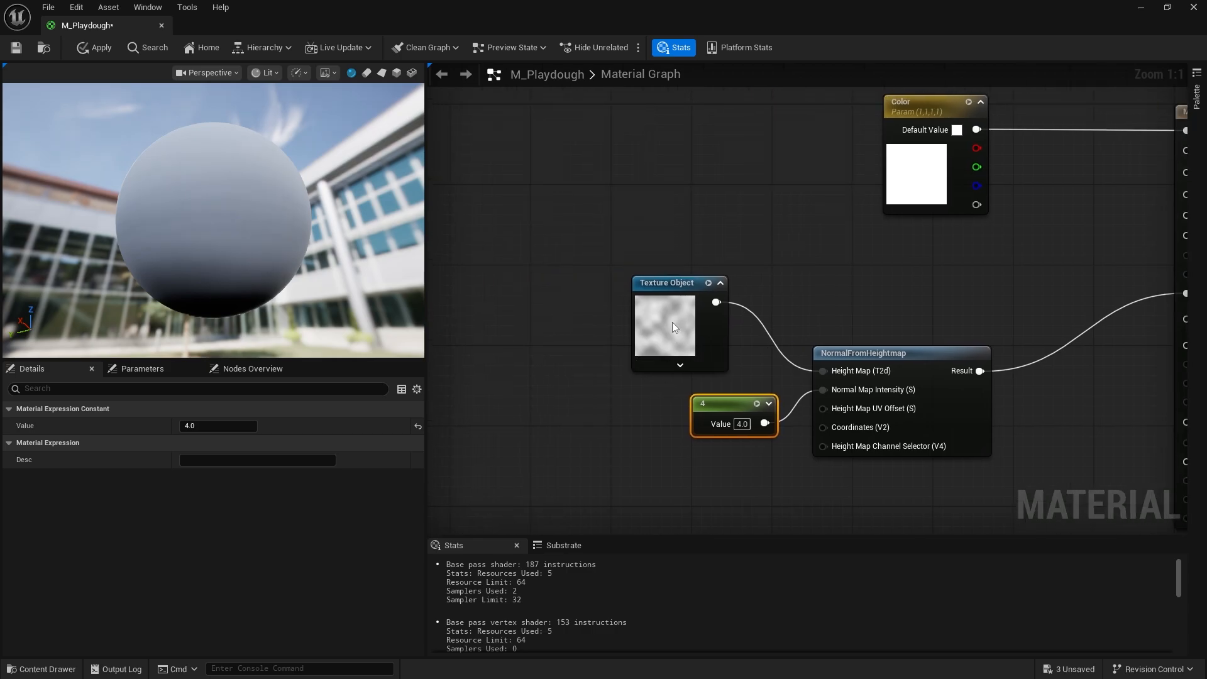
click(670, 321)
drag(670, 321, 593, 285)
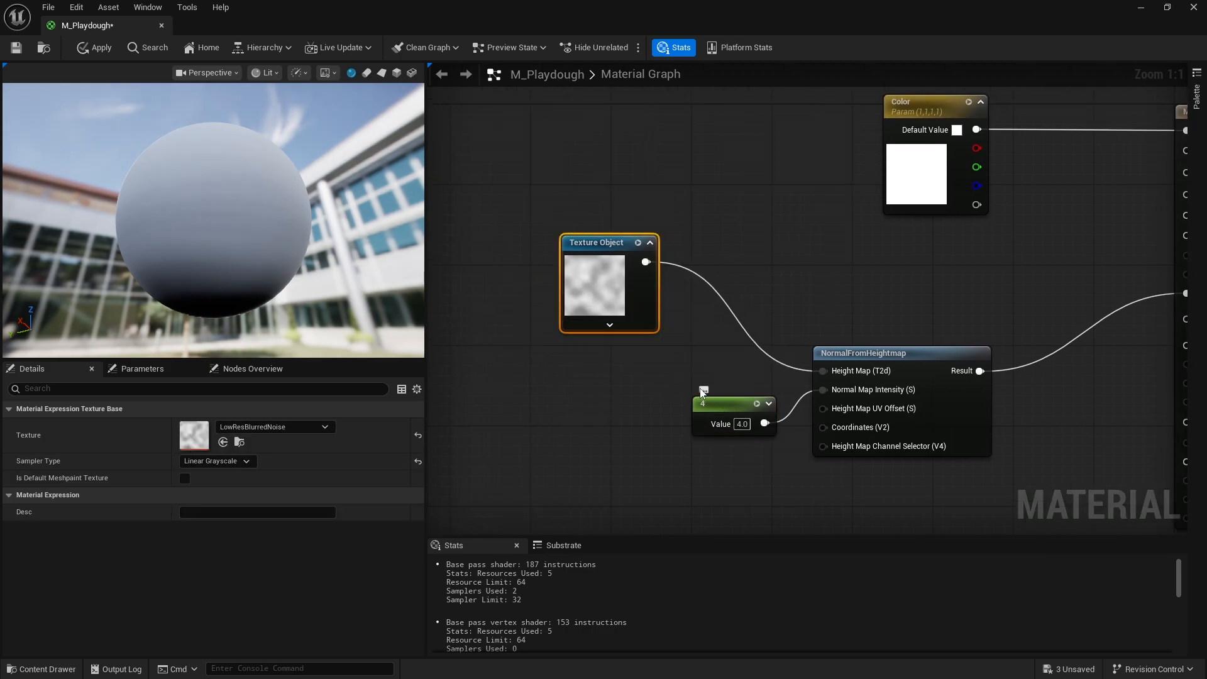
drag(749, 408, 738, 347)
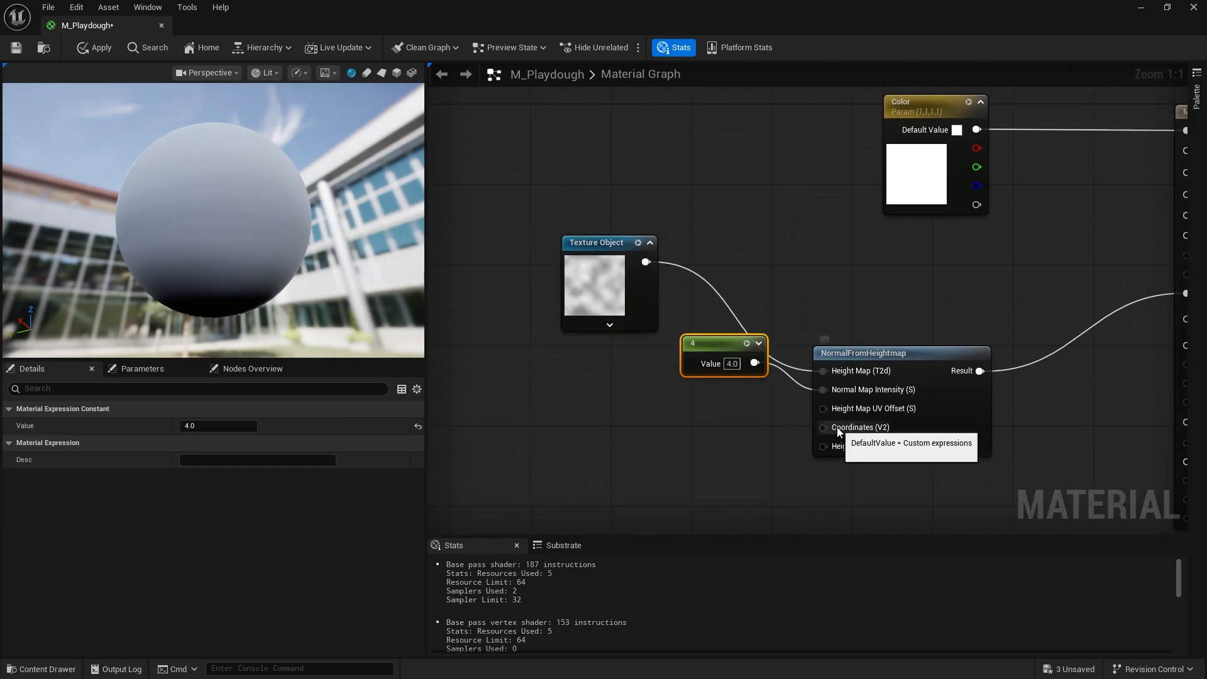
- Add a TexCoord node and connect it to the Coordinates input of NormalFromHeightmap
click(652, 451)
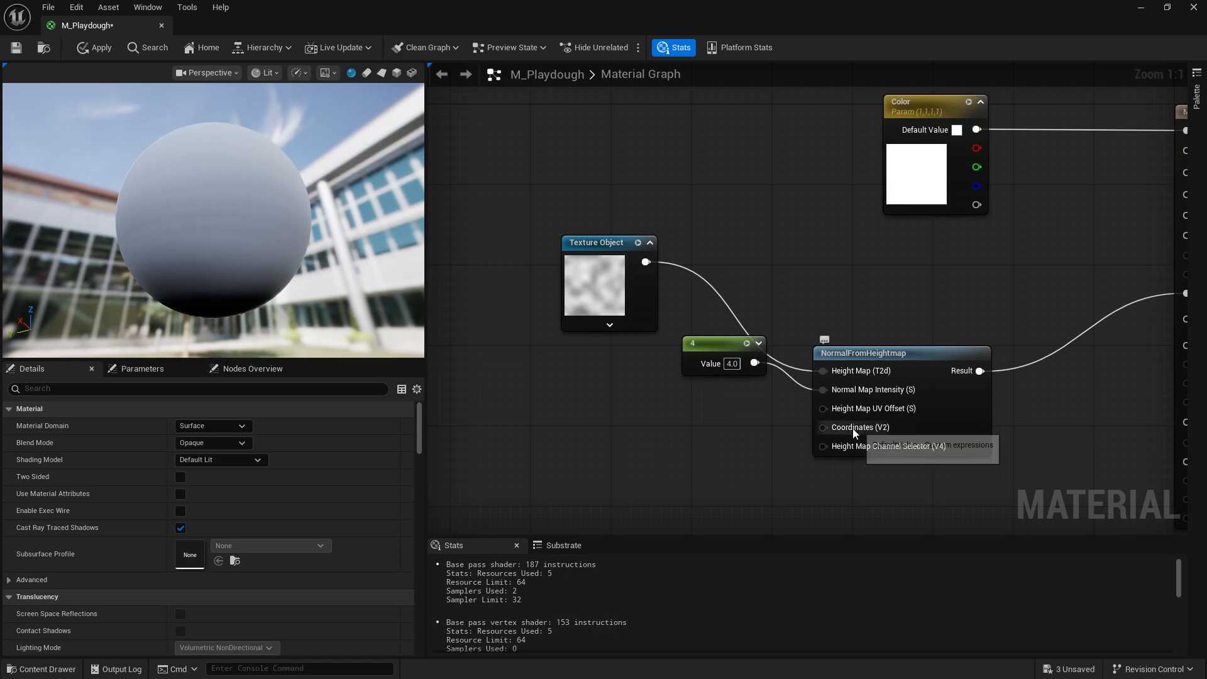
key(u)
click(594, 421)
drag(677, 443, 844, 428)
drag(630, 429, 670, 439)
- Set the TexCoord node's UTiling and VTiling to 5 and inspect the bumps on the preview sphere
click(187, 441)
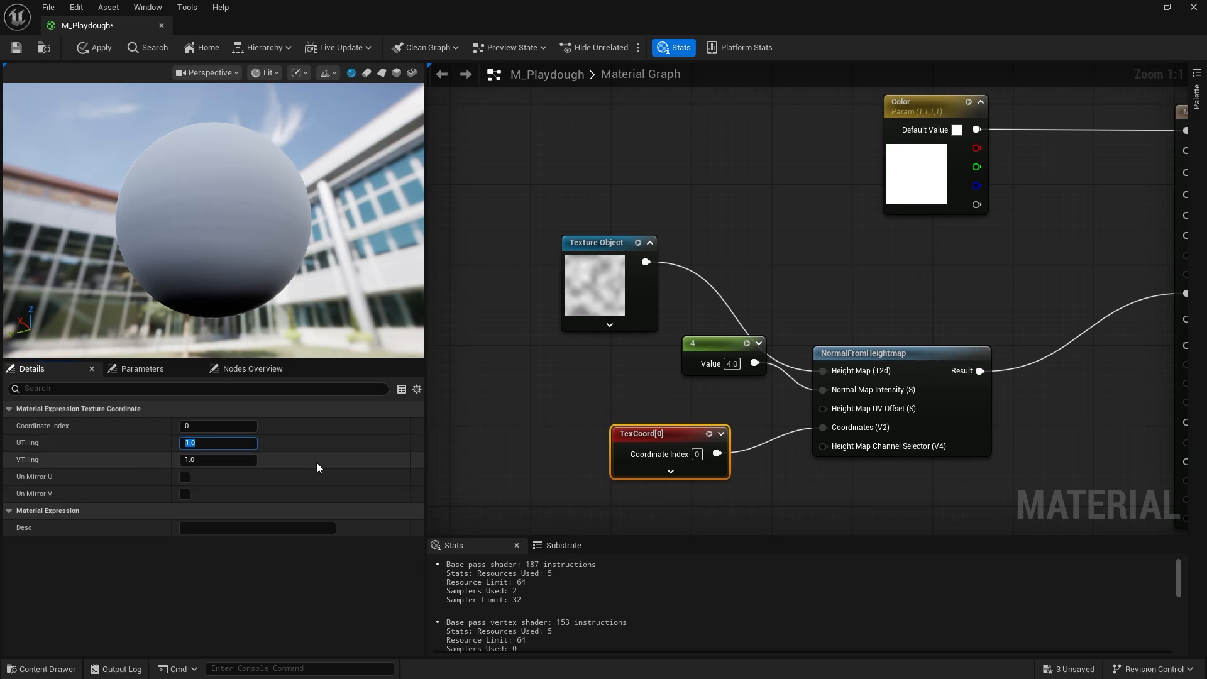
text(5)
key(Tab)
text(5)
key(Return)
drag(243, 278, 308, 365)
drag(205, 227, 365, 182)
drag(268, 277, 224, 262)
drag(193, 314, 302, 346)
- Spread out the nodes feeding NormalFromHeightmap and apply the material changes
drag(718, 348, 618, 355)
right_drag(805, 476, 732, 412)
drag(599, 374, 567, 376)
right_drag(759, 435, 632, 442)
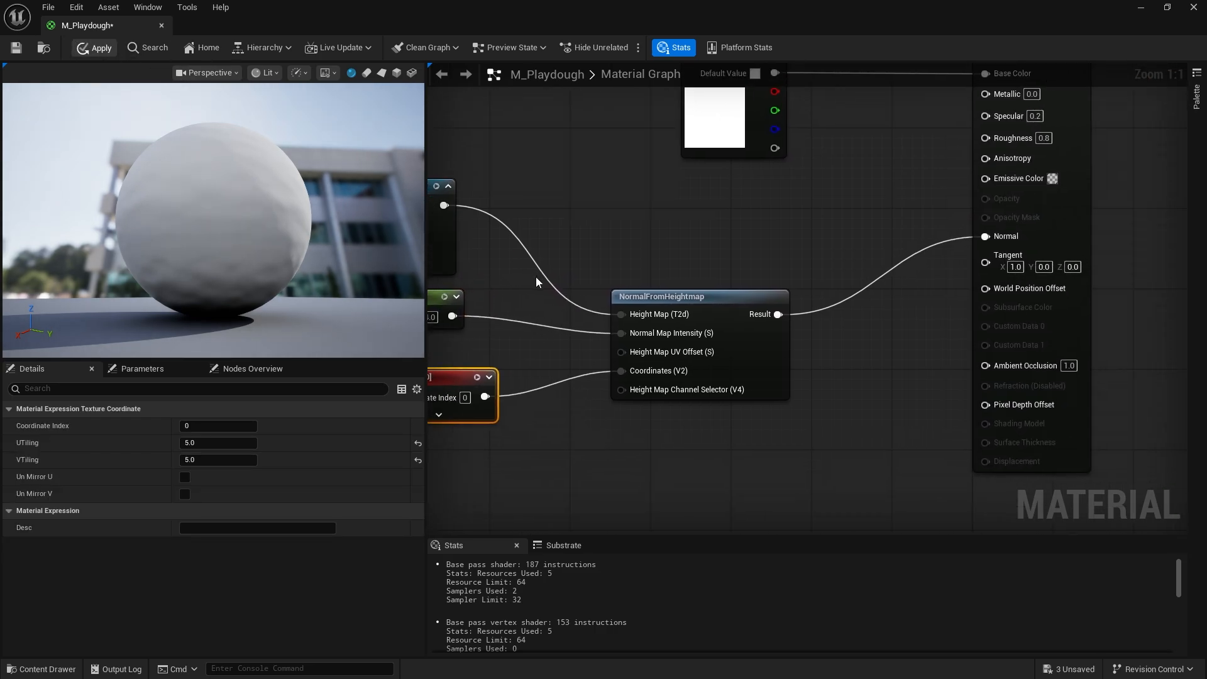
key(ctrl+s)
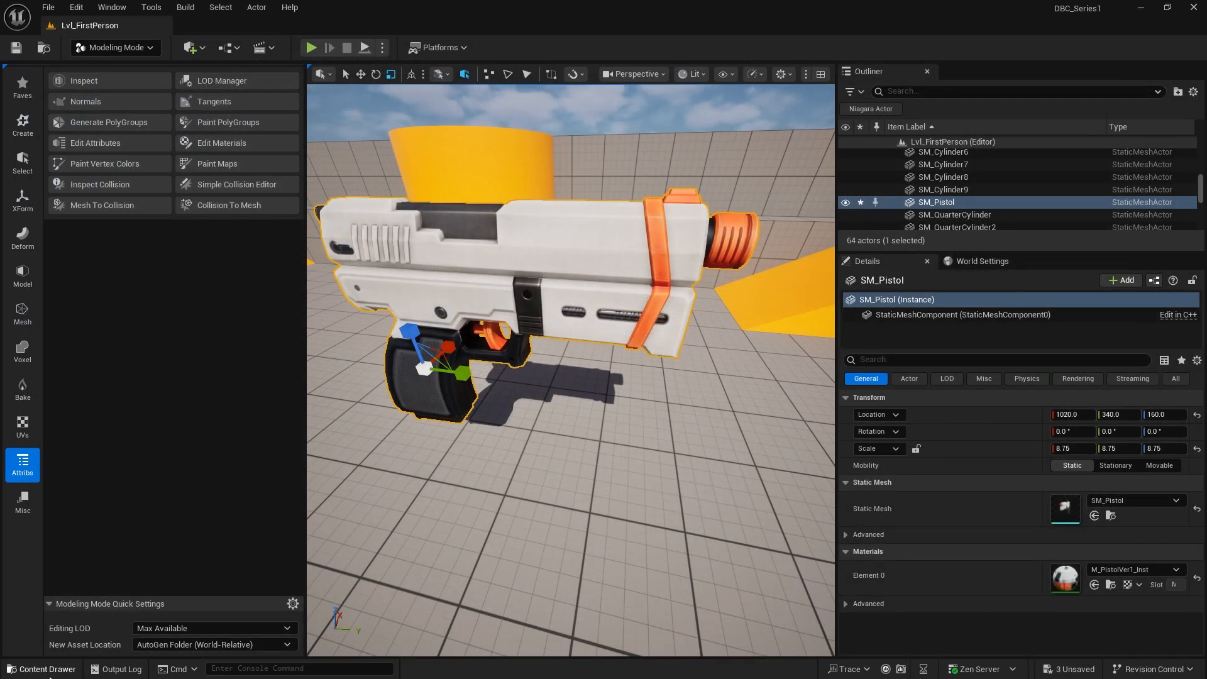
- Return to the level editor and create a material instance from M_Playdough in the Meshes folder
click(44, 669)
click(195, 434)
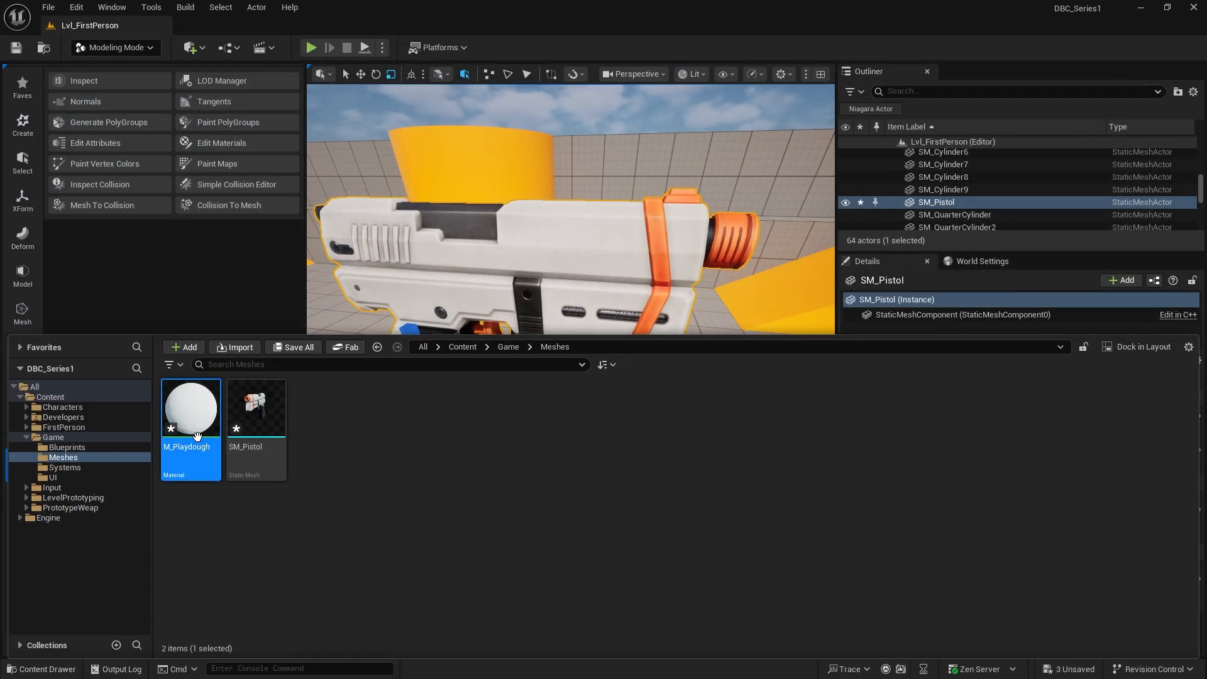
right_click(197, 438)
click(291, 88)
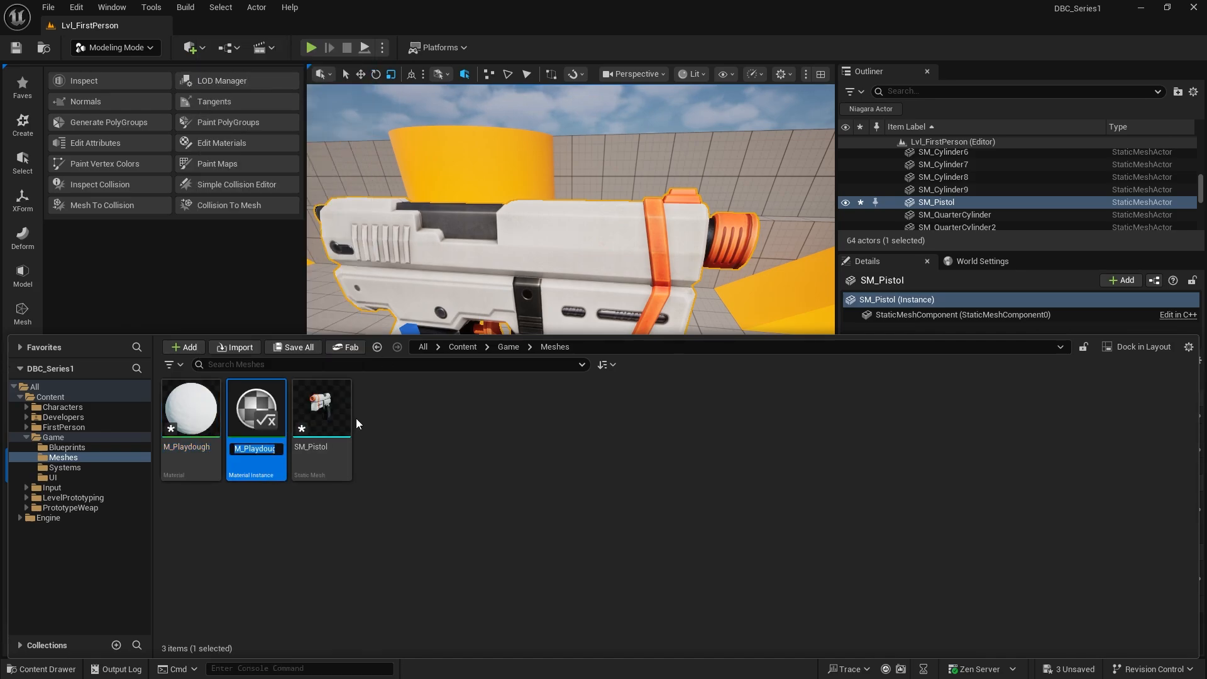
- Name the new material instance M_Playdough__White
key(End)
key(BackSpace)
key(BackSpace)
key(BackSpace)
key(BackSpace)
text(_White)
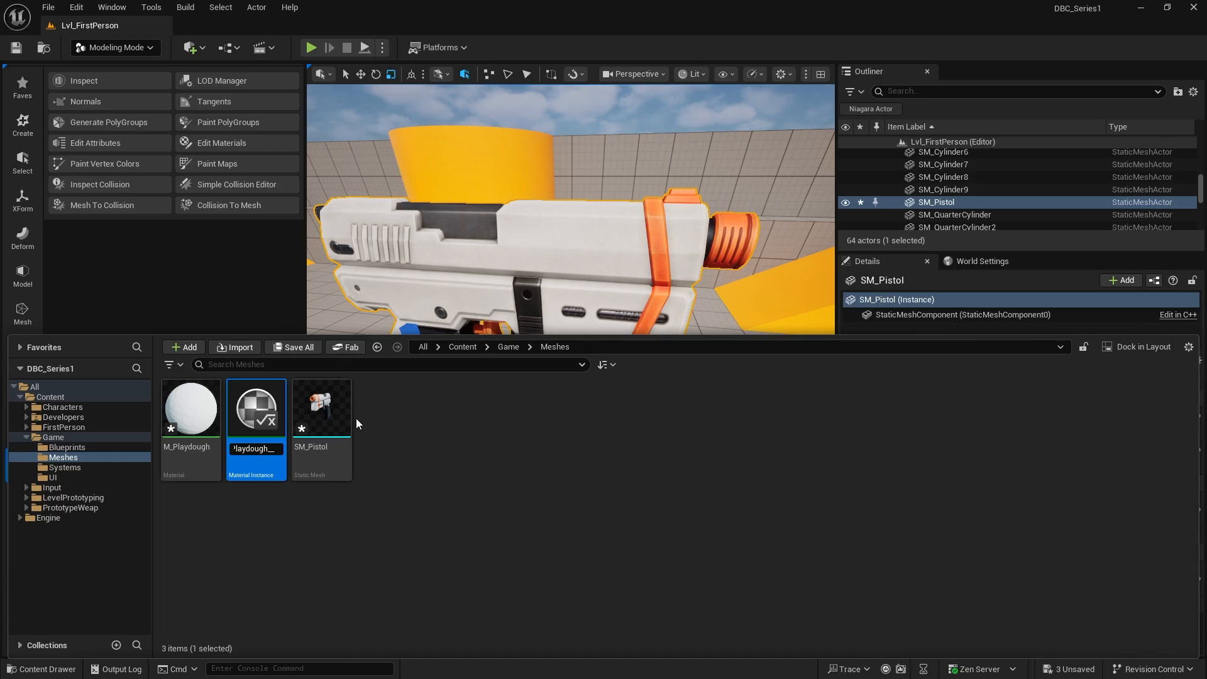
key(Return)
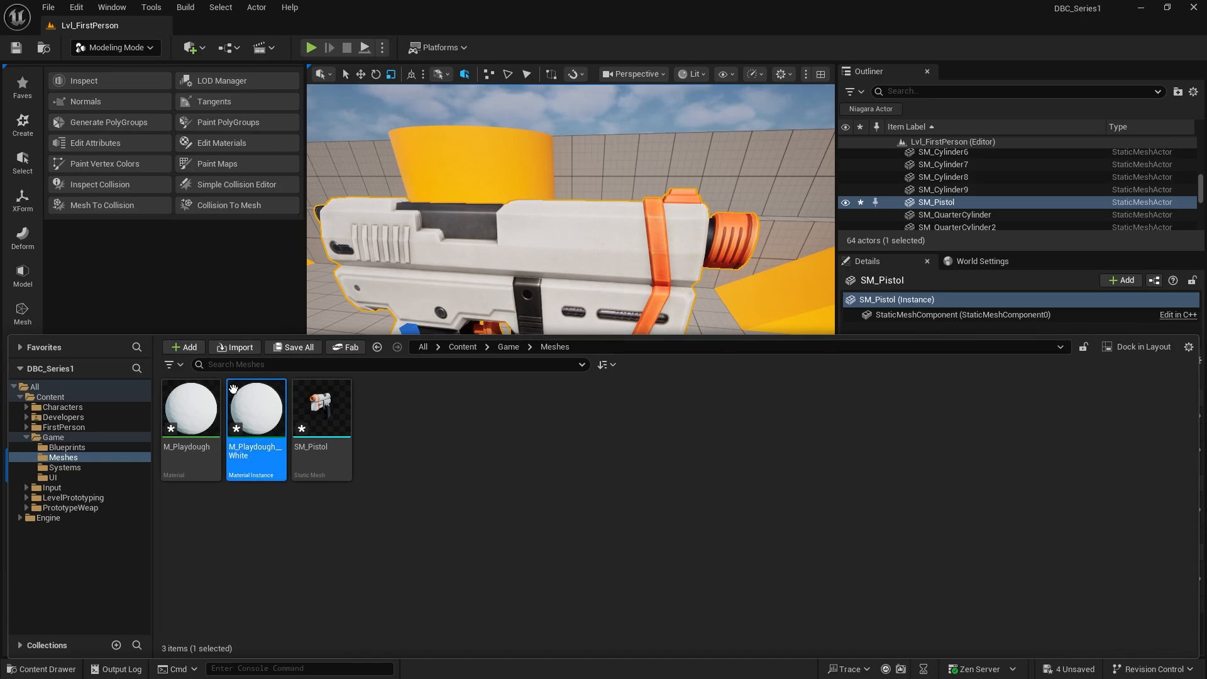
- Create another material instance from M_Playdough and name it M_Playdoug_Orange
right_click(190, 412)
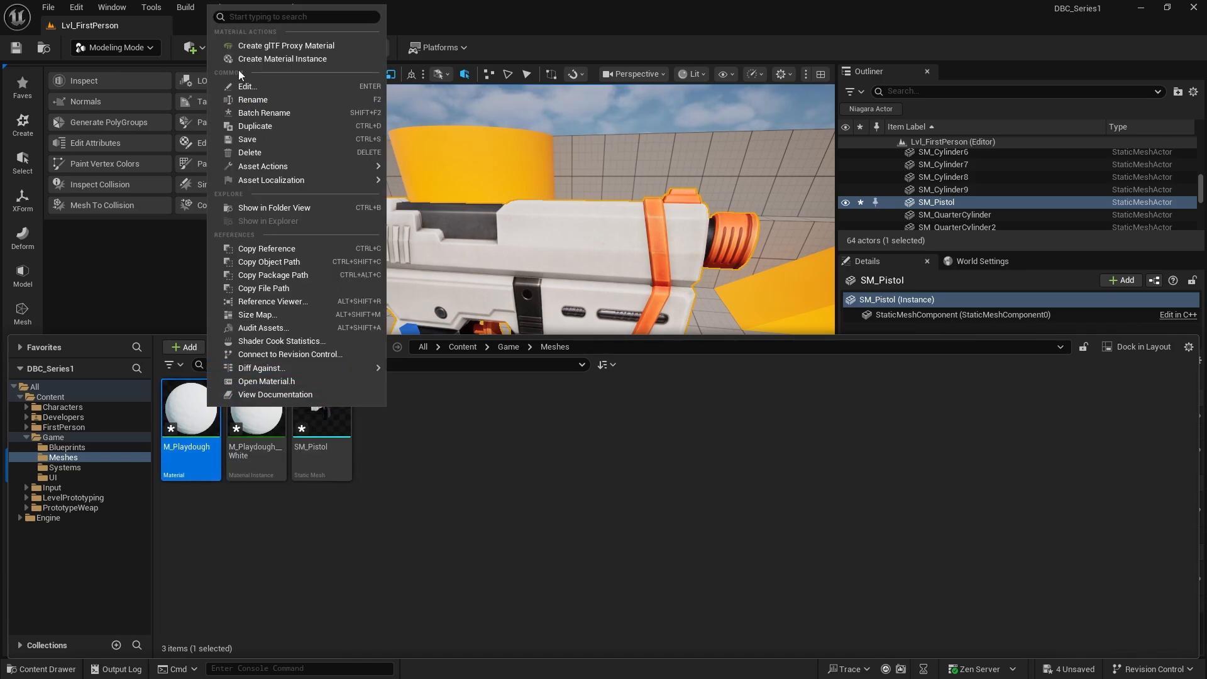
click(281, 58)
key(BackSpace)
key(BackSpace)
key(BackSpace)
key(BackSpace)
key(BackSpace)
key(BackSpace)
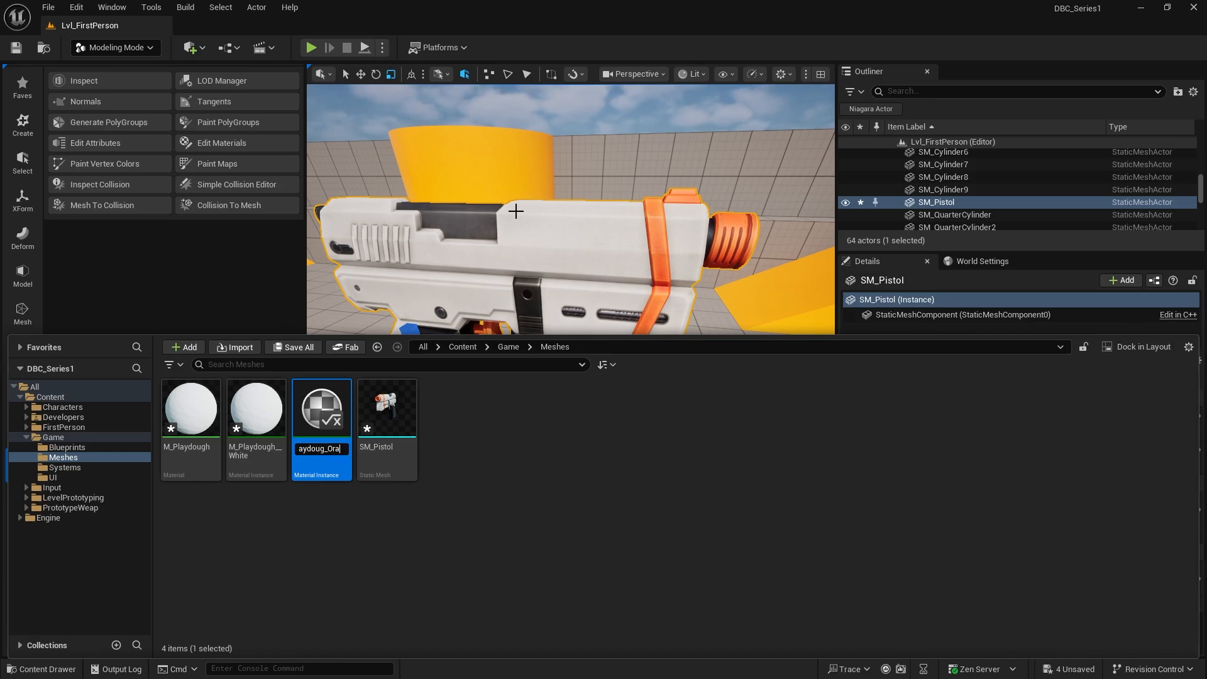
key(Return)
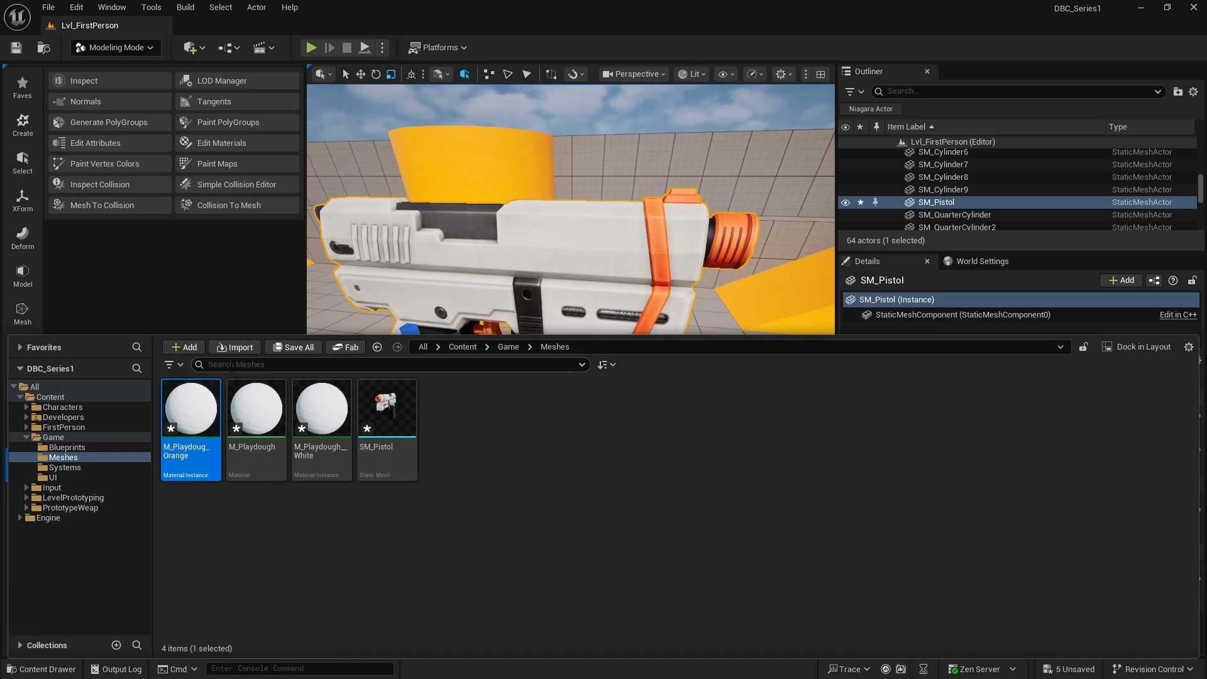
- Create a third material instance from M_Playdough and name it M_Playdough_Black
right_click(251, 408)
click(356, 329)
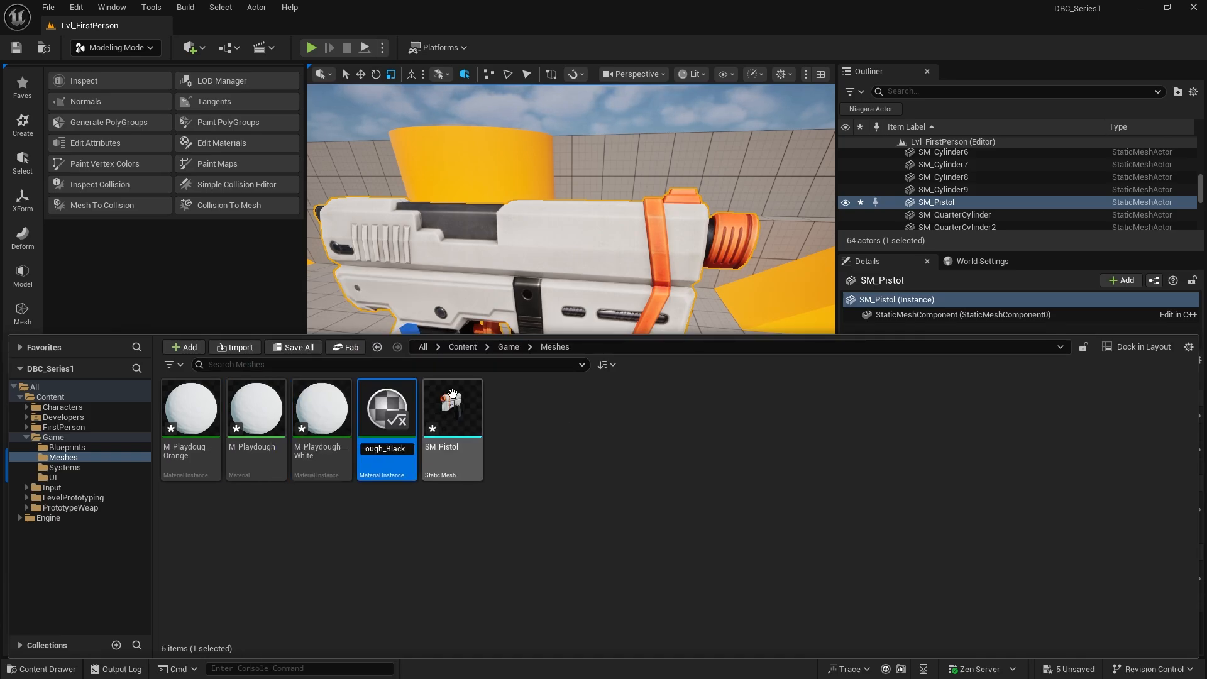
text(Black)
key(Return)
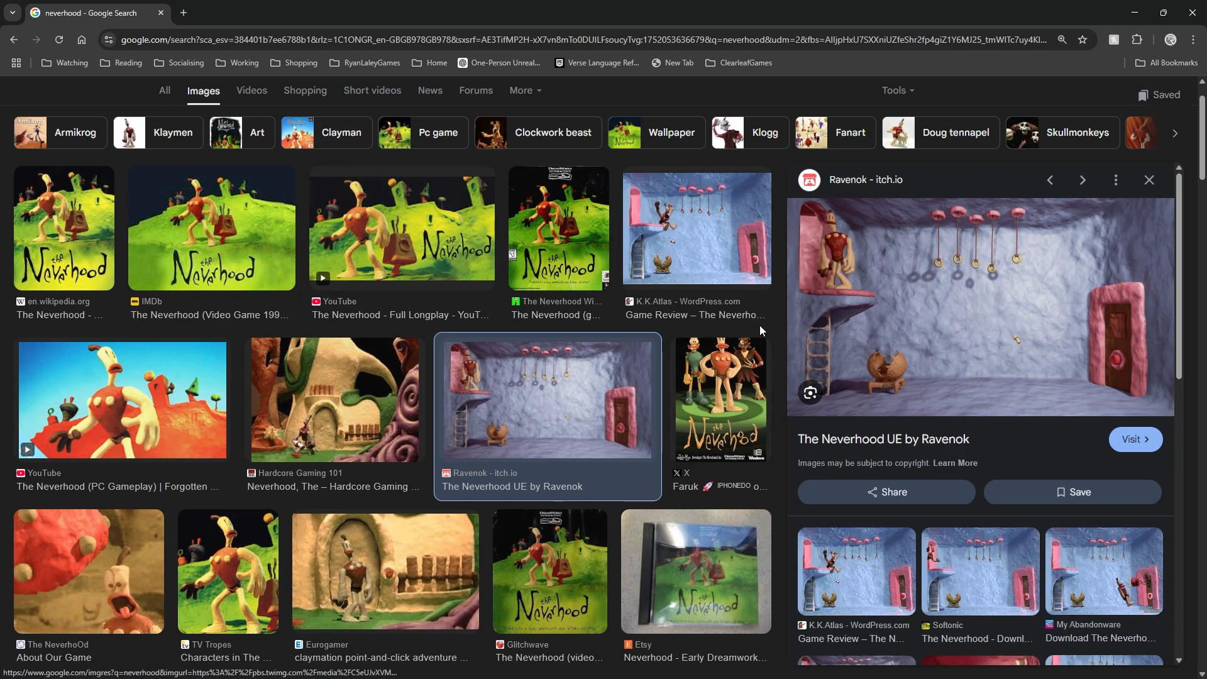
- Return from the browser to Unreal Editor, open M_Playdoug_Orange and enable its Color parameter override
click(1133, 10)
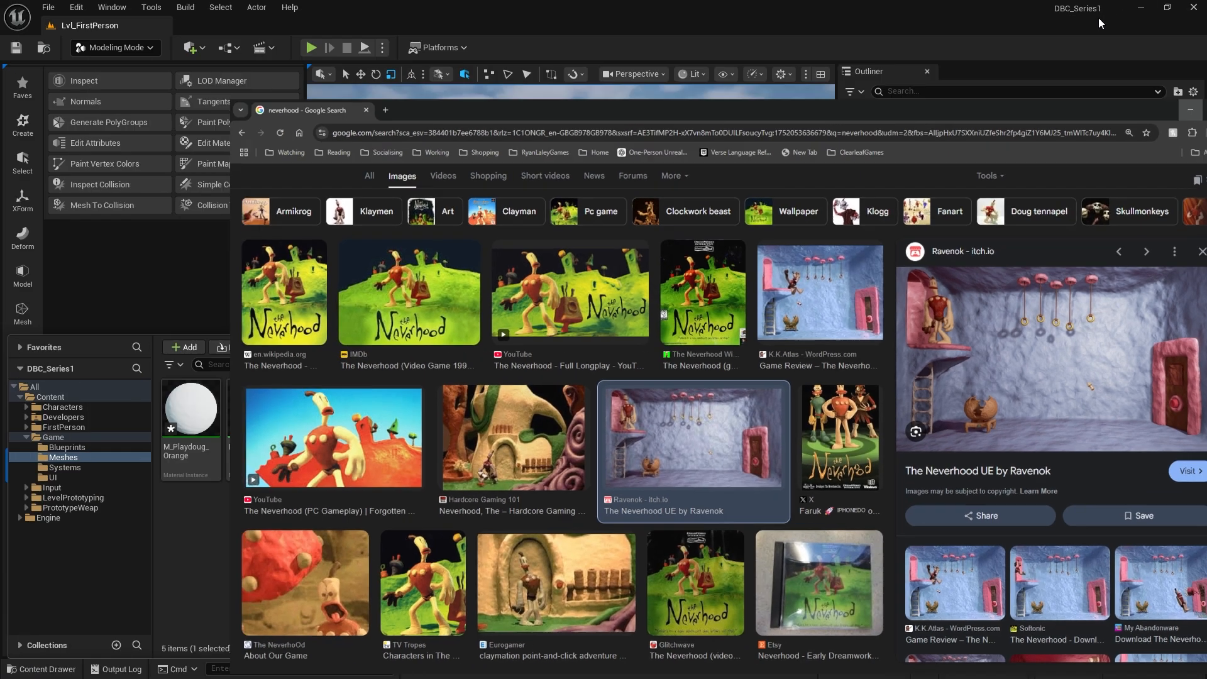
click(542, 560)
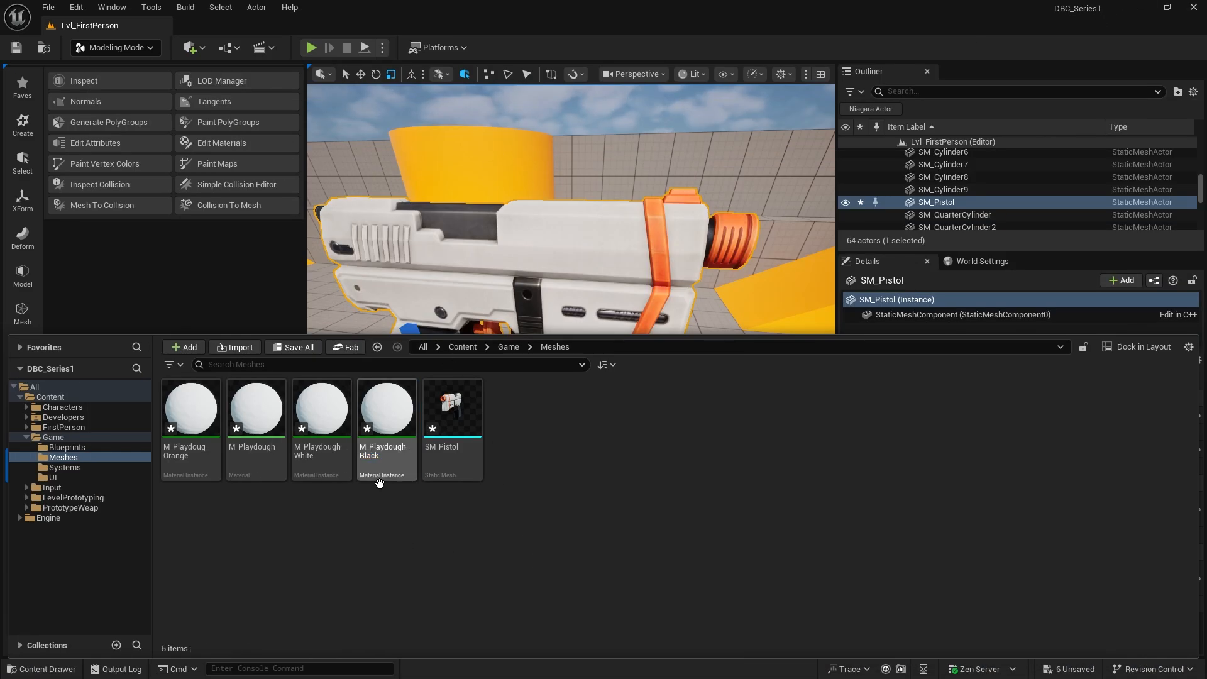
double_click(190, 428)
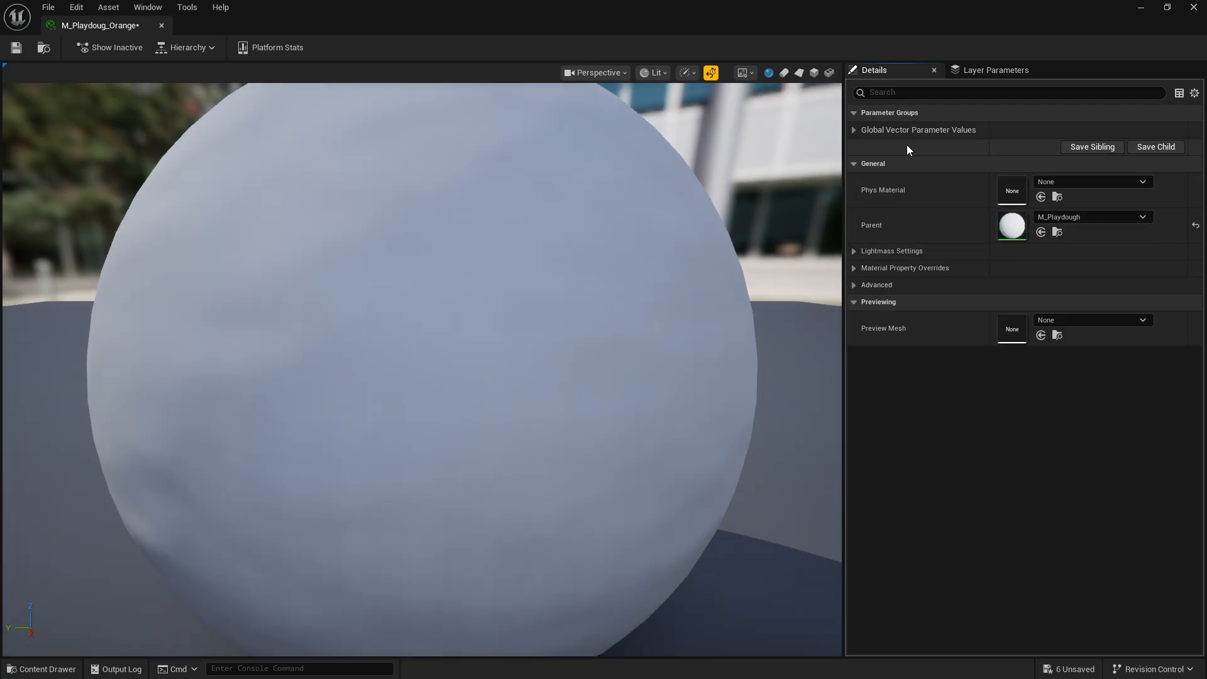
click(854, 130)
click(876, 147)
- Set the Color parameter to the orange sampled from the pistol's strap, moving the instance editor clear of the viewport
click(1031, 147)
drag(663, 29, 1206, 270)
drag(1206, 25, 333, 225)
drag(523, 229, 406, 257)
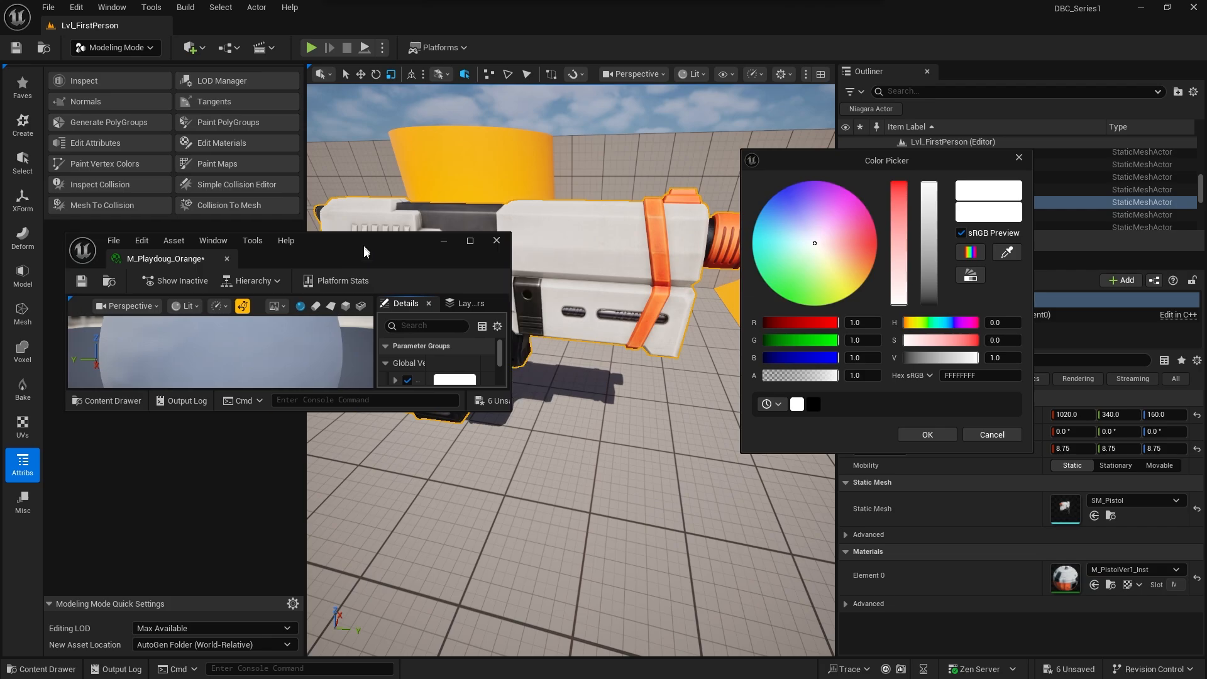
click(1007, 252)
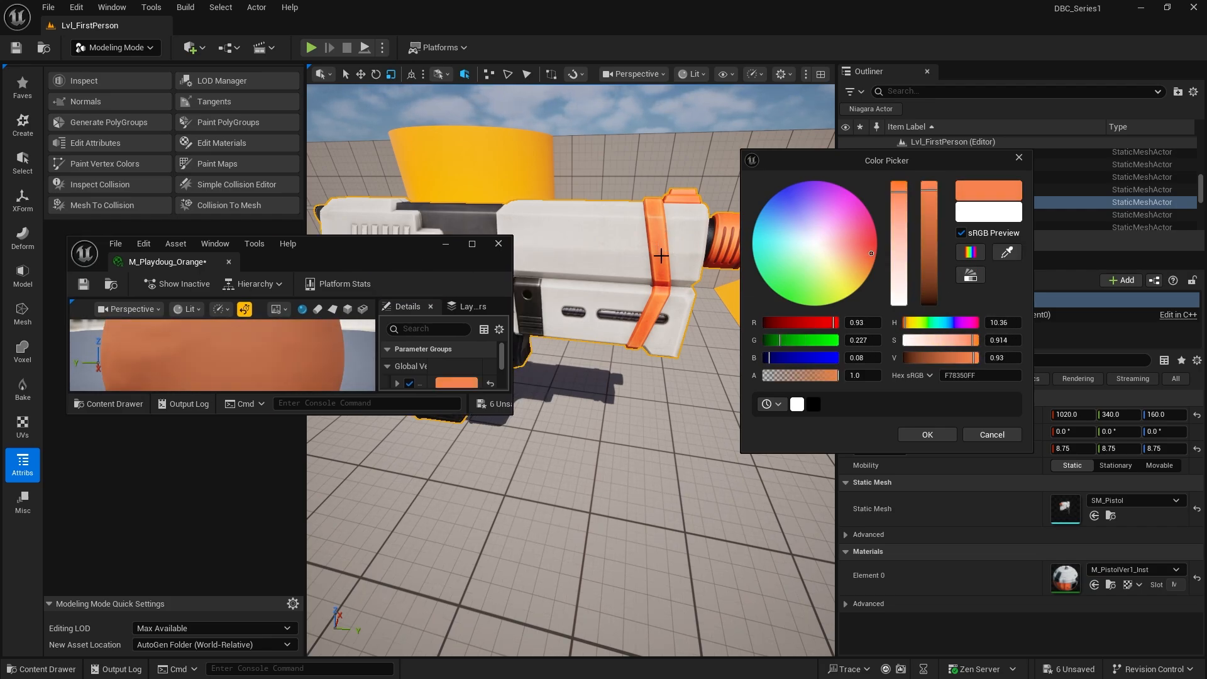
- Accept the orange color, inspect it on the preview sphere, then save and close the instance
click(472, 244)
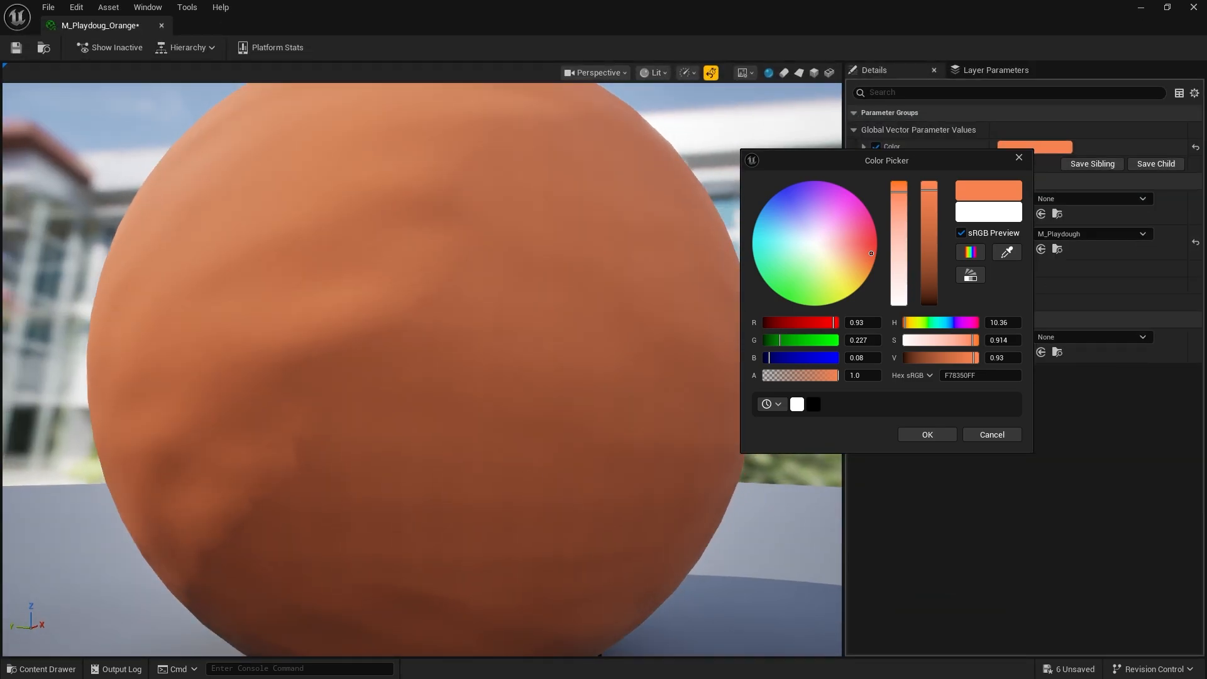
scroll(319, 369, down, 8)
drag(318, 369, 364, 371)
click(927, 434)
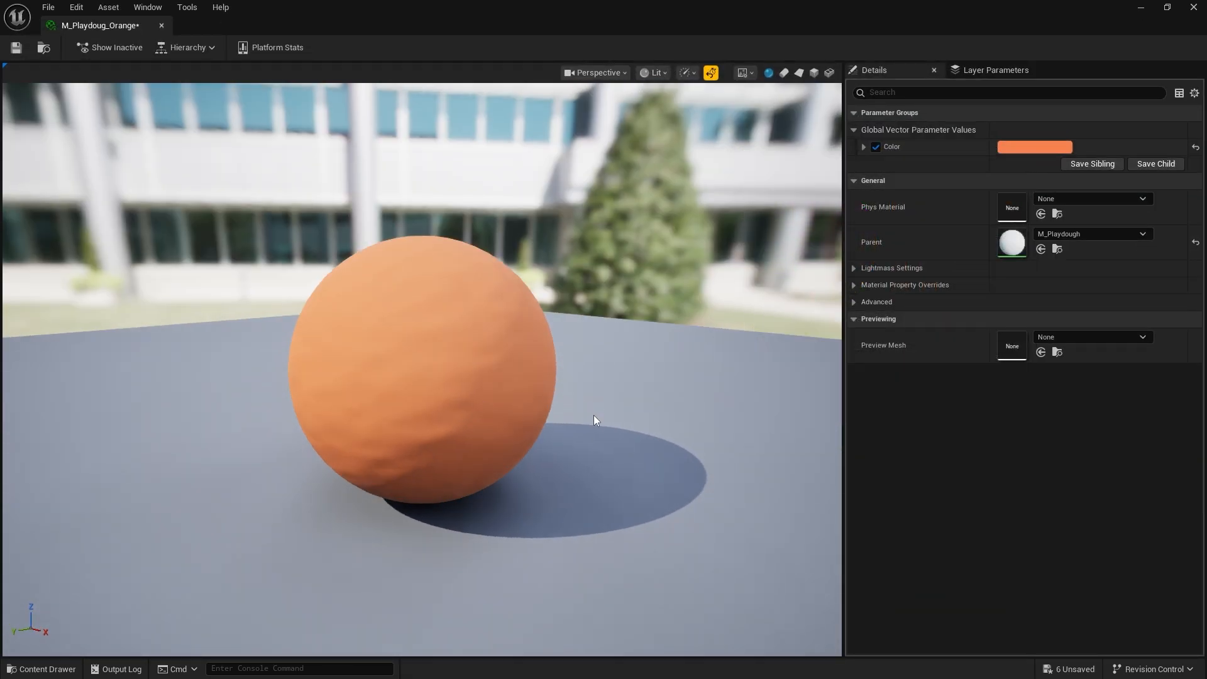
key(ctrl+s)
click(1194, 7)
- Open M_Playdough_Black and set its Color parameter to the near-black sampled from the pistol, hex 151112FF
click(52, 671)
double_click(388, 409)
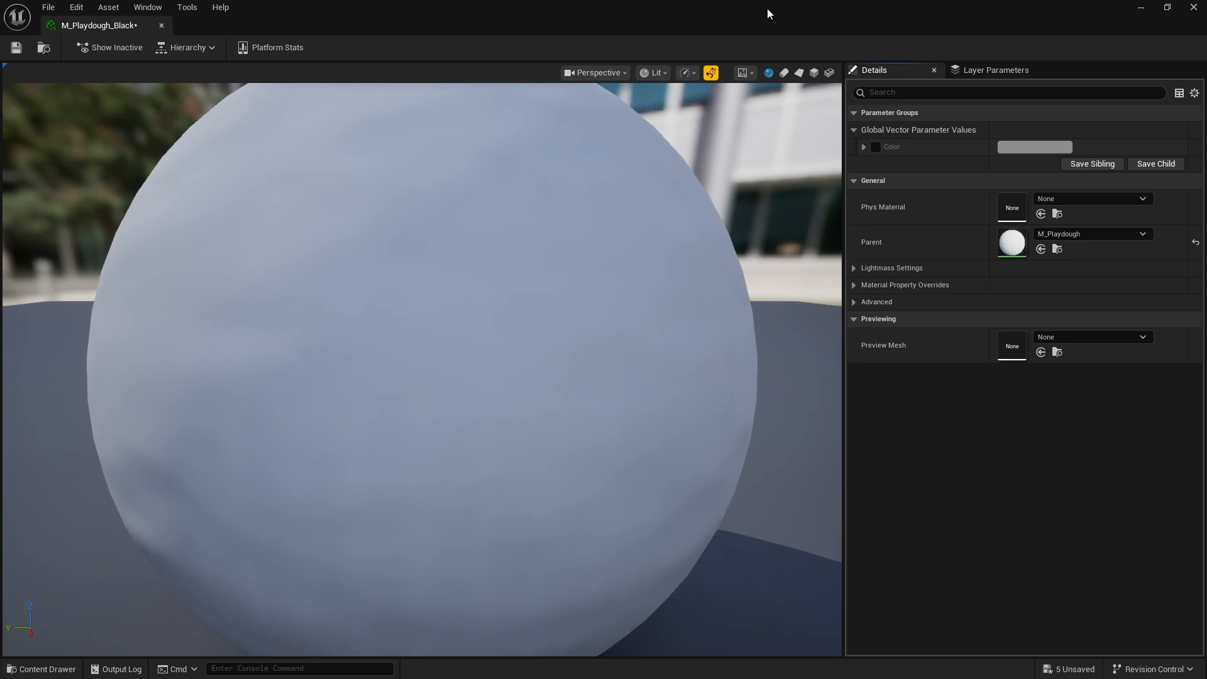
drag(768, 10, 390, 189)
scroll(489, 315, down, 1)
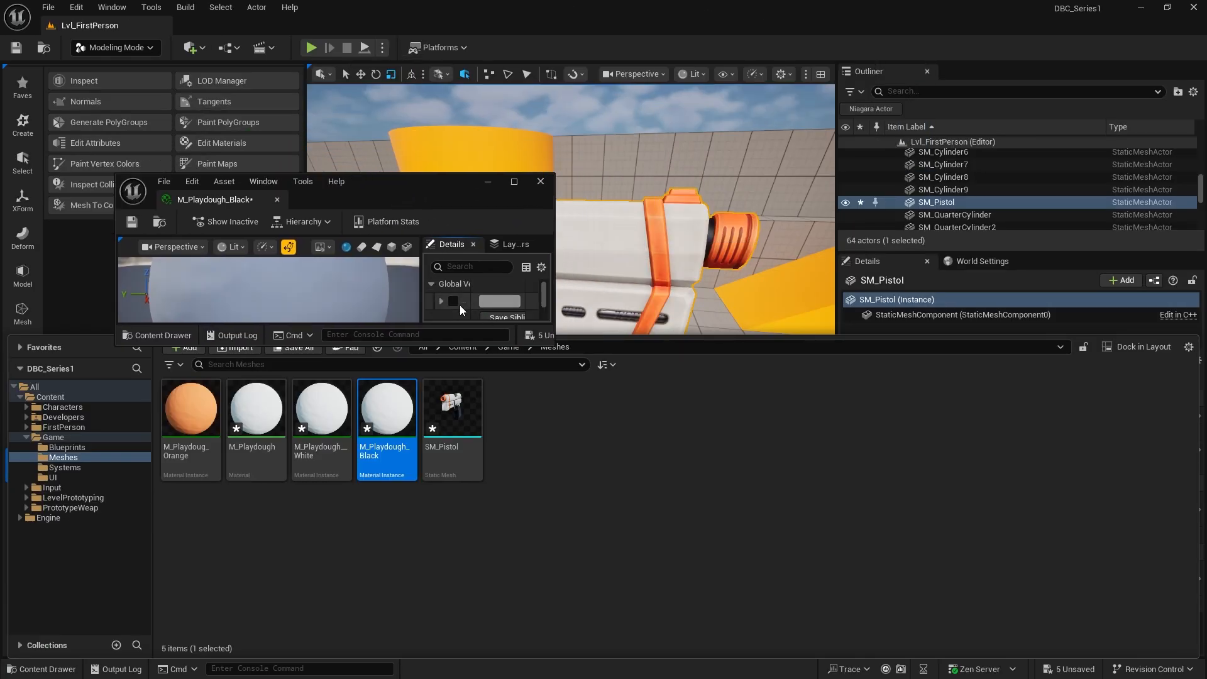
click(499, 302)
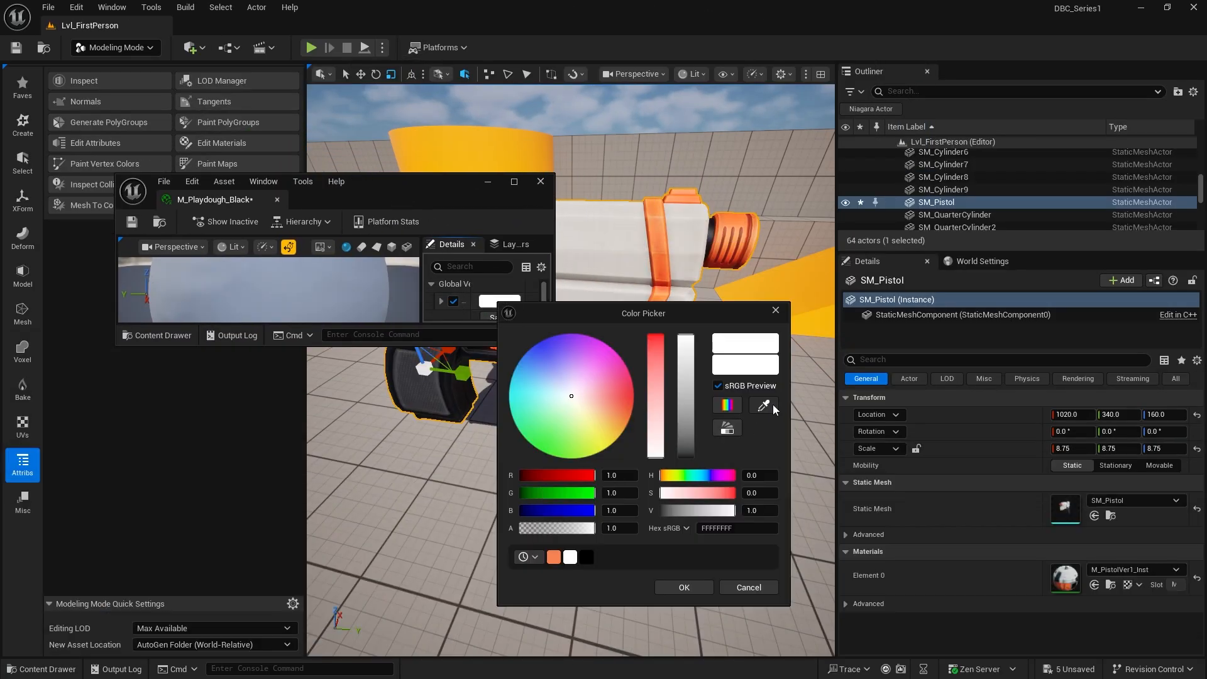
click(772, 408)
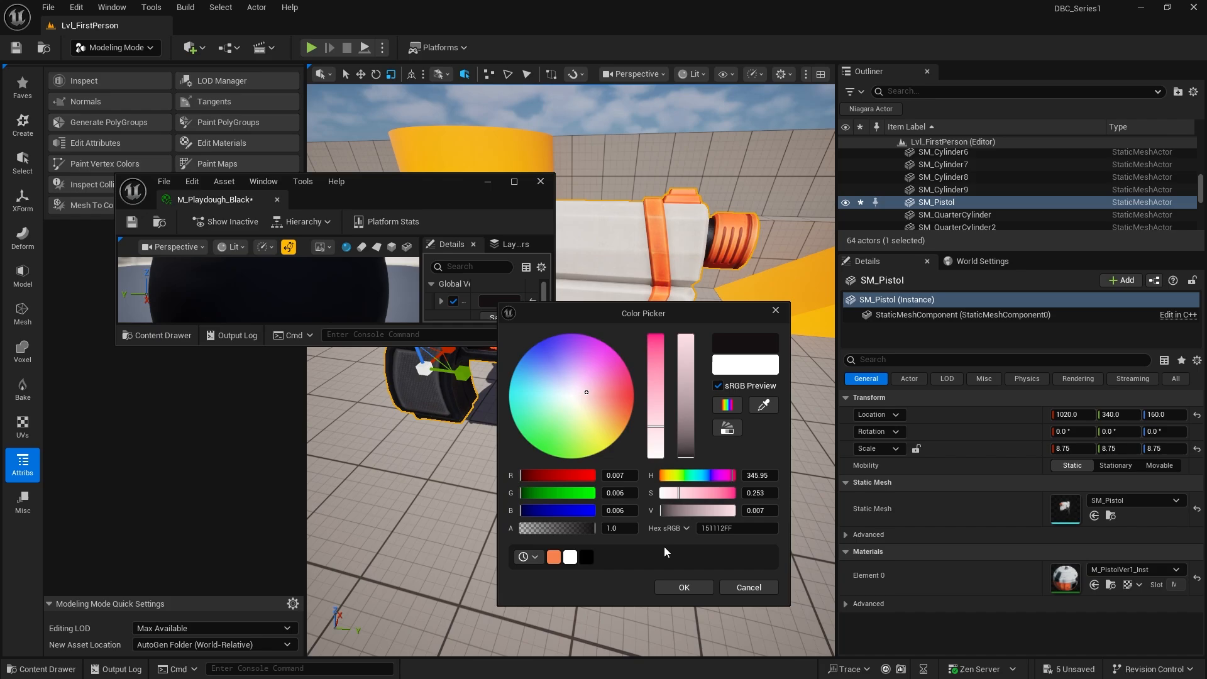
click(679, 588)
- Inspect the black material on the enlarged preview sphere, then save and close the instance
click(516, 183)
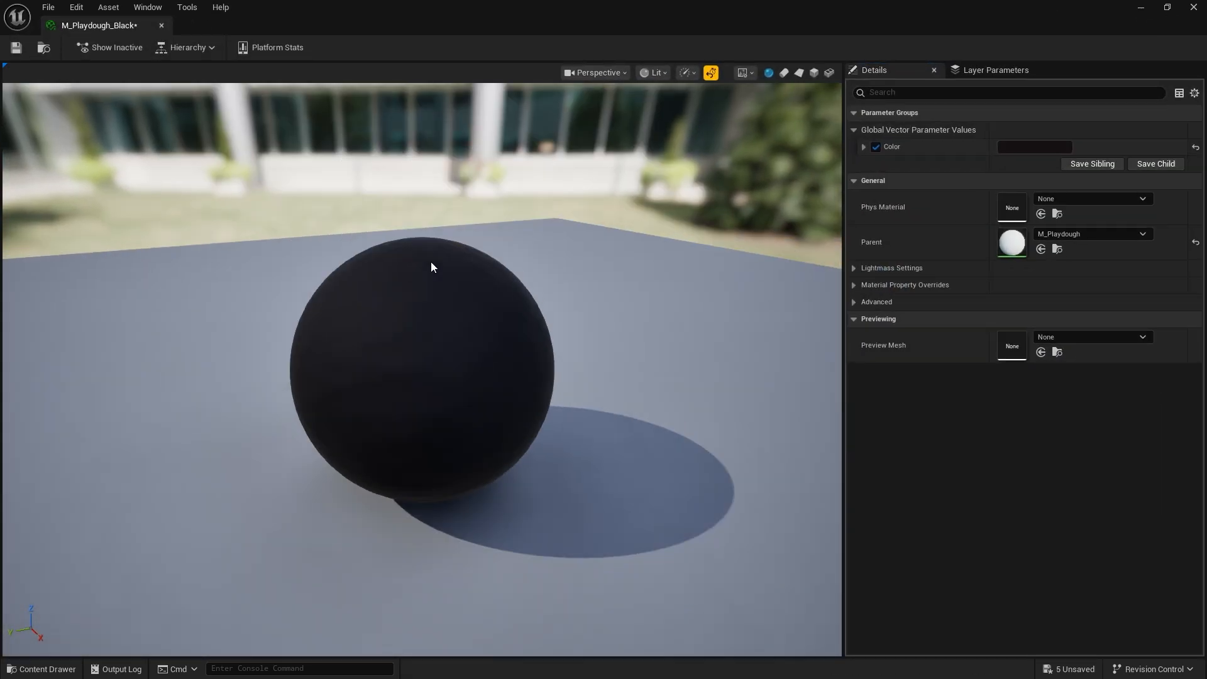
drag(431, 263, 458, 338)
click(17, 47)
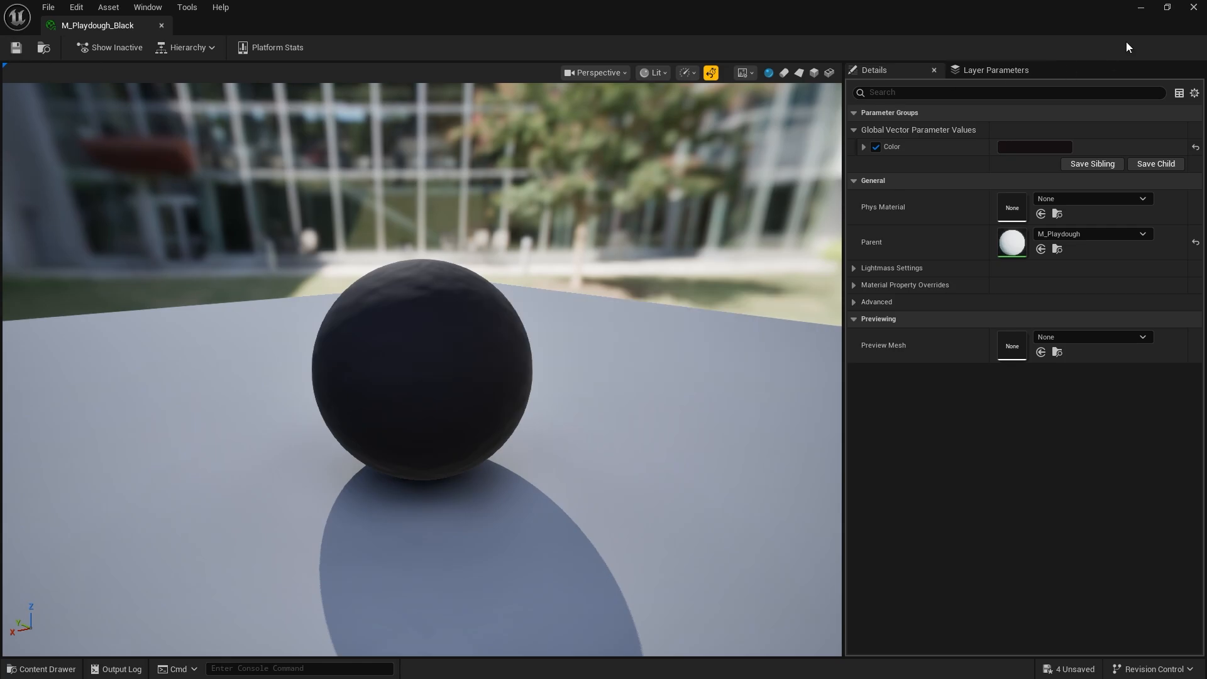
click(1194, 7)
- Start Edit Materials on SM_Pistol, check the available active materials and expand the Materials array
right_drag(584, 350, 422, 281)
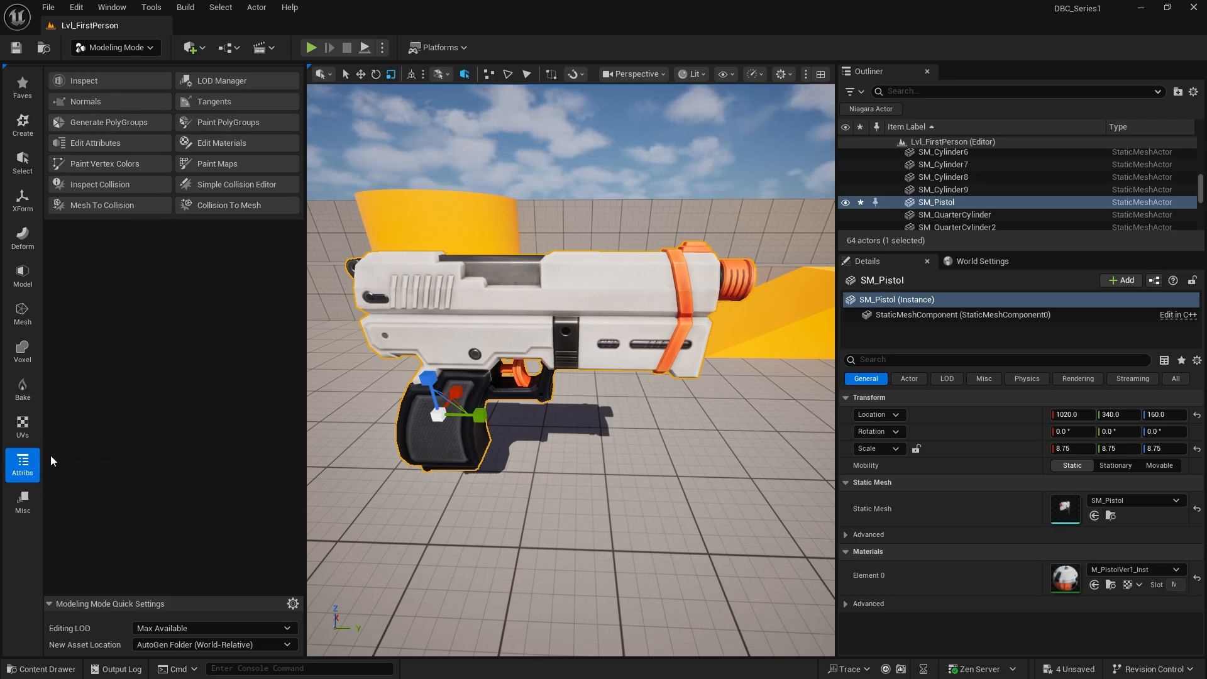
click(244, 145)
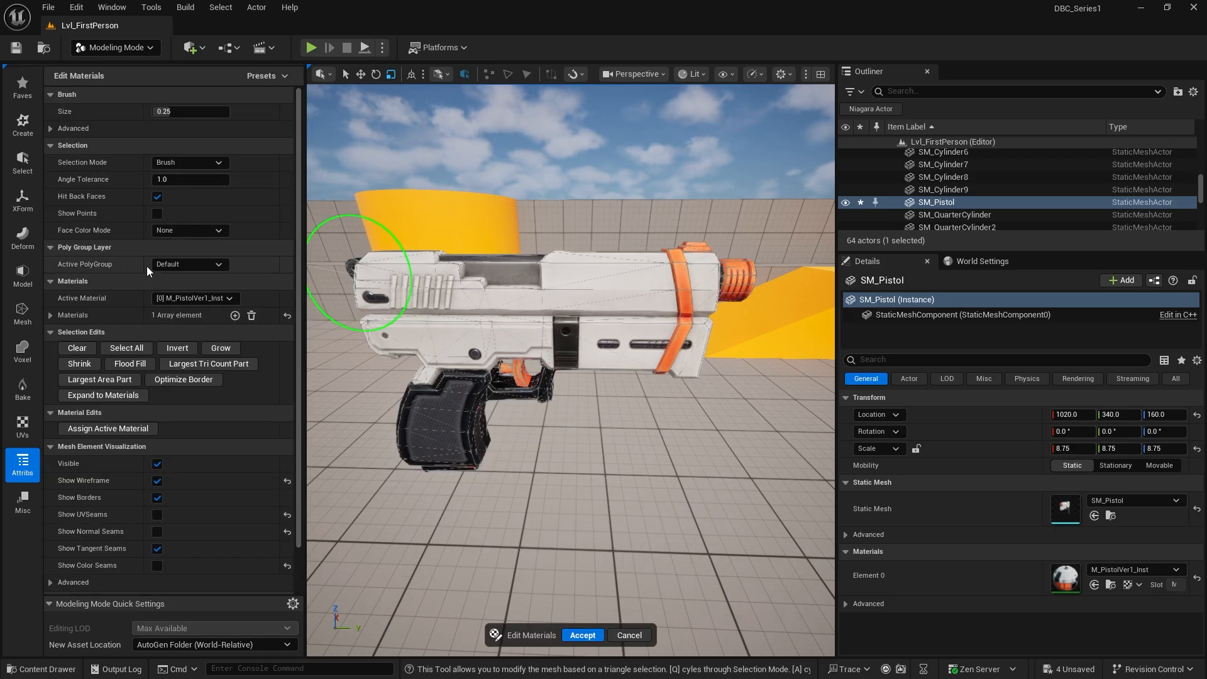
click(224, 299)
click(192, 310)
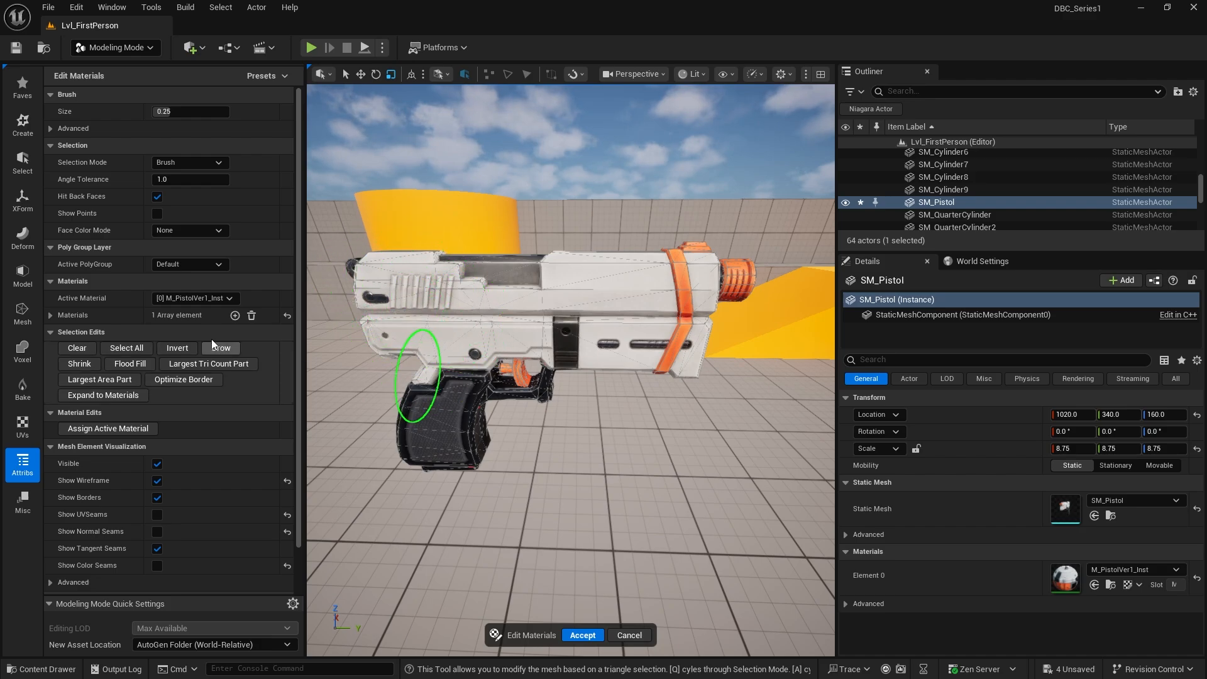
click(188, 300)
click(225, 300)
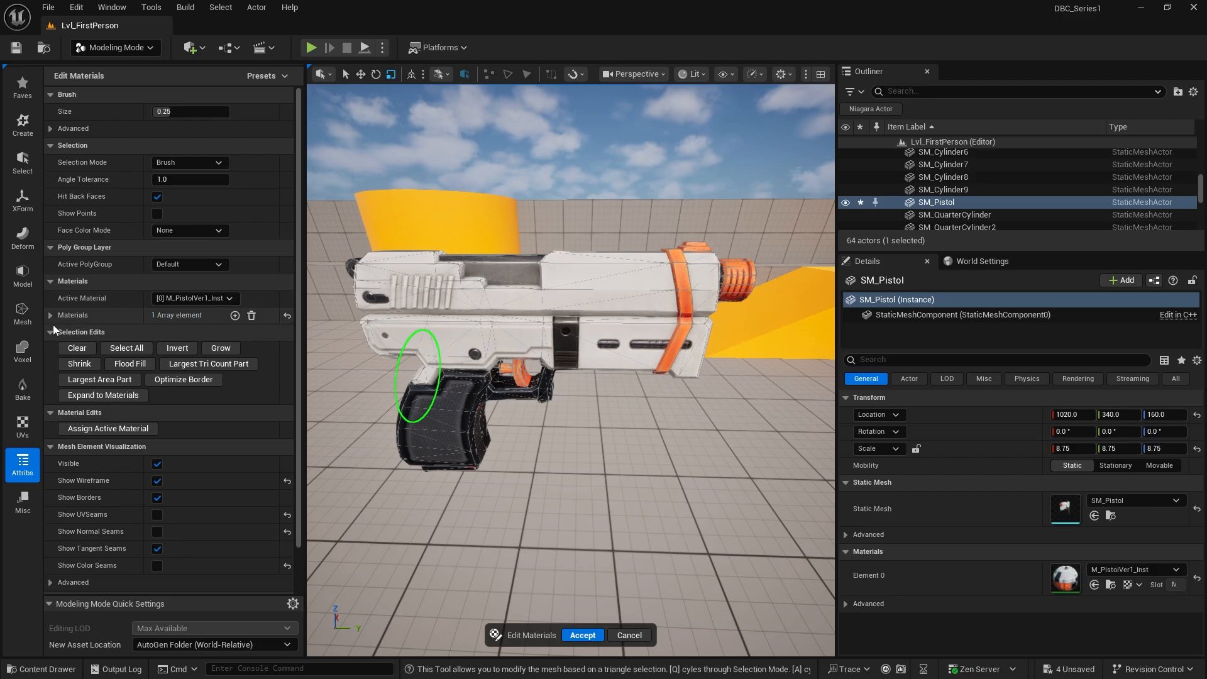
click(51, 315)
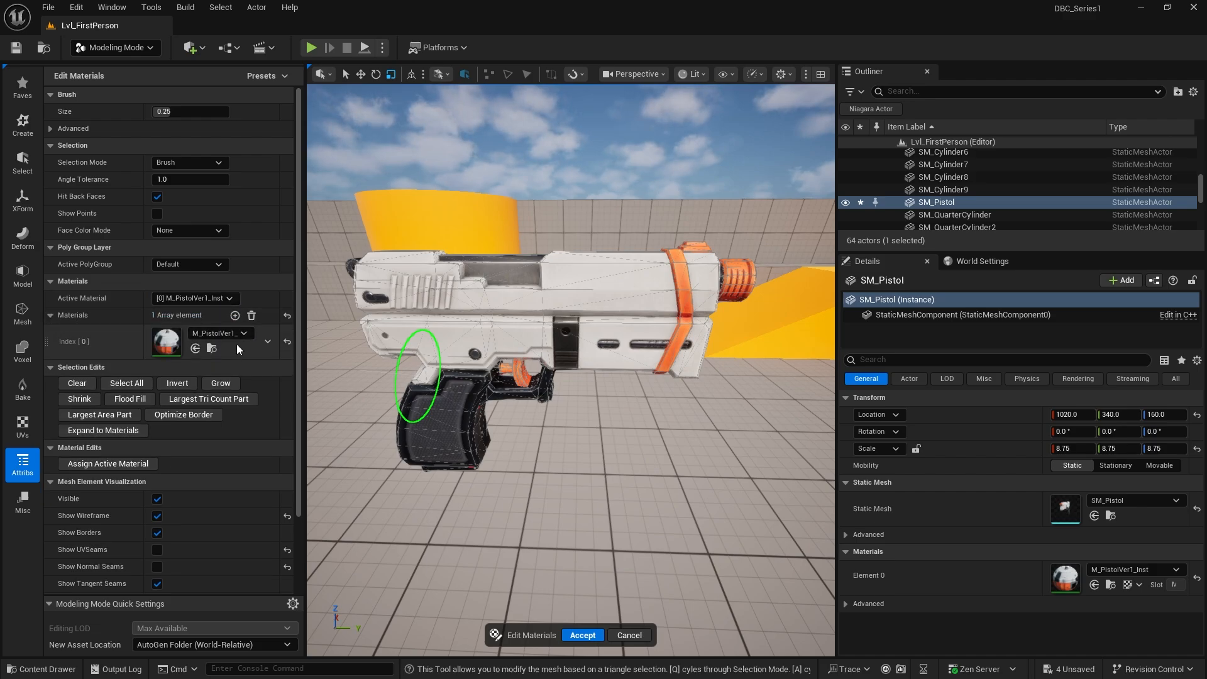
- Assign the M_Playdough__White instance to the pistol's Index 0 material slot
key(w)
right_drag(545, 456, 544, 488)
key(a)
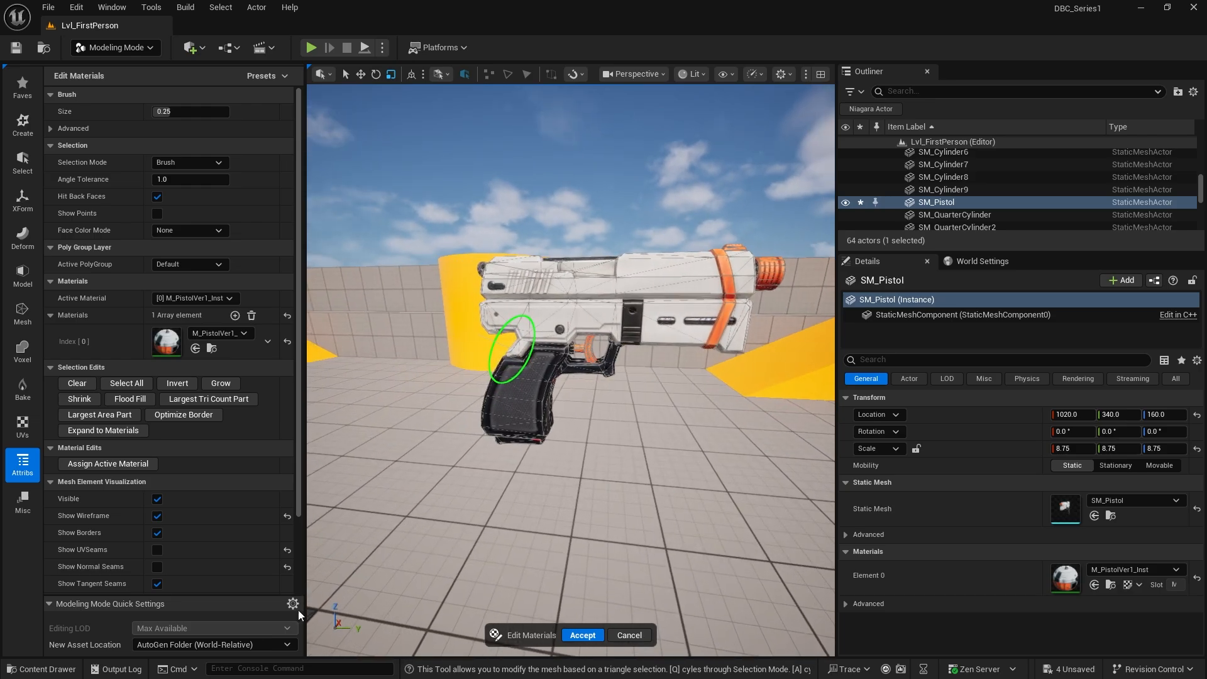
click(39, 669)
click(323, 469)
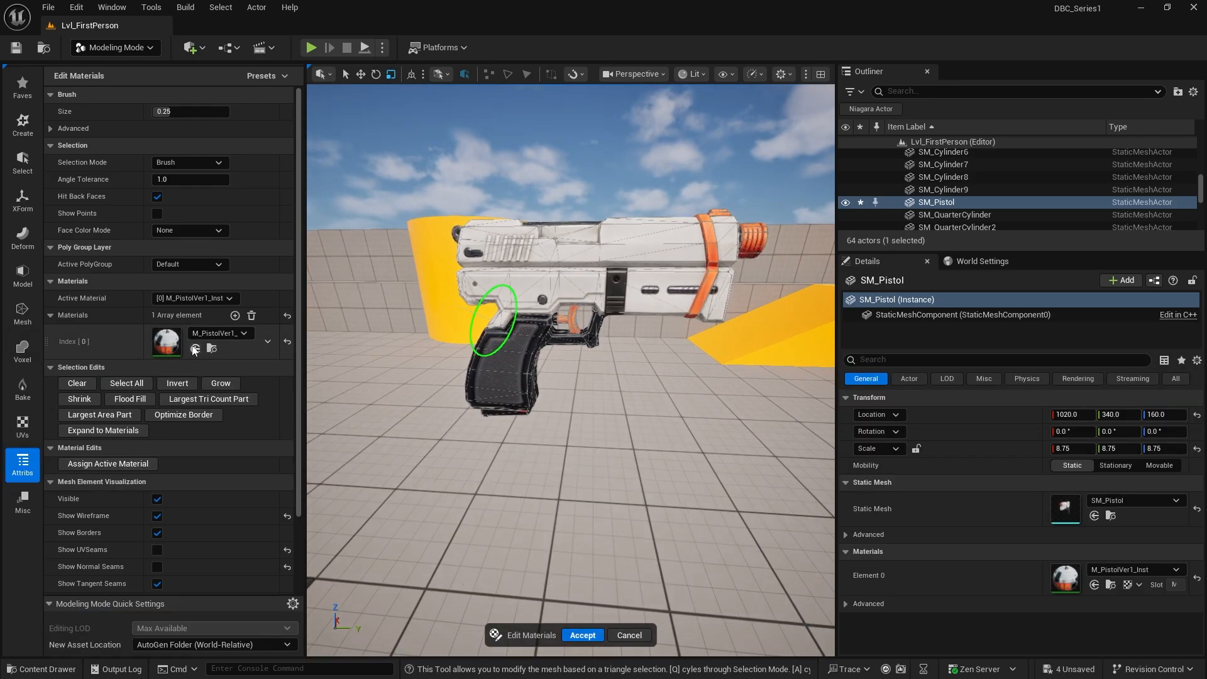
click(195, 349)
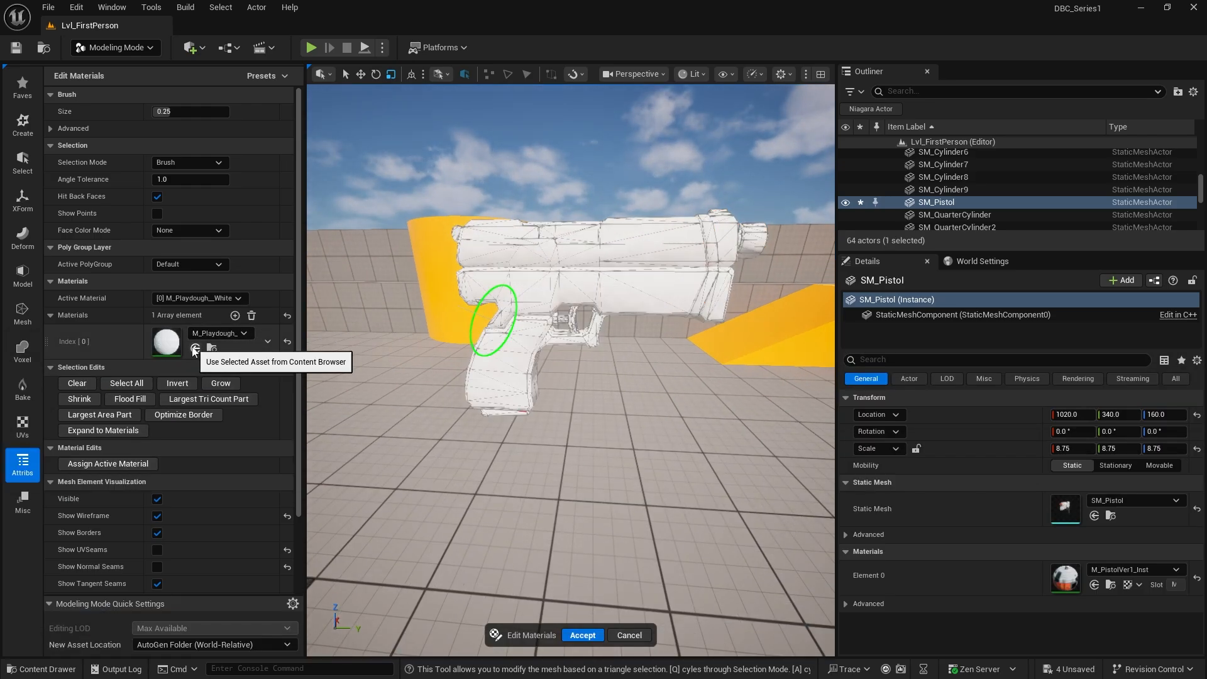
- Brush-select the faces around the strap near the front of the pistol's slide
right_drag(658, 423, 658, 423)
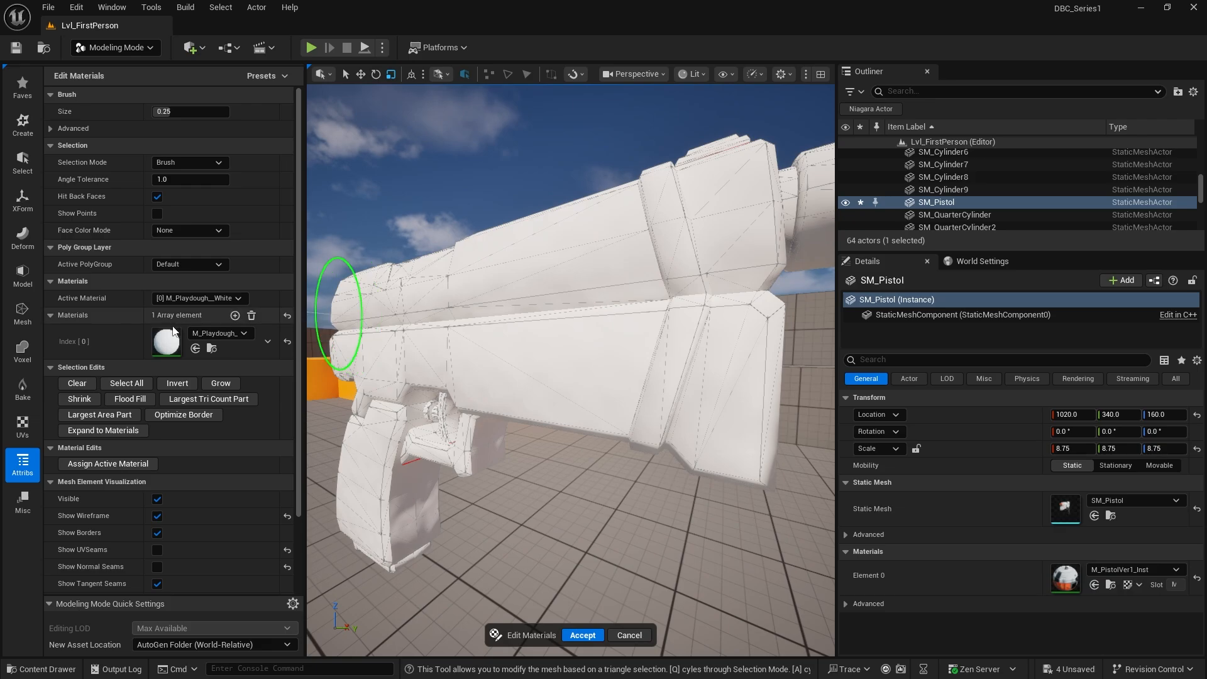
mouse_move(558, 323)
right_down()
mouse_move(603, 340)
mouse_move(488, 342)
right_up()
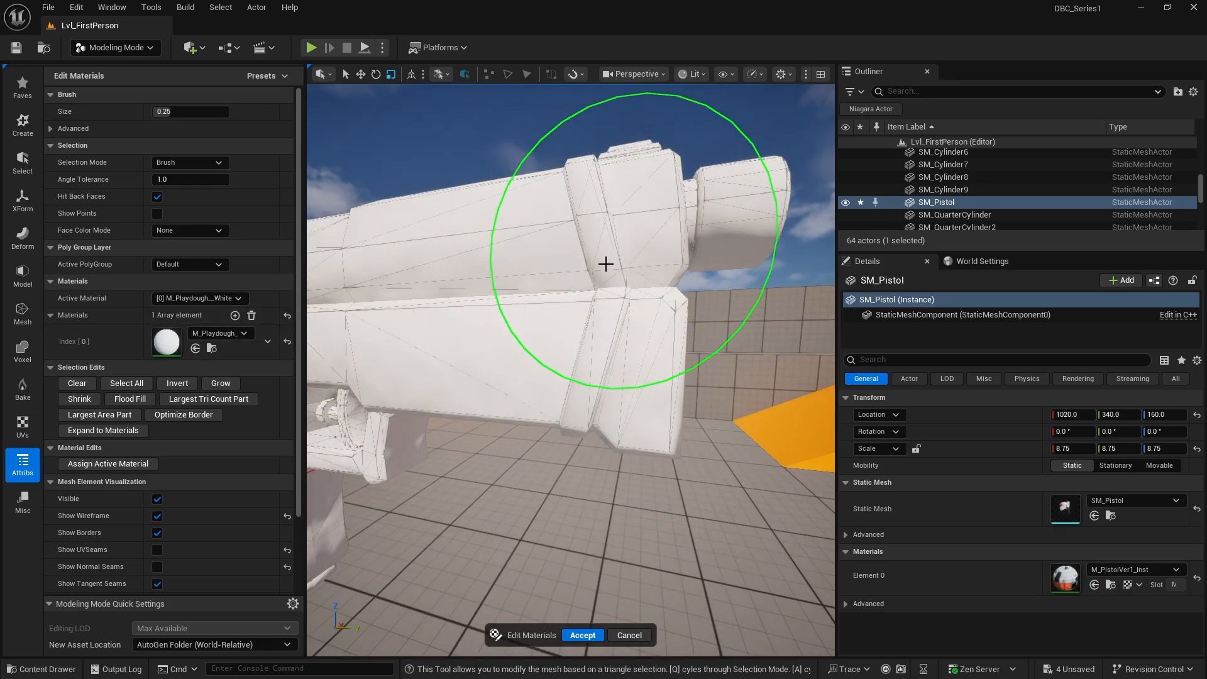
mouse_move(501, 434)
right_down()
mouse_move(566, 434)
mouse_move(403, 415)
mouse_move(616, 402)
mouse_move(534, 400)
right_up()
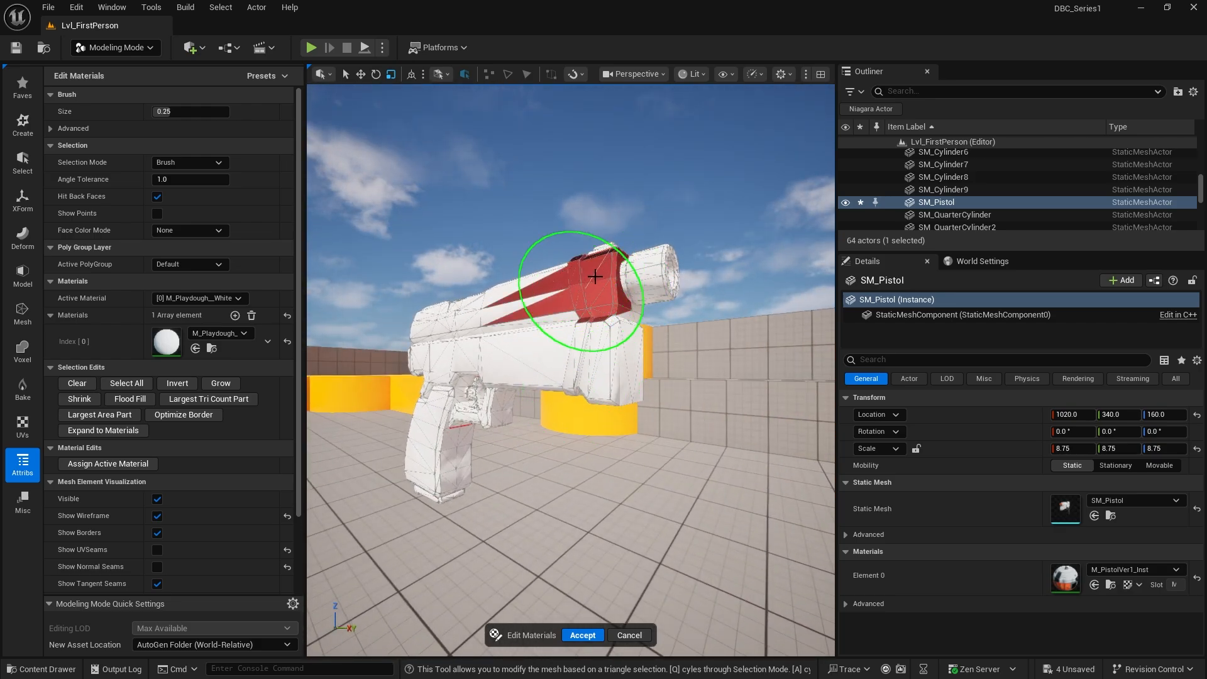
right_drag(560, 328, 553, 318)
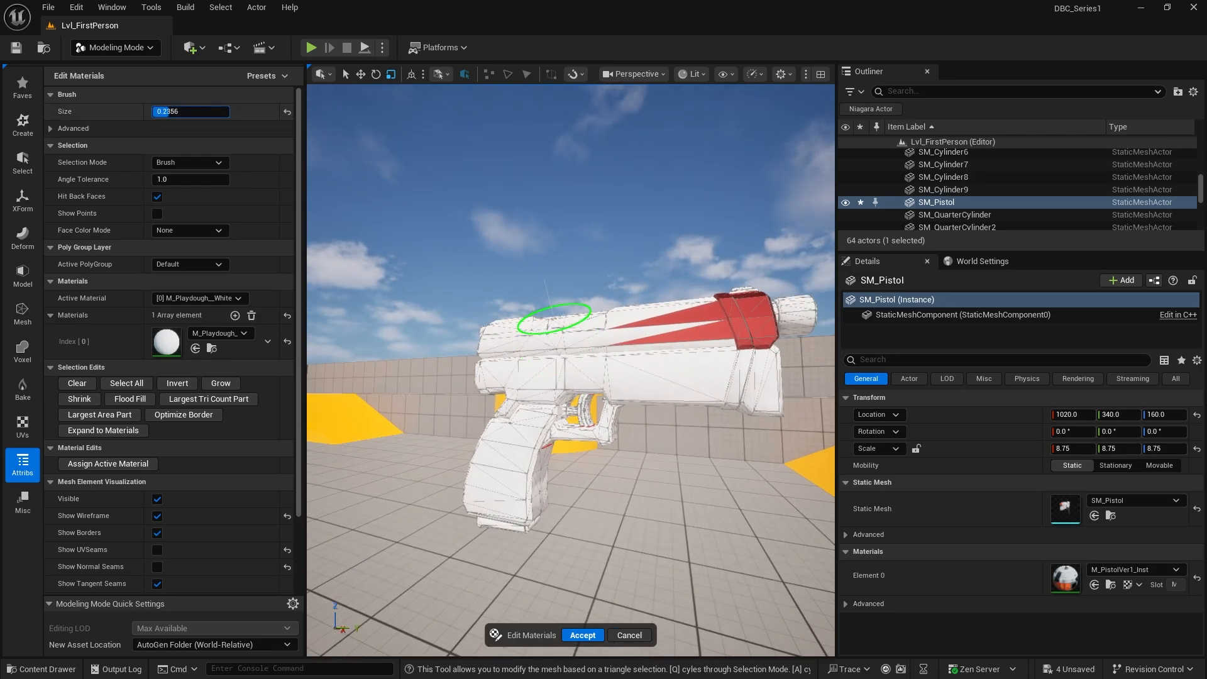
- Reduce the brush size to 0.0988 and deselect the slide faces behind and in front of the strap
shift+click(693, 313)
shift+click(704, 332)
right_drag(736, 357, 731, 356)
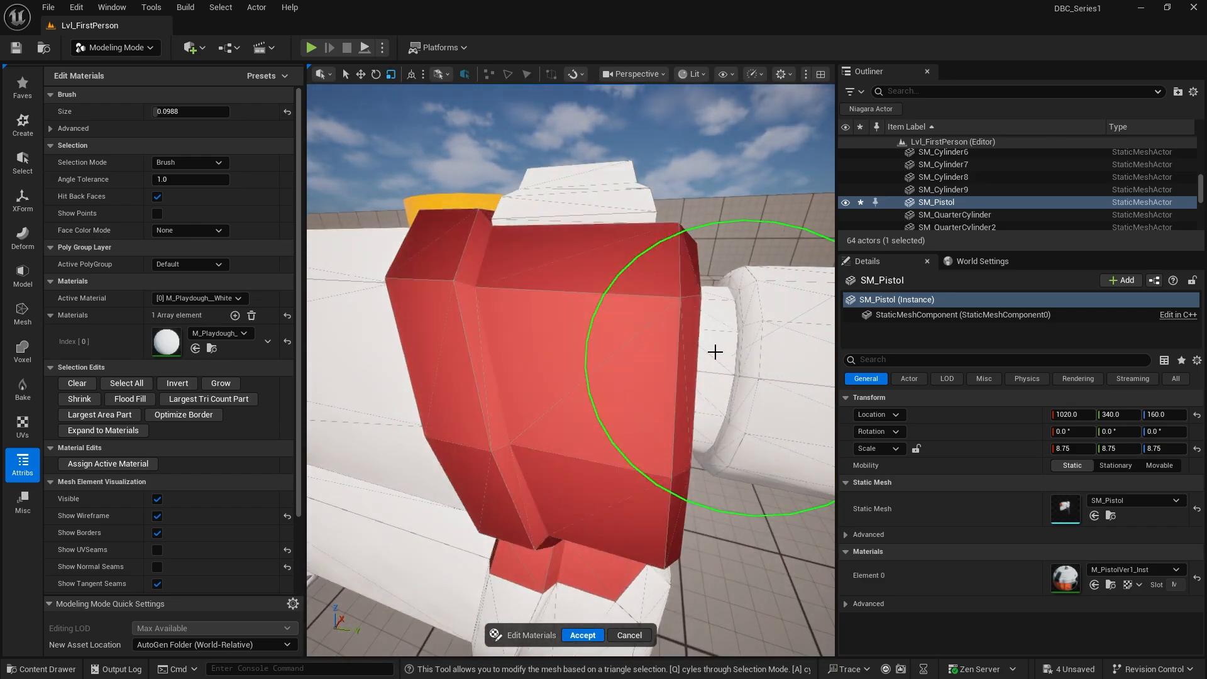
shift+click(630, 283)
mouse_move(650, 441)
shift+mouse_down()
mouse_move(658, 471)
mouse_move(625, 526)
mouse_move(652, 522)
mouse_move(569, 577)
shift+mouse_up()
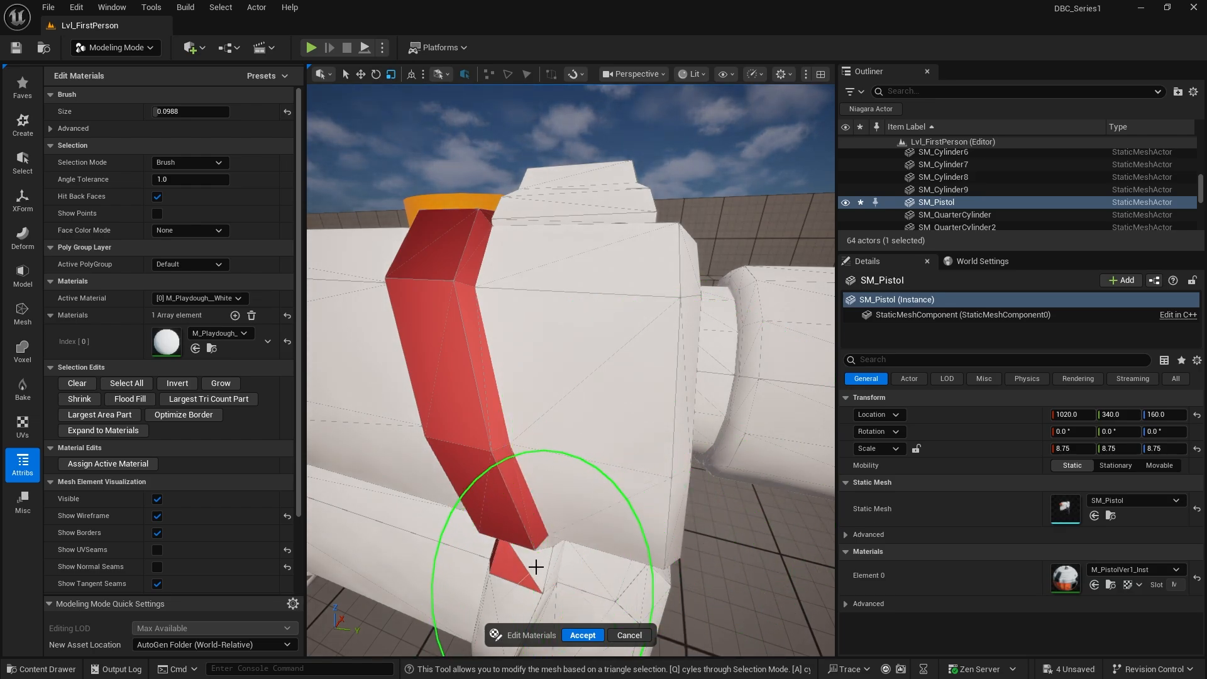
- Reduce the brush size to 0.046 and extend the face selection down the strap onto the pistol's lower body
drag(165, 108, 141, 108)
mouse_move(487, 541)
mouse_down()
mouse_move(525, 572)
mouse_move(525, 553)
mouse_up()
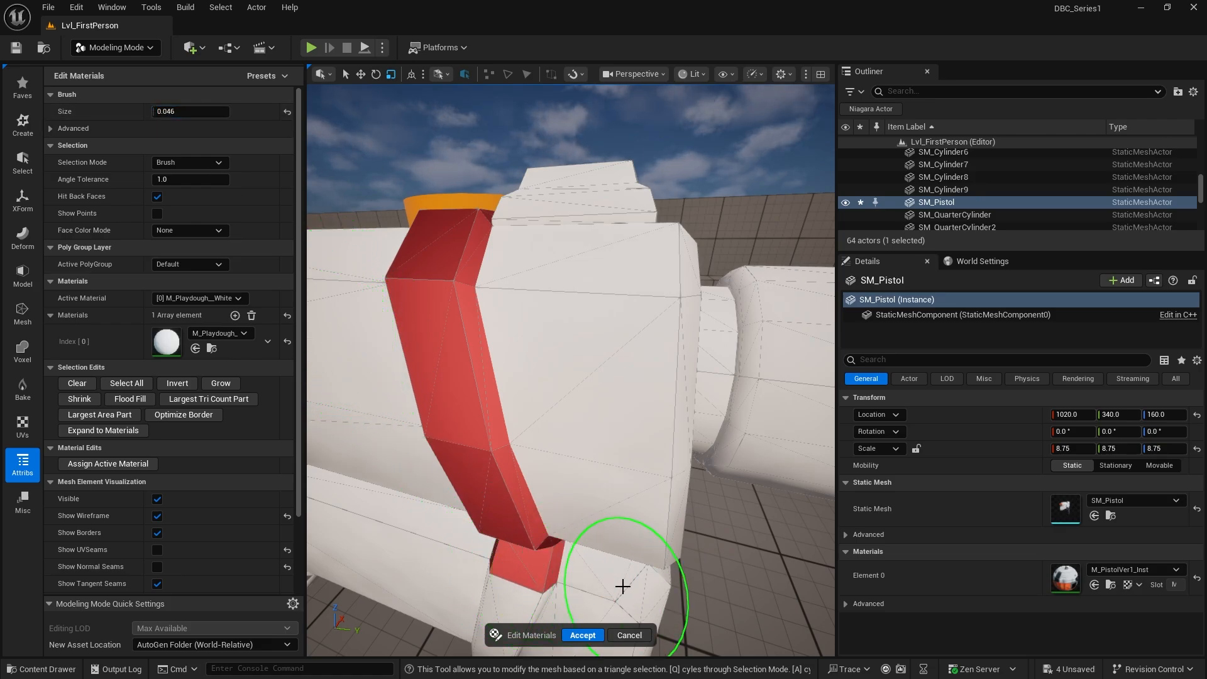
alt+drag(622, 539, 616, 528)
right_drag(624, 535, 619, 434)
mouse_move(560, 547)
right_down()
mouse_move(647, 537)
mouse_move(549, 542)
right_up()
click(695, 519)
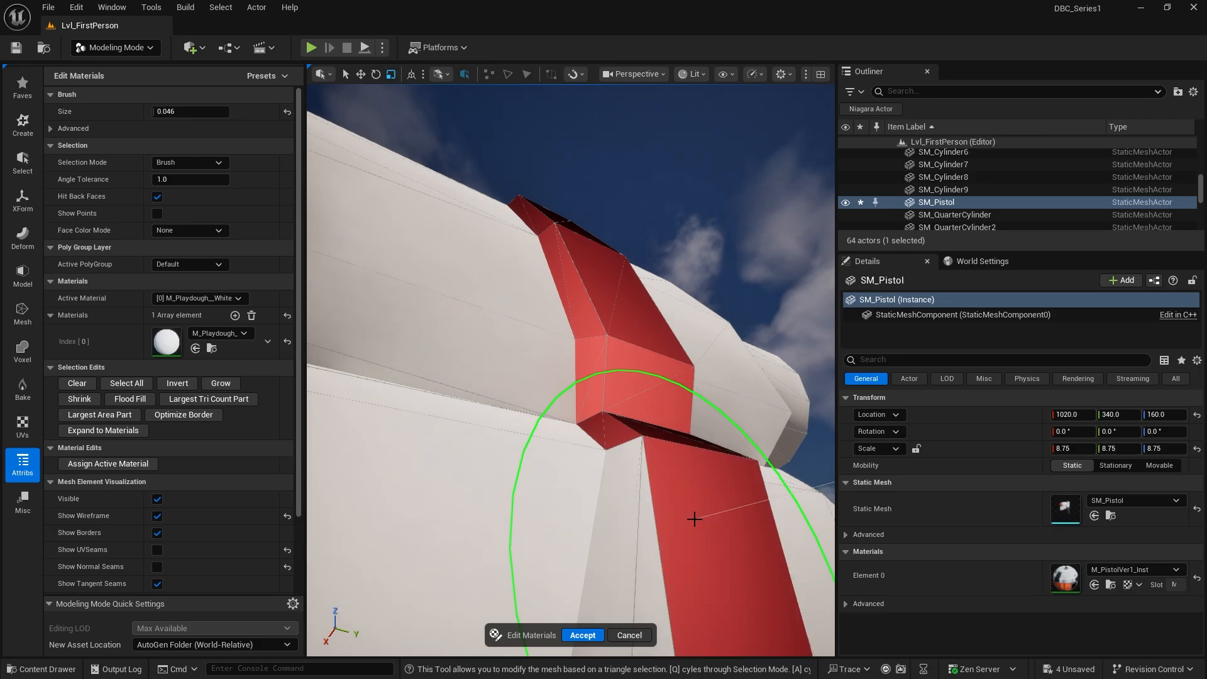
- Brush-select the strap faces at the joint between slide and lower body, and deselect the stray faces in front of them
mouse_move(650, 531)
mouse_down()
mouse_move(628, 528)
mouse_move(674, 545)
mouse_up()
click(427, 511)
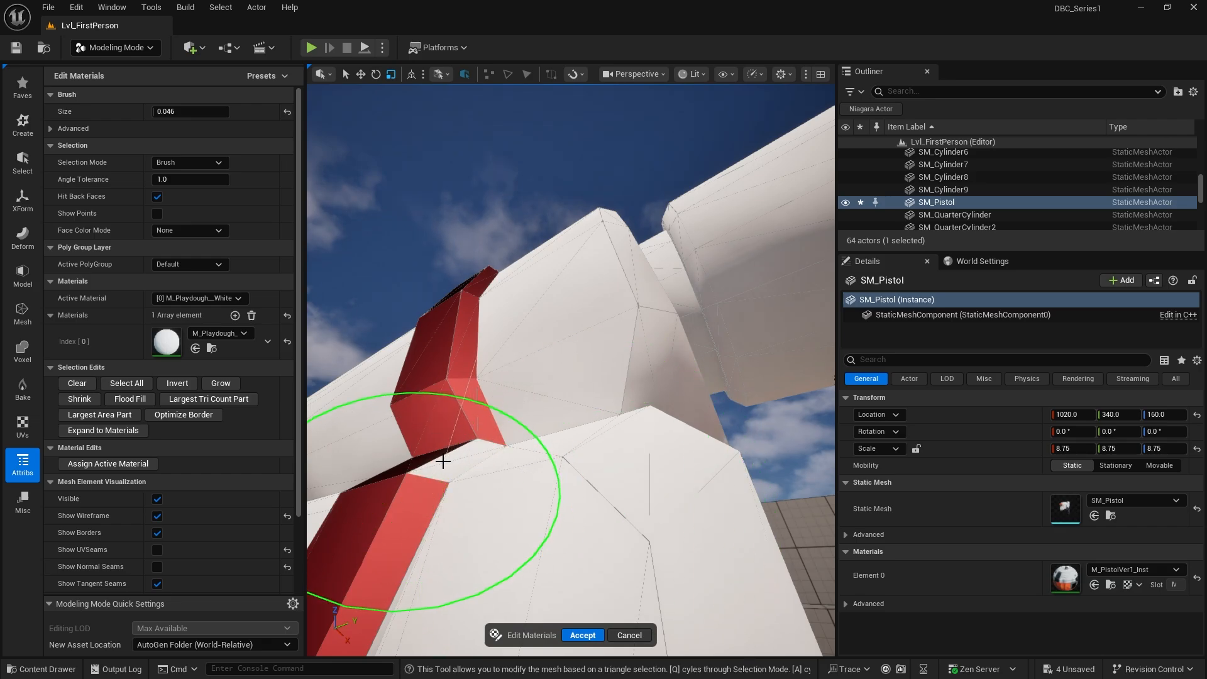
click(455, 456)
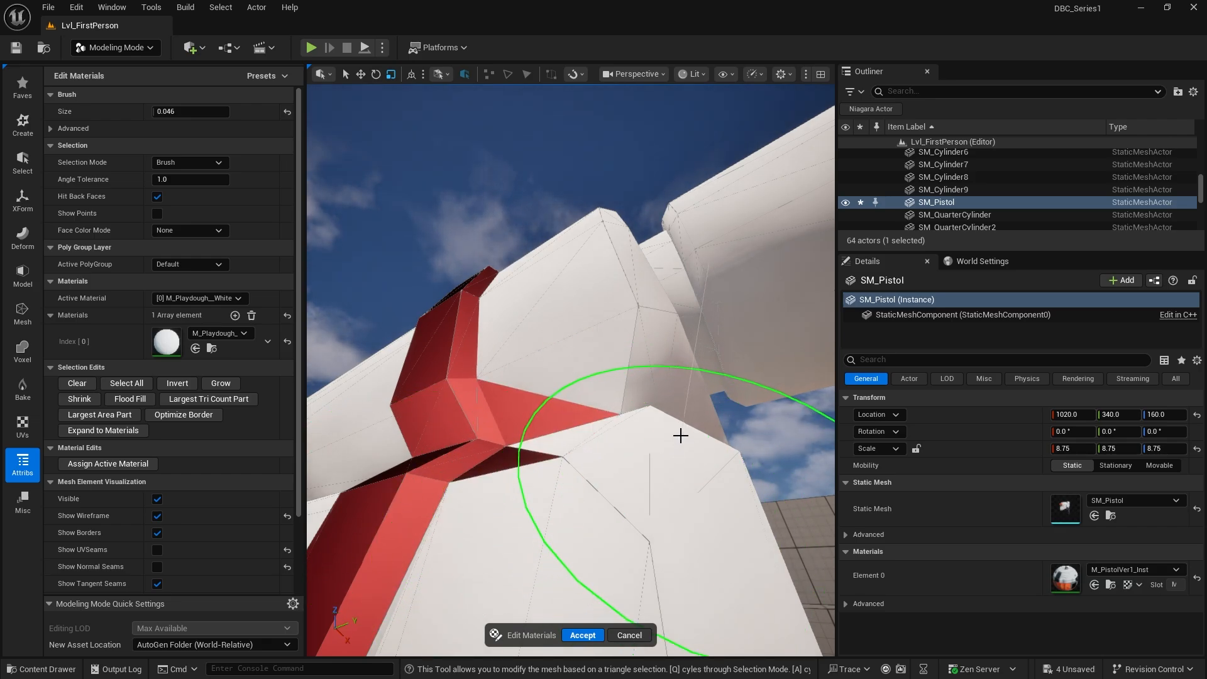
shift+click(631, 390)
- Lower the perspective viewport's camera speed
right_drag(698, 540, 811, 610)
key(a)
key(s)
right_drag(598, 480, 606, 475)
key(d)
key(w)
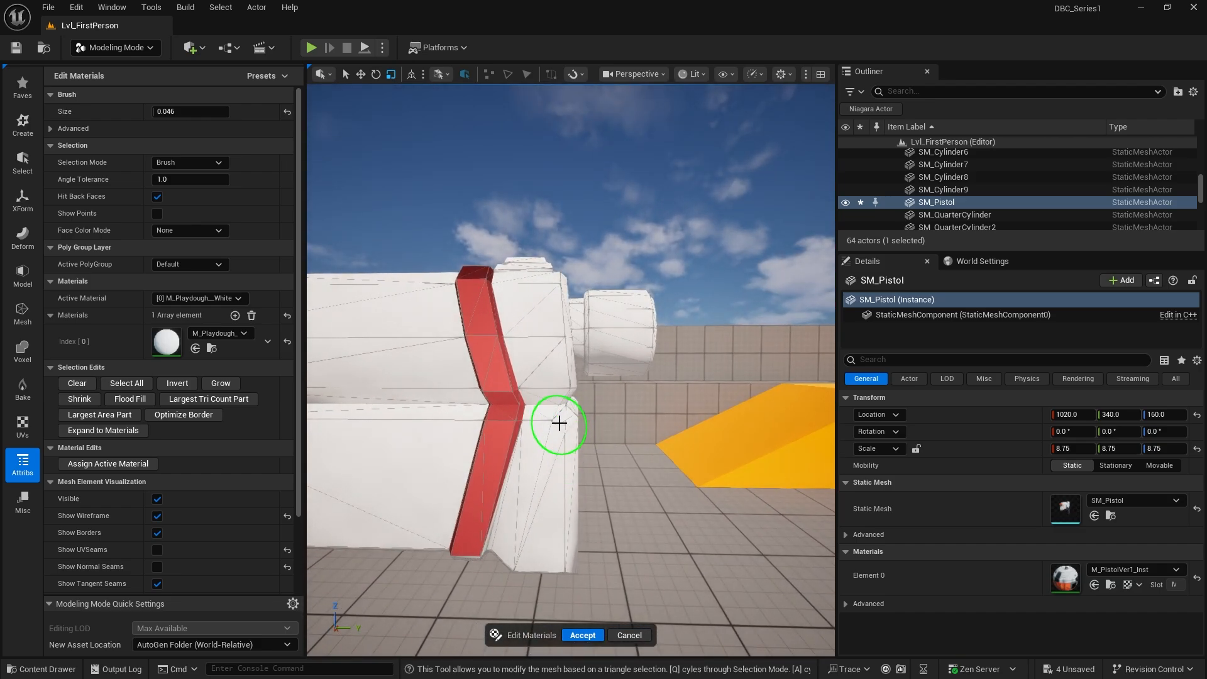
click(788, 77)
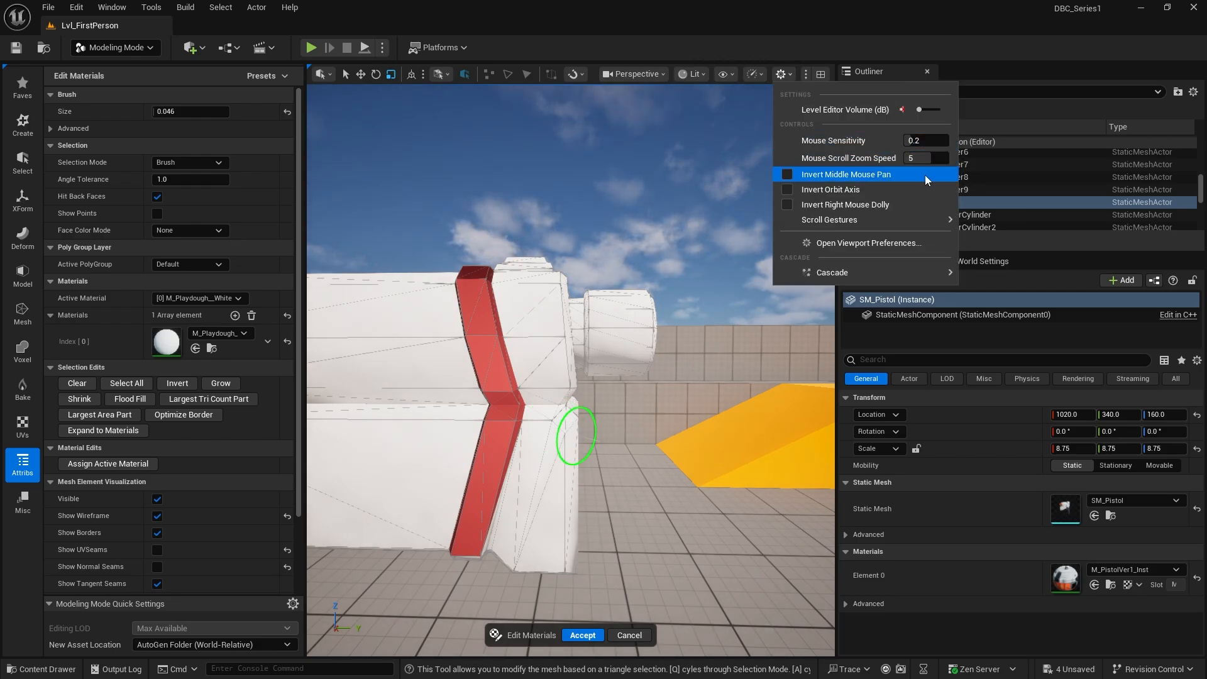
click(760, 77)
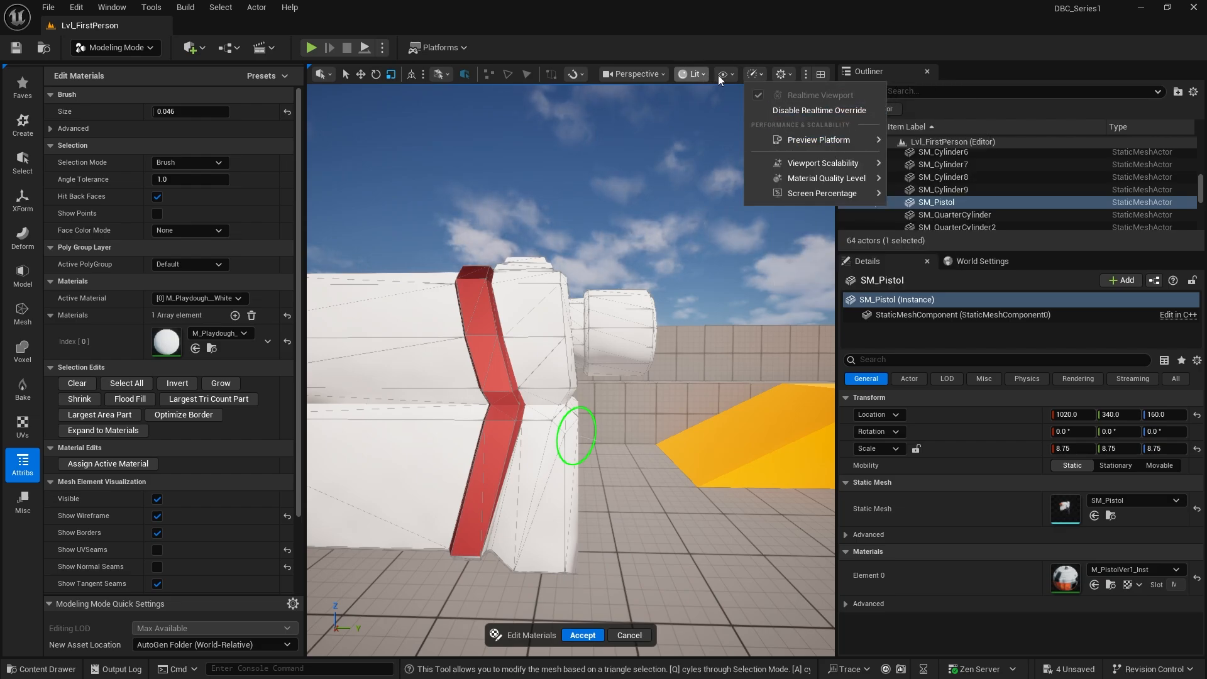
click(781, 76)
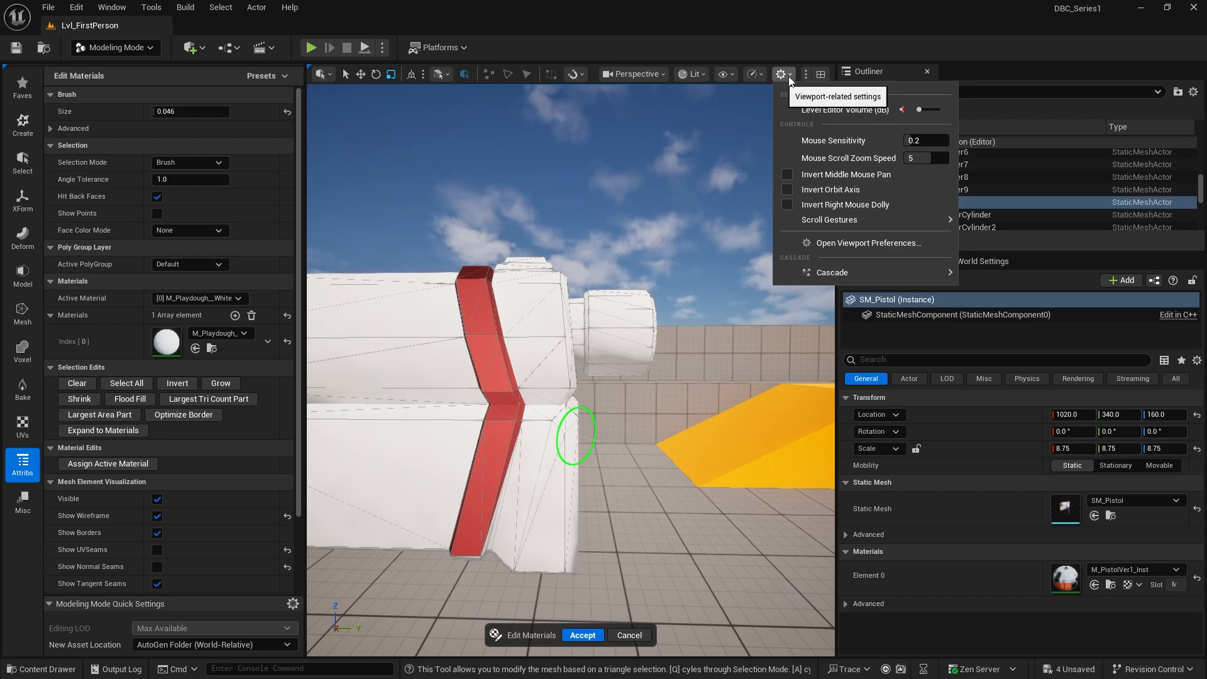
click(805, 77)
click(806, 78)
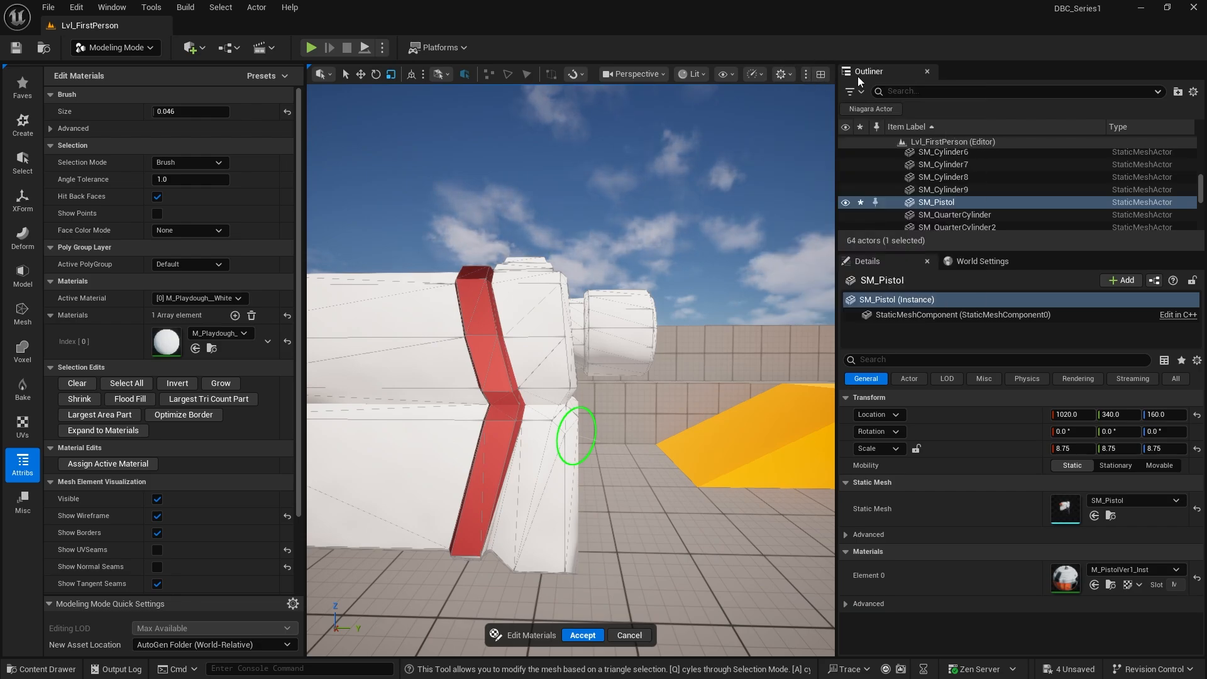
click(667, 77)
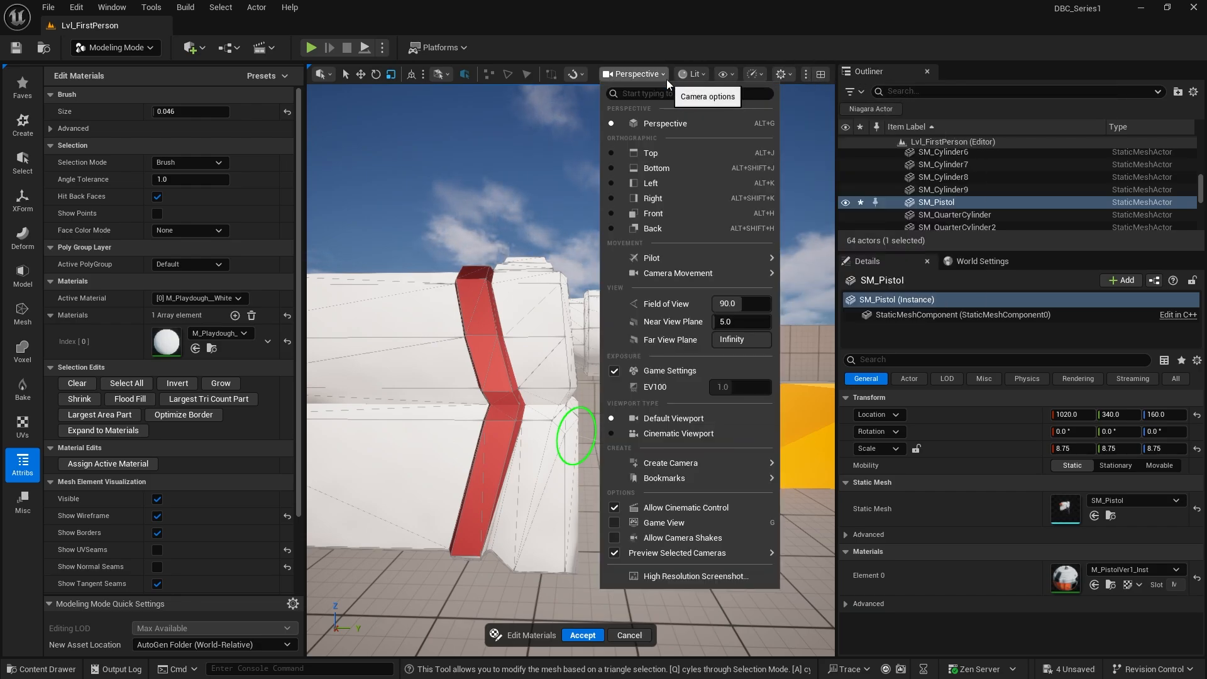
mouse_move(700, 274)
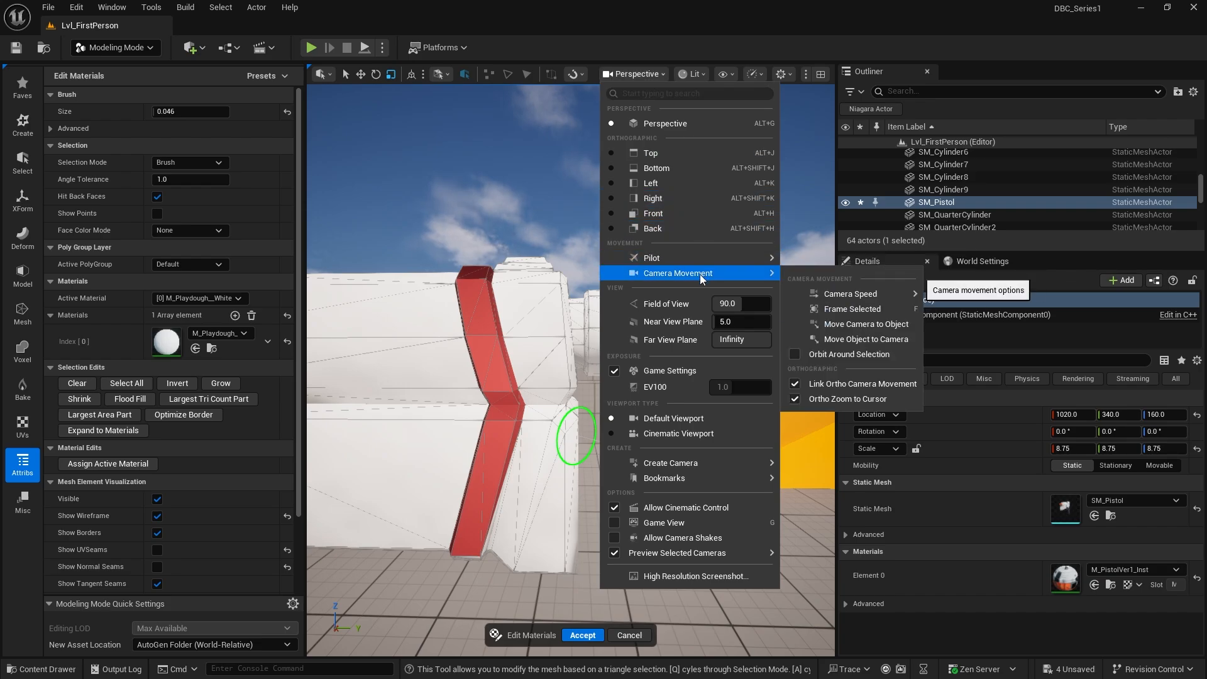
mouse_move(858, 292)
drag(1035, 326, 1019, 323)
- Brush-select the strap's bottom end faces under the pistol's lower body and deselect the stray face beside them
right_drag(523, 243, 548, 242)
key(d)
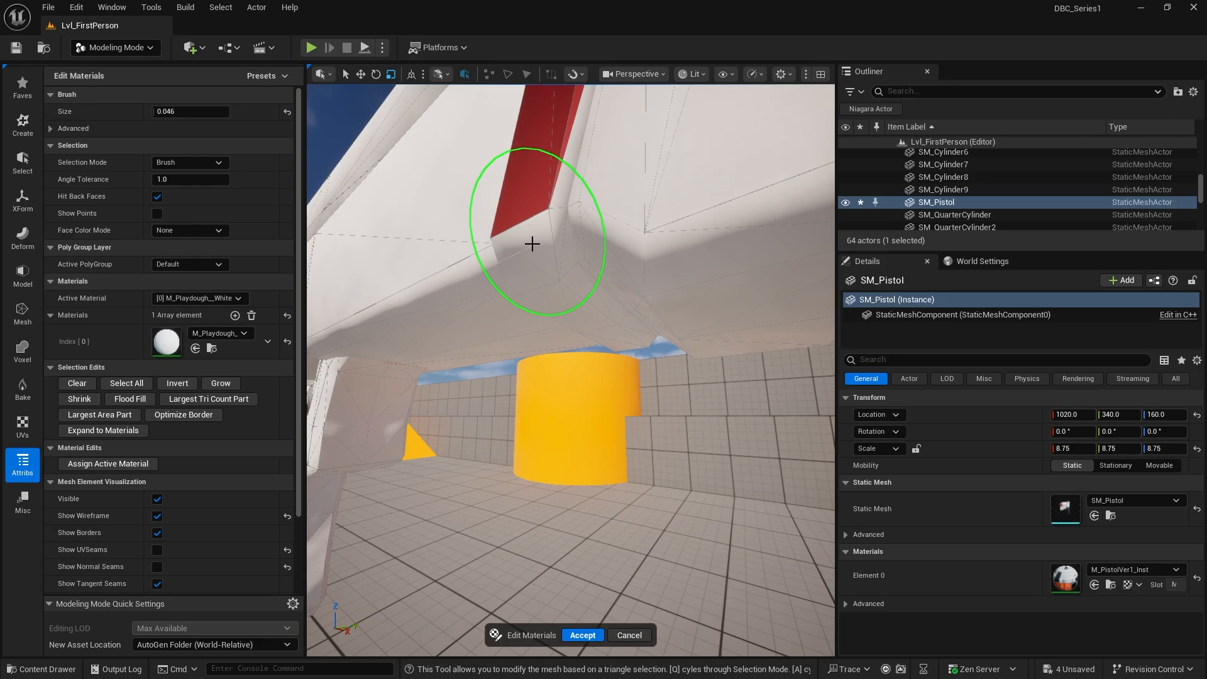
drag(531, 241, 539, 248)
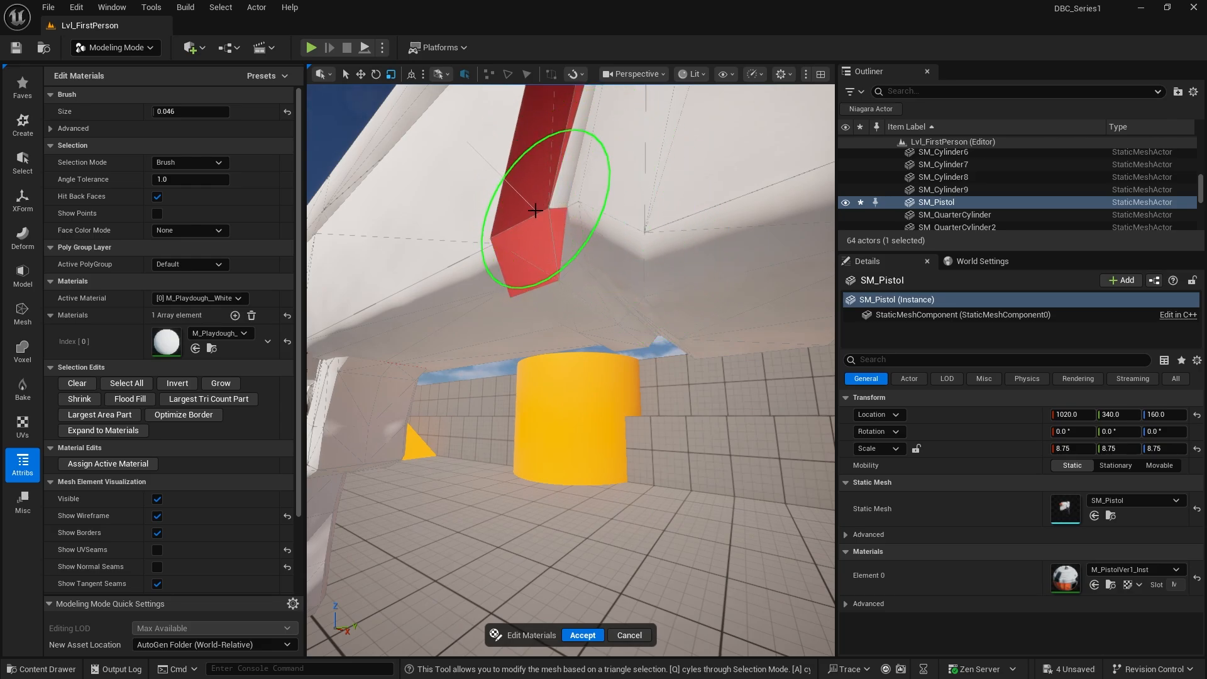
drag(535, 210, 532, 203)
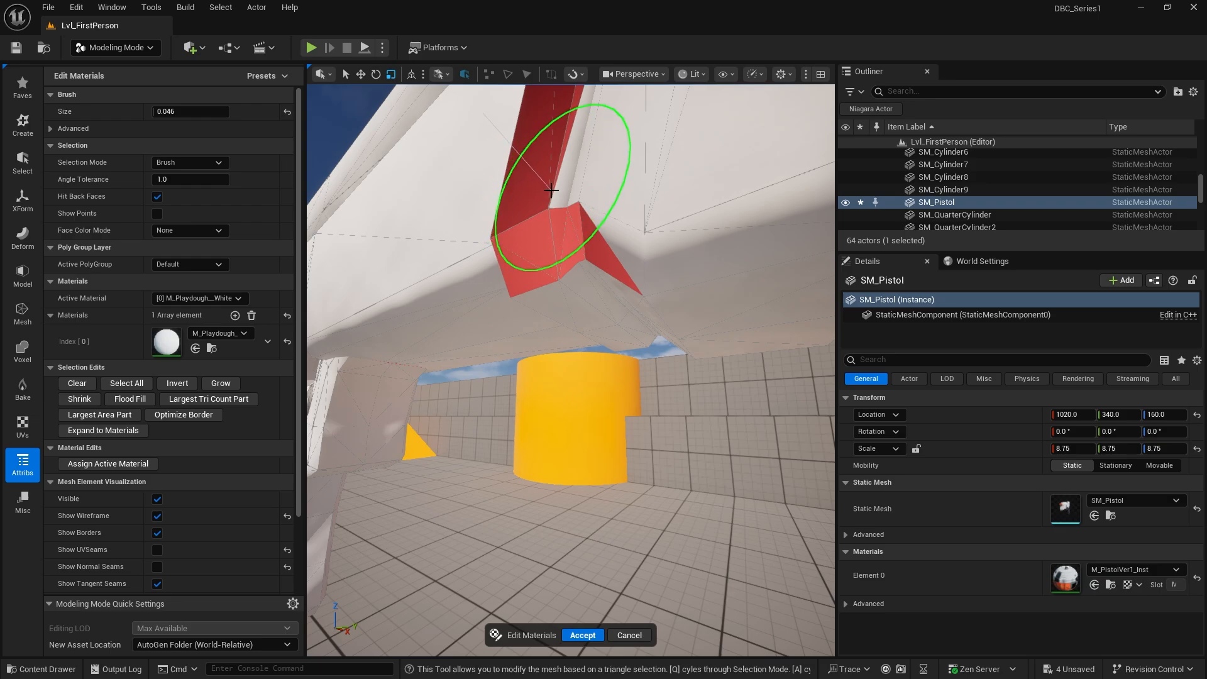
click(552, 191)
shift+click(635, 263)
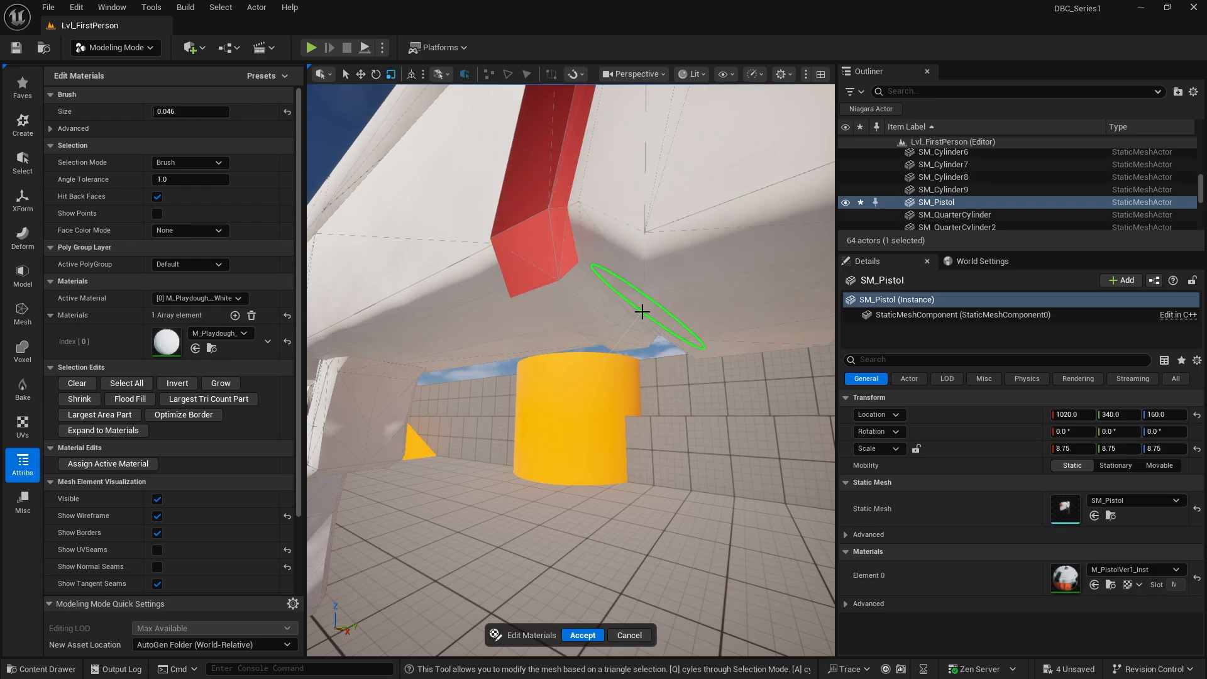
- Try selecting the faces at the strap's underside with the By UVIsland selection mode
click(205, 162)
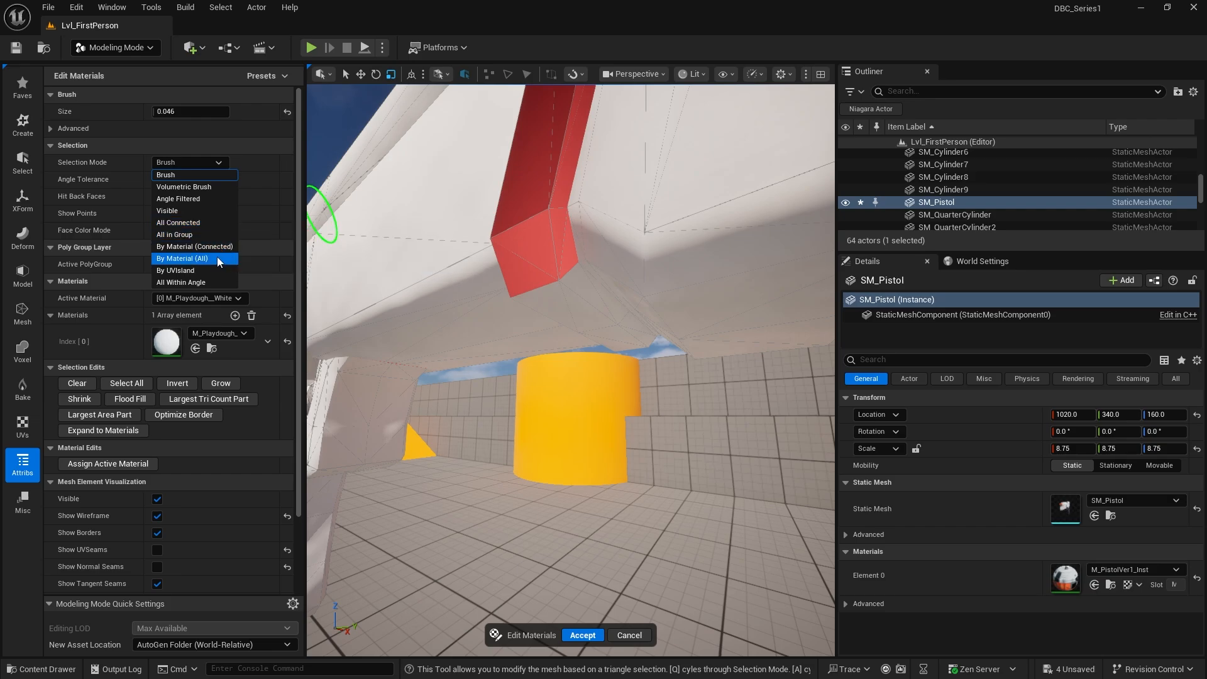
click(207, 274)
click(569, 286)
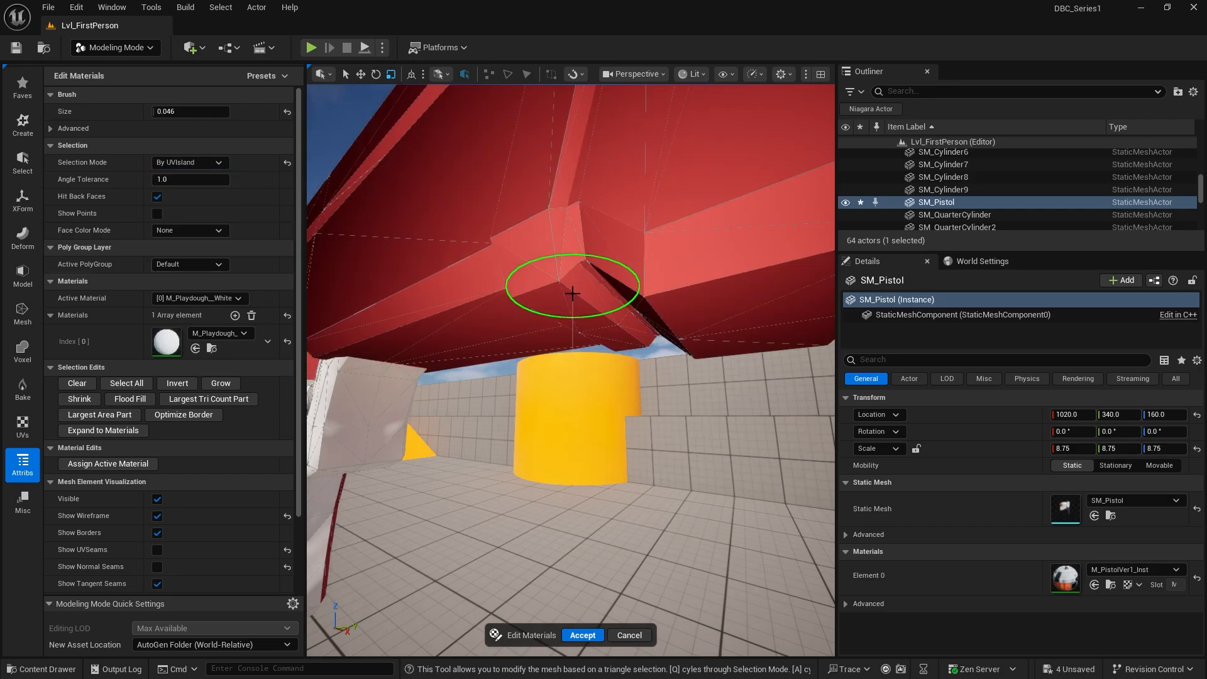
mouse_move(536, 202)
right_down()
mouse_move(585, 208)
mouse_move(588, 163)
mouse_move(522, 207)
right_up()
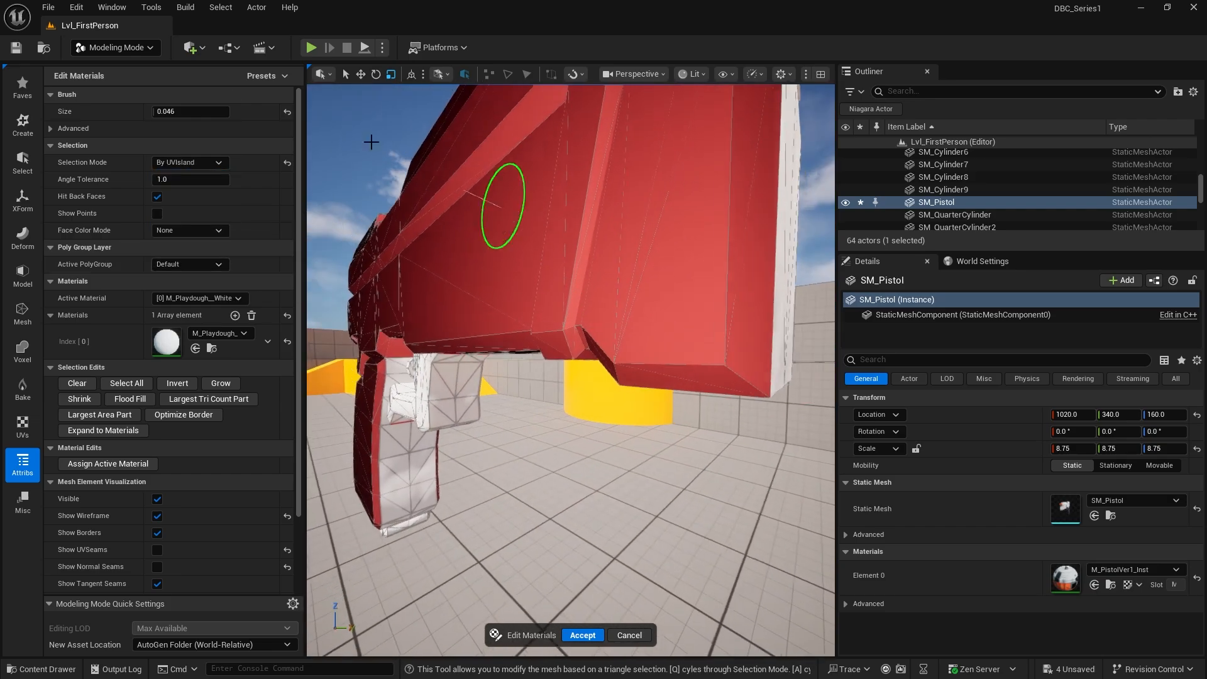
- Set the selection mode to All in Group and refine the selection to only the strap, muzzle and front sight
click(176, 165)
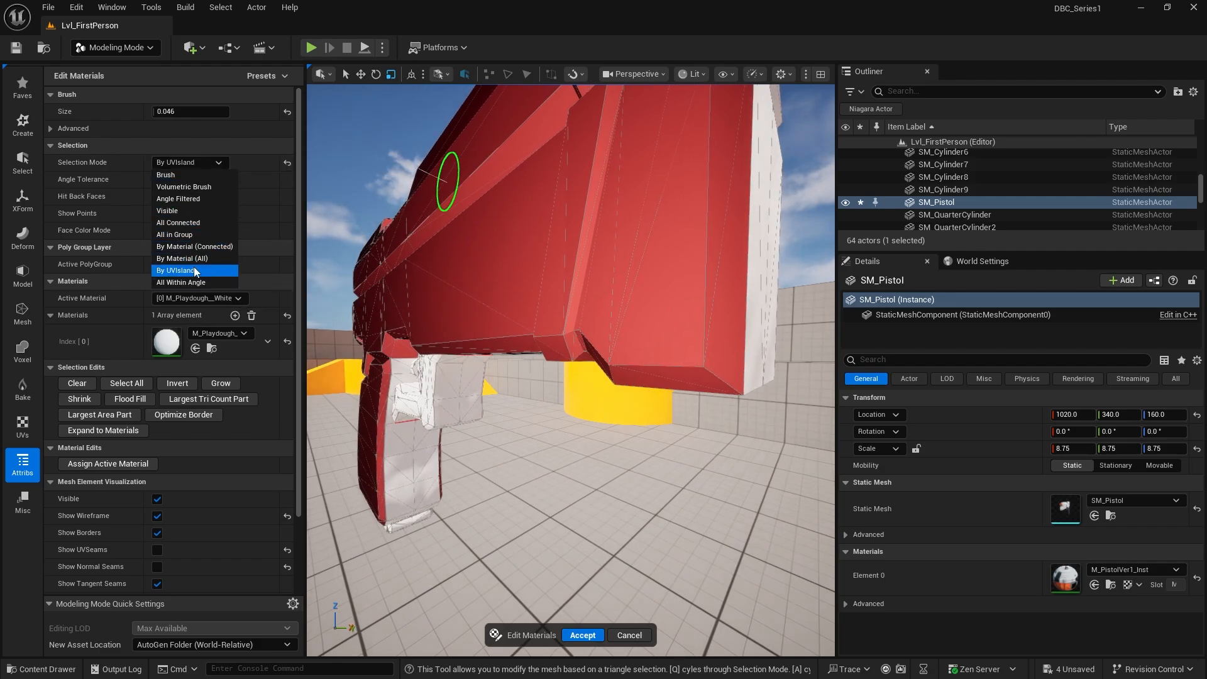
click(182, 235)
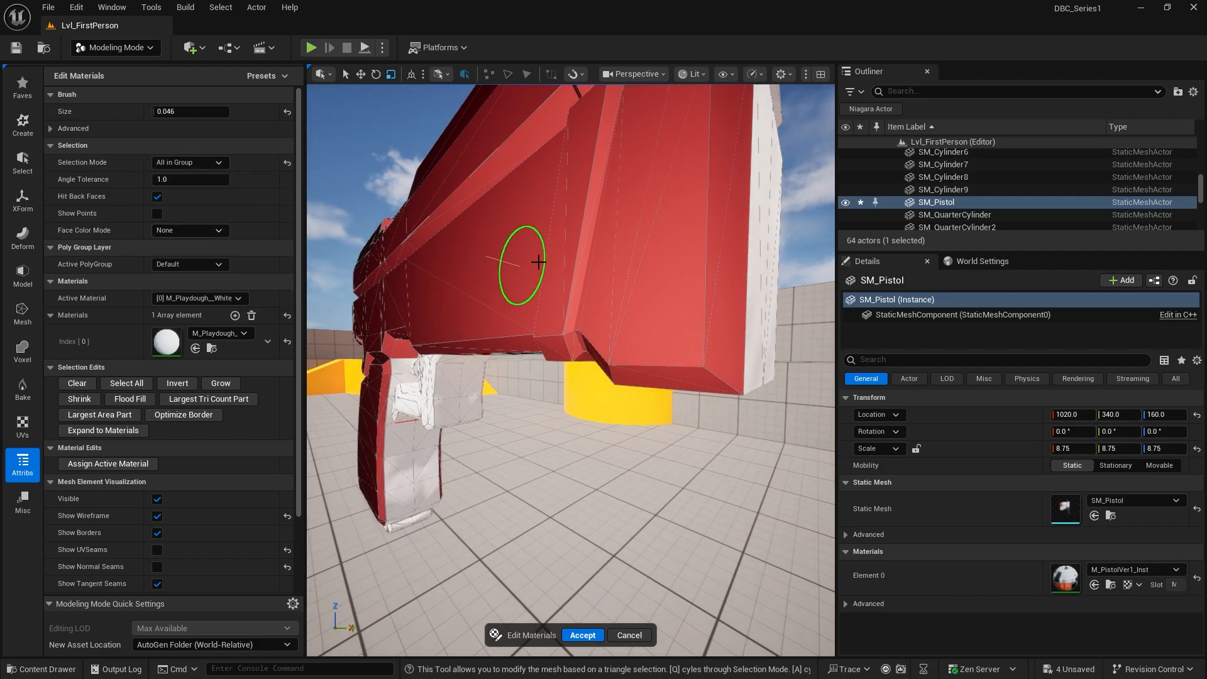
scroll(554, 252, up, 2)
click(577, 258)
key(ctrl+z)
mouse_move(554, 278)
right_down()
mouse_move(620, 425)
mouse_move(561, 425)
mouse_move(609, 285)
mouse_move(571, 369)
mouse_move(594, 428)
mouse_move(616, 434)
right_up()
shift+click(610, 287)
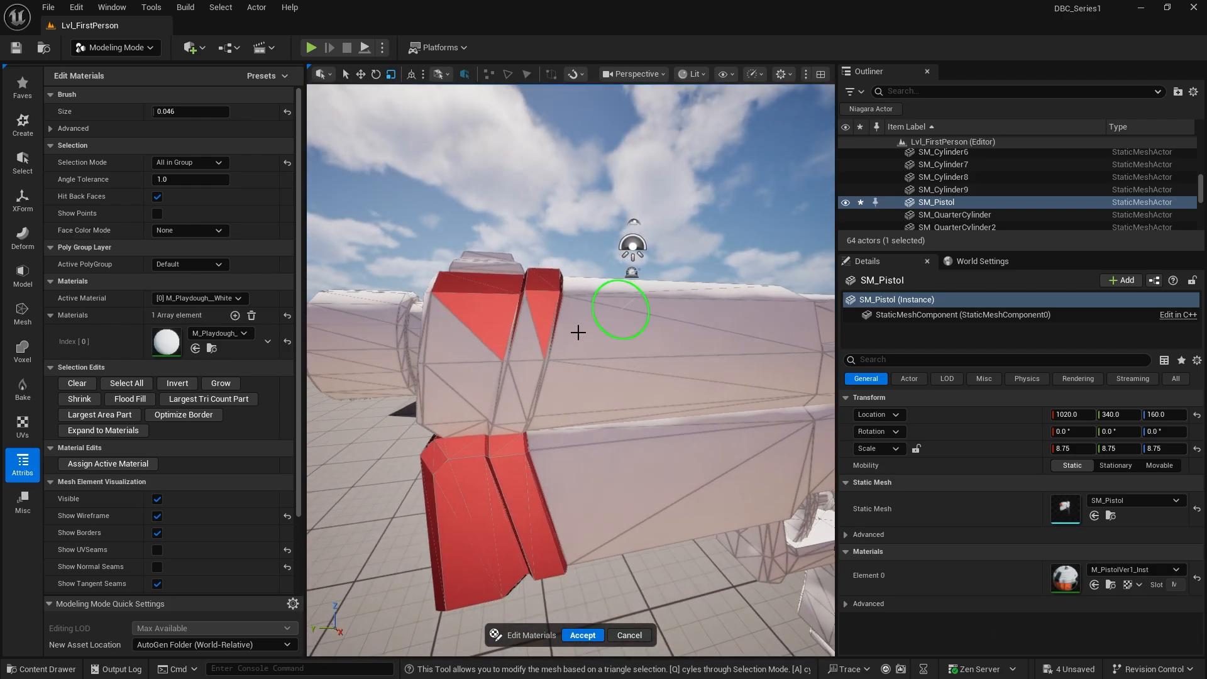
right_drag(485, 347, 439, 333)
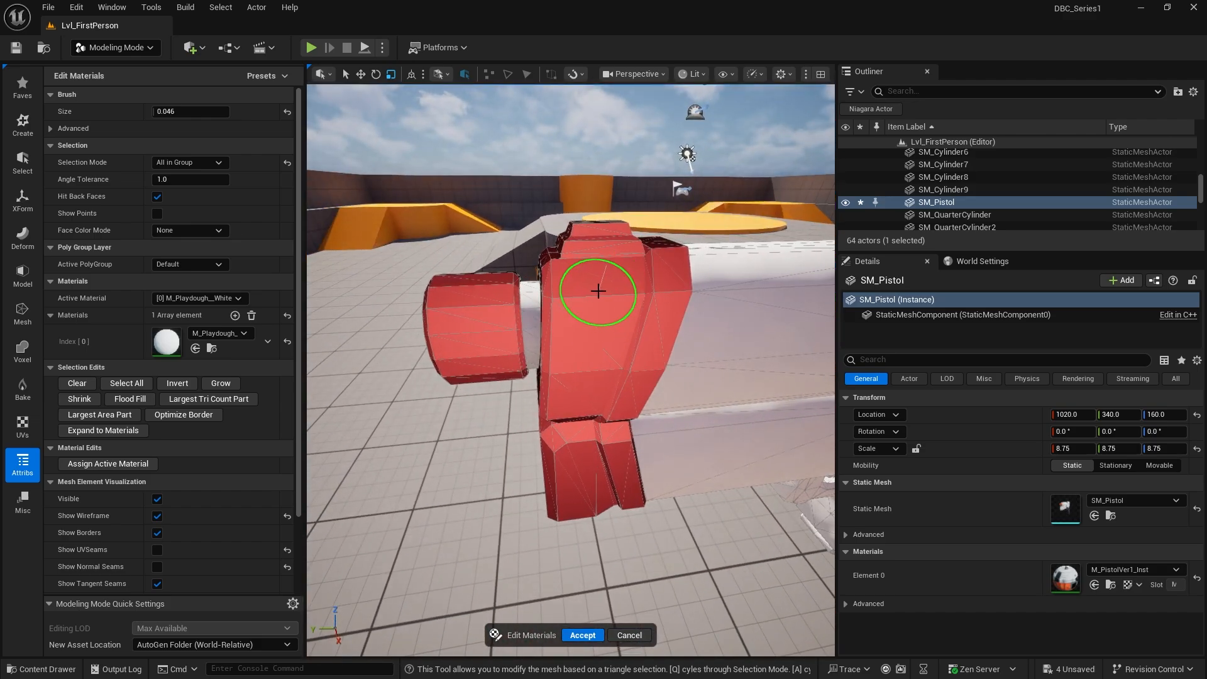
mouse_move(572, 467)
right_down()
mouse_move(605, 418)
mouse_move(780, 345)
mouse_move(599, 329)
mouse_move(629, 294)
mouse_move(614, 258)
mouse_move(573, 422)
right_up()
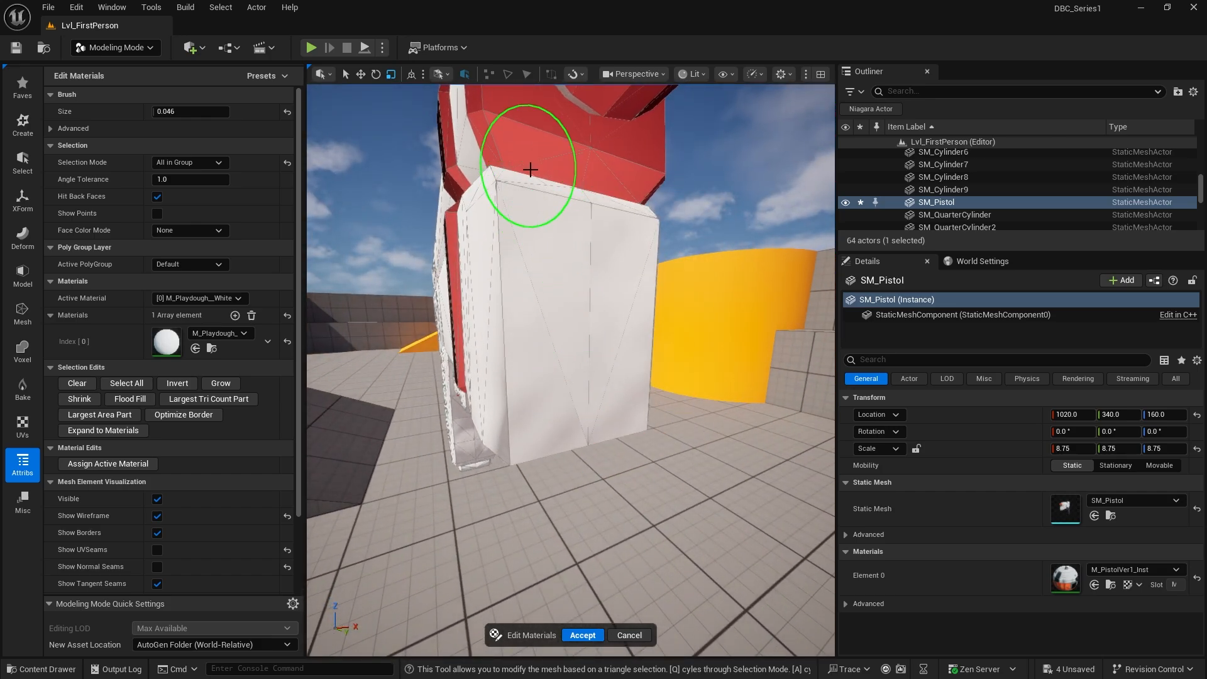
mouse_move(570, 310)
right_down()
mouse_move(539, 420)
mouse_move(418, 439)
mouse_move(621, 483)
mouse_move(593, 418)
mouse_move(539, 431)
mouse_move(464, 188)
mouse_move(478, 201)
mouse_move(445, 229)
mouse_move(493, 272)
mouse_move(383, 302)
mouse_move(427, 251)
mouse_move(397, 579)
mouse_move(622, 560)
mouse_move(628, 436)
mouse_move(514, 433)
mouse_move(554, 412)
right_up()
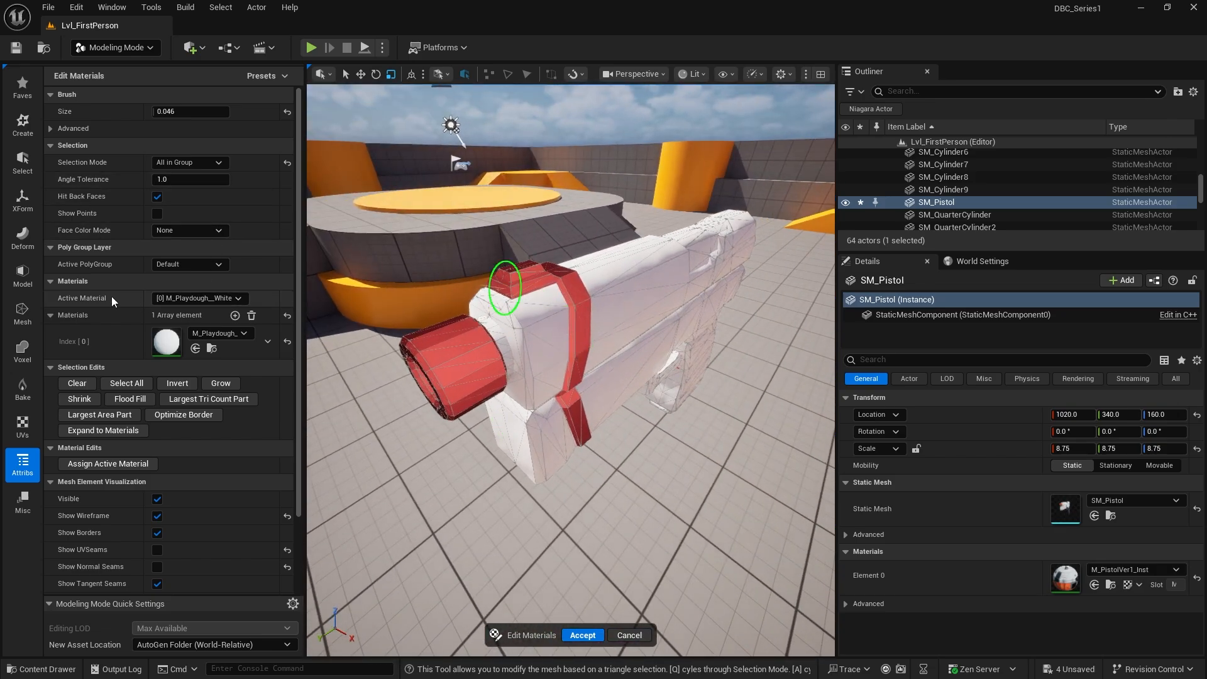
- Add a second element to the Materials array and set its Index 1 material to M_Playdoug_Orange
click(235, 316)
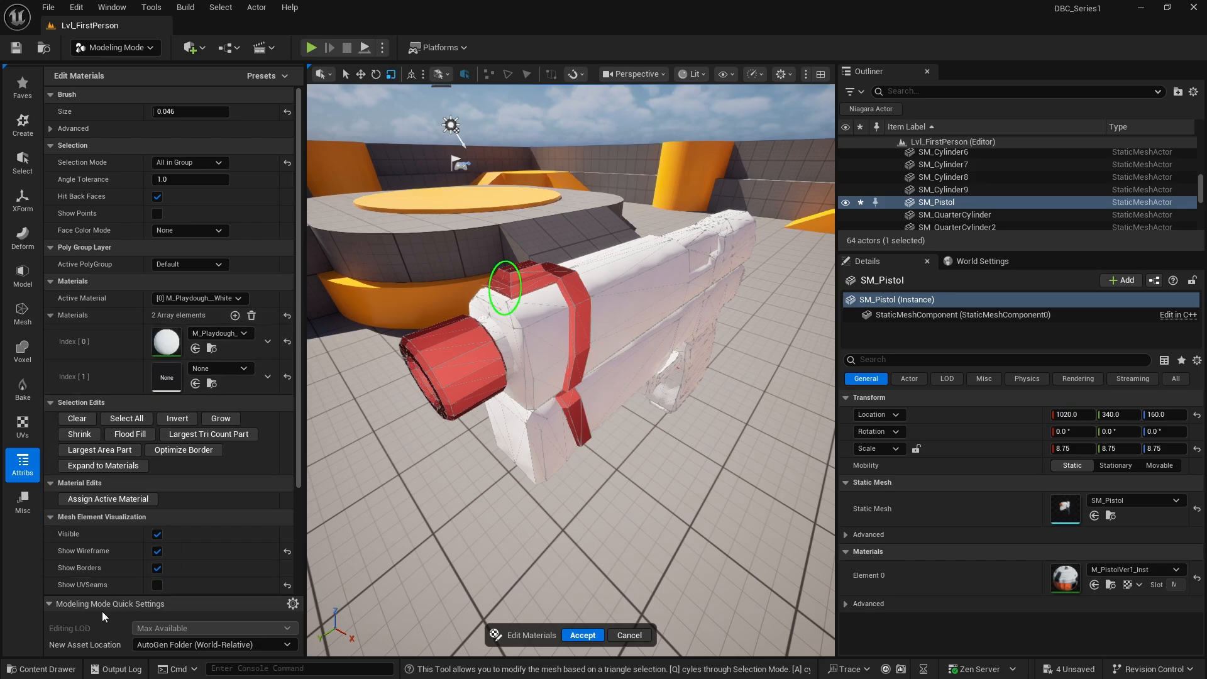
click(61, 670)
click(179, 445)
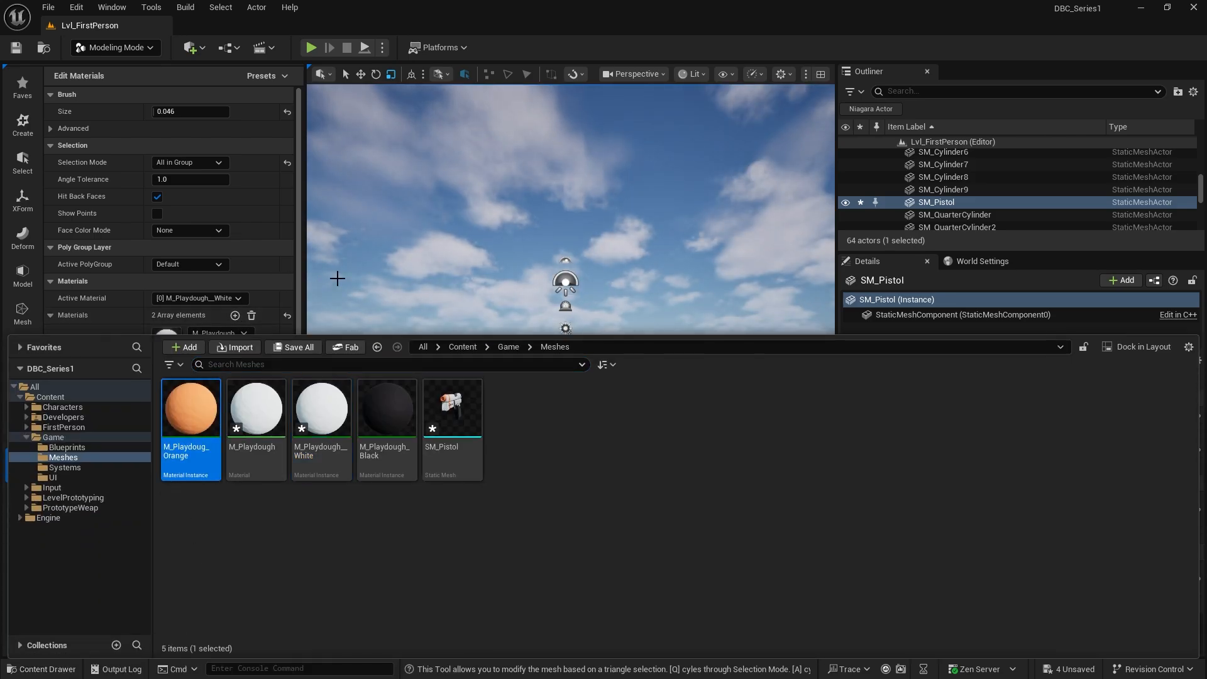
right_drag(338, 279, 333, 308)
click(196, 384)
key(f)
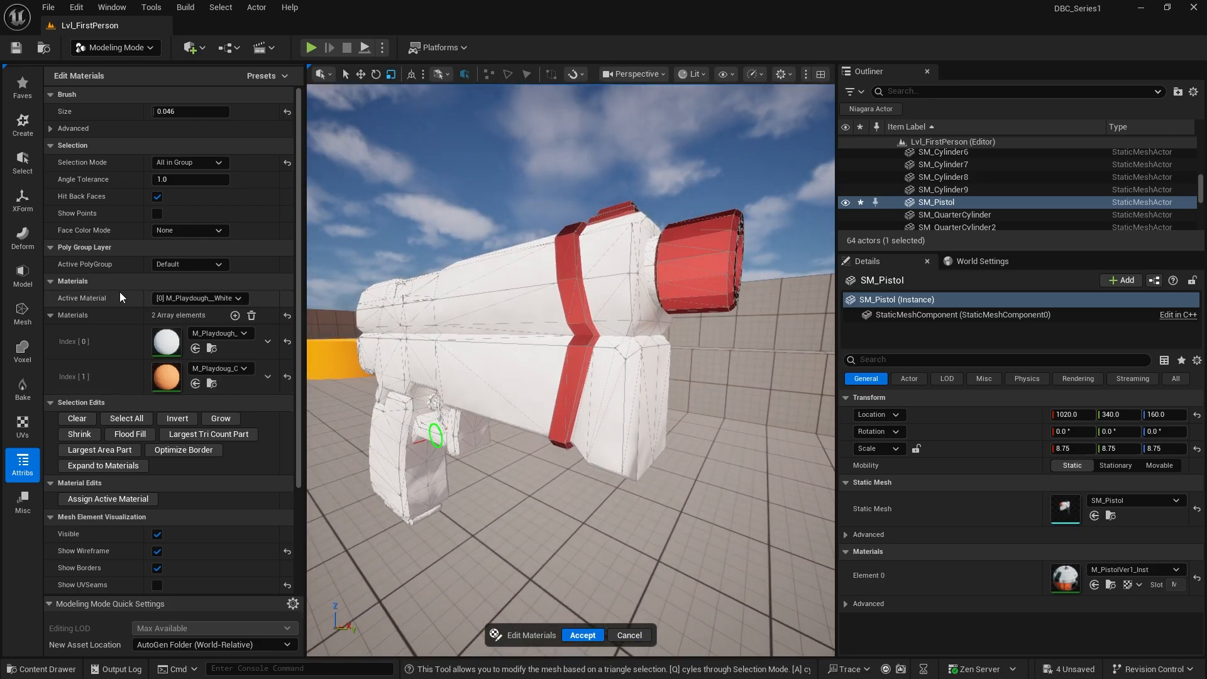
- Make M_Playdoug_Orange the active material, assign it to the selected faces and accept the Edit Materials changes
click(198, 298)
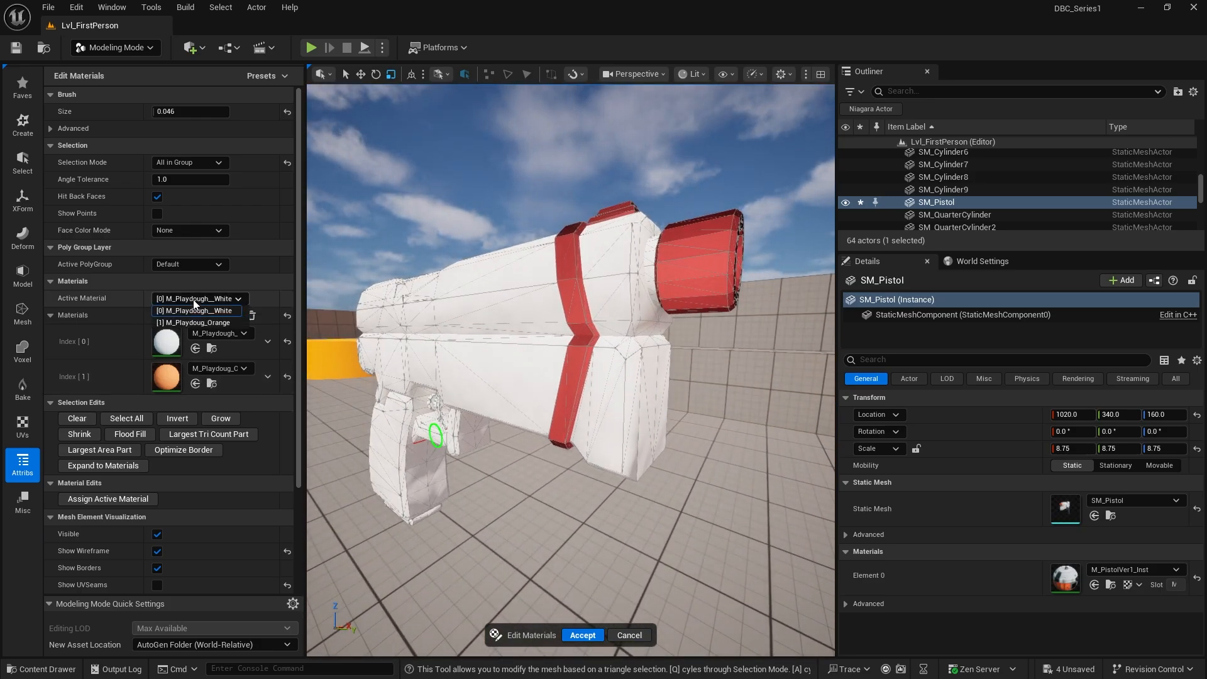
click(193, 320)
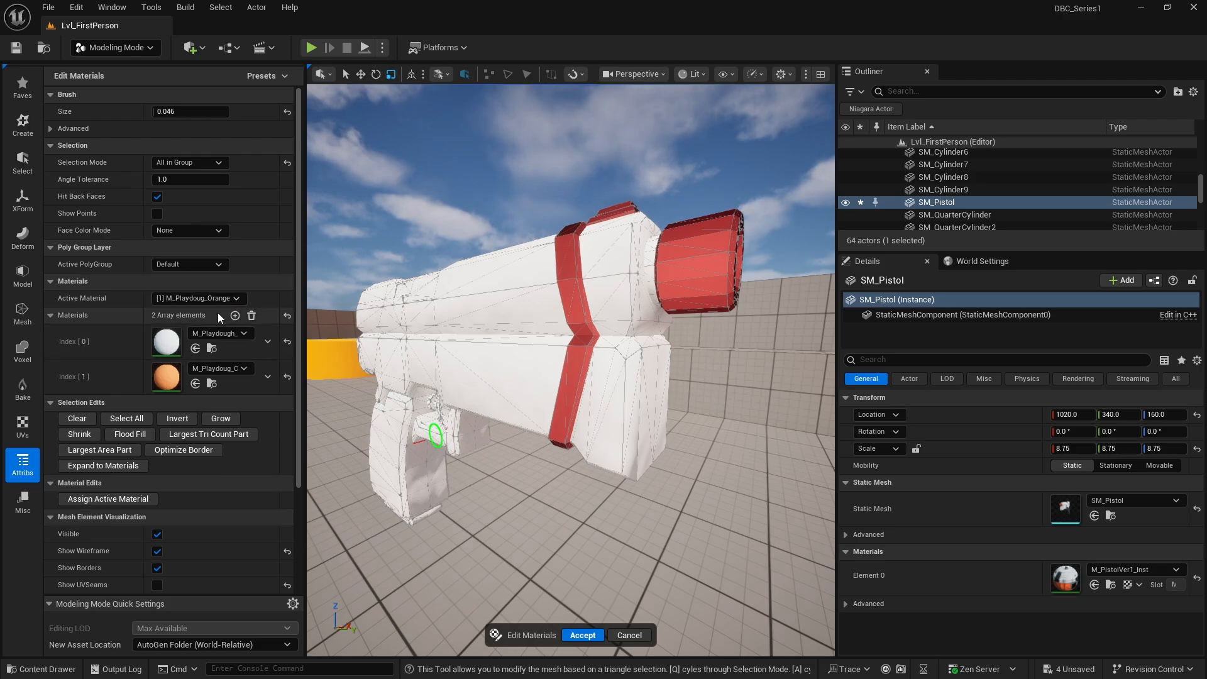
click(93, 501)
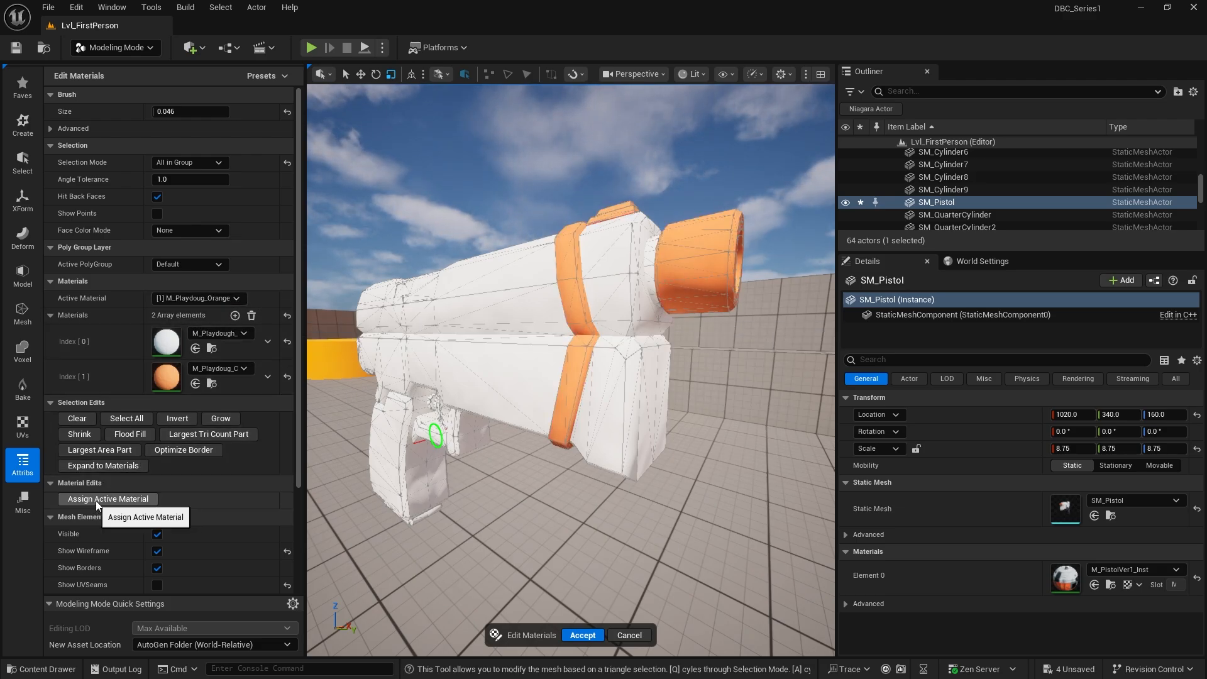
click(588, 640)
- Open the Prototype_Pistol mesh from the PrototypeWeap folder and examine which parts of the original pistol are orange, white and black
key(d)
right_drag(585, 503, 613, 470)
key(a)
key(a)
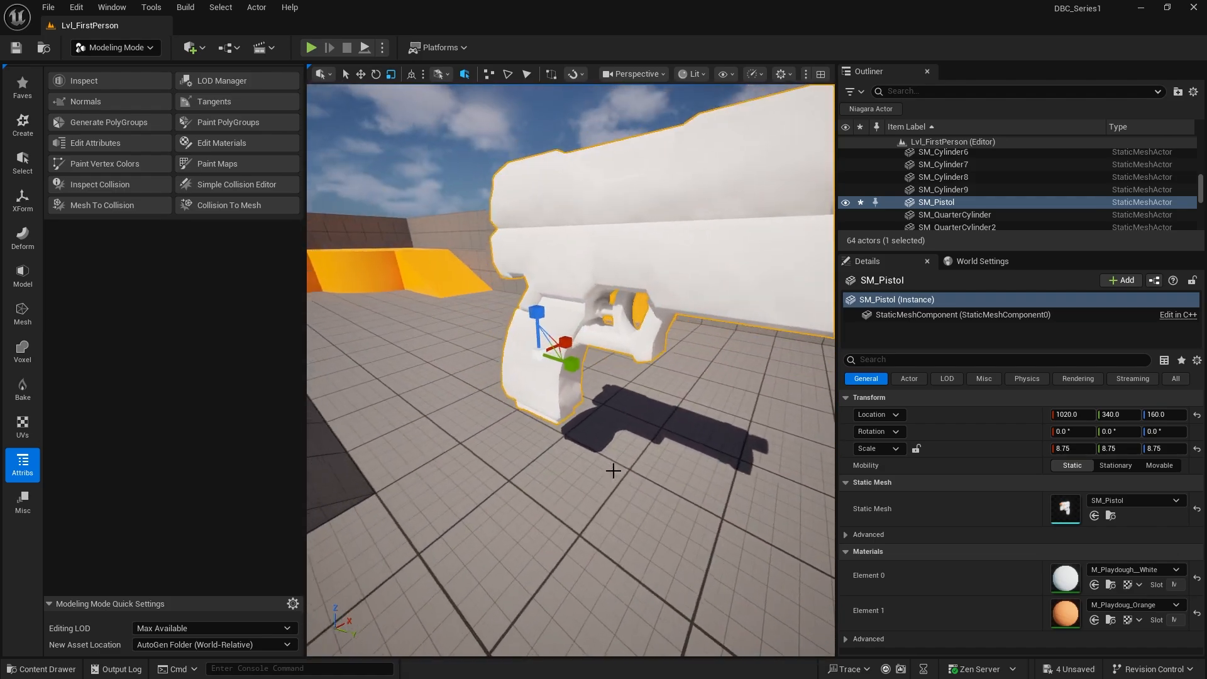
click(57, 670)
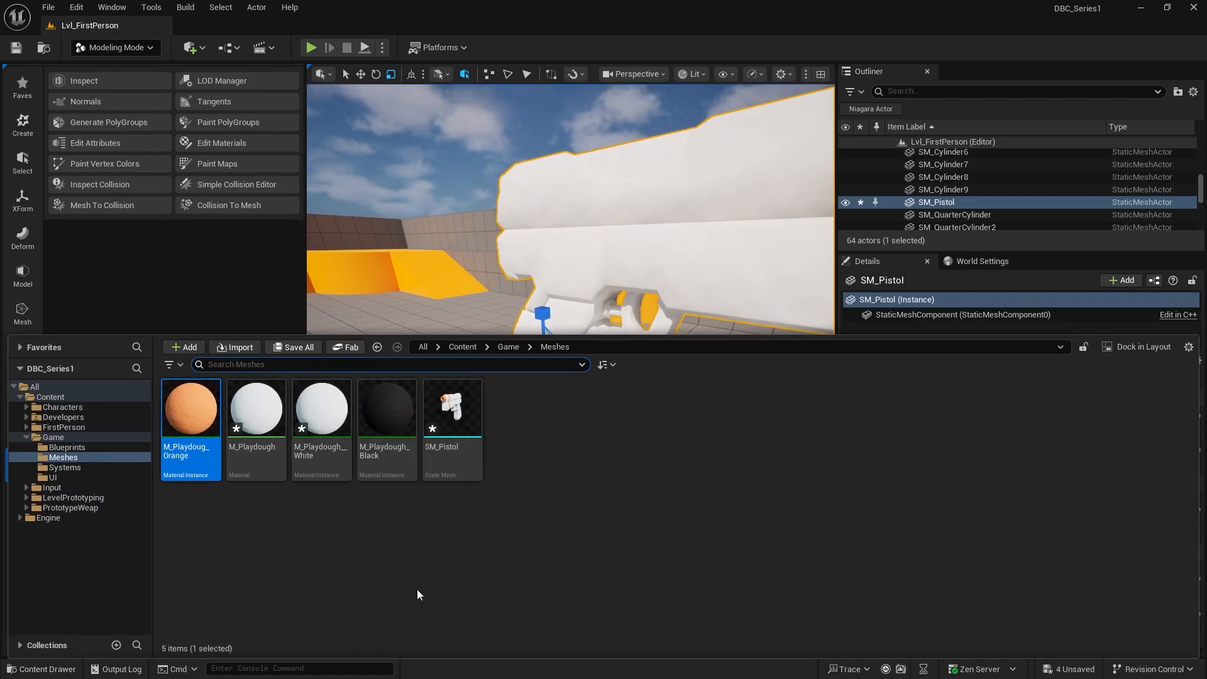
click(512, 349)
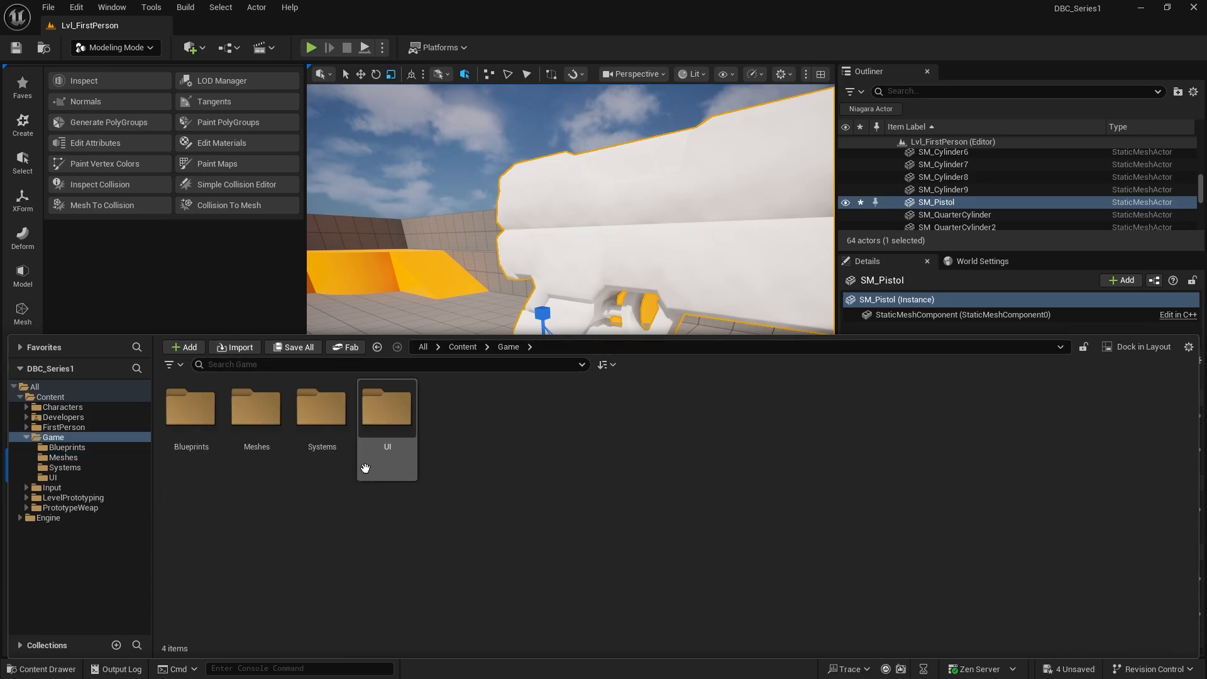
double_click(257, 420)
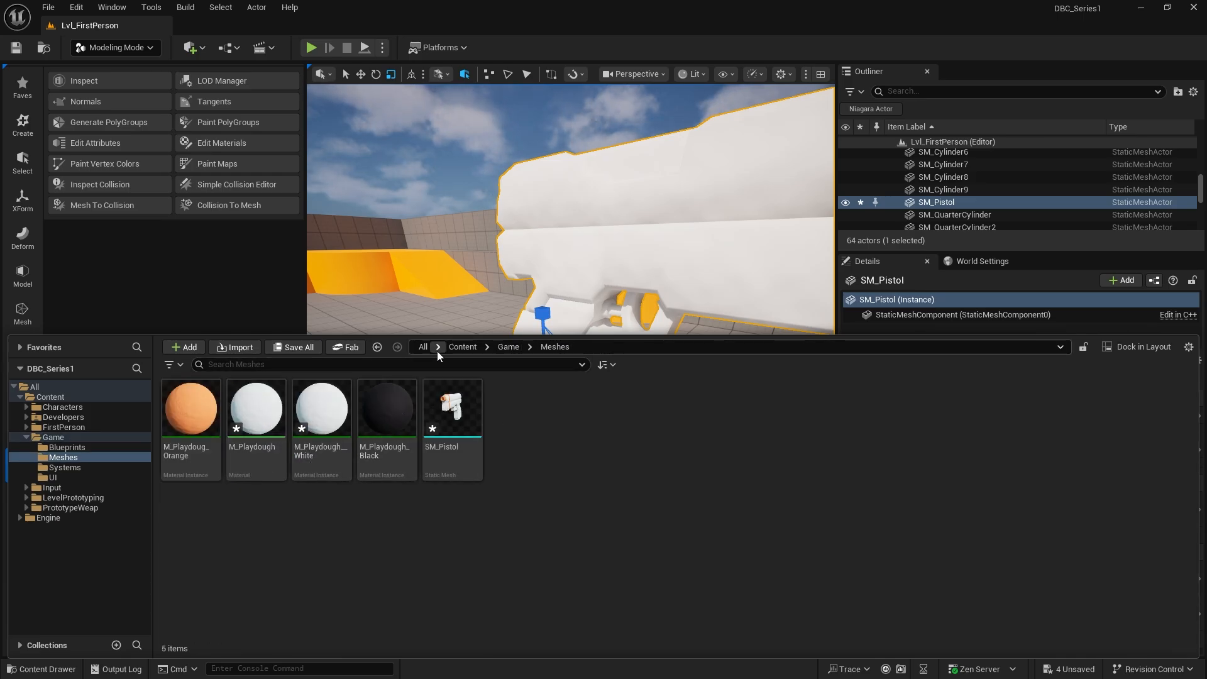
click(462, 346)
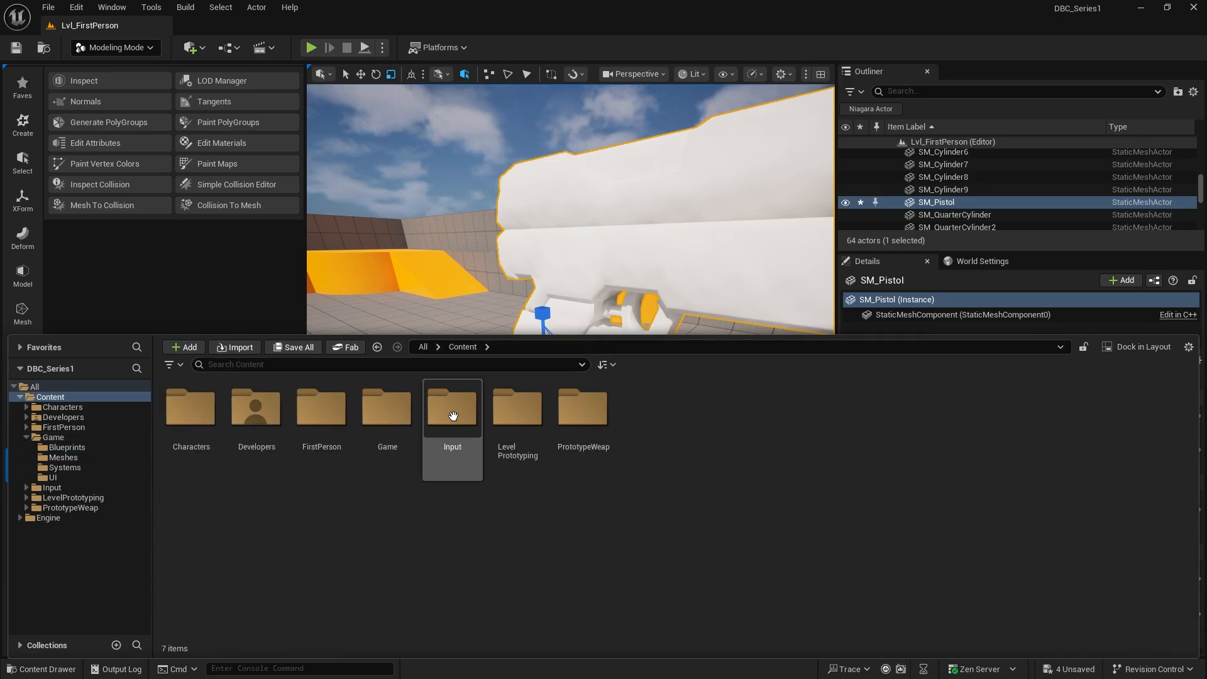
double_click(583, 408)
double_click(378, 505)
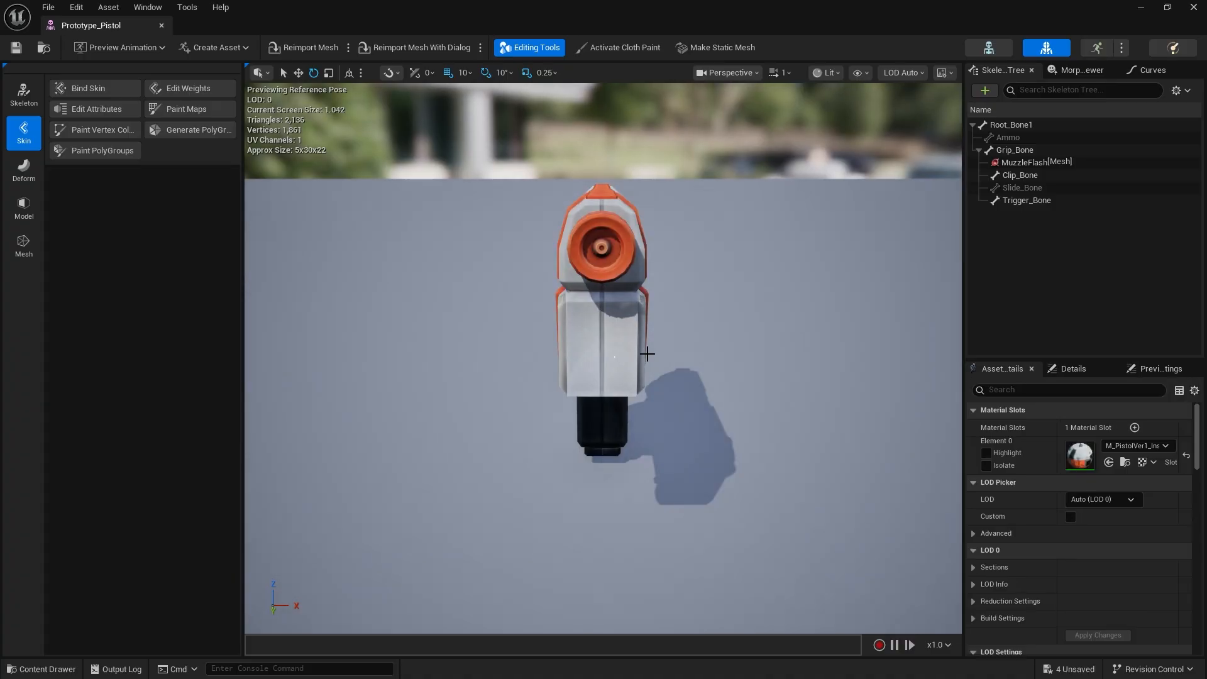
drag(647, 354, 547, 357)
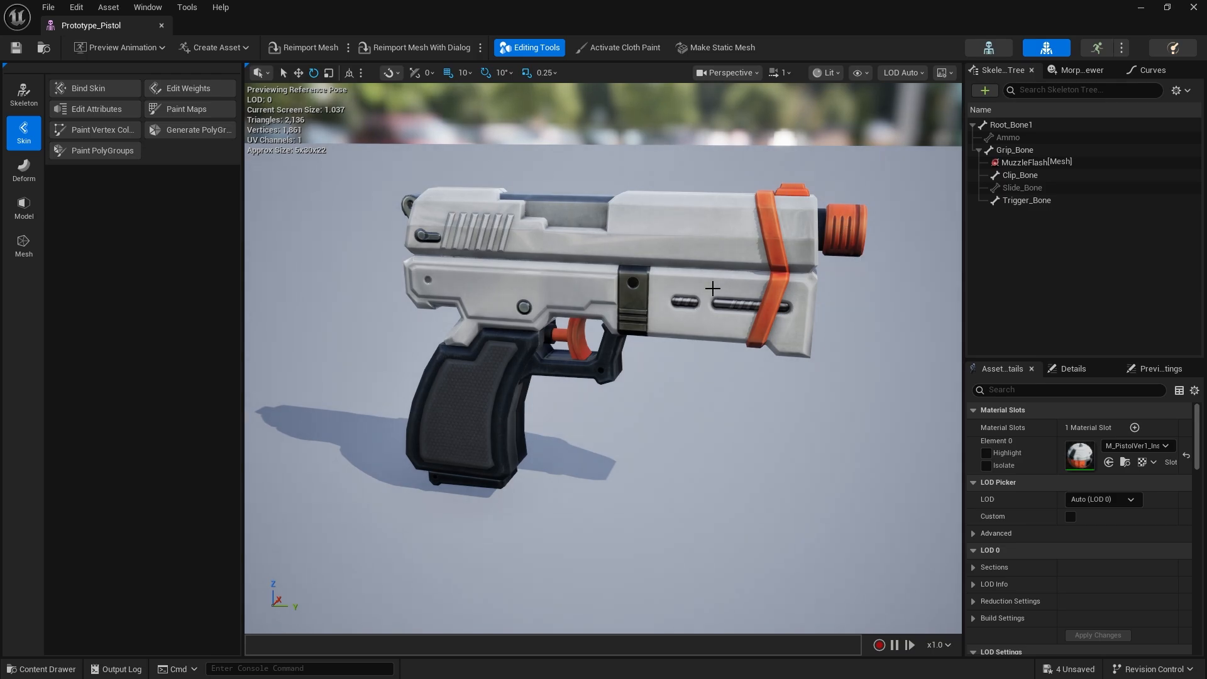
drag(732, 415, 538, 400)
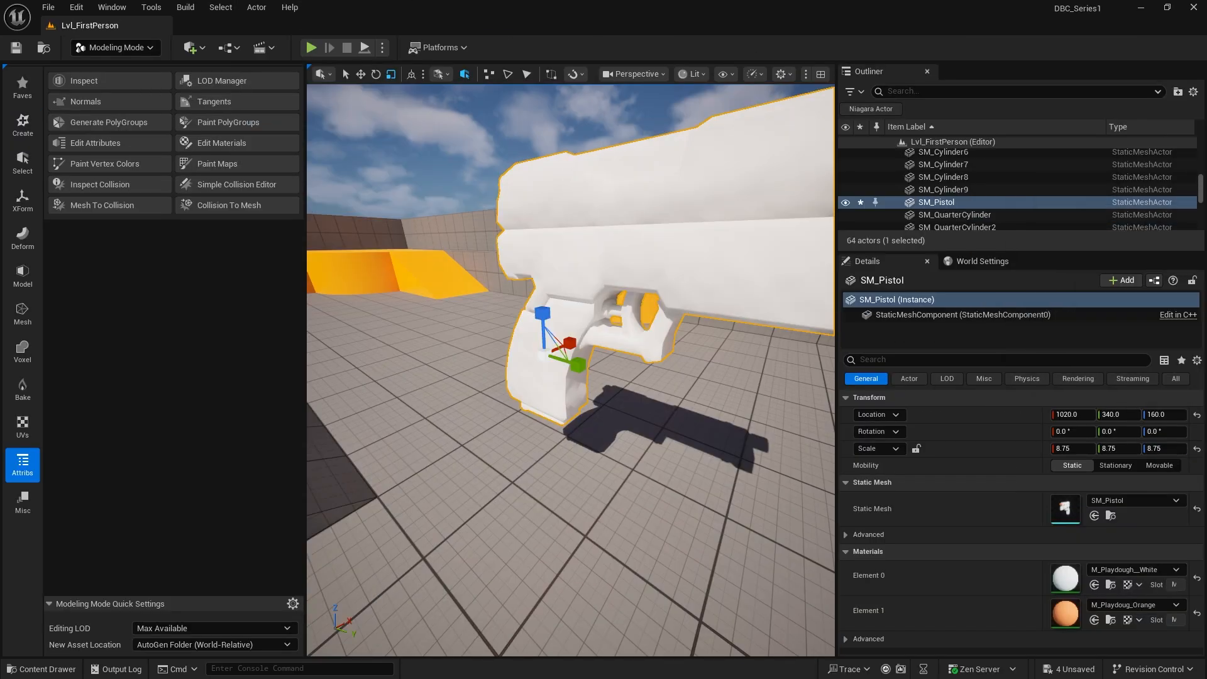
- Start Edit Materials on SM_Pistol and select the faces of the trigger and the pin behind it
right_drag(591, 451, 680, 440)
right_drag(530, 366, 541, 408)
mouse_move(451, 352)
right_down()
mouse_move(468, 315)
mouse_move(450, 352)
right_up()
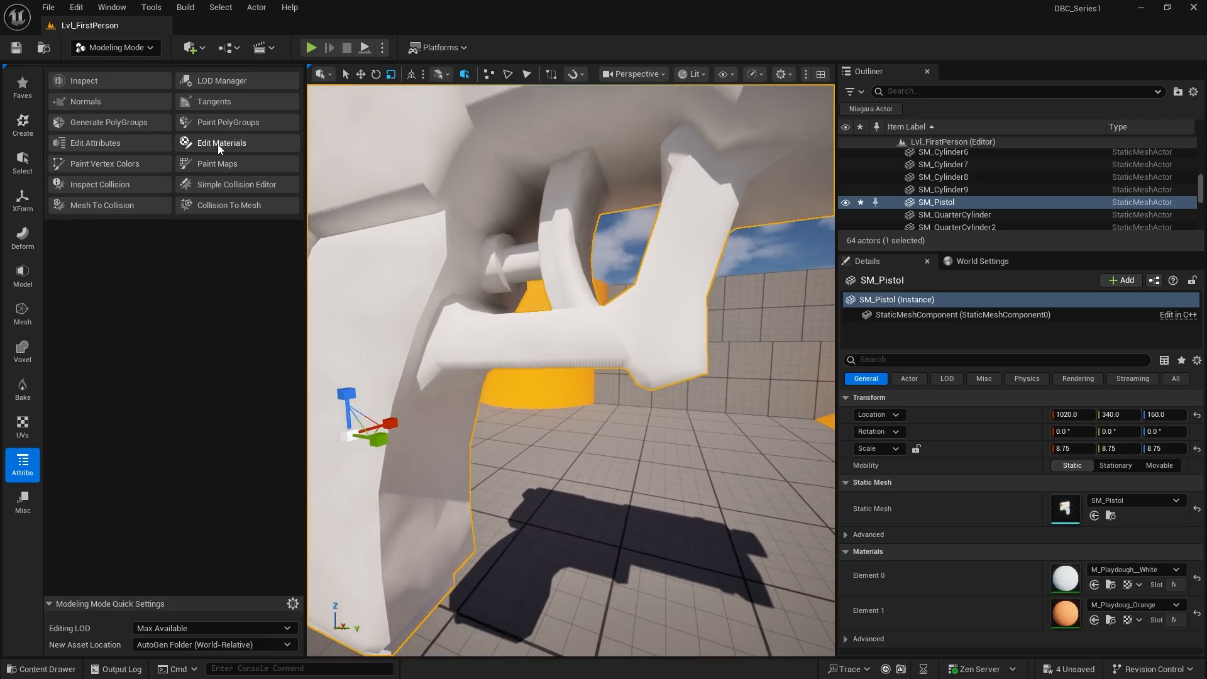
click(218, 143)
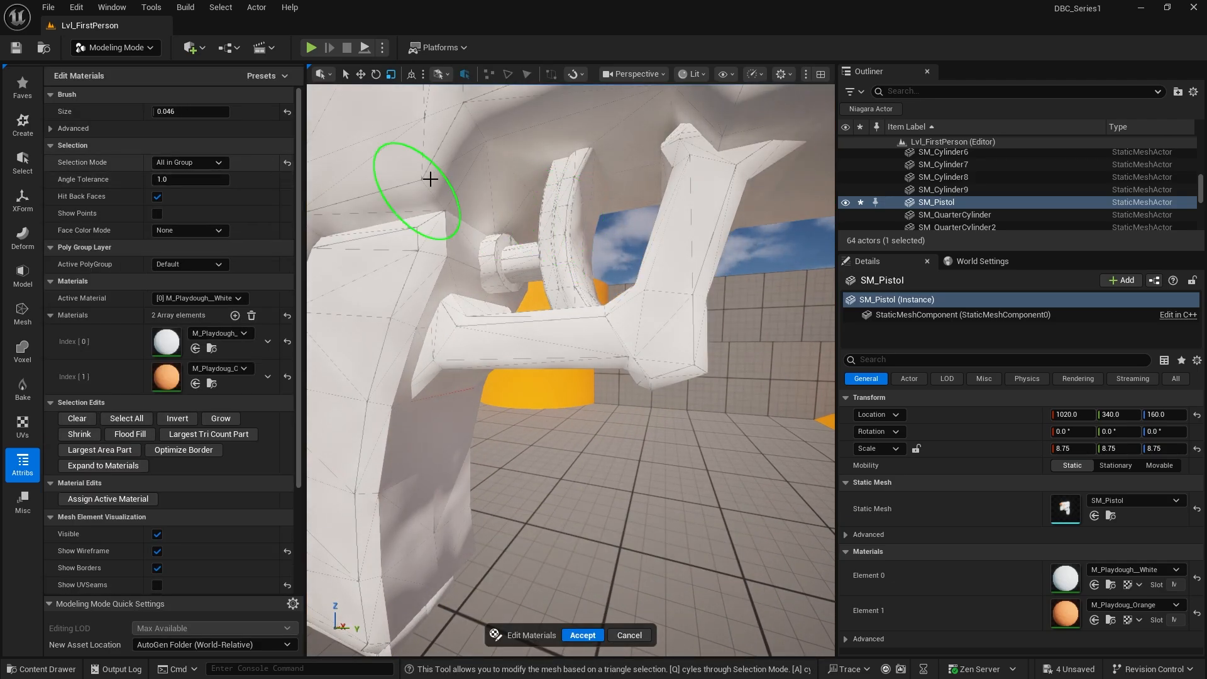
click(554, 251)
right_drag(584, 243, 651, 244)
click(551, 258)
alt+drag(614, 277, 327, 265)
alt+drag(506, 345, 711, 342)
- Make M_Playdoug_Orange the active material and assign it to the selected trigger faces
click(226, 300)
click(211, 324)
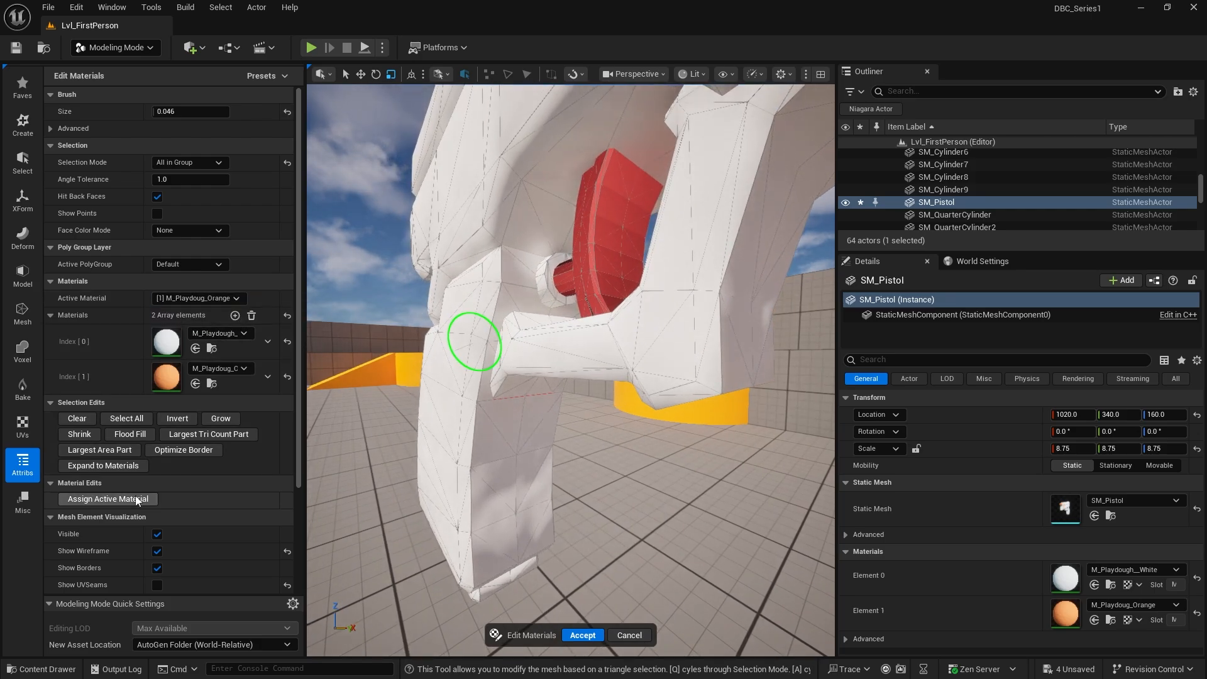
click(108, 499)
- Add a third element to the Materials array and set its Index 2 material to M_Playdough_Black
alt+drag(731, 329, 628, 334)
right_drag(725, 322, 629, 346)
key(s)
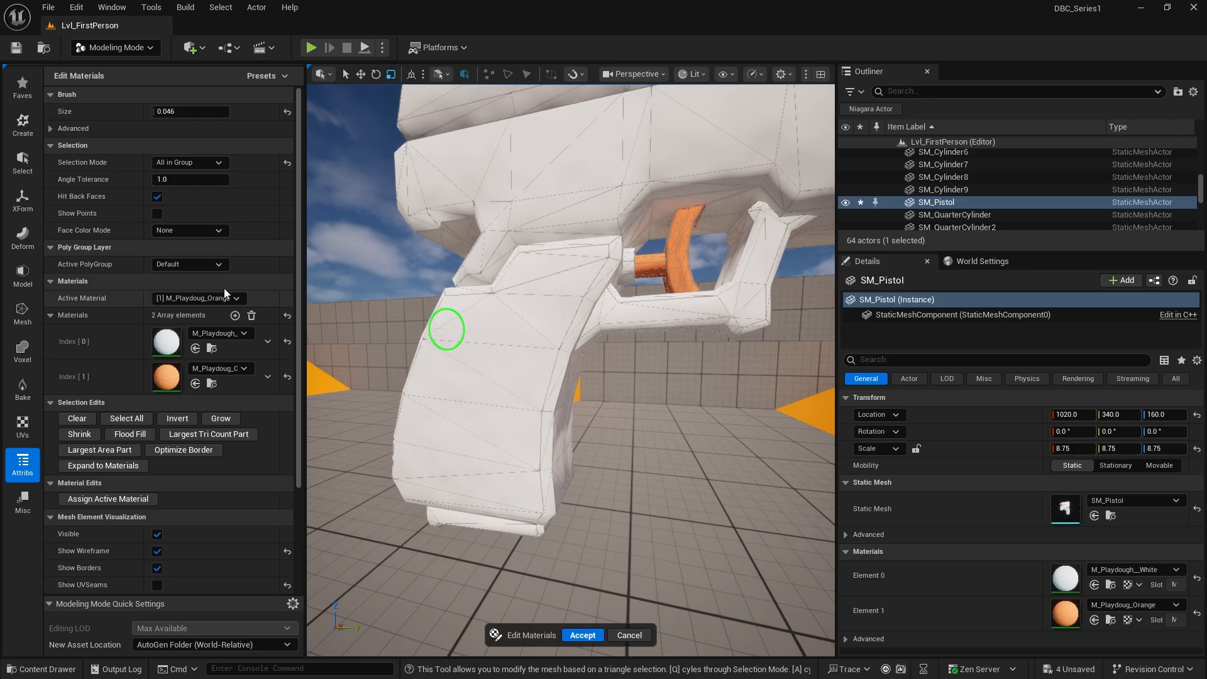
click(235, 316)
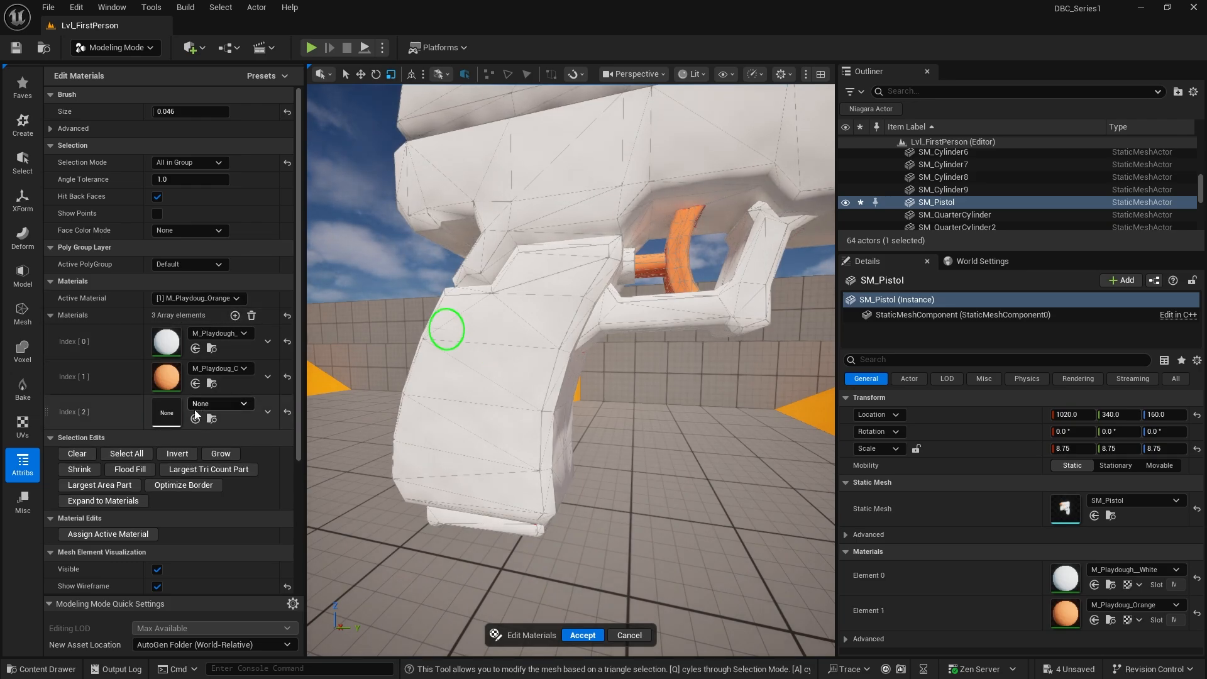
click(216, 403)
text(playdou)
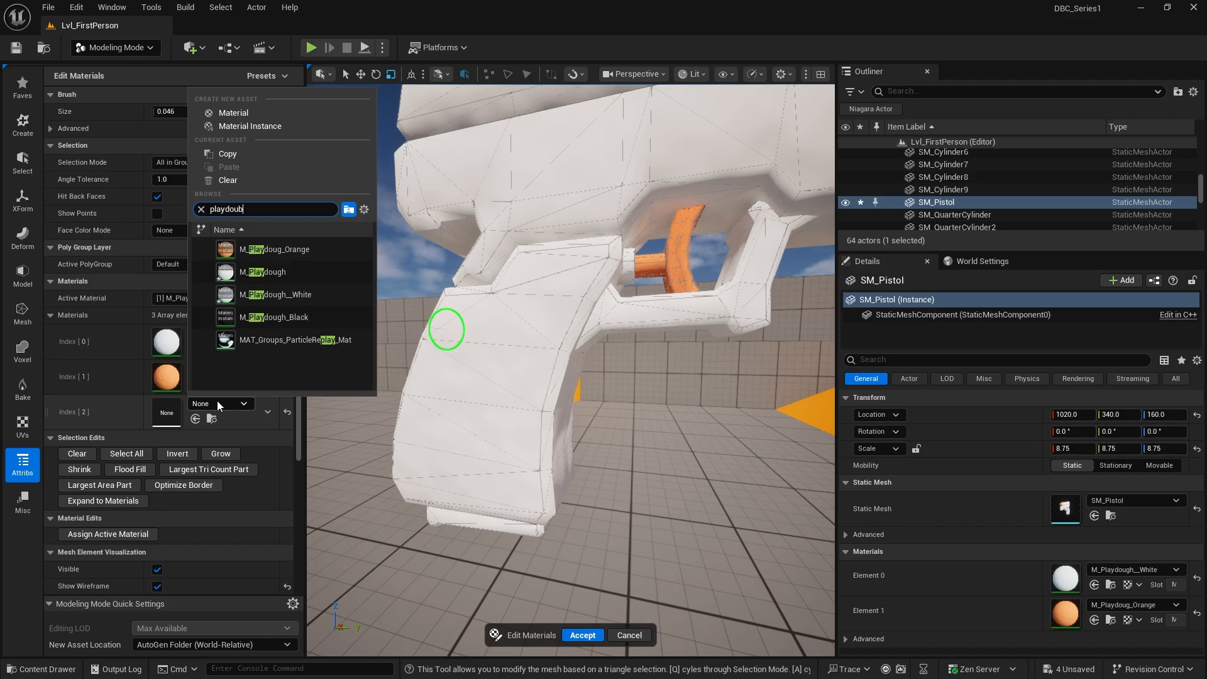
click(296, 321)
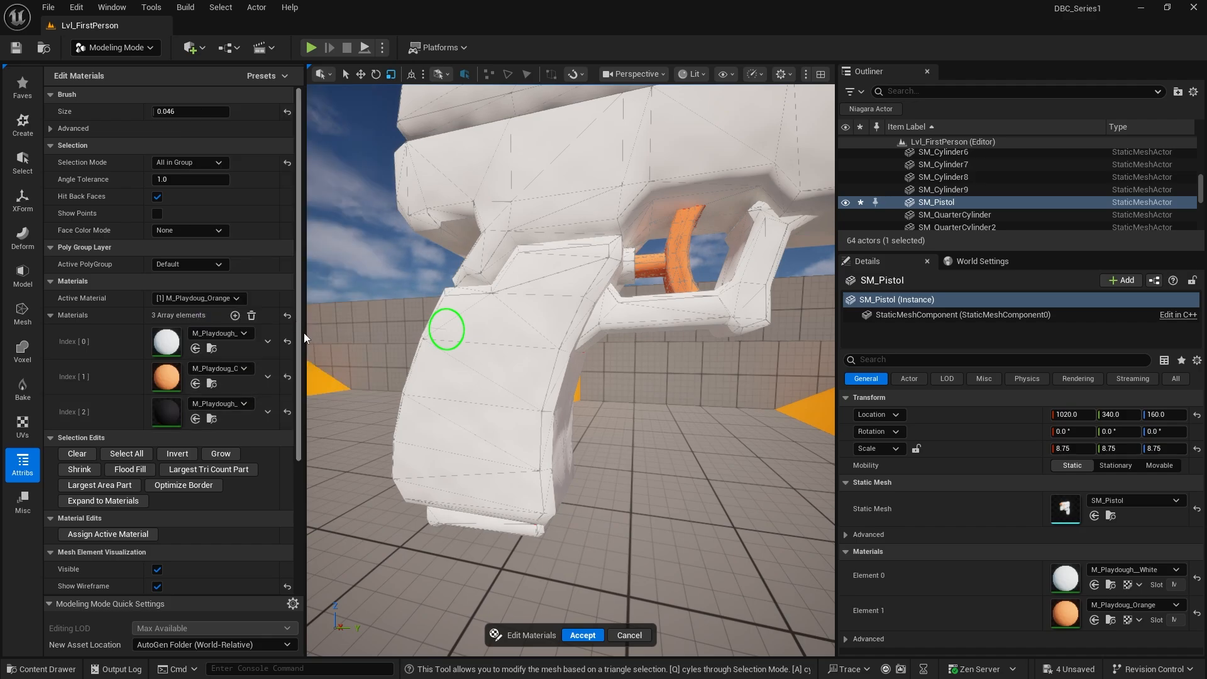
- Select the faces of the pistol's grip and magazine base all the way round, using a brush size of 0.071
click(508, 408)
mouse_move(507, 408)
alt+mouse_down()
mouse_move(568, 438)
mouse_move(479, 317)
mouse_move(456, 328)
alt+mouse_up()
mouse_move(432, 279)
mouse_down()
mouse_move(450, 398)
mouse_move(474, 443)
mouse_up()
mouse_move(459, 377)
right_down()
mouse_move(434, 378)
mouse_move(390, 426)
mouse_move(496, 237)
mouse_move(640, 149)
mouse_move(660, 207)
mouse_move(628, 235)
right_up()
mouse_move(628, 235)
mouse_down()
mouse_move(662, 302)
mouse_move(655, 334)
mouse_up()
mouse_move(676, 345)
right_down()
mouse_move(690, 342)
mouse_move(666, 334)
right_up()
drag(666, 334, 617, 342)
mouse_move(617, 342)
right_down()
mouse_move(563, 359)
mouse_move(618, 356)
right_up()
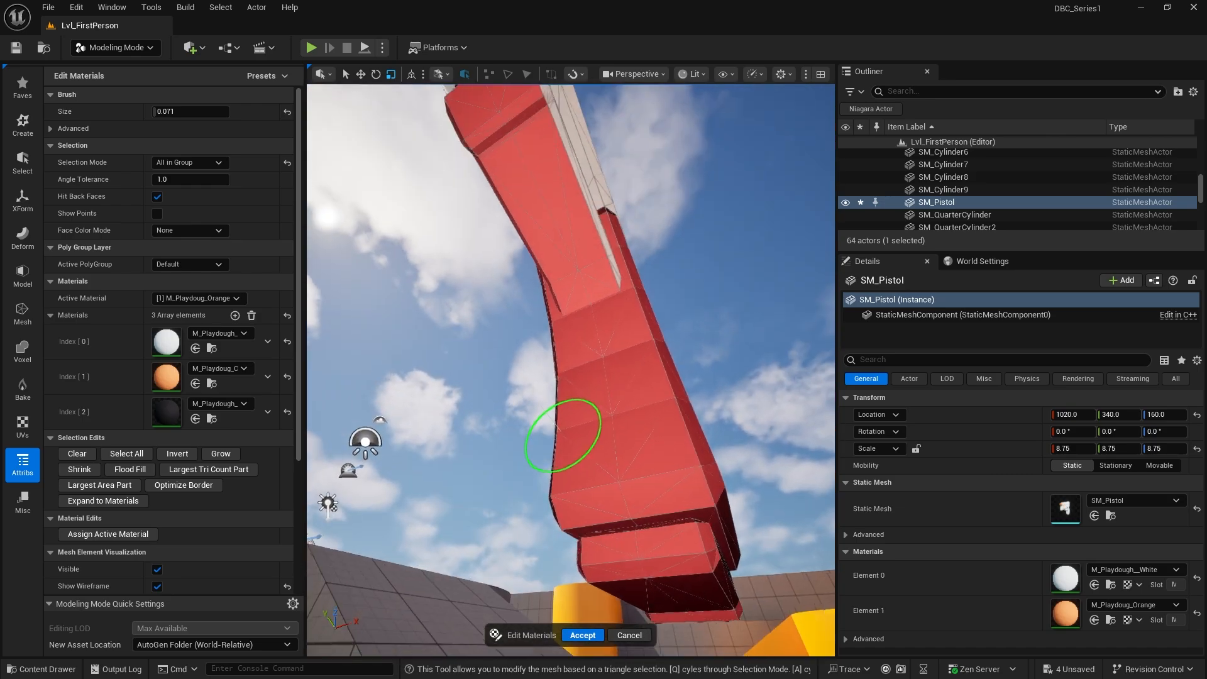
- Extend the selection to the trigger guard and the collar behind the trigger with a brush size of 0.096
right_drag(571, 371, 650, 251)
right_drag(643, 343, 595, 358)
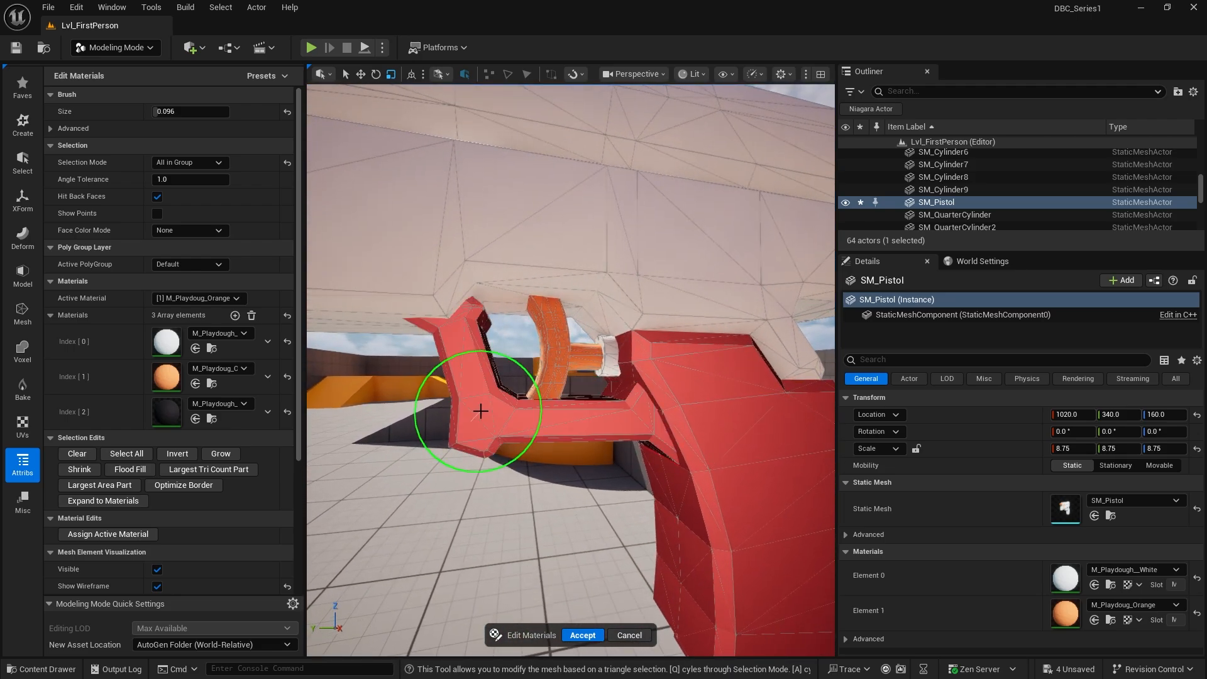
right_drag(525, 420, 478, 401)
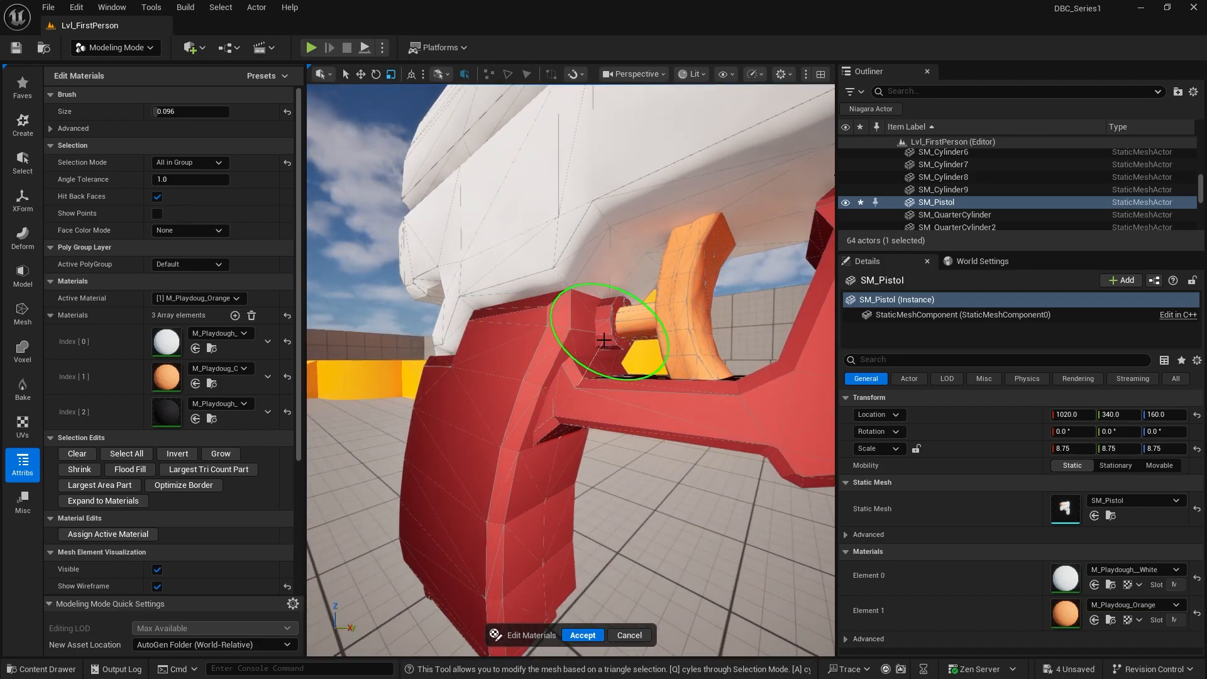
- Add the recessed opening on top of the slide and the hammer at the pistol's rear to the selection
right_drag(520, 393, 532, 398)
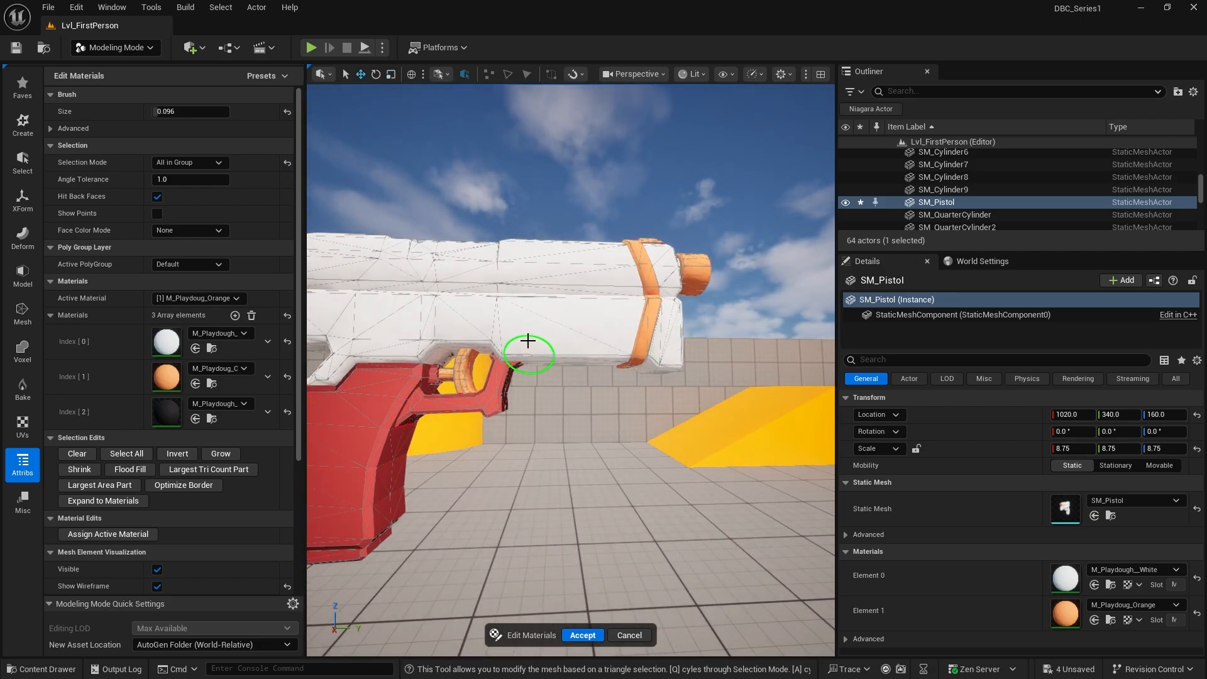
right_drag(530, 375, 530, 376)
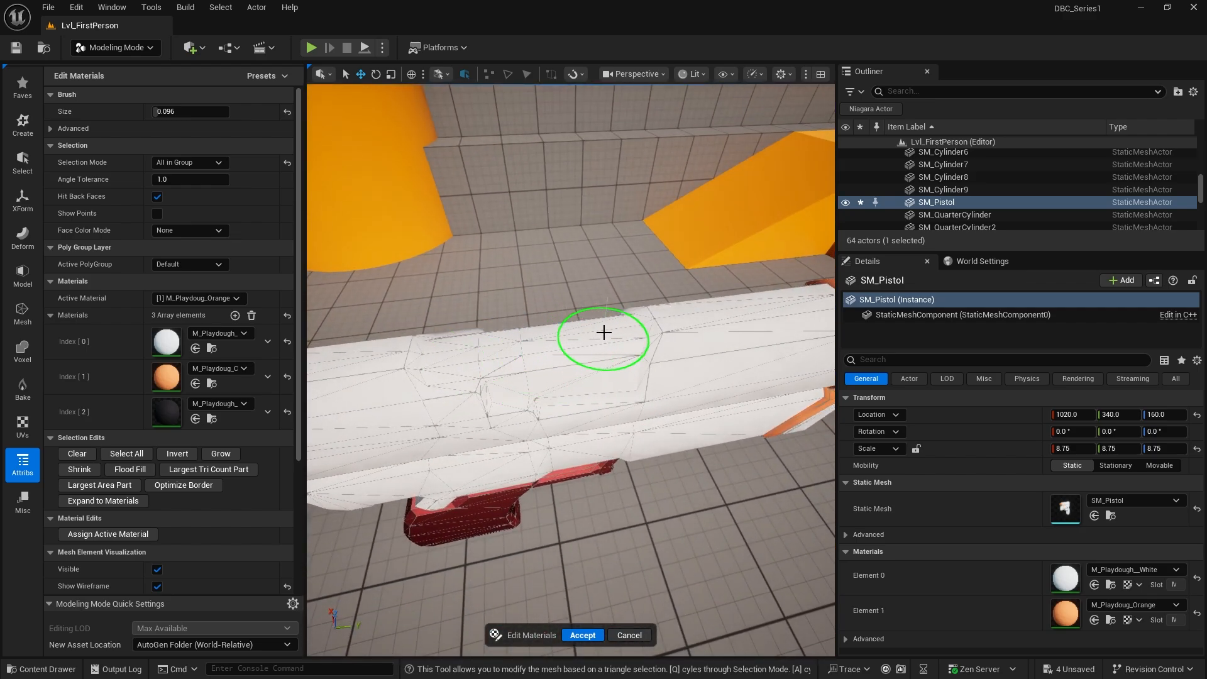
right_drag(549, 409, 547, 408)
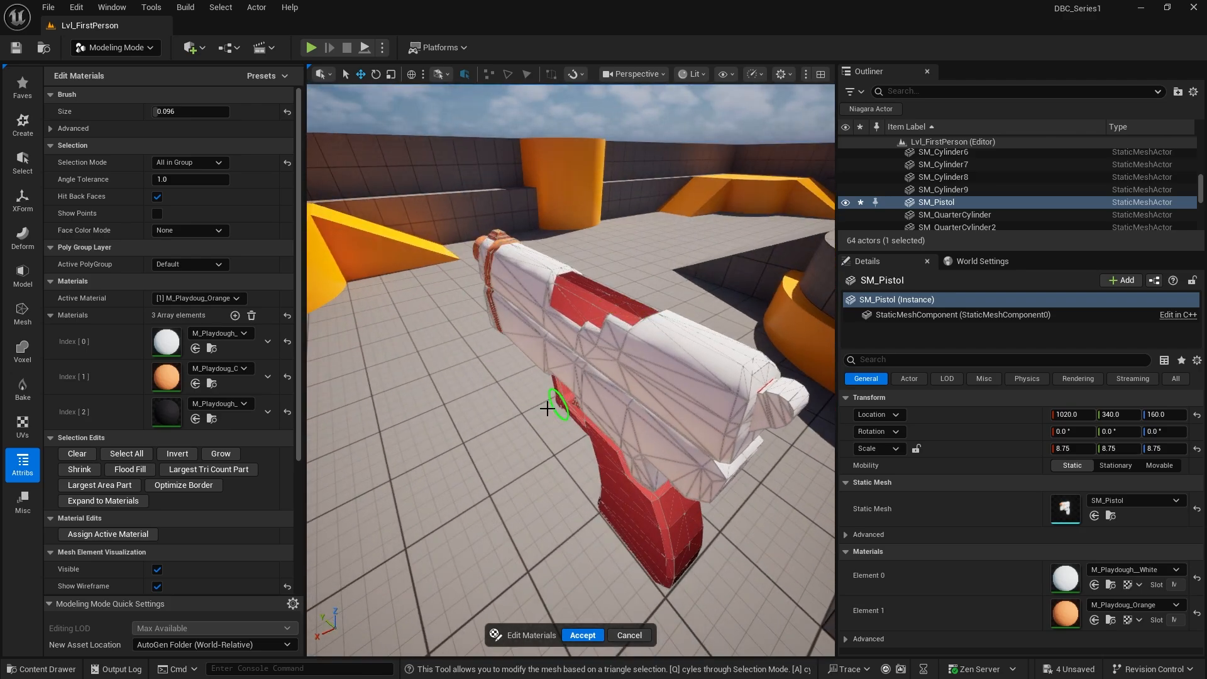
right_drag(692, 413, 700, 432)
right_drag(581, 294, 581, 293)
right_drag(636, 363, 658, 399)
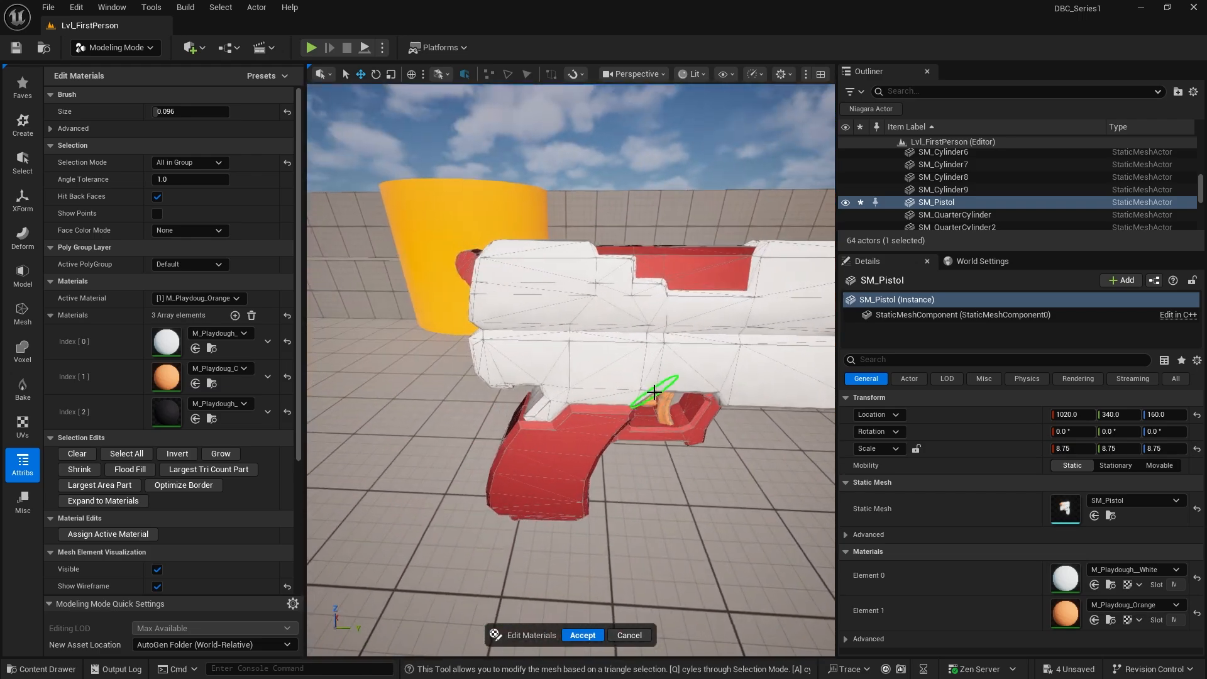
- Make M_Playdough_Black the active material, assign it to the selected faces and accept the material edits
click(198, 298)
click(218, 335)
click(125, 538)
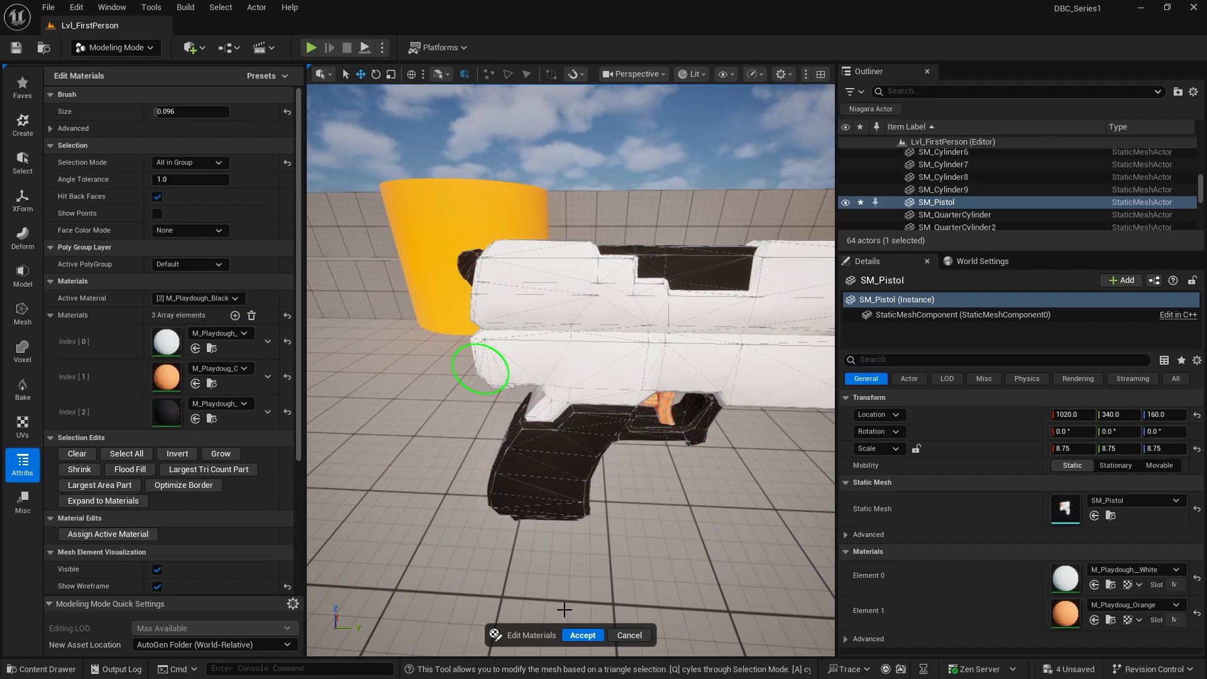
click(576, 635)
- Start the Dynamic Sculpt deform tool on SM_Pistol and bring the muzzle end into view for sculpting
right_drag(620, 501, 620, 501)
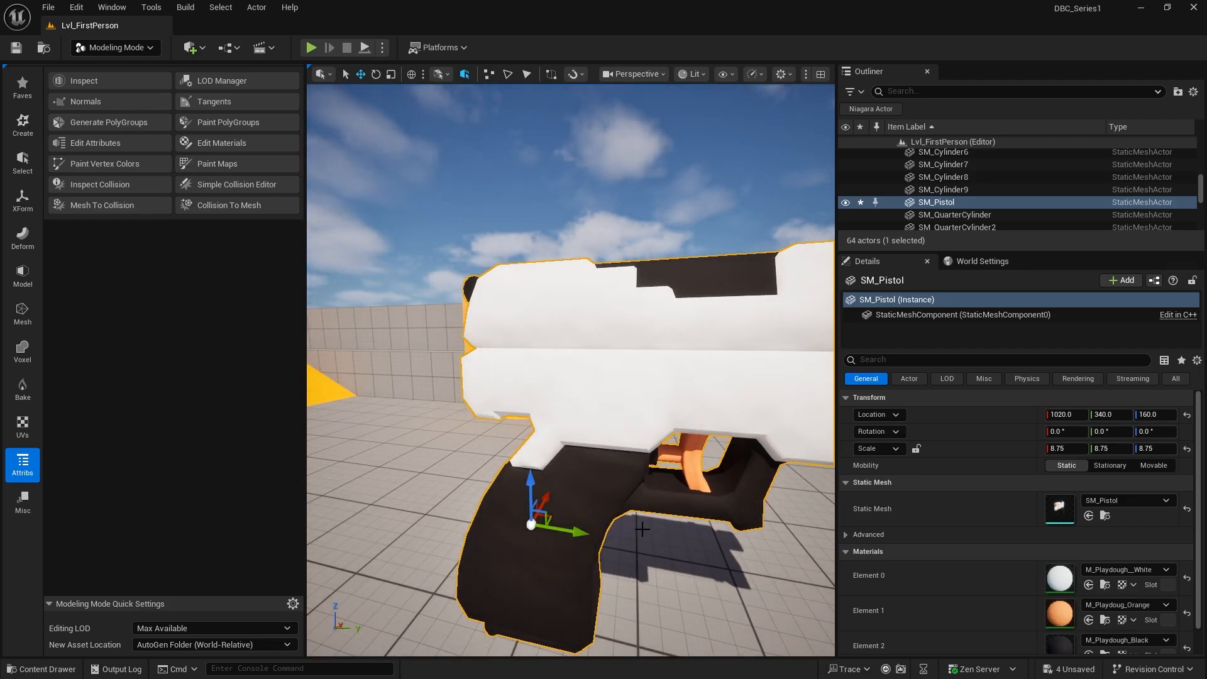
right_drag(648, 500, 649, 500)
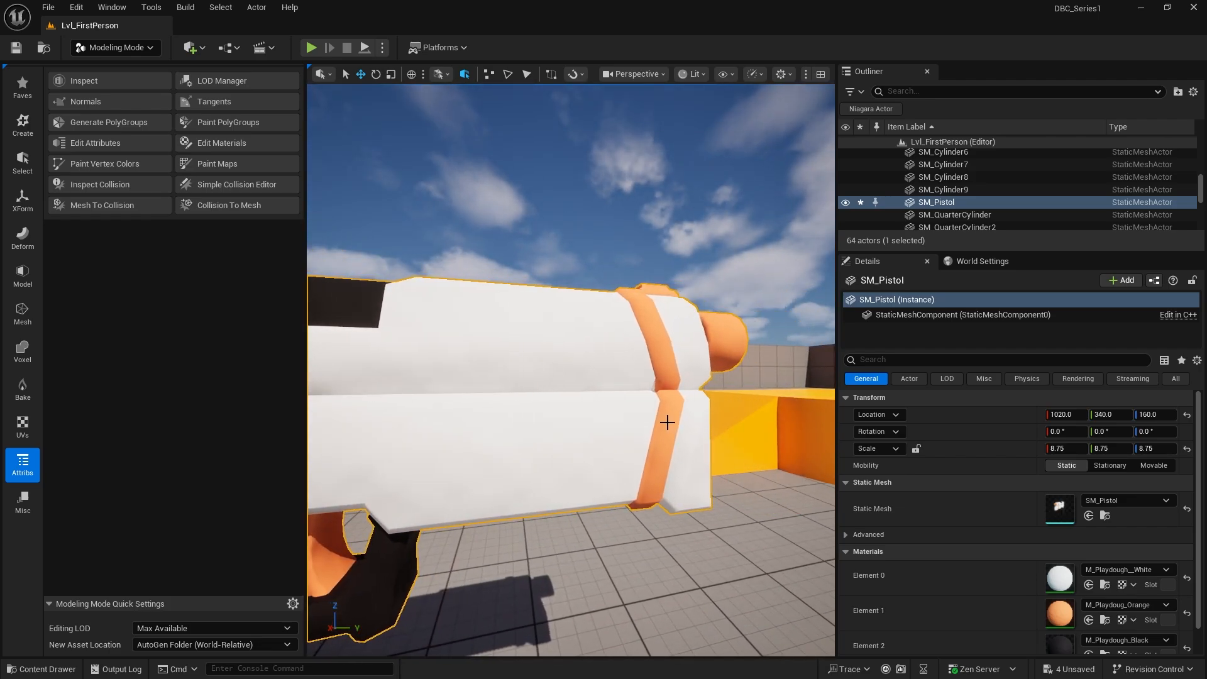
right_drag(690, 384, 691, 384)
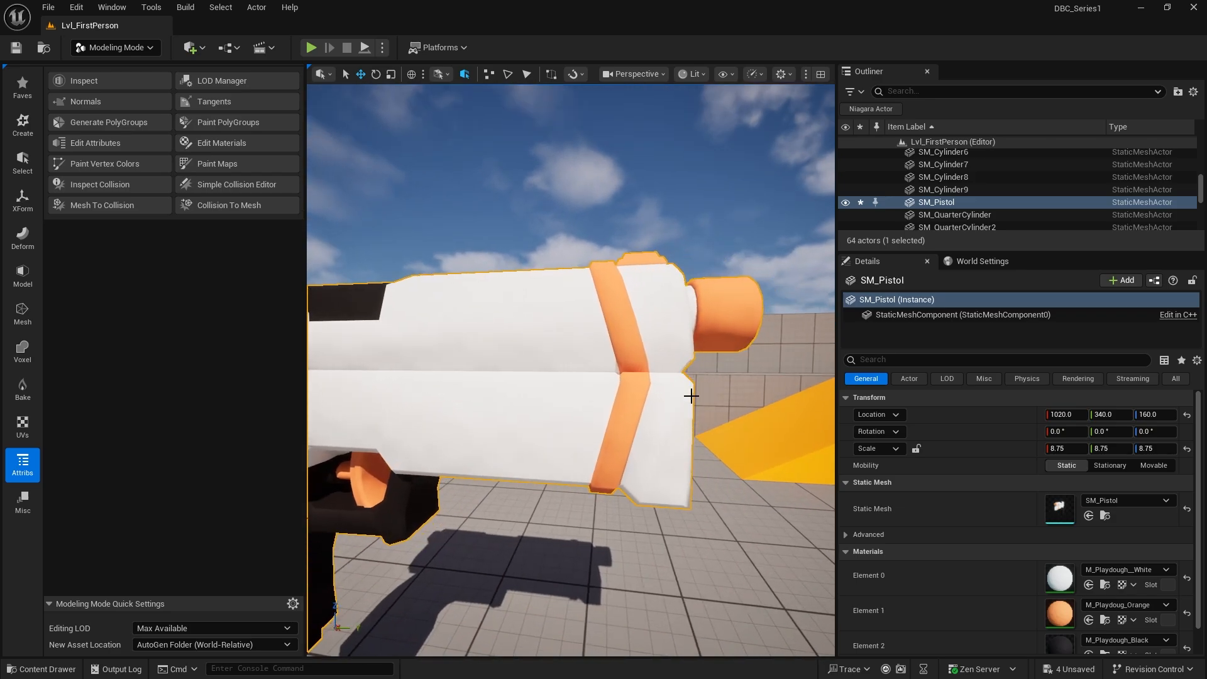
right_drag(686, 498, 686, 497)
right_drag(655, 413, 654, 412)
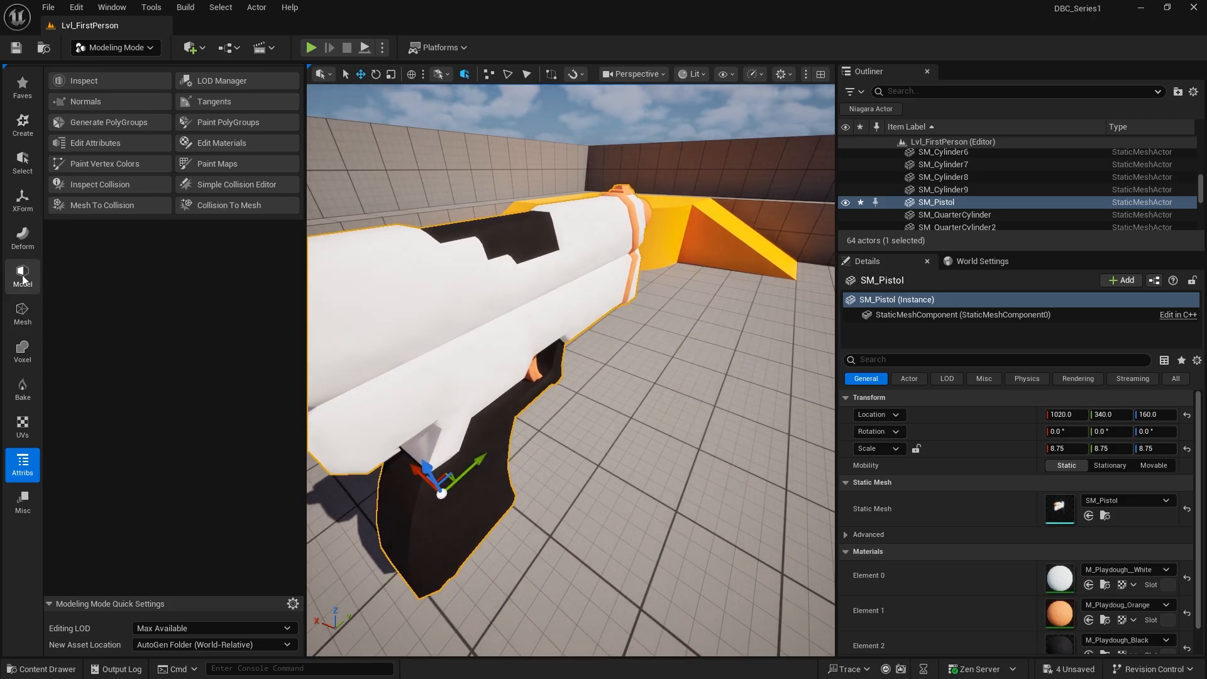
click(21, 238)
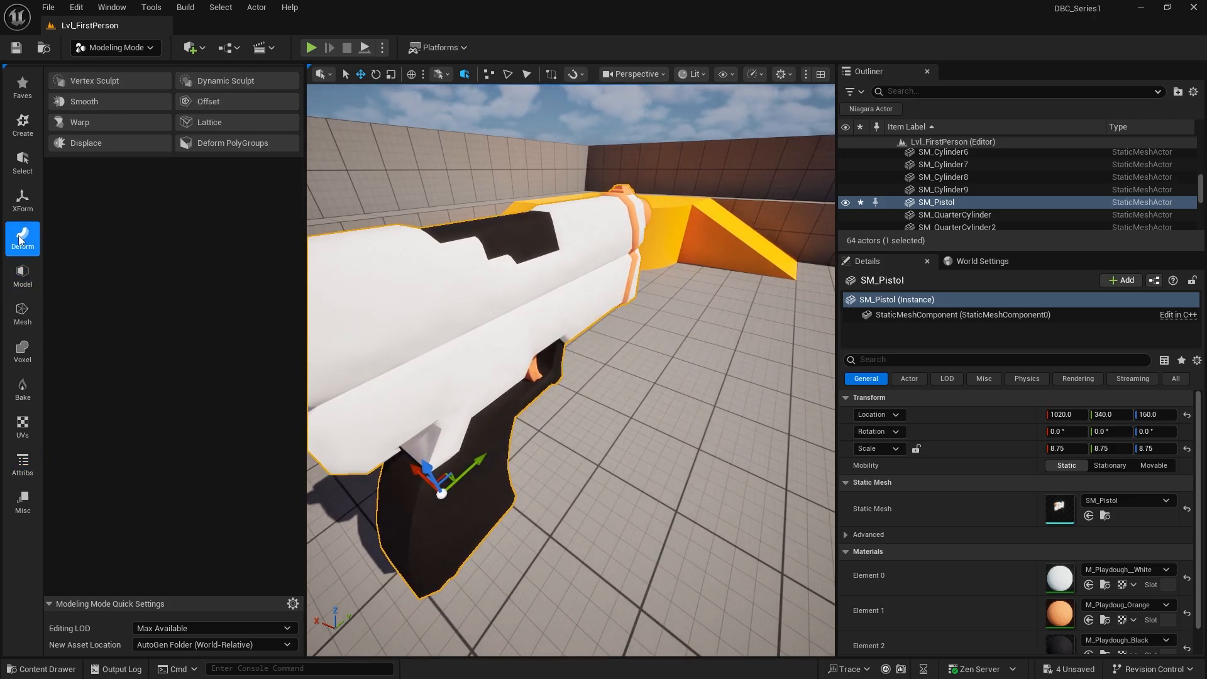
click(205, 82)
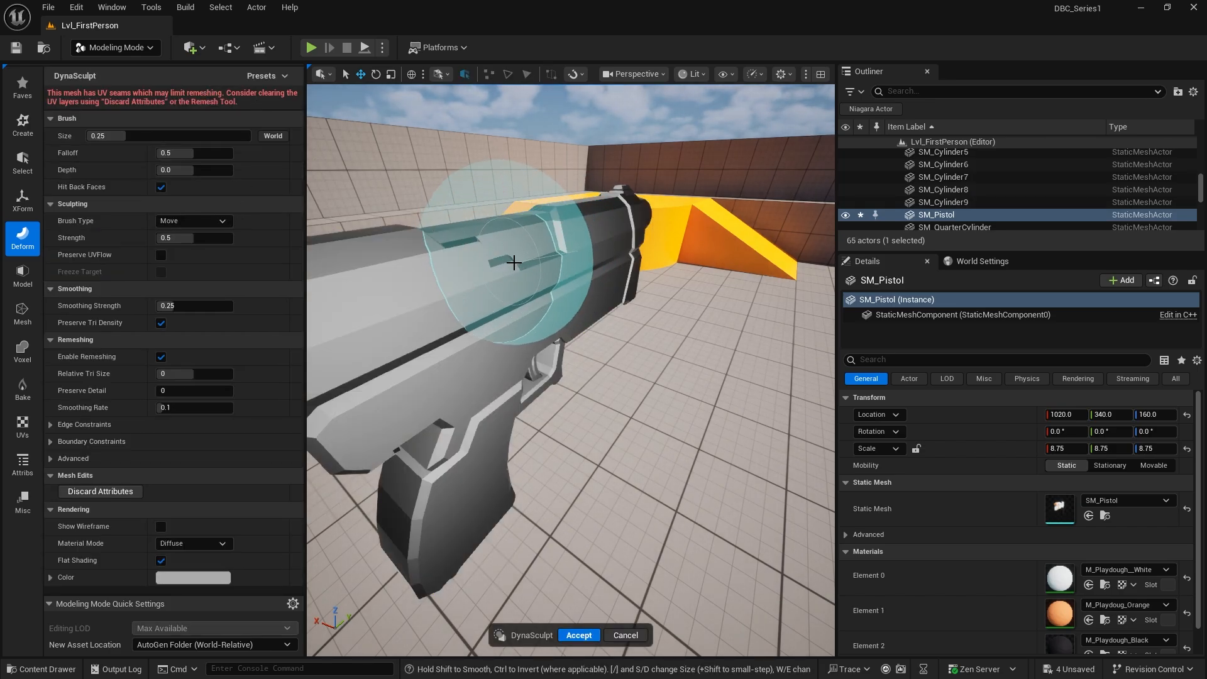
mouse_move(488, 280)
right_down()
mouse_move(377, 284)
mouse_move(442, 277)
right_up()
key(d)
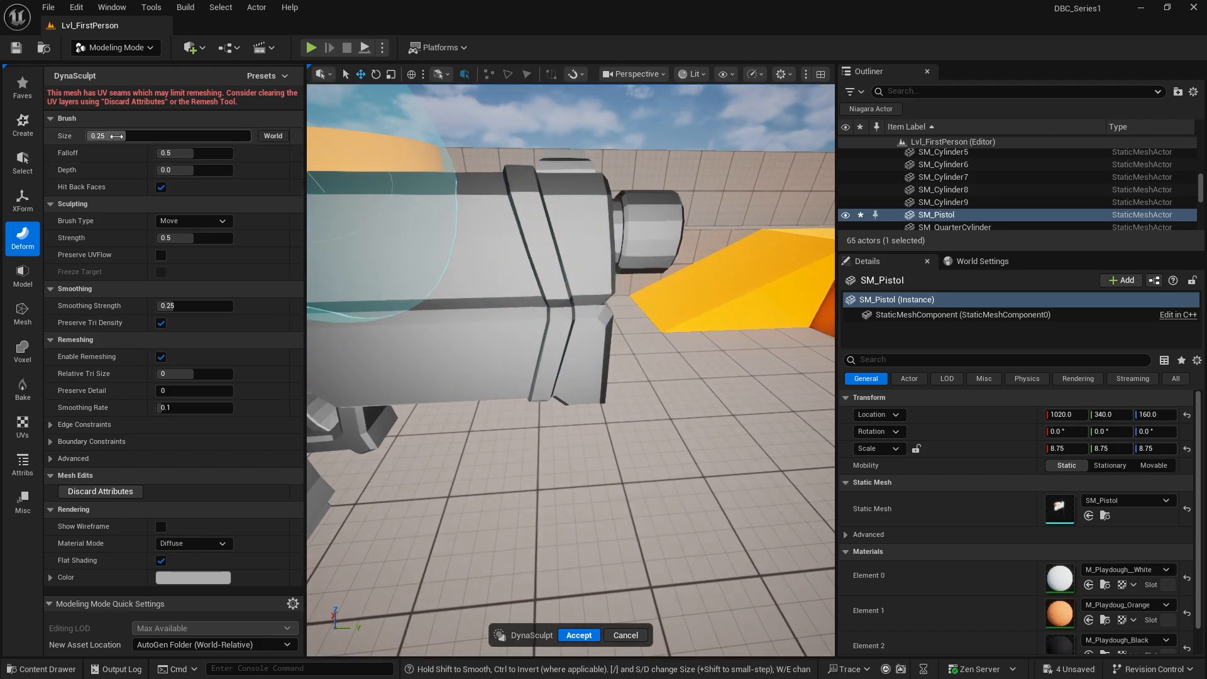
- Set the sculpting Brush Type to Smooth and the brush size to 0.02
click(226, 223)
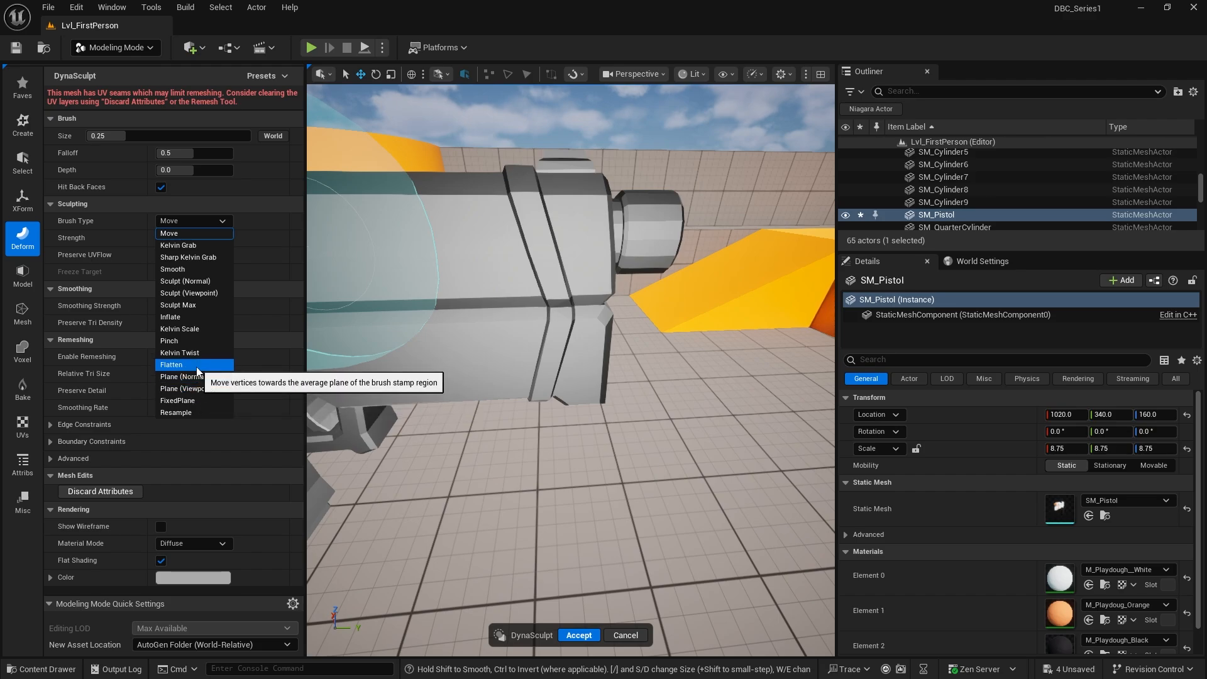
click(190, 270)
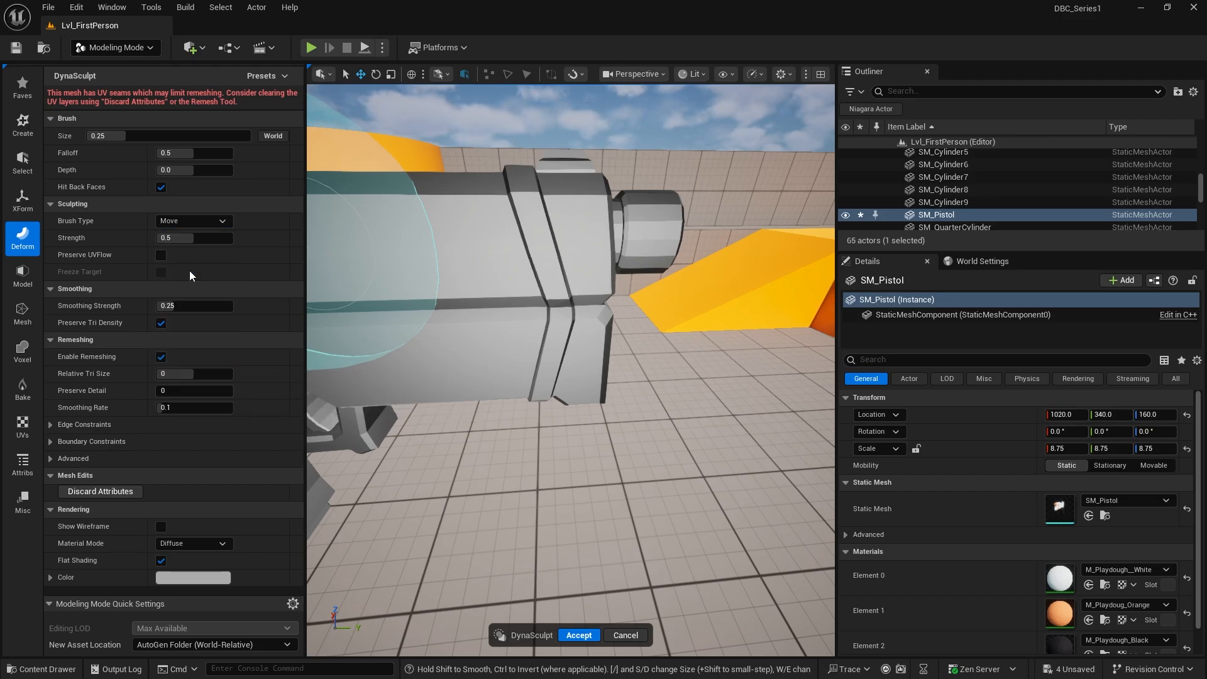
click(107, 136)
text(0.11)
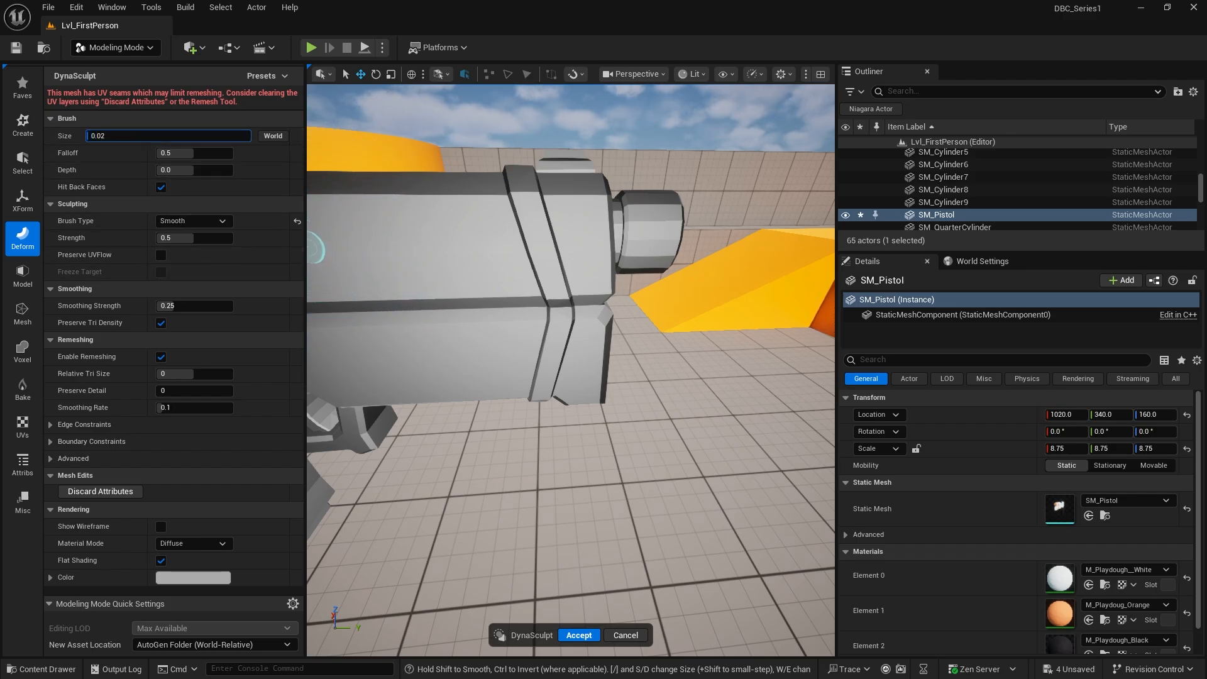
- Try smoothing the pistol's front edge behind the muzzle with a smoothing strength of 0.3172
drag(92, 136, 94, 136)
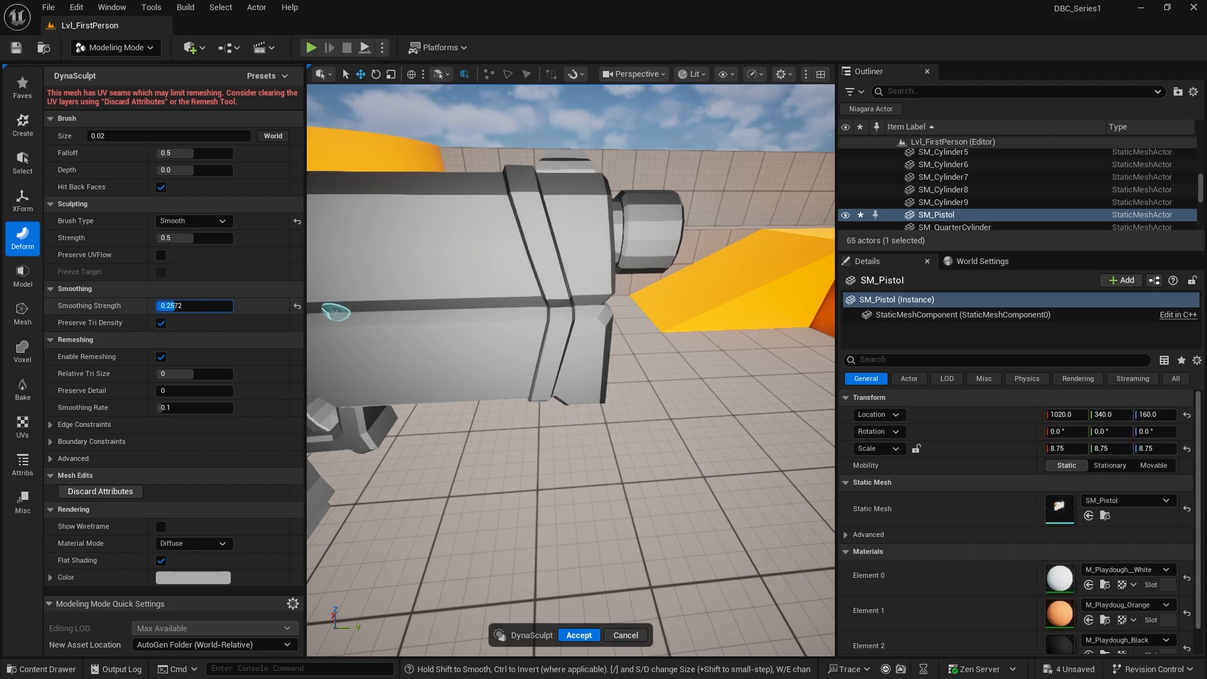
drag(181, 307, 180, 306)
right_drag(472, 345, 390, 415)
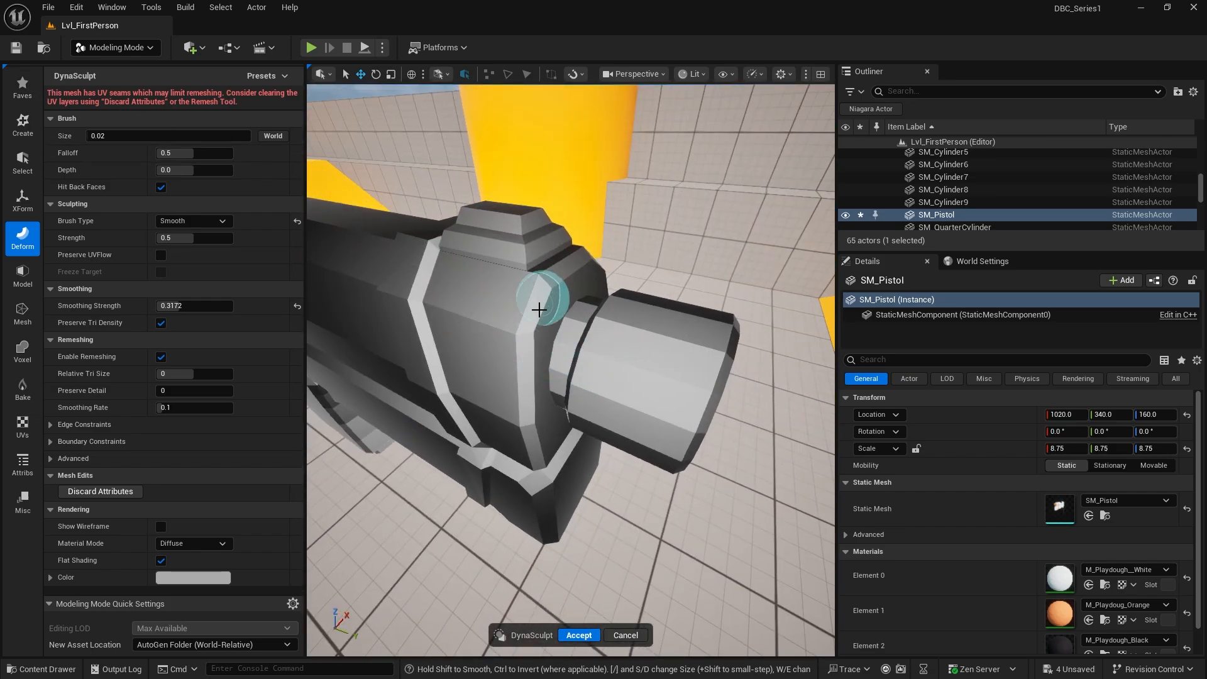
mouse_move(547, 290)
mouse_down()
mouse_move(532, 326)
mouse_move(539, 342)
mouse_up()
mouse_move(540, 342)
right_down()
mouse_move(566, 377)
mouse_move(537, 348)
right_up()
key(ctrl+z)
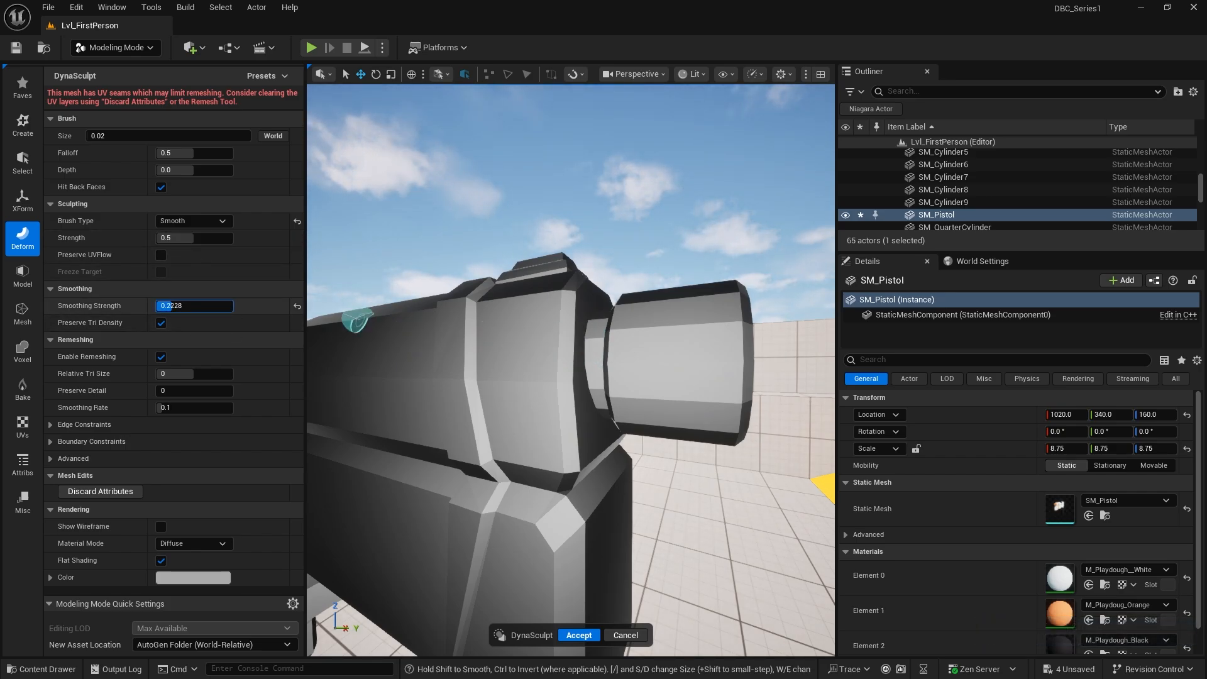
- Test smoothing the front edge at strength 0.102, without and with Preserve UVFlow, undoing each stroke, and accept the sculpt session
drag(570, 340, 571, 297)
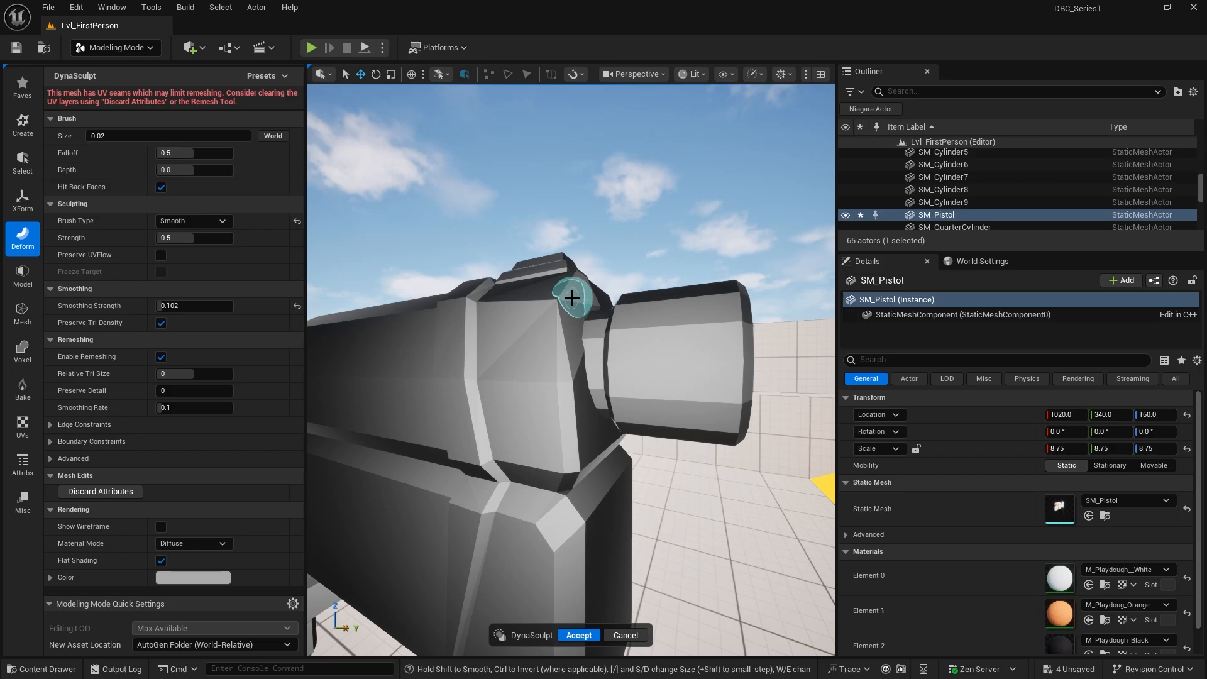
key(ctrl+z)
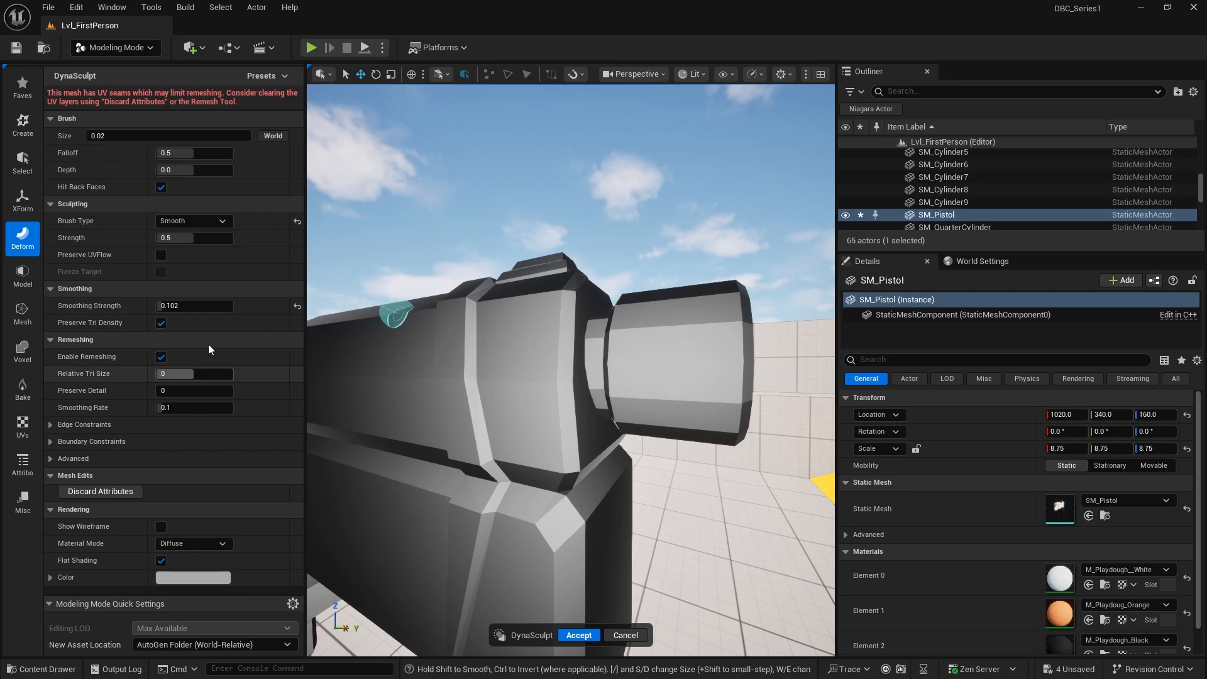
click(161, 255)
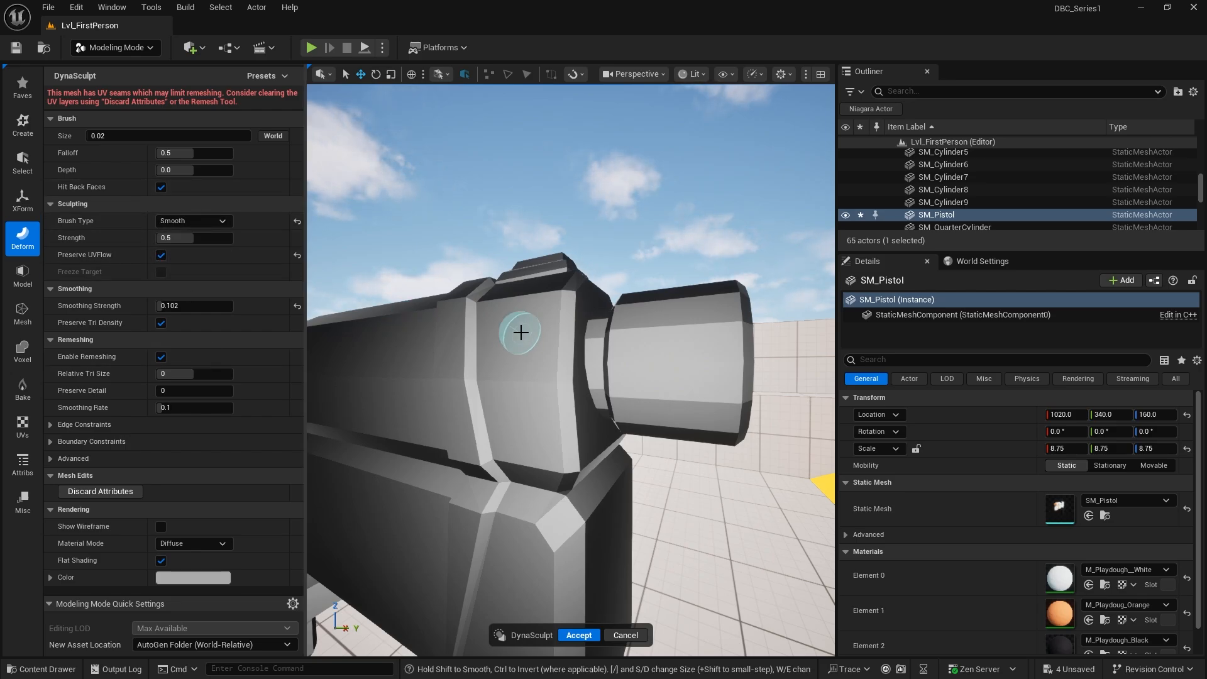
mouse_move(566, 302)
mouse_down()
mouse_move(571, 461)
mouse_move(566, 366)
mouse_up()
key(d)
mouse_move(562, 378)
right_down()
mouse_move(494, 383)
mouse_move(553, 403)
mouse_move(608, 392)
right_up()
key(ctrl+z)
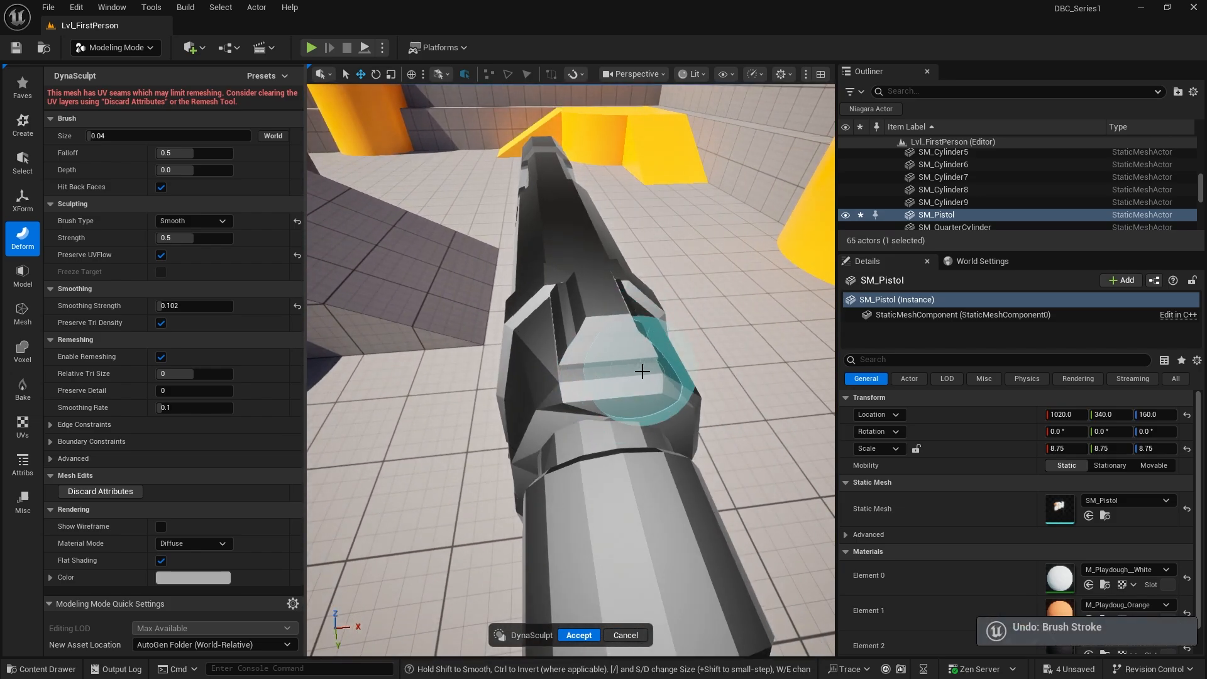
right_drag(622, 351, 531, 356)
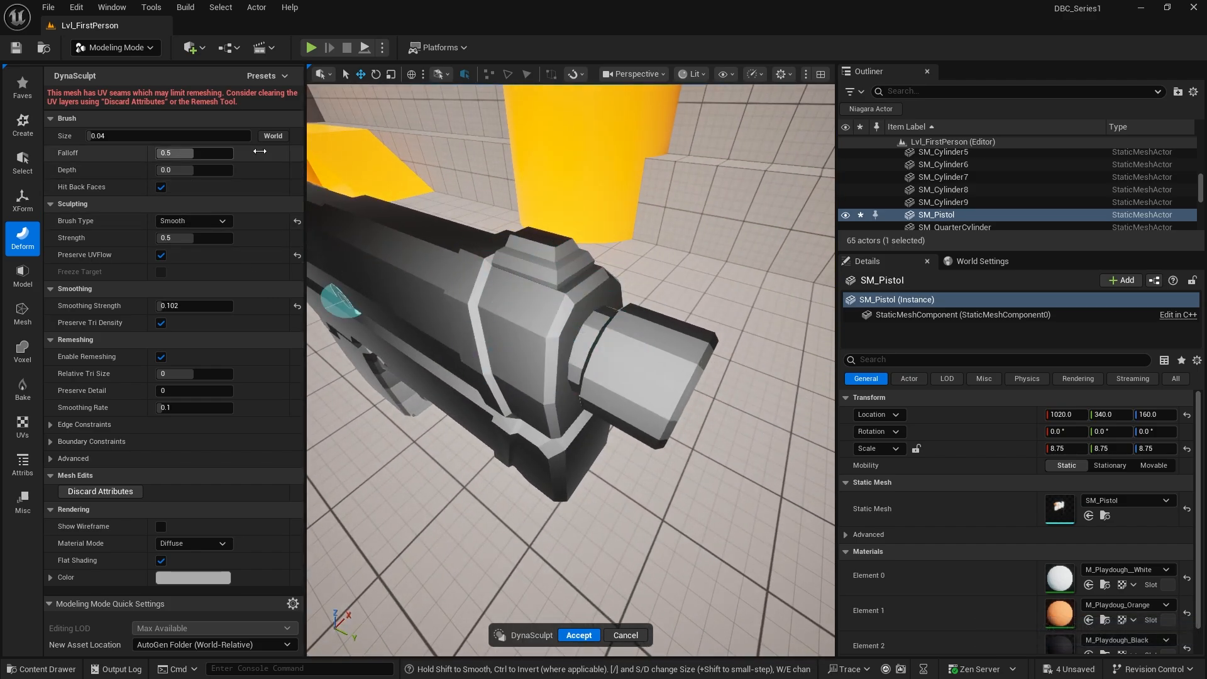
click(579, 635)
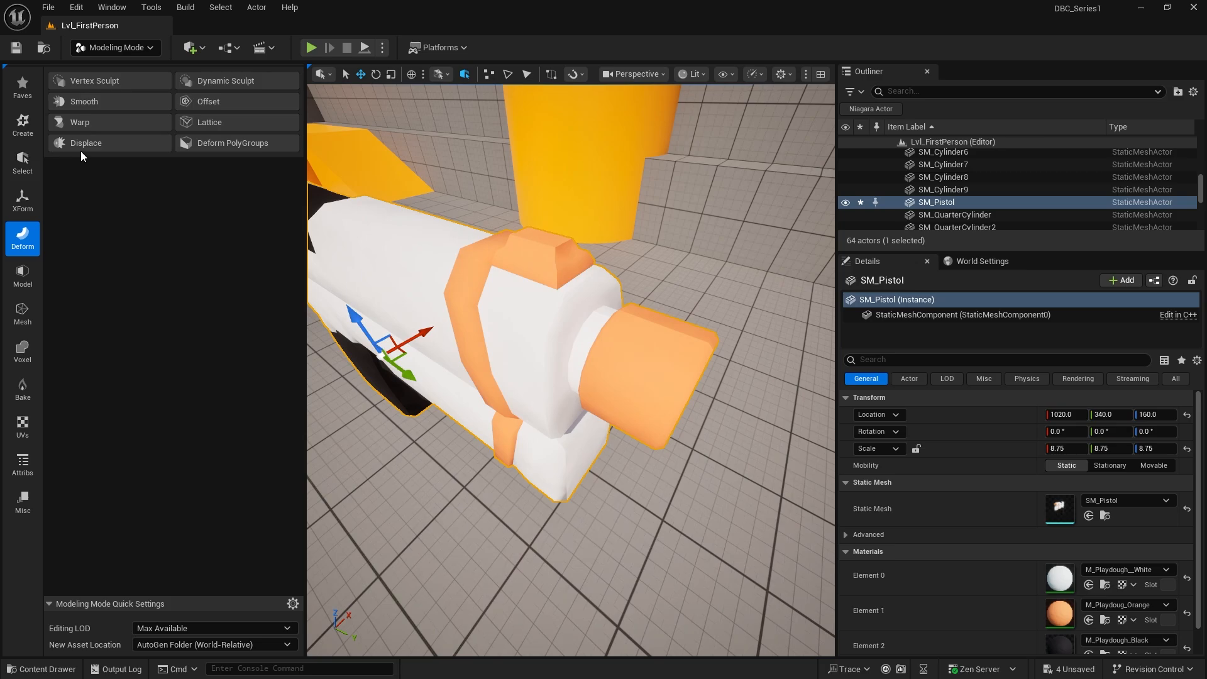
- Remesh SM_Pistol with a target triangle count of 5000 and Mixed smoothing, and accept the result
click(26, 209)
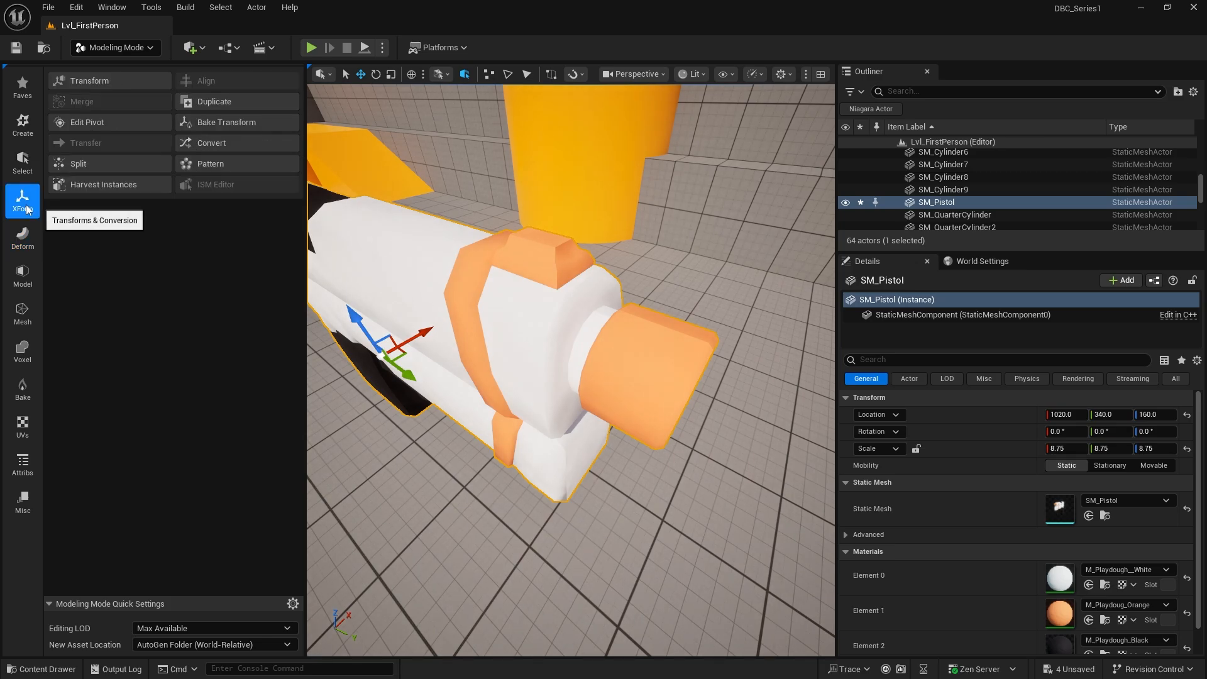
click(23, 285)
click(38, 322)
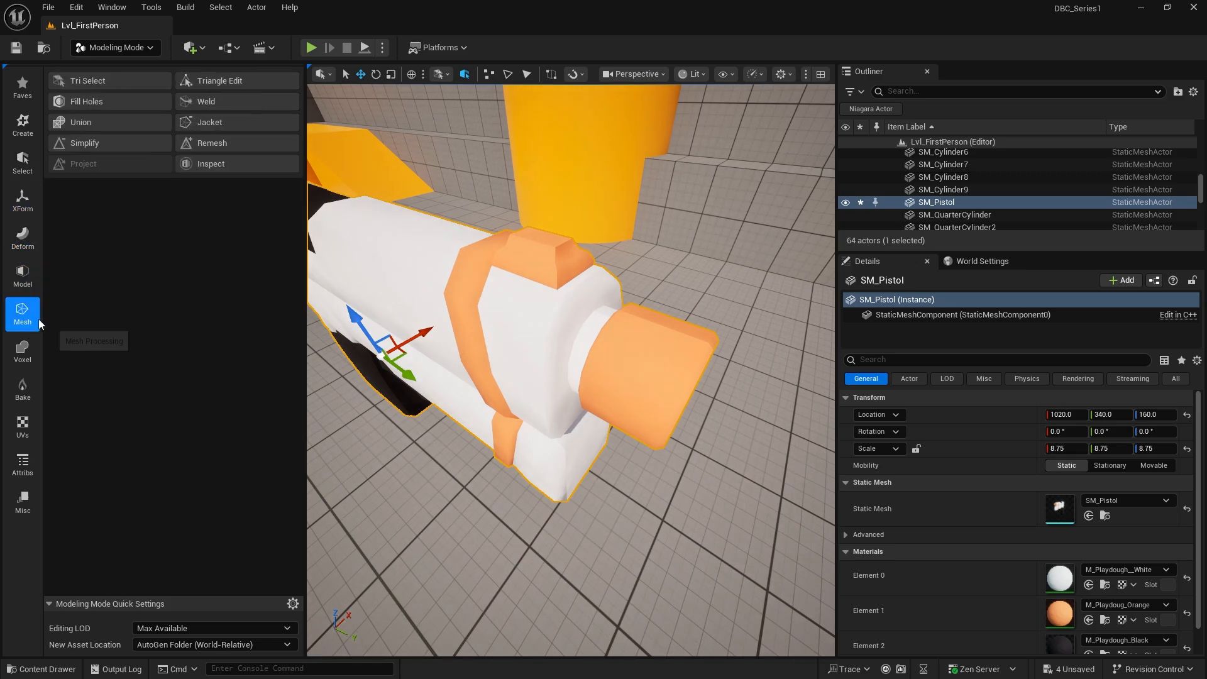
click(225, 144)
key(a)
right_drag(581, 464, 710, 462)
key(d)
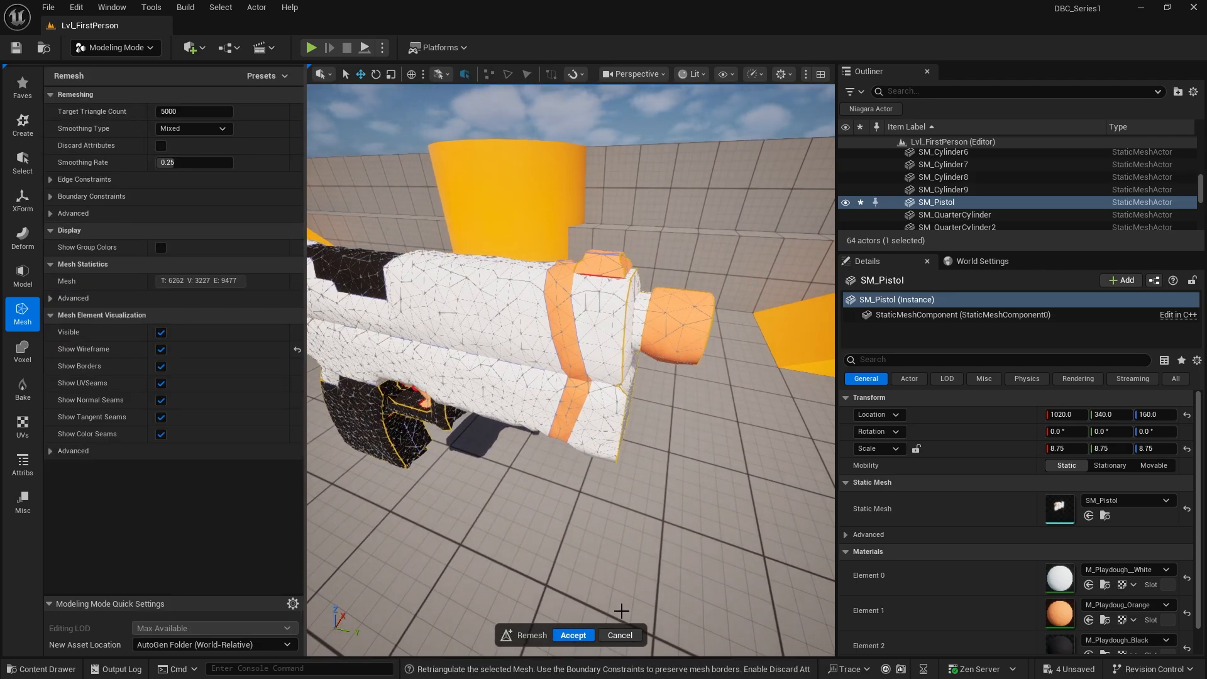
click(571, 634)
- Start a Dynamic Sculpt session on the remeshed pistol and set the brush type to Move
right_drag(571, 371, 522, 359)
key(d)
key(w)
key(a)
key(a)
key(d)
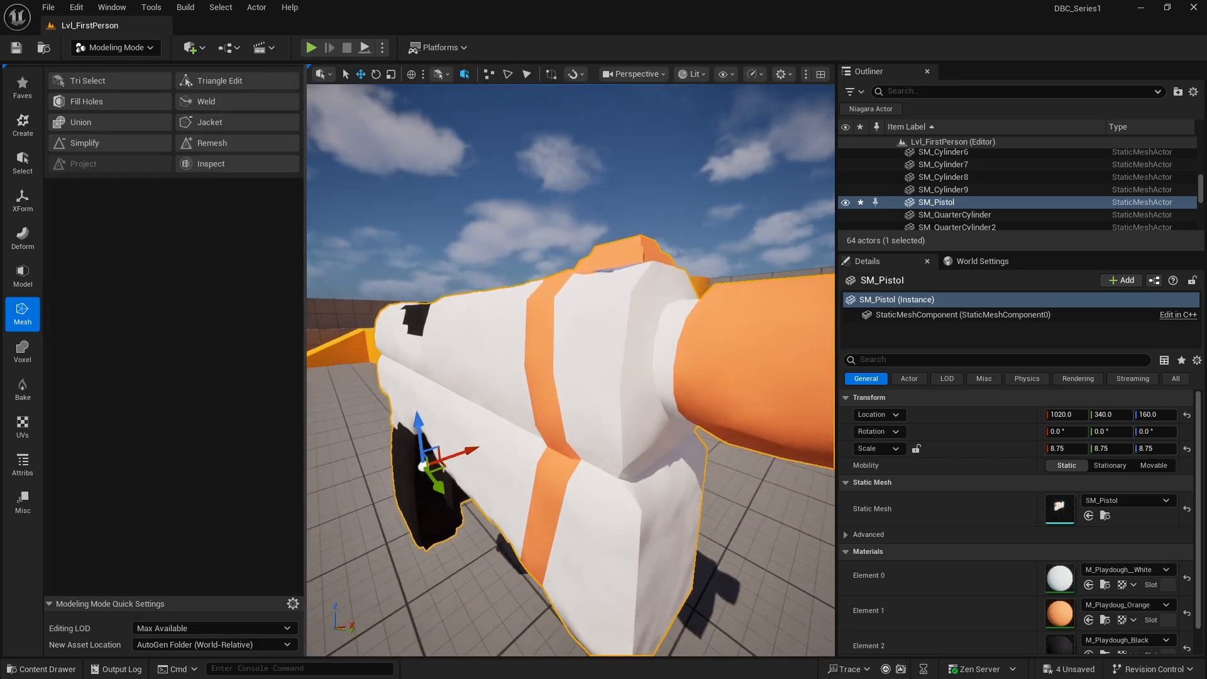
key(s)
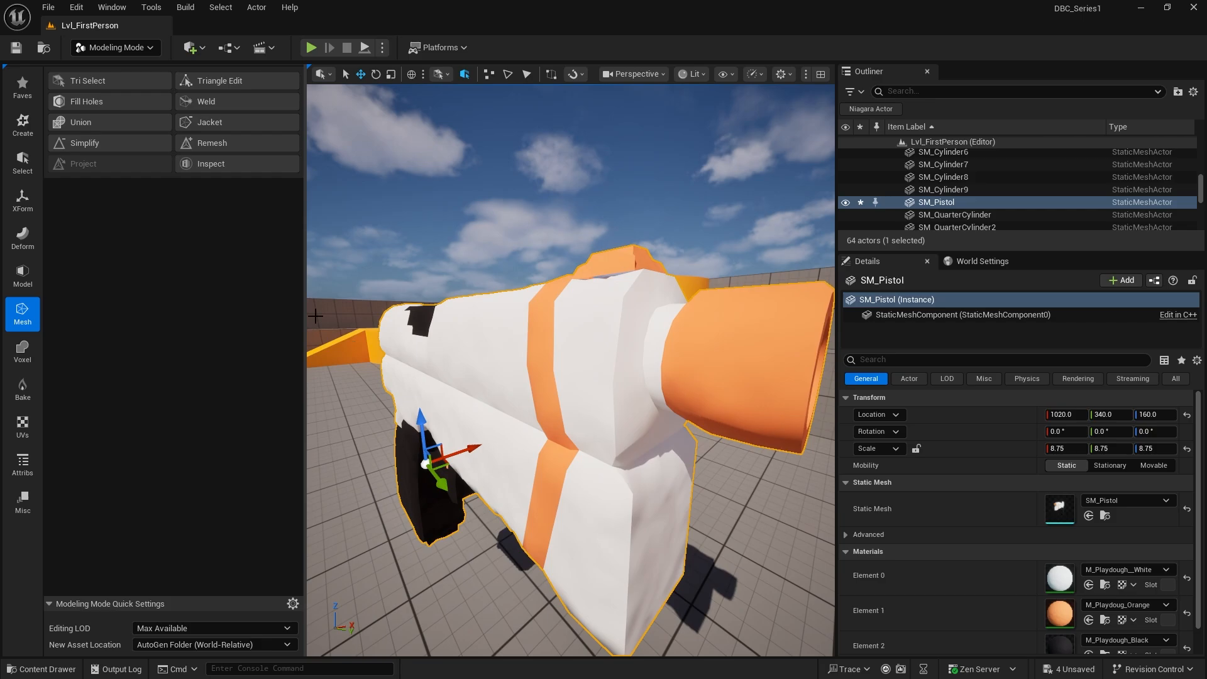
click(28, 273)
click(22, 238)
click(244, 80)
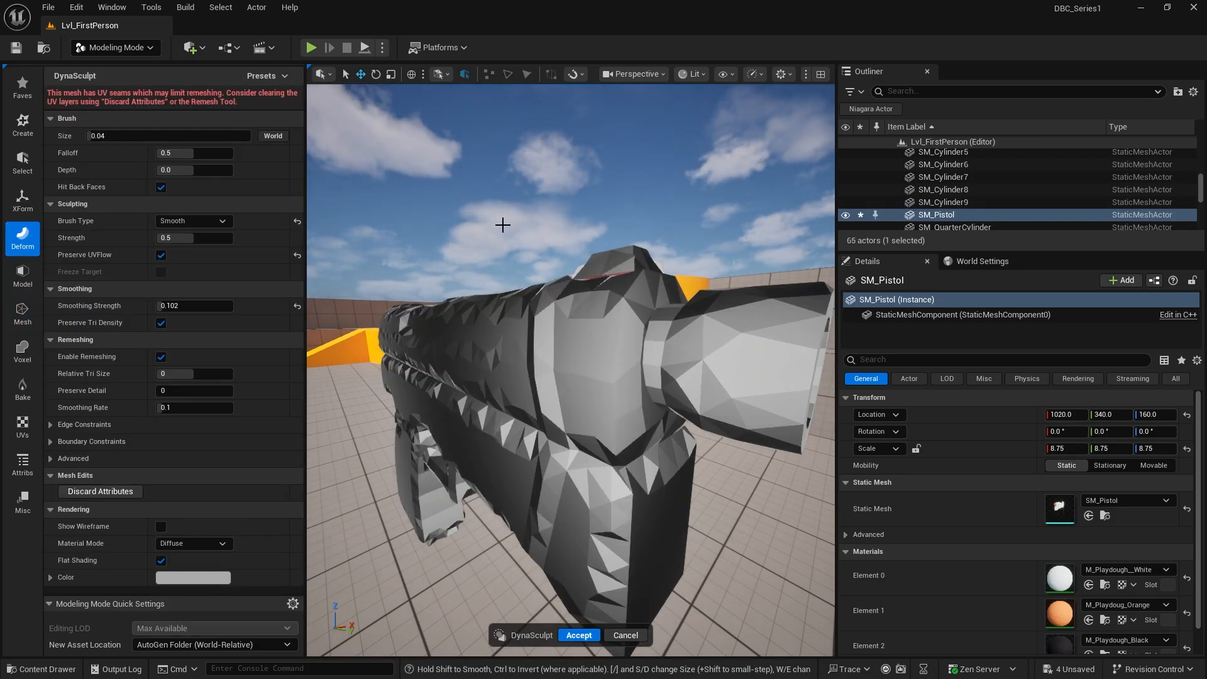
click(189, 220)
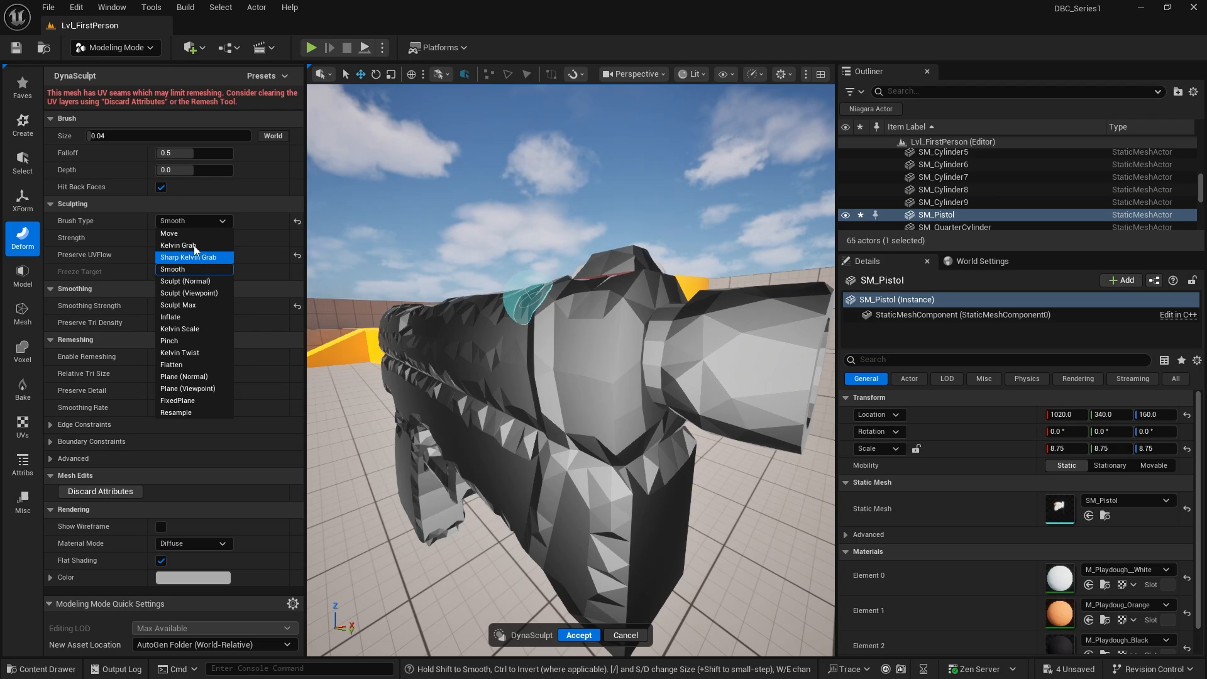
click(191, 234)
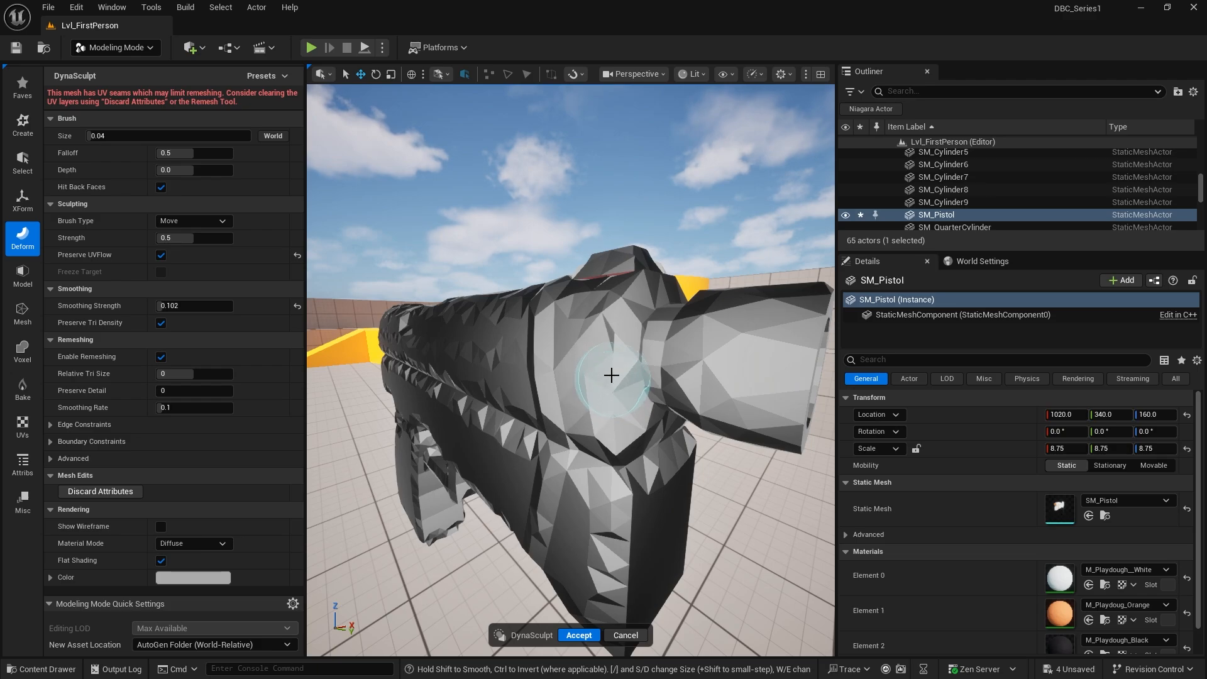
- Reshape the front face of the block below the muzzle with Move strokes at brush size 0.04
right_drag(629, 308, 560, 314)
mouse_move(585, 451)
mouse_down()
mouse_move(605, 521)
mouse_move(624, 541)
mouse_up()
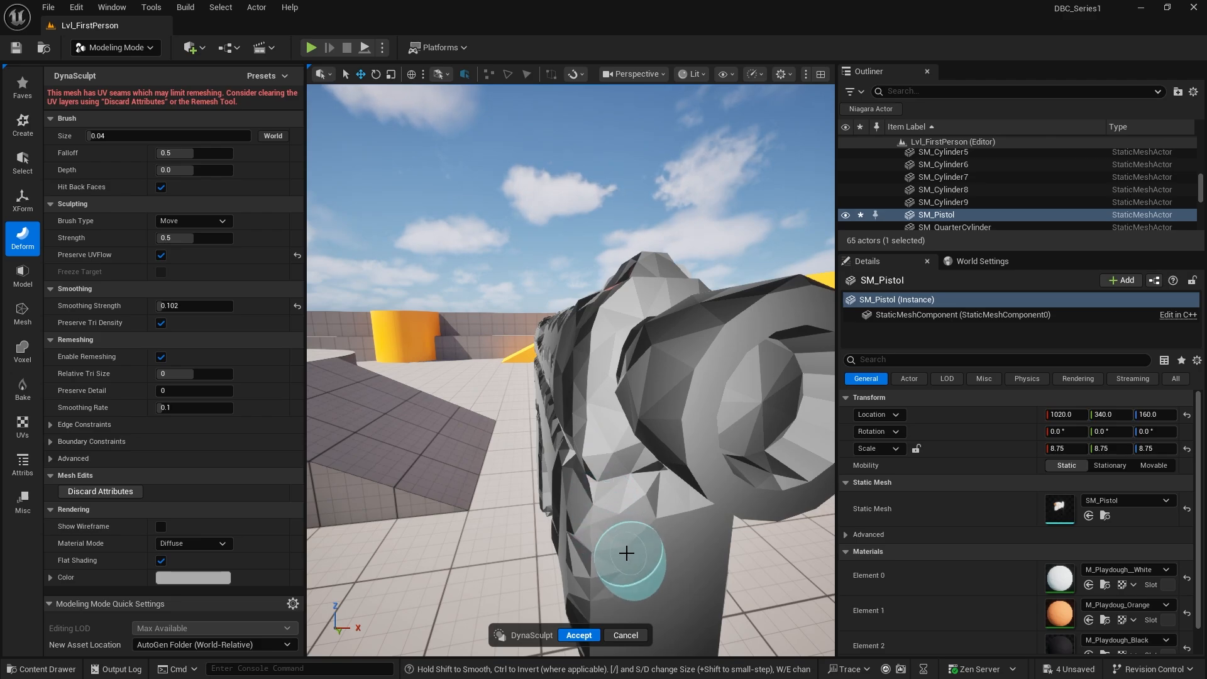
mouse_move(617, 574)
right_down()
mouse_move(512, 499)
mouse_move(328, 405)
mouse_move(468, 425)
right_up()
mouse_move(473, 406)
mouse_down()
mouse_move(471, 485)
mouse_move(500, 533)
mouse_up()
right_drag(504, 550, 502, 501)
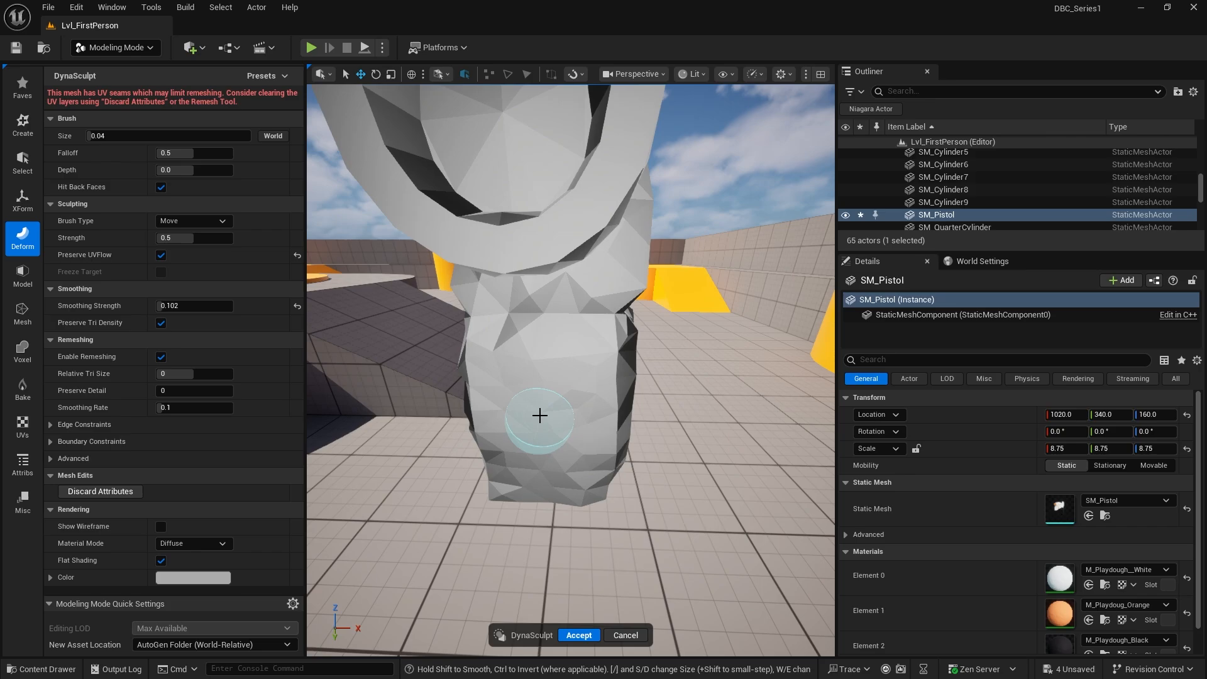
- Enlarge the brush to 0.07 and pull the muzzle slightly upward to deform its shape
right_drag(590, 413, 639, 506)
key(])
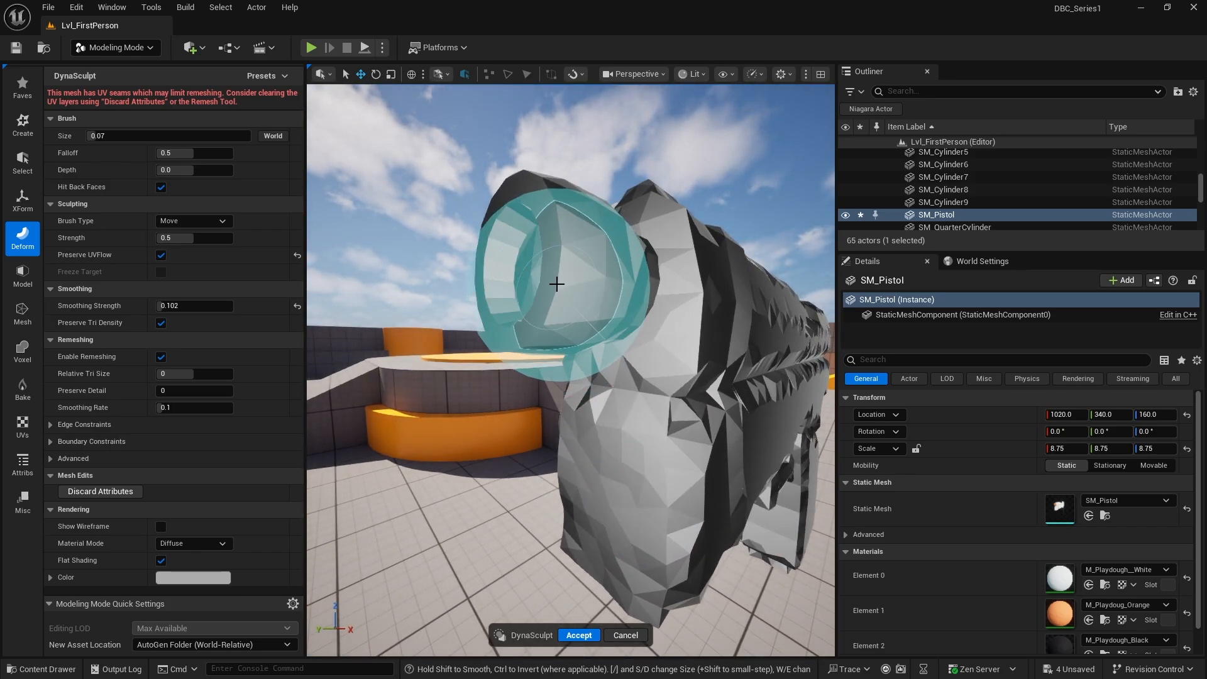
drag(556, 277, 552, 246)
key(a)
right_drag(557, 243, 559, 243)
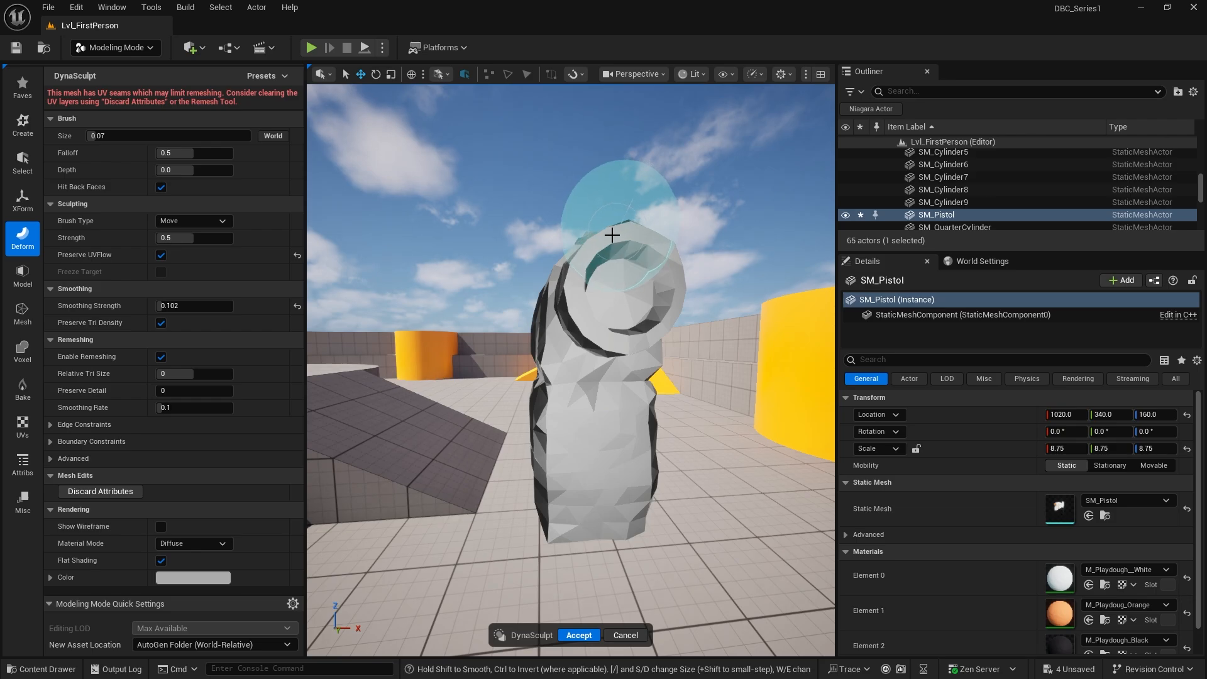
- Examine the pistol's sides along the slide, the lower frame and the trigger guard
key(a)
right_drag(589, 361, 601, 364)
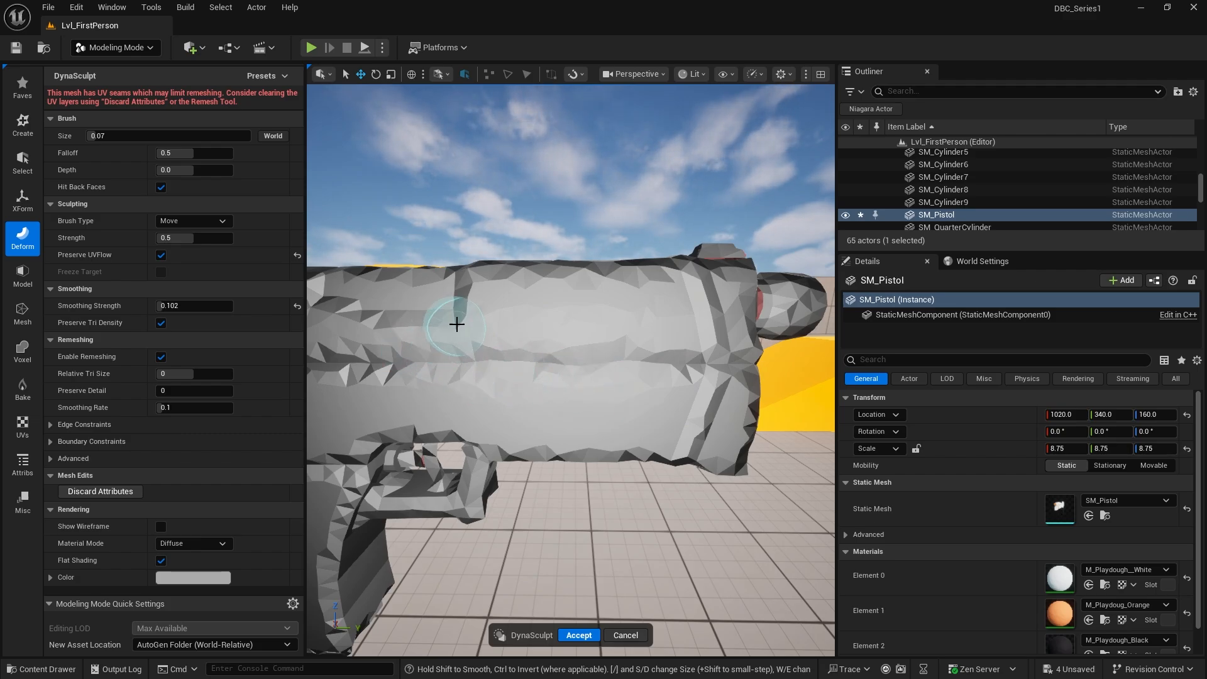
mouse_move(466, 362)
right_down()
mouse_move(440, 362)
mouse_move(467, 370)
right_up()
key(w)
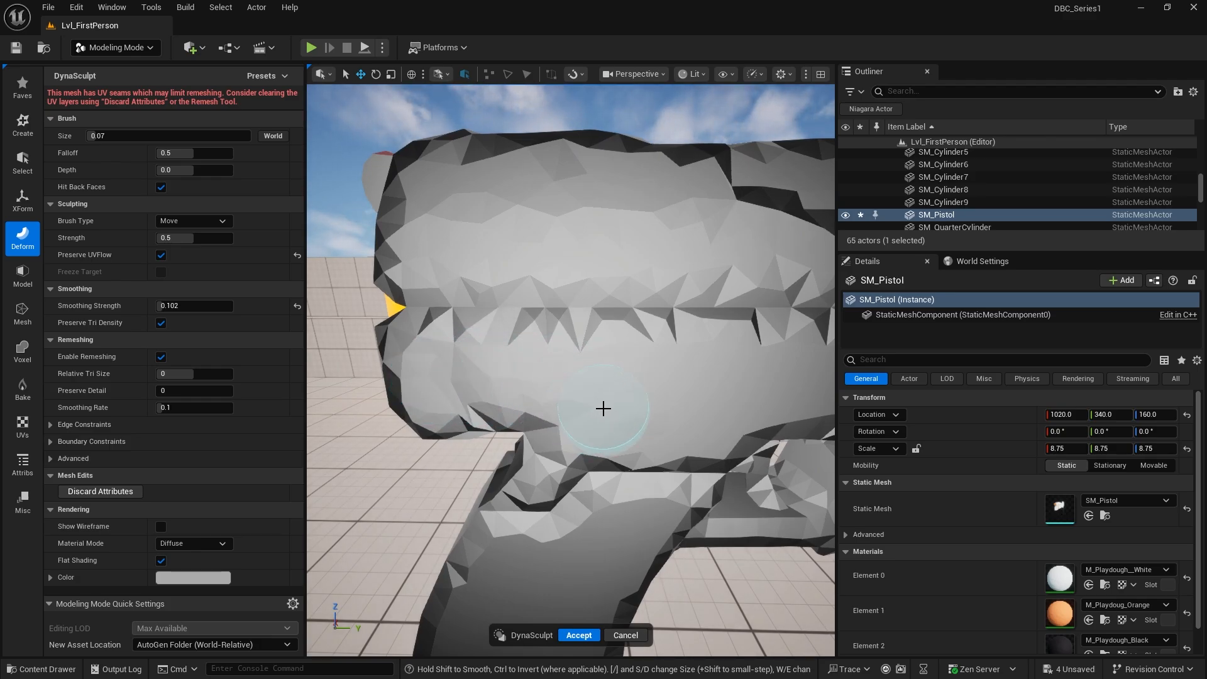
right_drag(678, 418, 698, 416)
key(d)
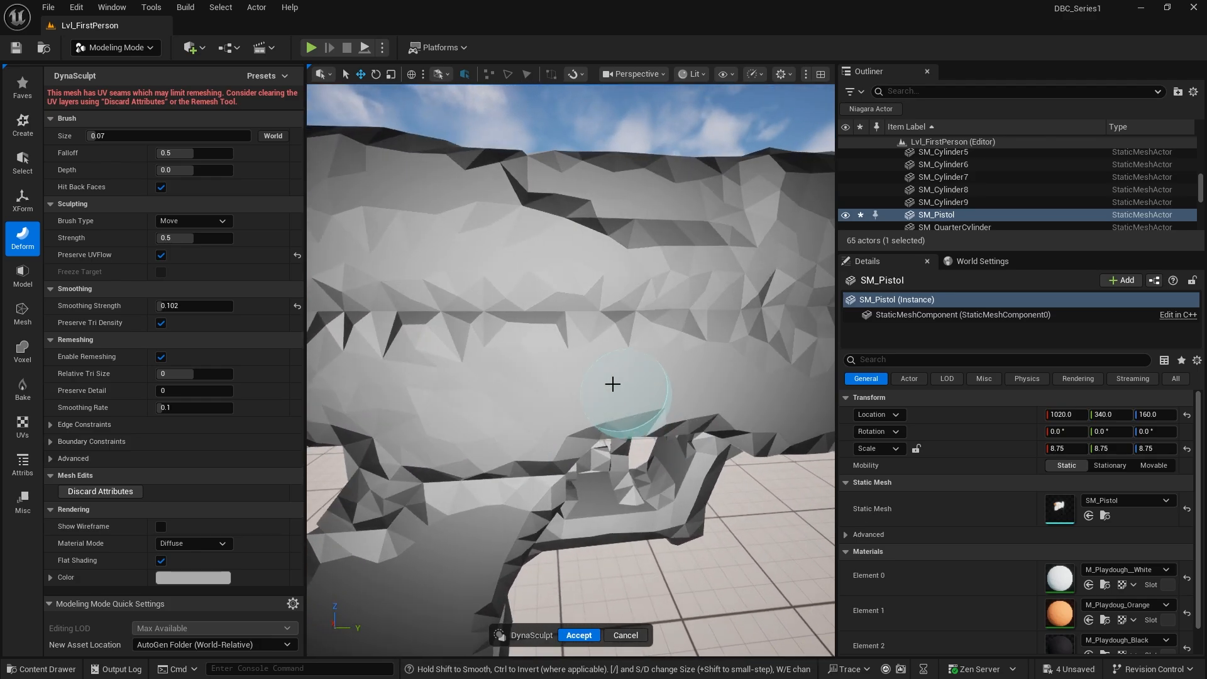
right_drag(652, 383, 550, 382)
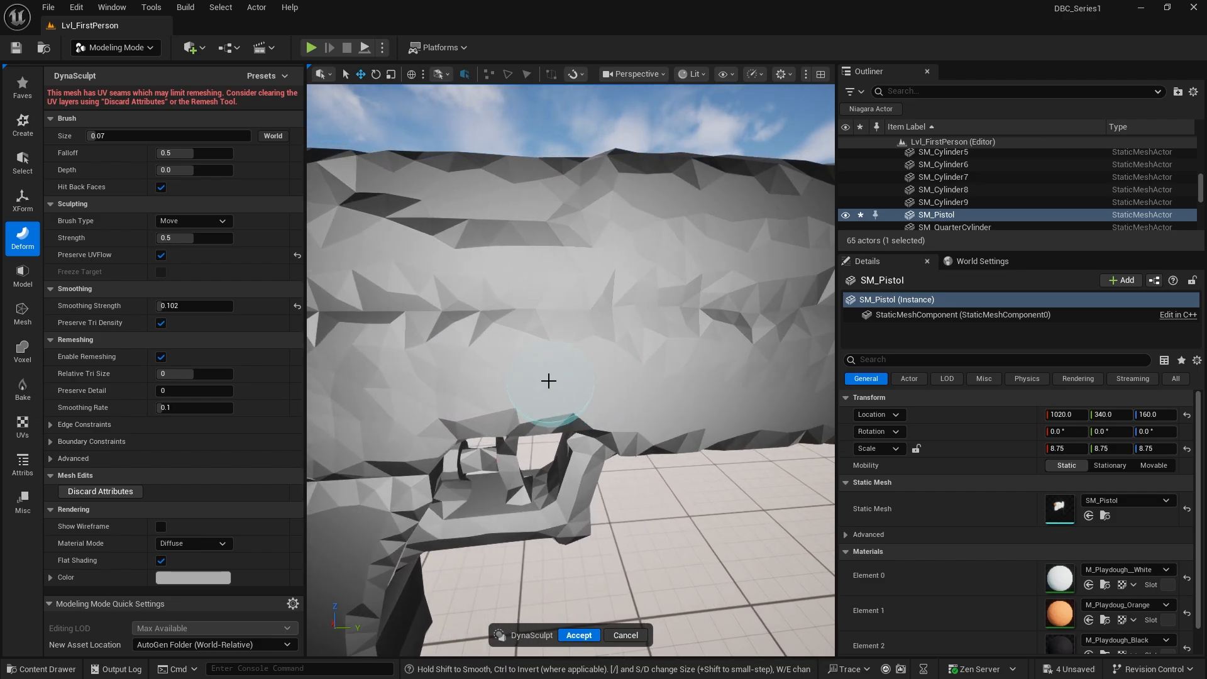
right_drag(705, 403, 635, 395)
key(d)
right_drag(709, 397, 605, 396)
key(d)
- Examine the rear end of the slide and the frame from behind and above
right_drag(527, 412, 481, 369)
key(d)
mouse_move(528, 333)
right_down()
mouse_move(502, 307)
mouse_move(512, 322)
right_up()
right_drag(602, 310, 606, 305)
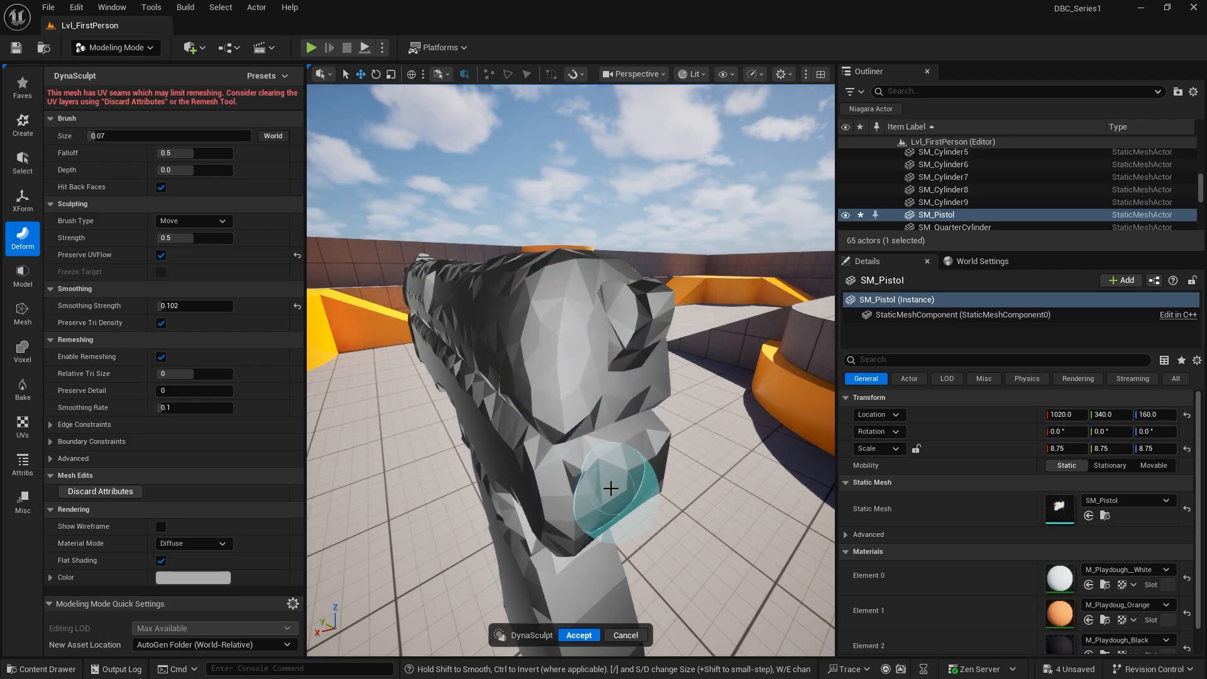
right_drag(571, 512, 573, 510)
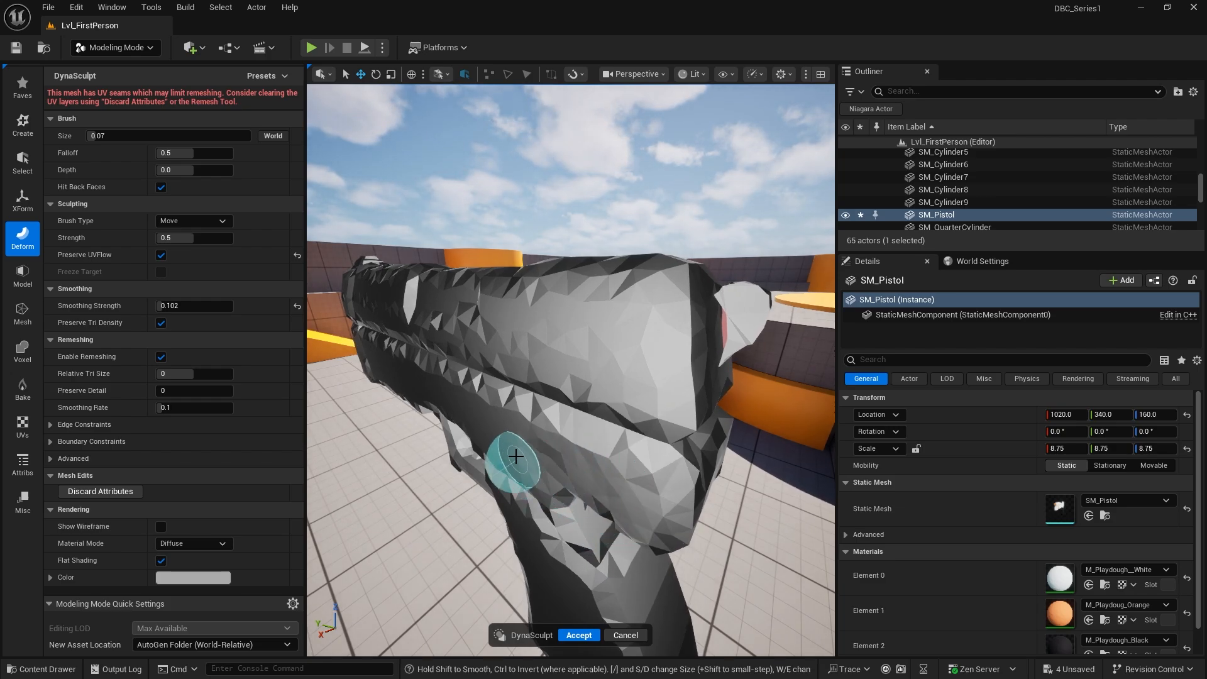
right_drag(512, 417, 547, 283)
mouse_move(440, 320)
right_down()
mouse_move(591, 390)
mouse_move(776, 404)
right_up()
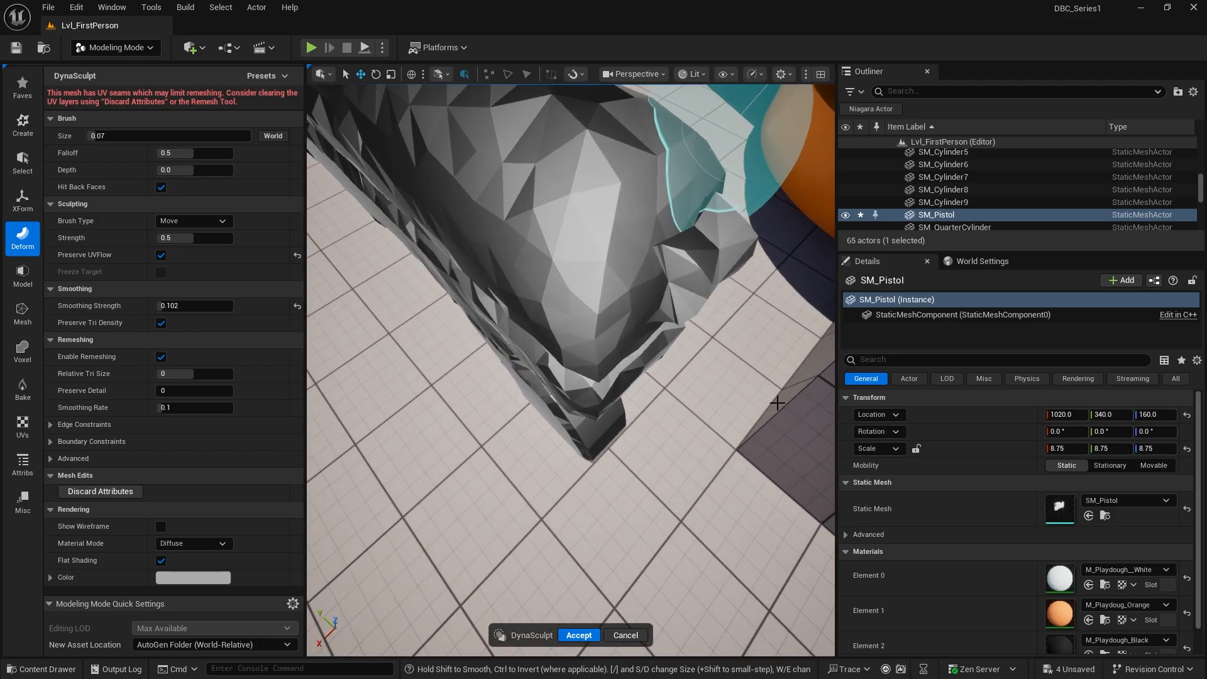
key(d)
- Enlarge the brush to 0.09 and reshape the grip's front edge below the trigger guard
right_drag(772, 353, 540, 315)
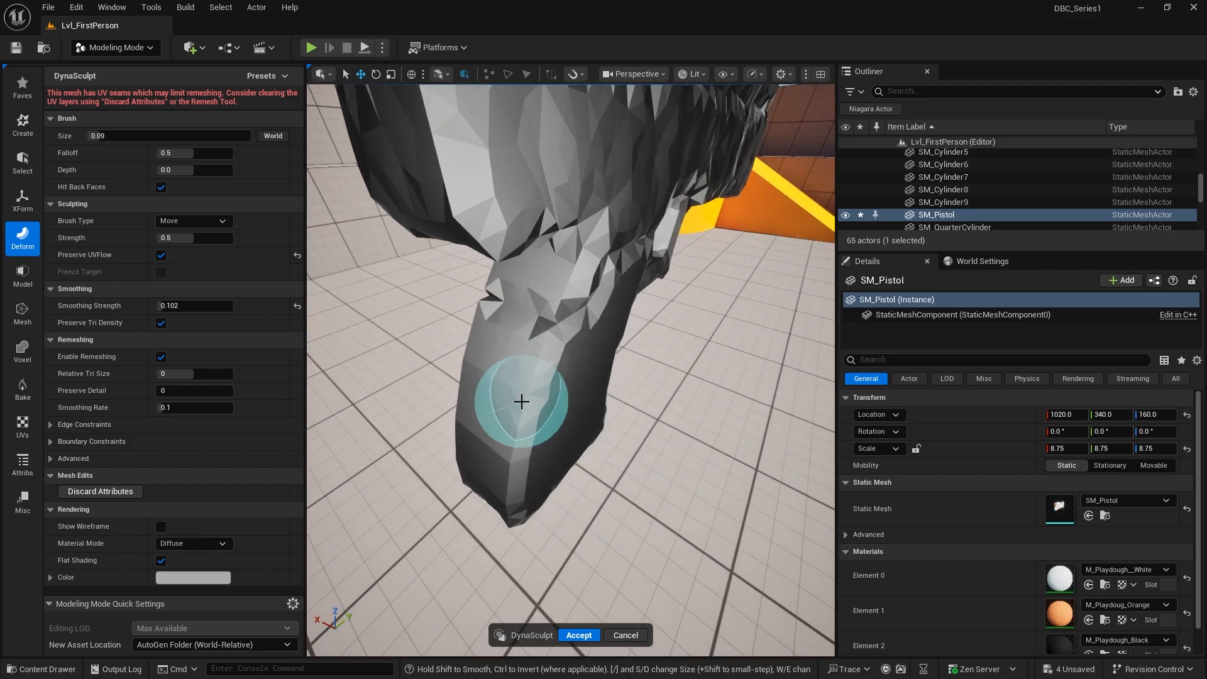
mouse_move(526, 457)
right_down()
mouse_move(653, 450)
mouse_move(440, 434)
right_up()
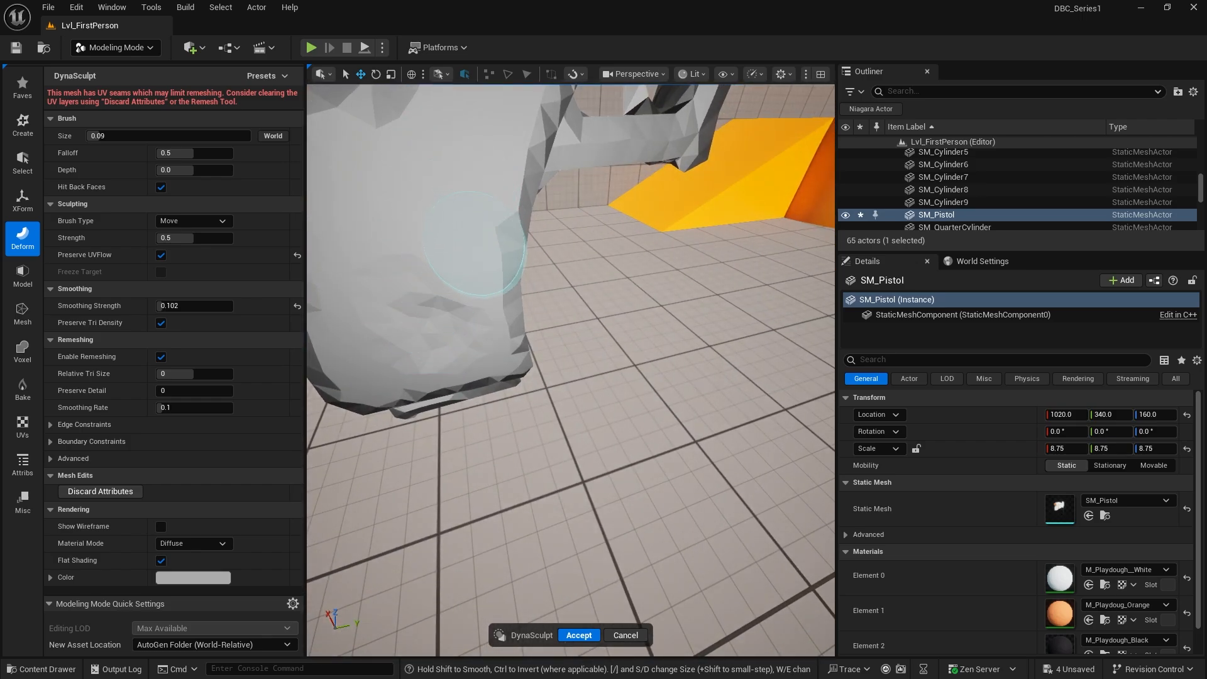
right_drag(475, 243, 477, 241)
mouse_move(571, 275)
mouse_down()
mouse_move(591, 266)
mouse_move(576, 325)
mouse_up()
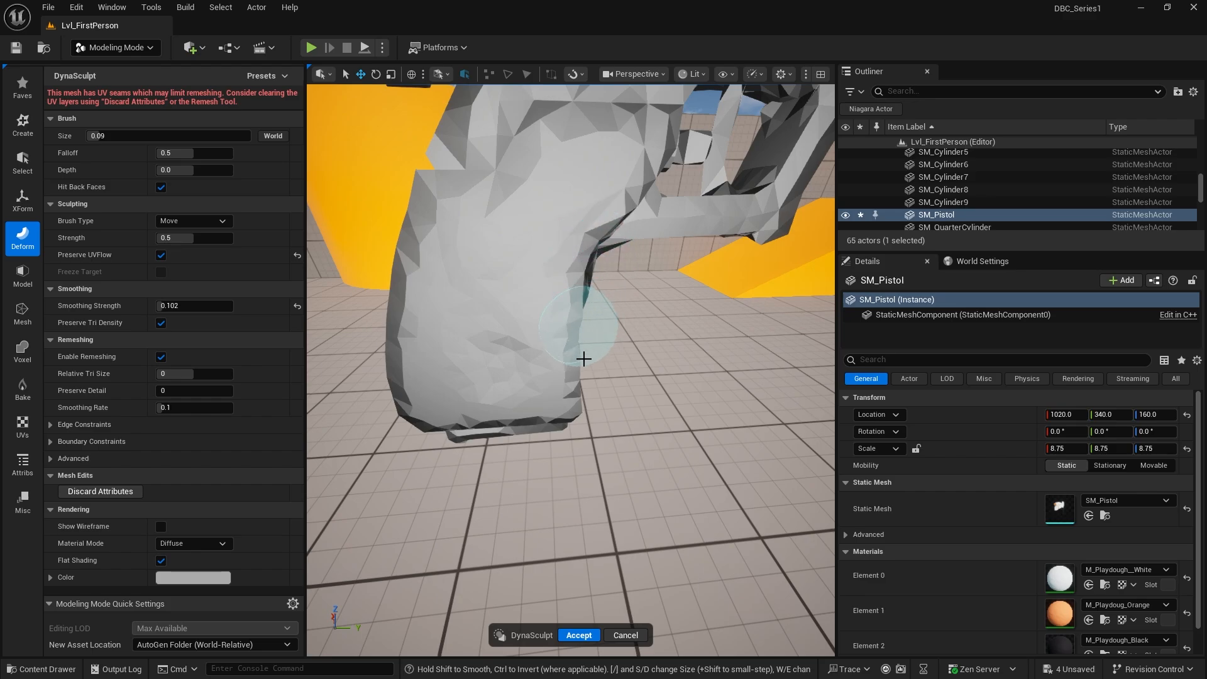
right_drag(585, 372, 584, 372)
right_drag(640, 284, 667, 294)
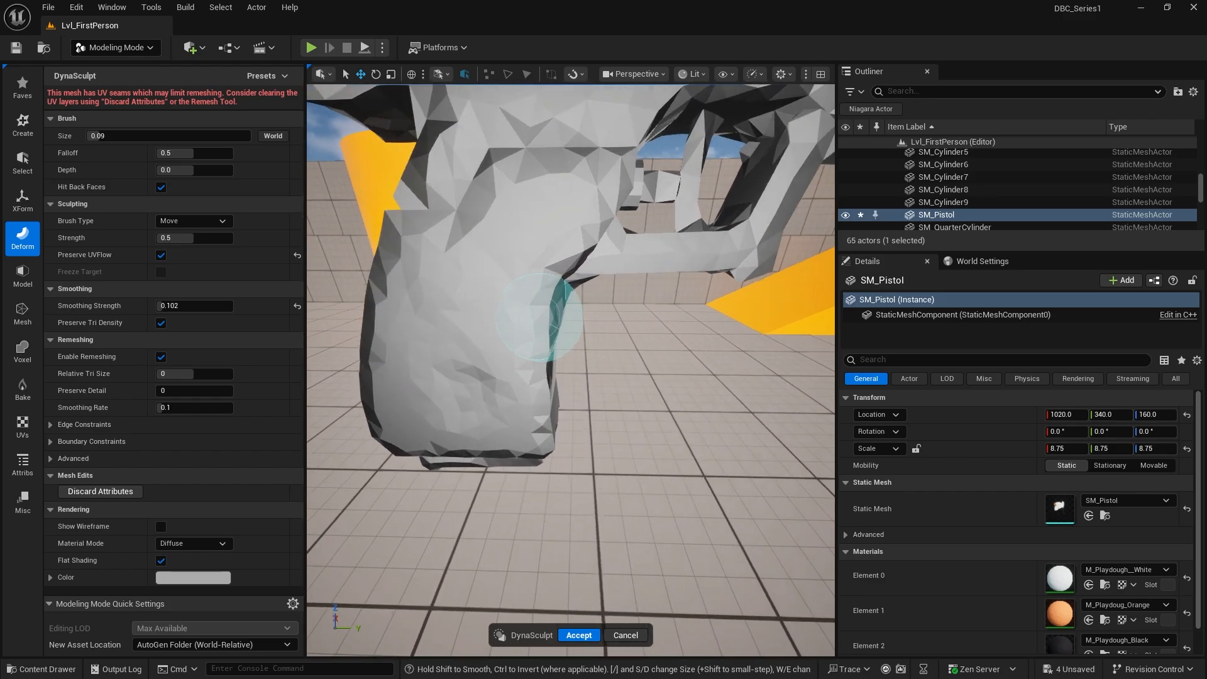
- Push and reshape the lower part of the grip's front edge with the 0.09 Move brush
right_drag(540, 318, 488, 254)
mouse_move(515, 310)
mouse_down()
mouse_move(495, 303)
mouse_move(494, 375)
mouse_up()
right_drag(510, 370, 512, 404)
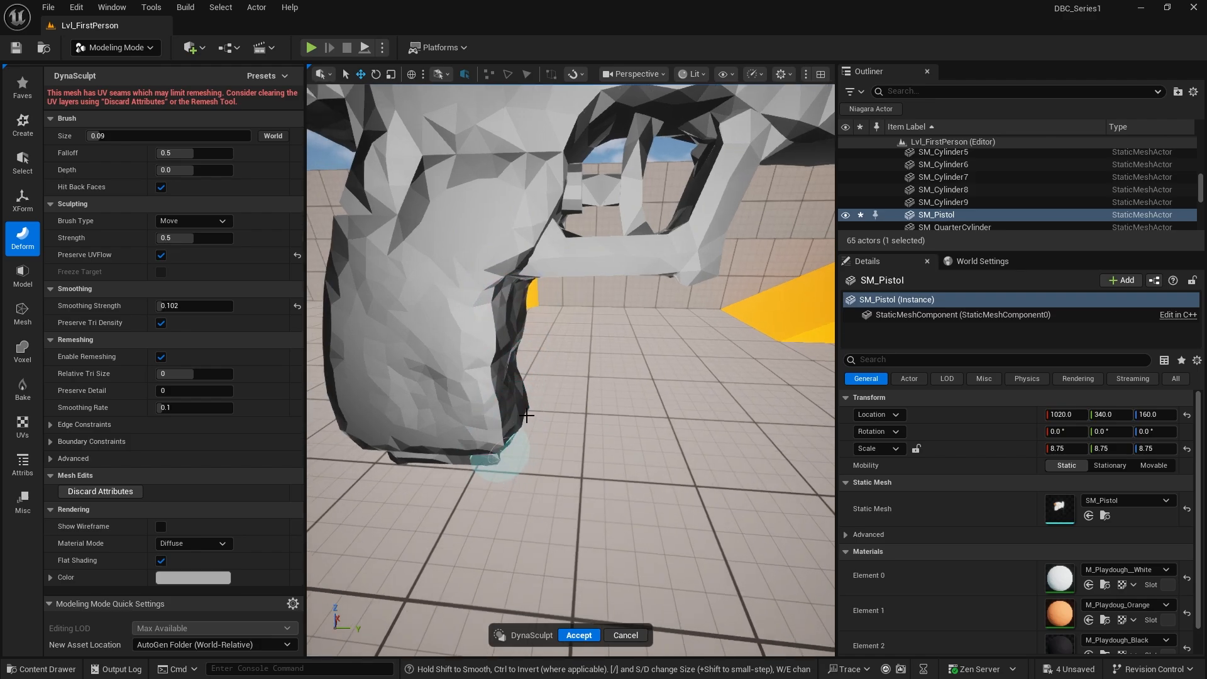
right_drag(496, 458, 486, 457)
drag(529, 403, 516, 379)
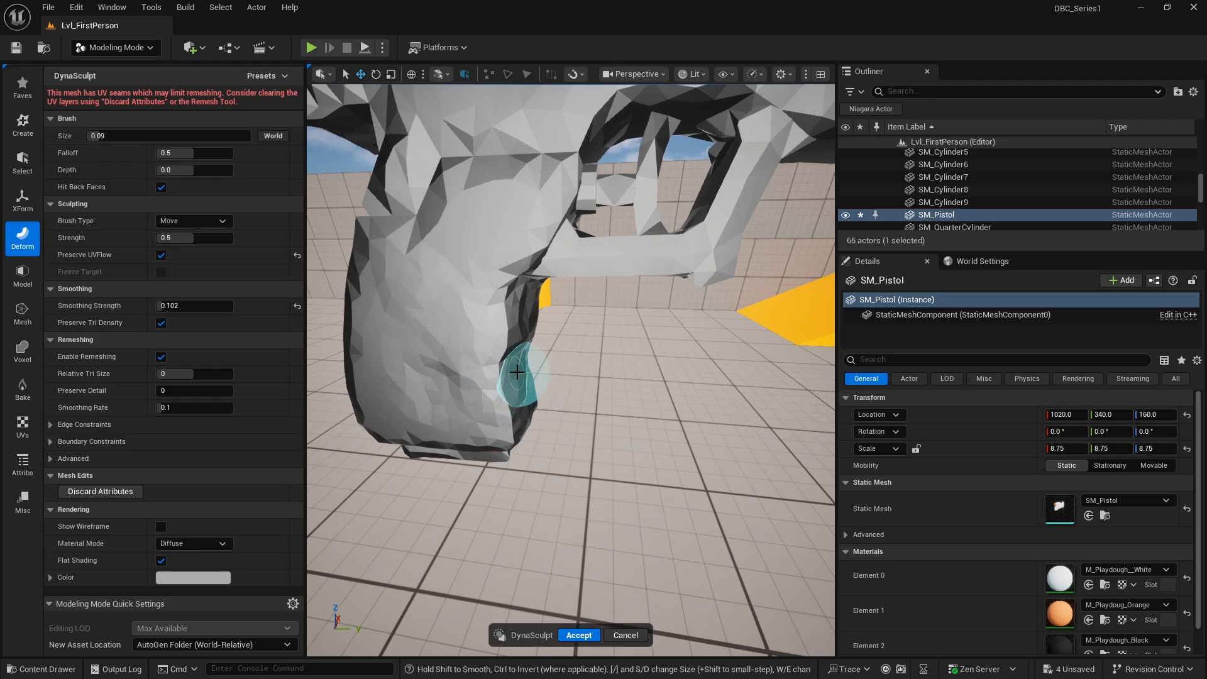
right_drag(532, 298, 548, 297)
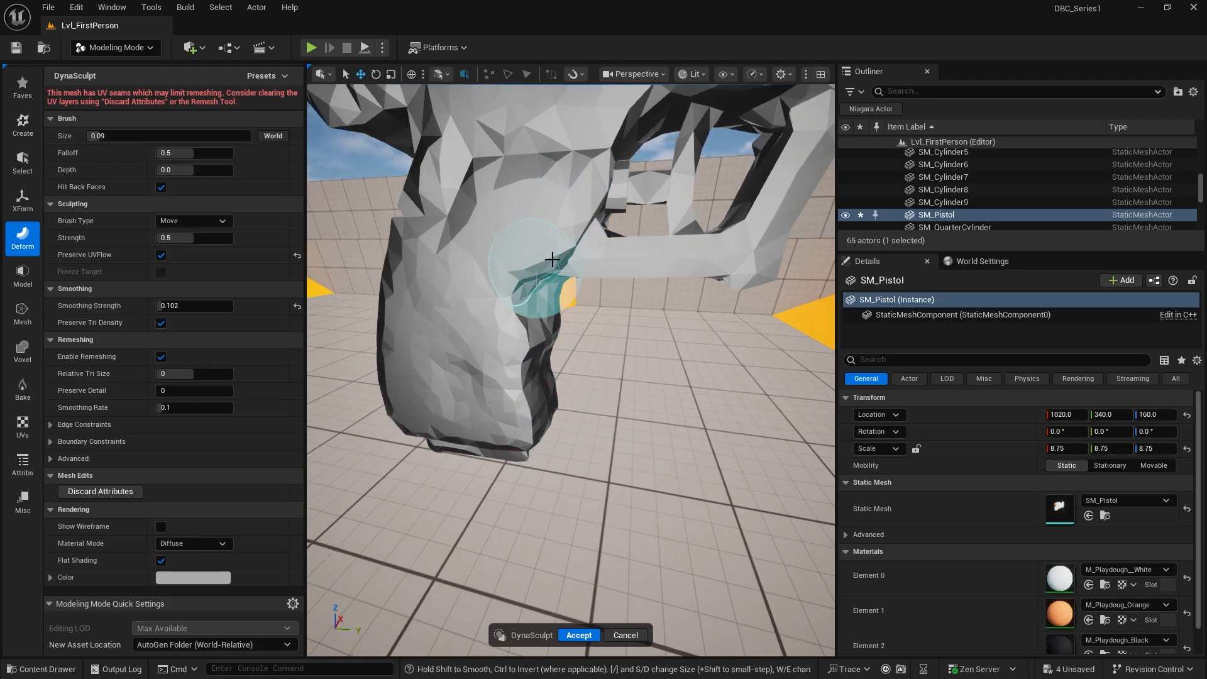
- Examine the trigger guard and the opposite side of the grip
right_drag(677, 196, 666, 199)
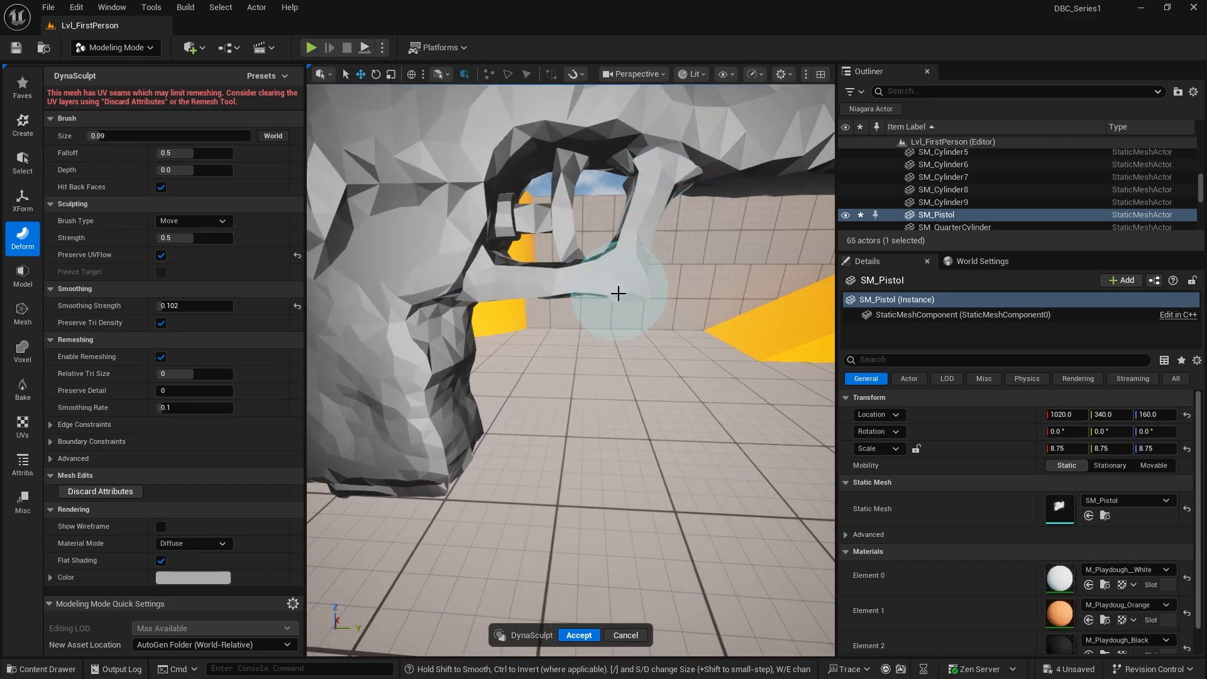
key(s)
key(d)
mouse_move(625, 310)
right_down()
mouse_move(621, 291)
mouse_move(555, 290)
right_up()
key(a)
key(w)
right_drag(623, 414, 752, 406)
key(a)
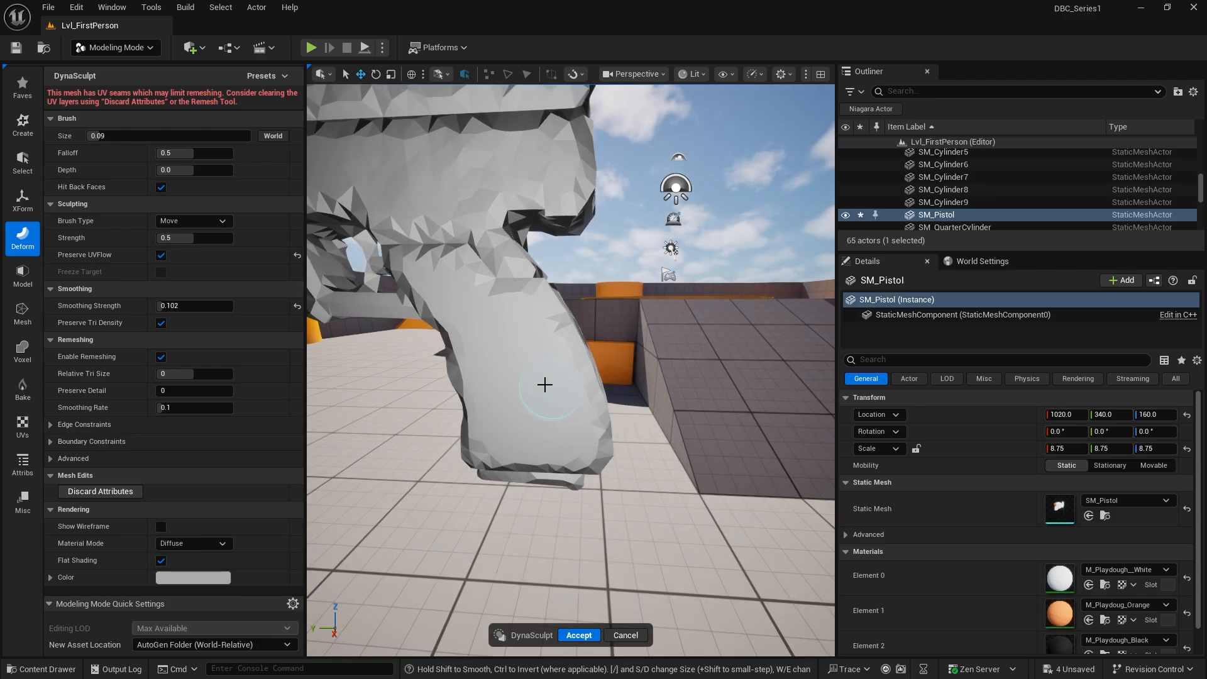
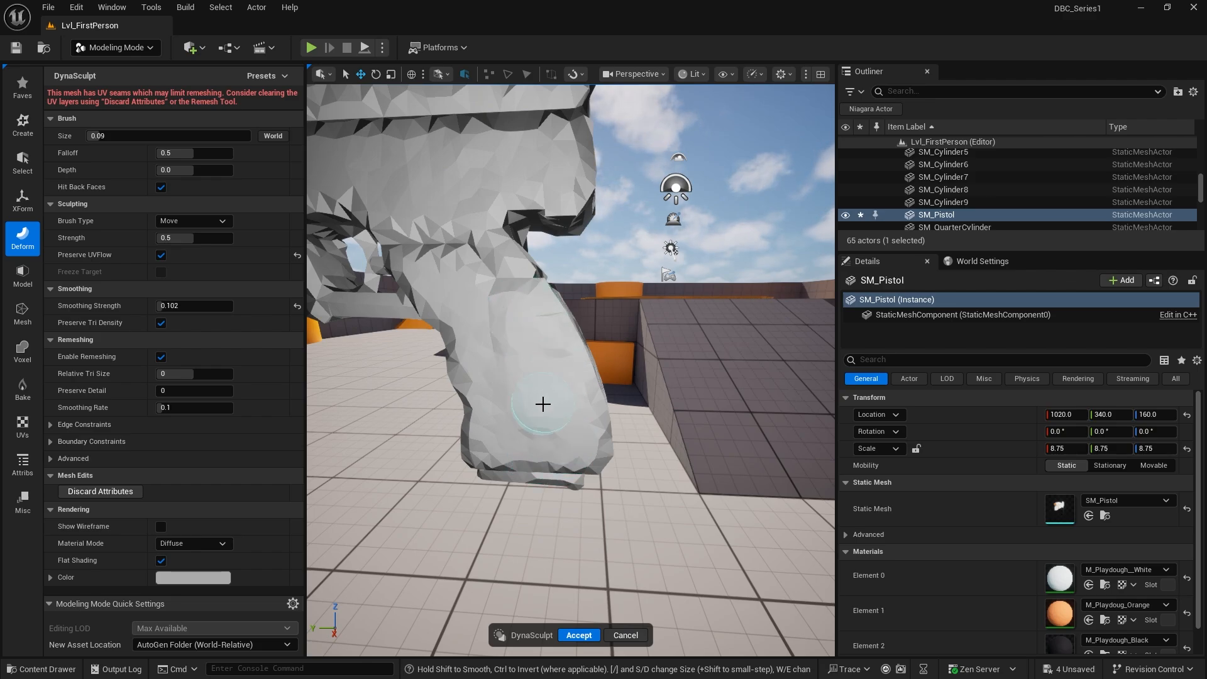
- Examine the slide, the trigger guard and the frame along the pistol's opposite side
right_drag(542, 405, 541, 396)
key(a)
key(a)
key(w)
right_drag(480, 336, 473, 344)
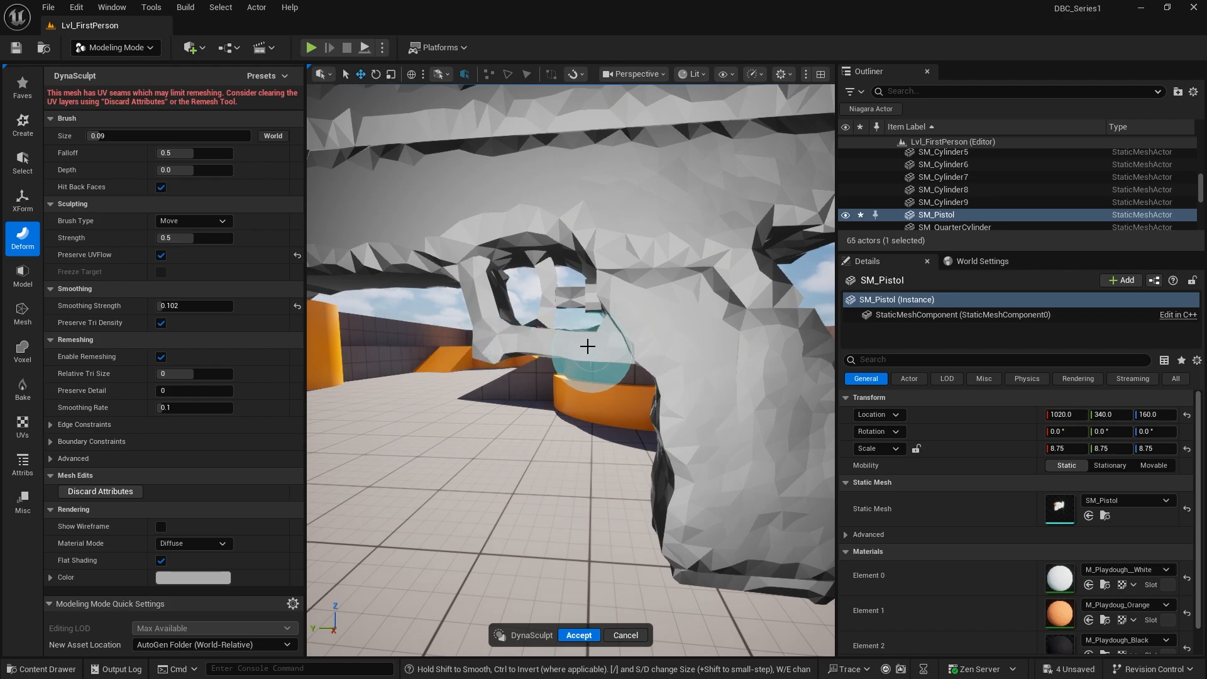
key(s)
right_drag(485, 324, 471, 311)
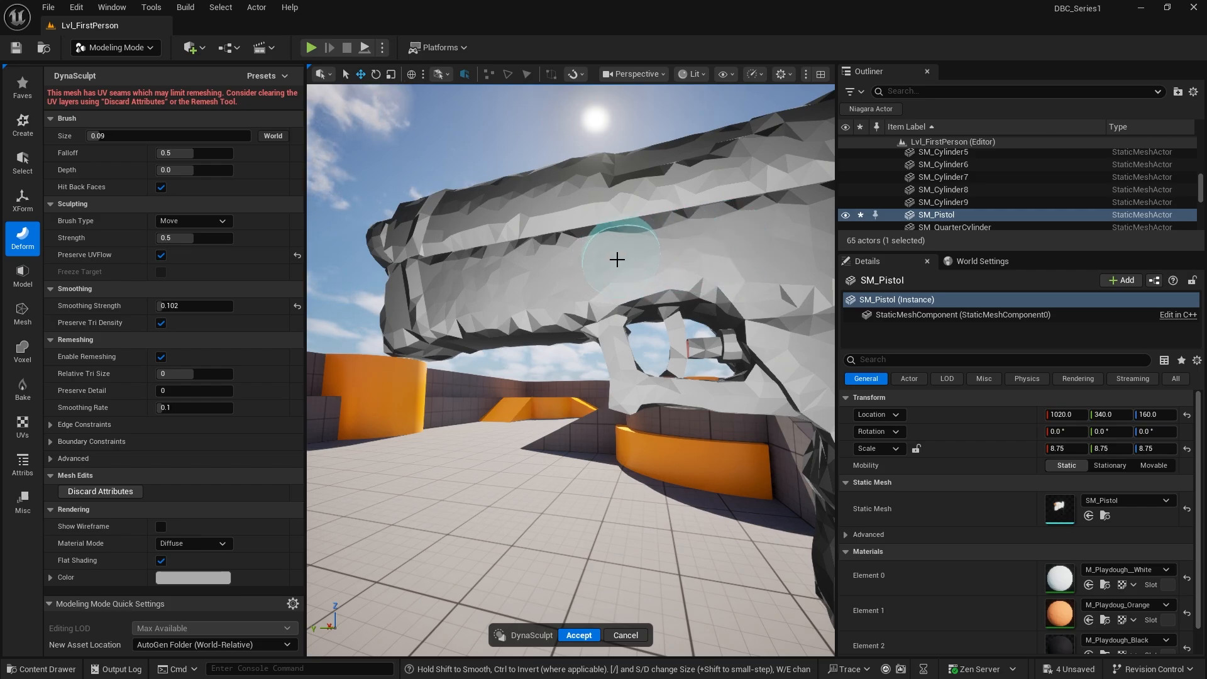
mouse_move(721, 252)
right_down()
mouse_move(758, 233)
mouse_move(714, 194)
mouse_move(717, 271)
mouse_move(710, 259)
right_up()
scroll(692, 254, down, 1)
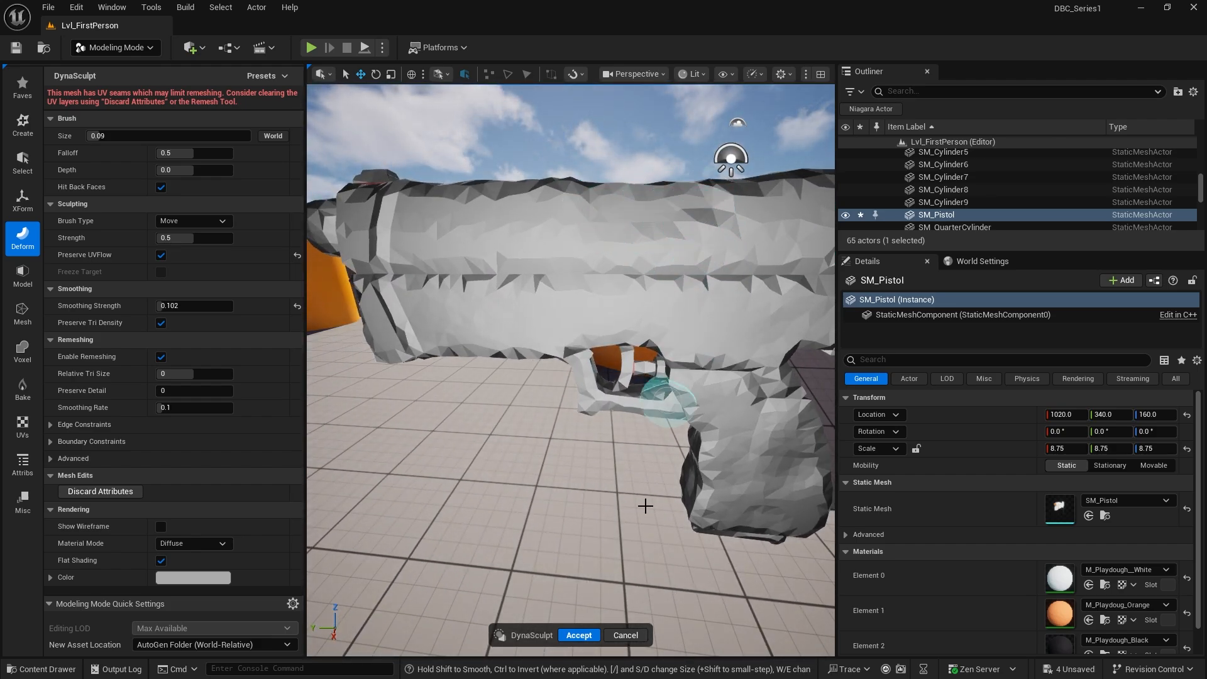
- Accept the Dynamic Sculpt changes and check the pistol's rear with its materials applied
click(578, 635)
right_drag(571, 371, 817, 377)
right_drag(660, 469, 780, 467)
mouse_move(478, 250)
right_down()
mouse_move(453, 270)
mouse_move(478, 250)
right_up()
right_drag(481, 425, 519, 431)
right_drag(440, 313, 488, 313)
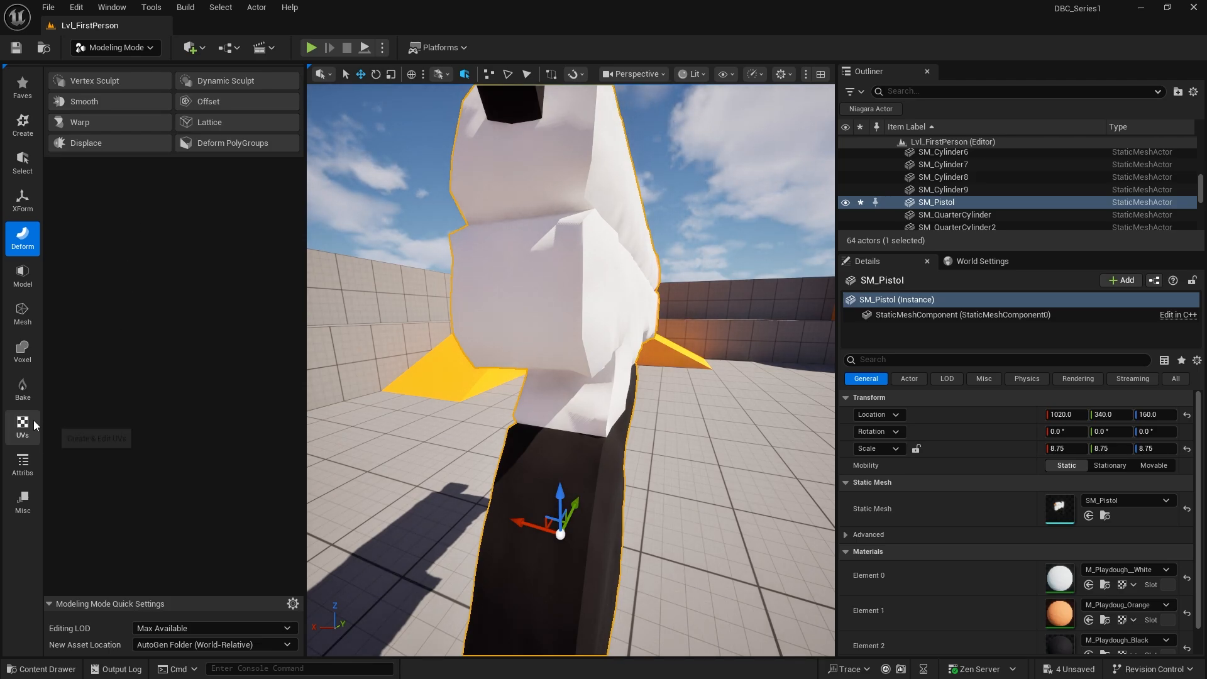
- Recompute the pistol's normals, comparing Area Weighted and Angle Weighted before accepting Area Angle Weighting
click(26, 464)
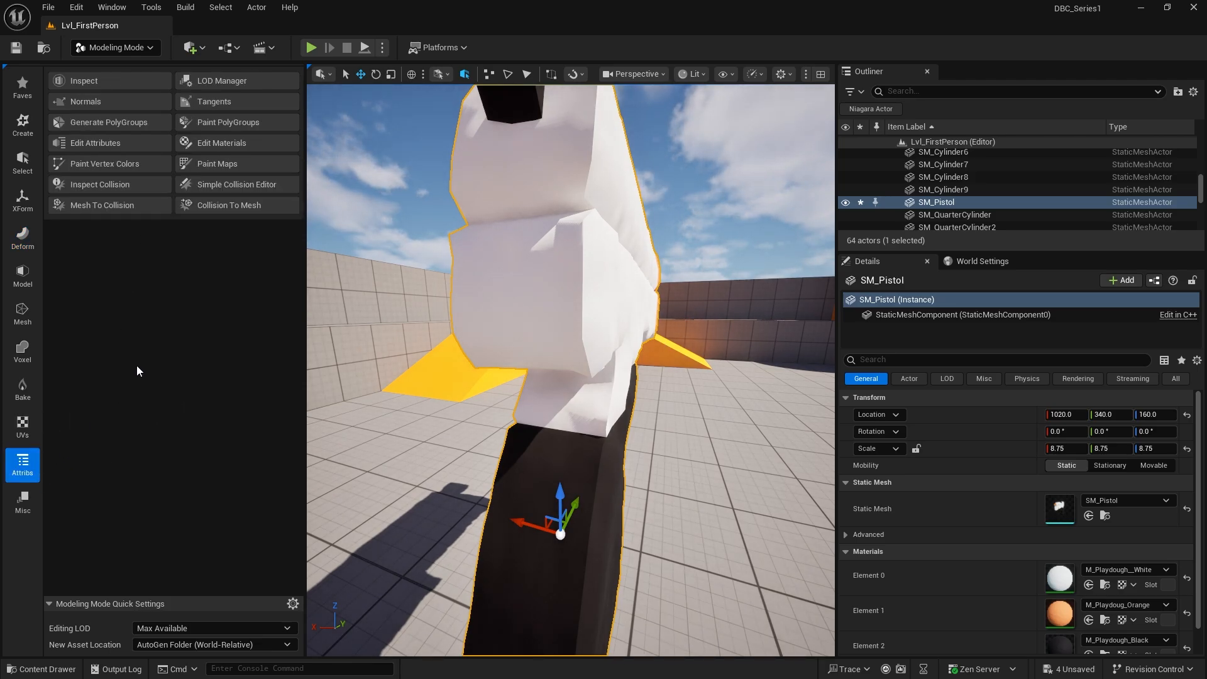
click(88, 103)
right_drag(466, 300, 493, 352)
click(192, 130)
click(207, 133)
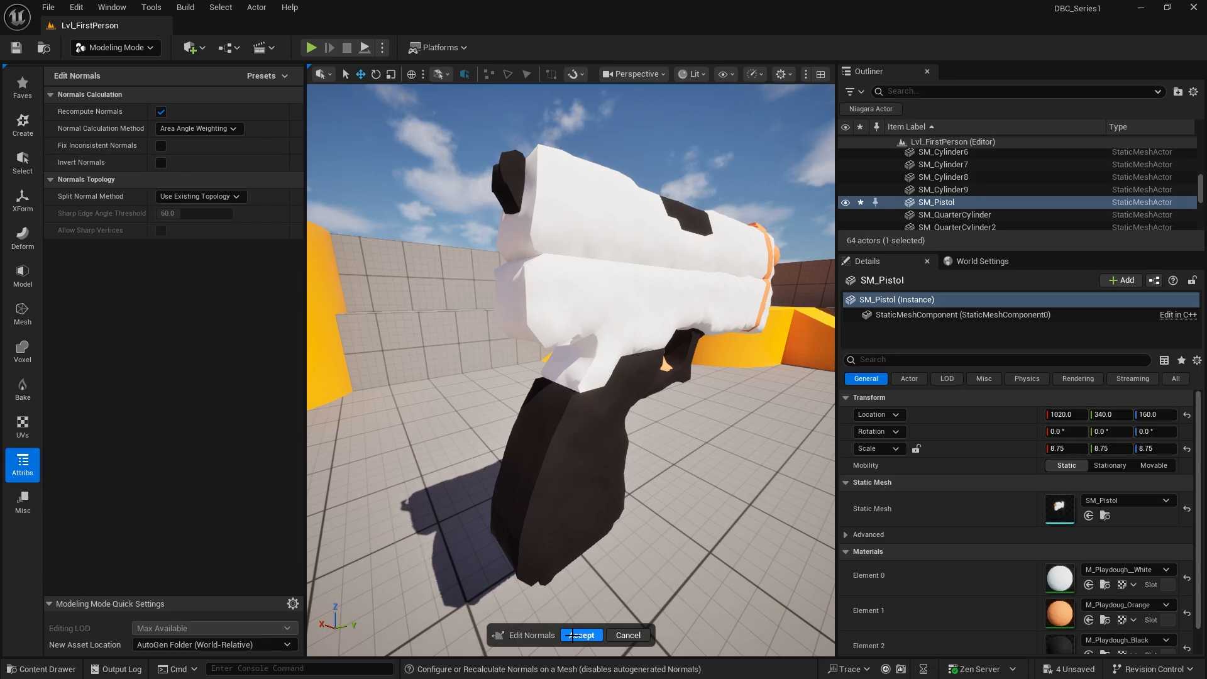
click(183, 130)
click(182, 142)
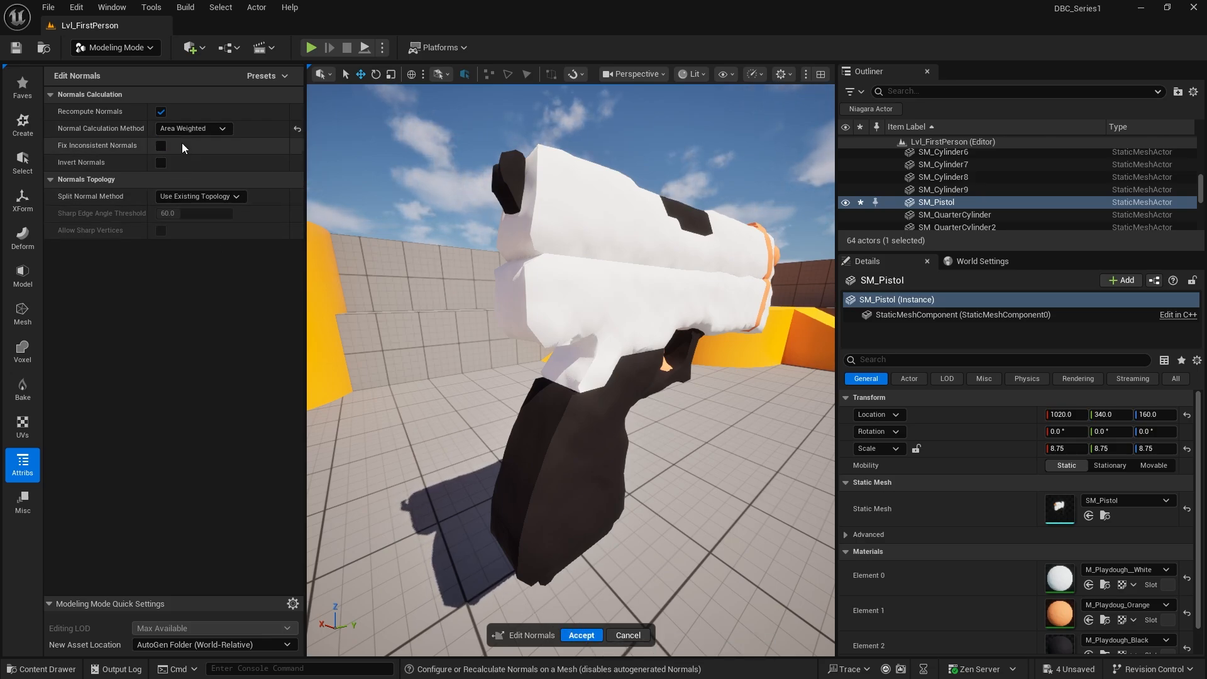
click(190, 130)
click(184, 153)
click(192, 130)
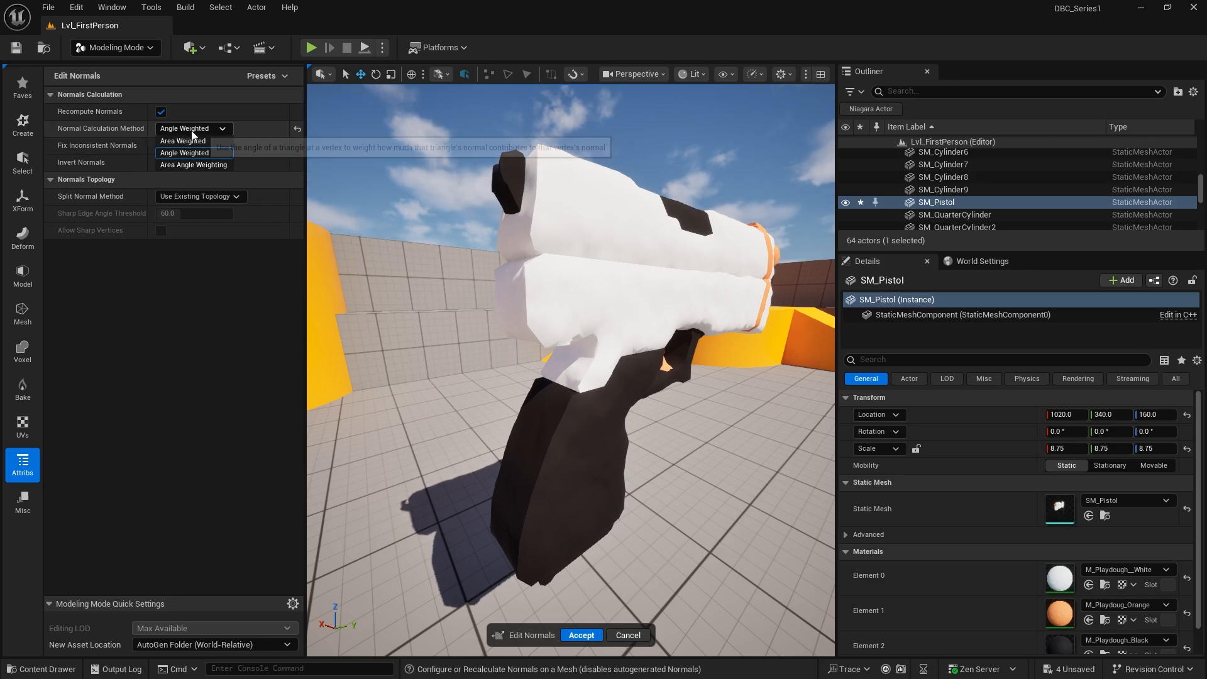
click(191, 165)
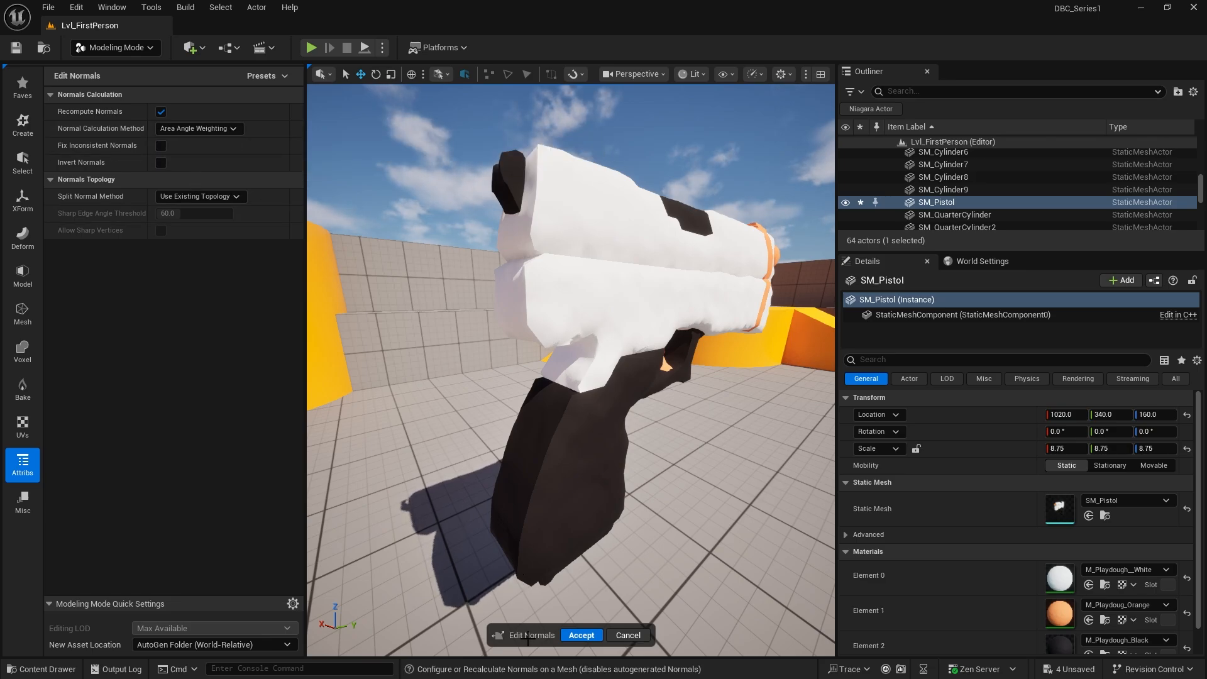
click(588, 636)
- Examine the shading on the back of the grip and reopen the Normals tool for the pistol
right_drag(586, 445, 582, 481)
key(w)
key(a)
right_drag(482, 347, 582, 349)
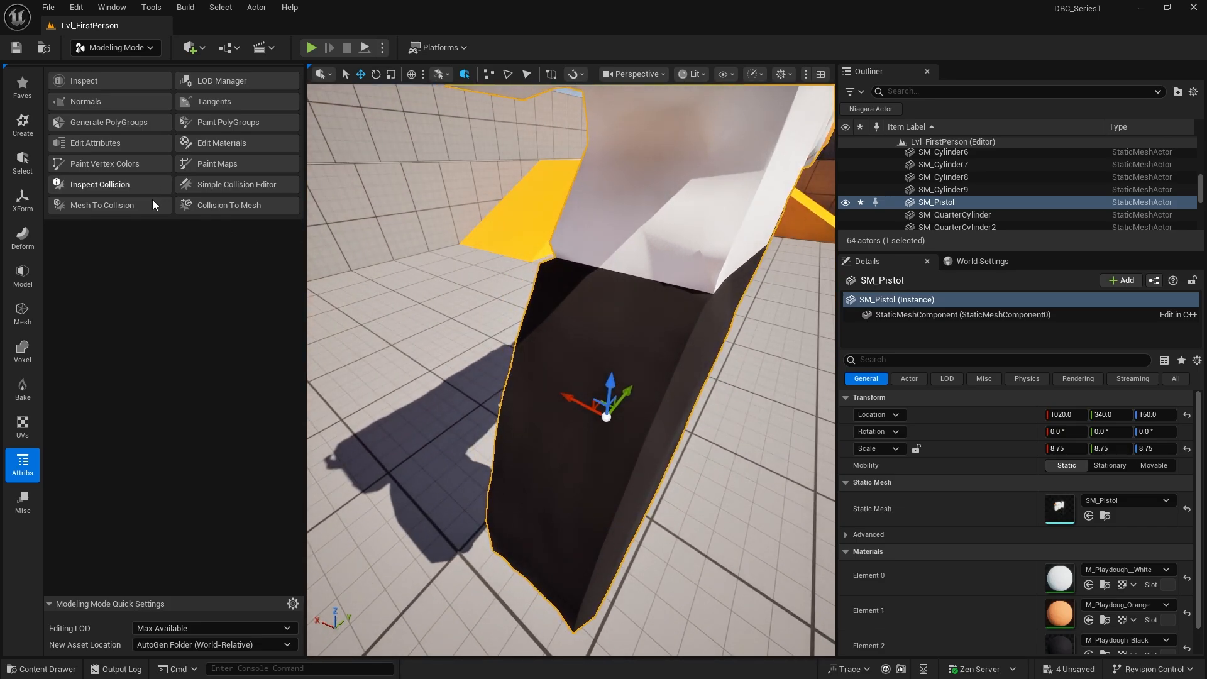
click(98, 101)
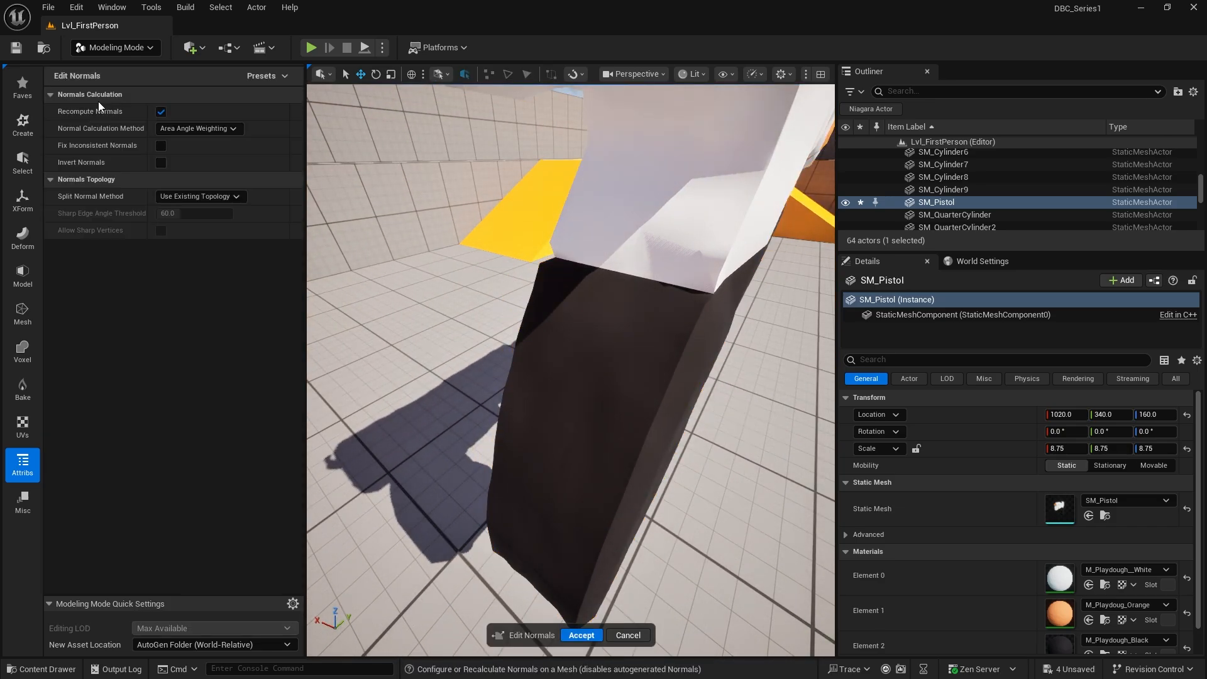
key(s)
right_drag(428, 251, 365, 248)
key(d)
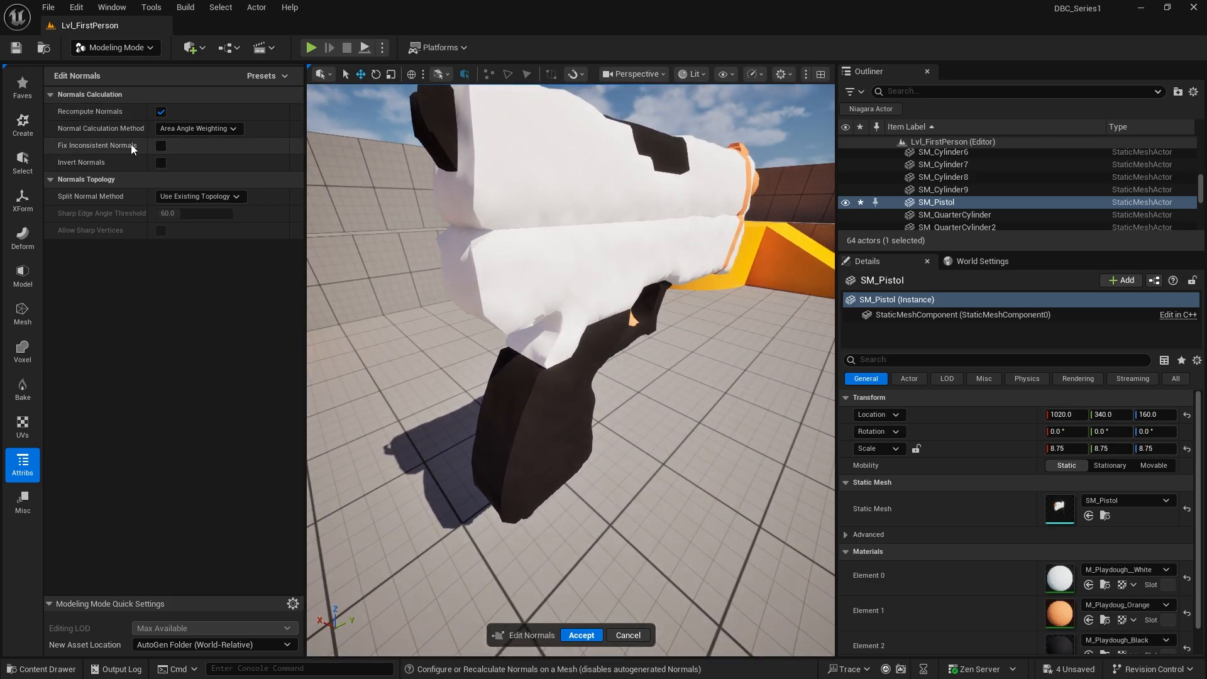
- Try Fix Inconsistent Normals and the Face Group ID split normal method on the pistol
click(163, 146)
click(185, 130)
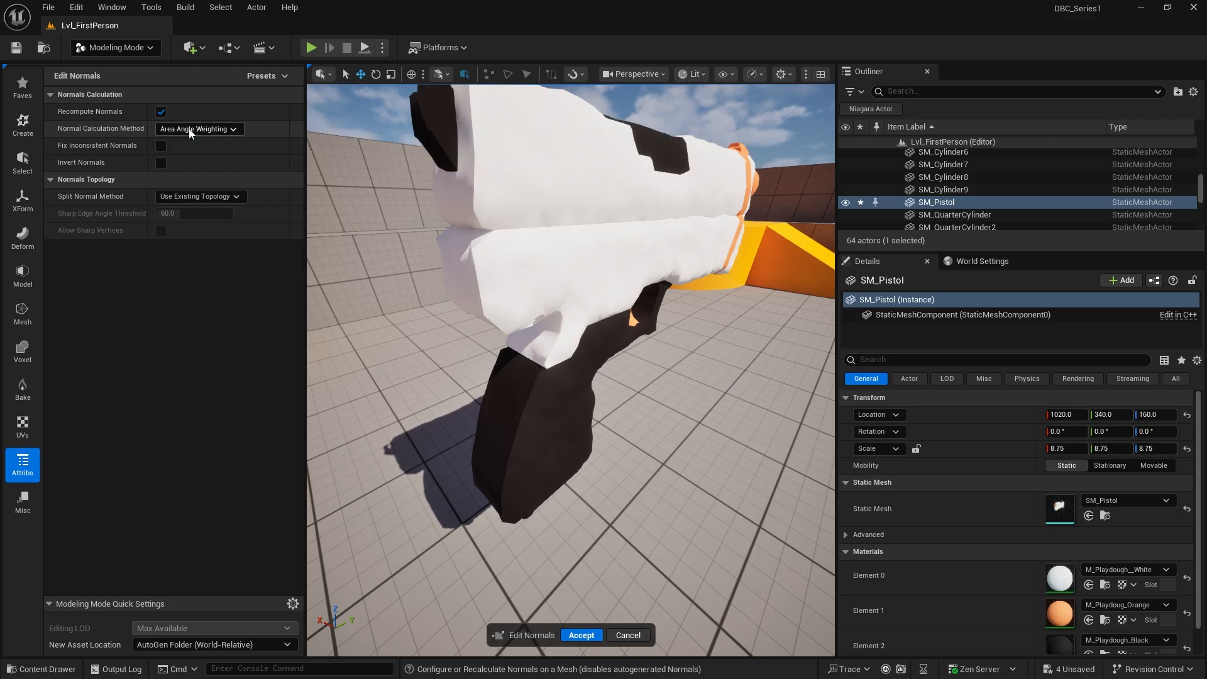
click(204, 197)
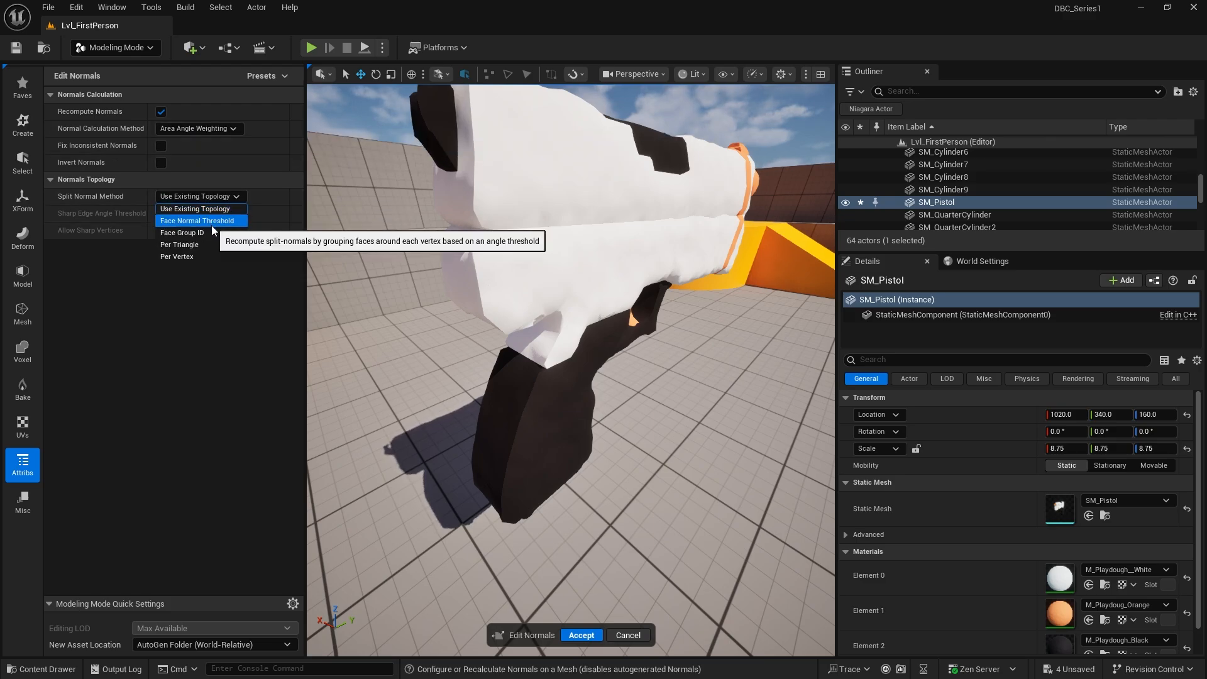
click(213, 234)
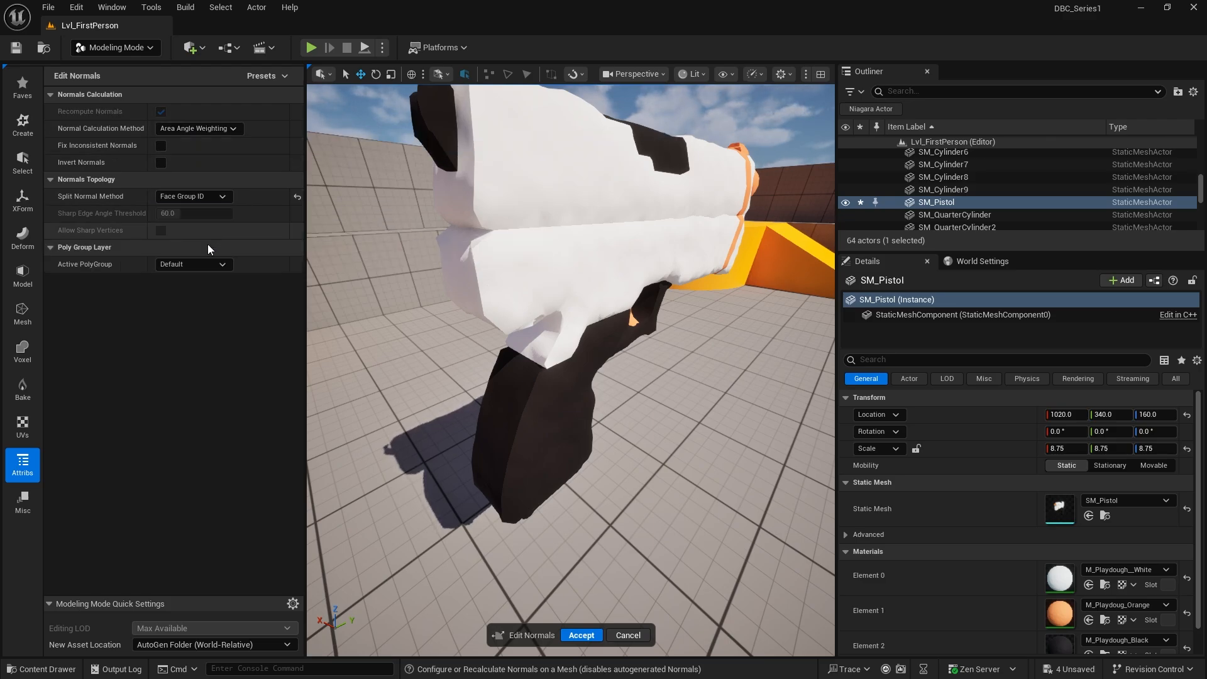
click(183, 264)
click(183, 266)
- Set the split normal method to Face Normal Threshold and accept the recomputed normals
click(189, 198)
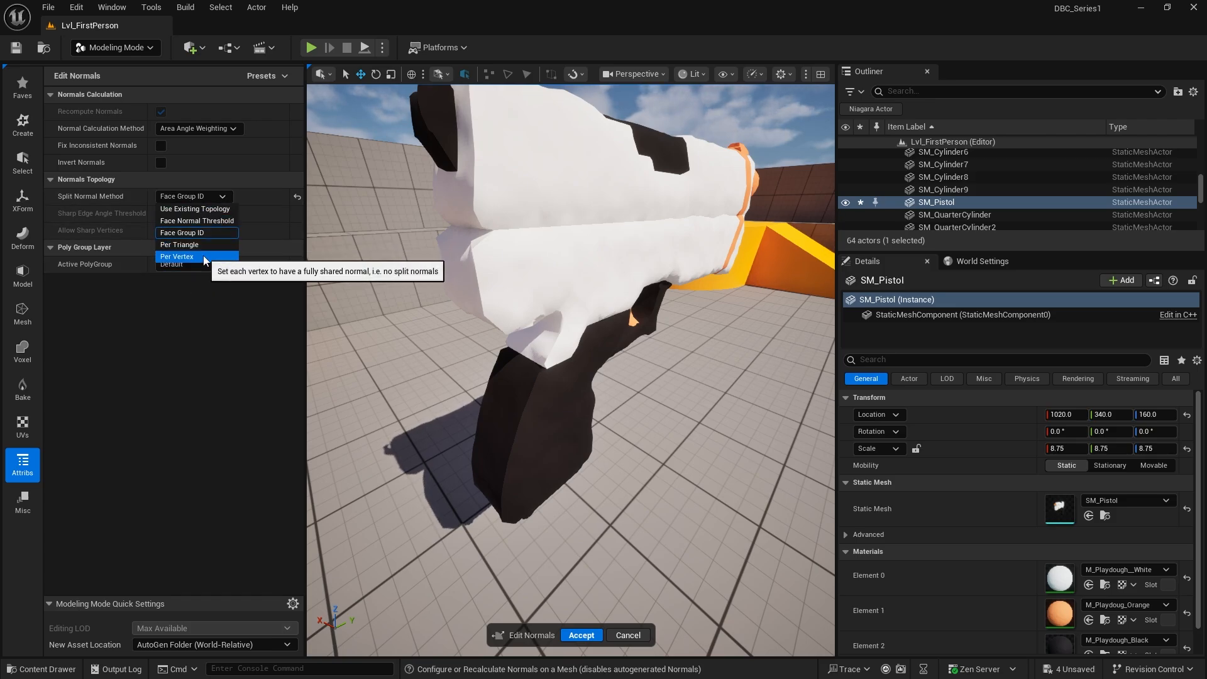
click(201, 222)
right_drag(525, 303, 589, 323)
click(579, 635)
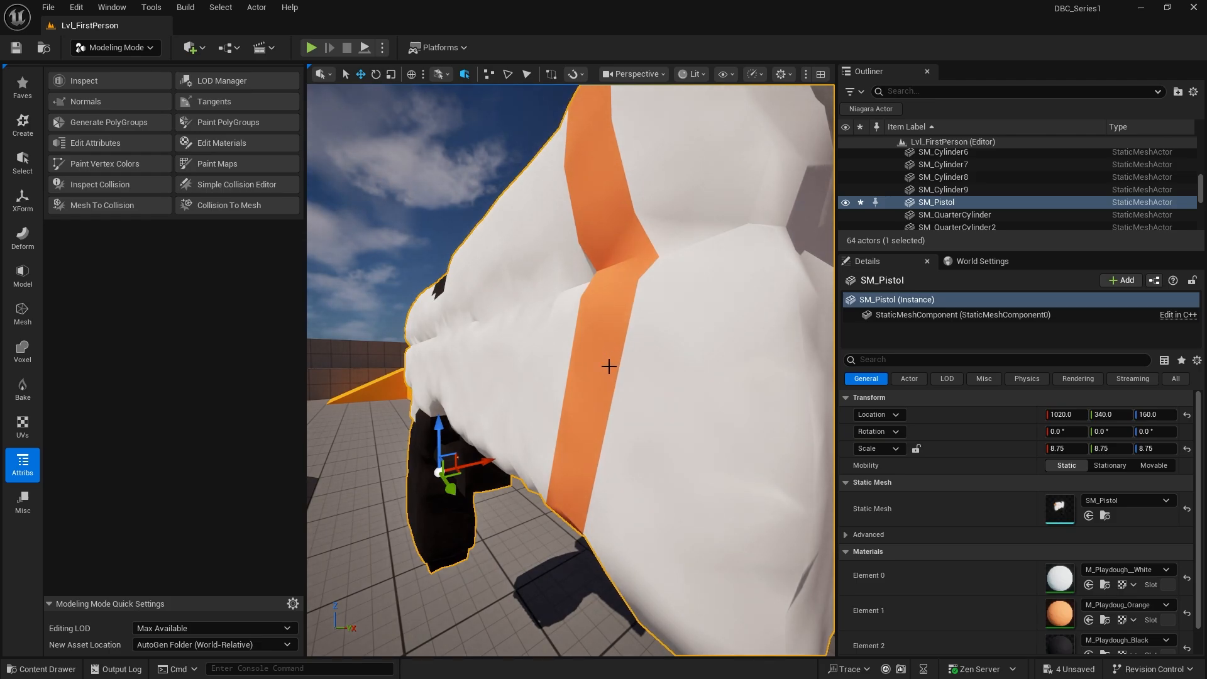
- Open the pistol in PolyGroup Edit, select both orange band groups near the muzzle and start an Extrude
right_drag(581, 476, 687, 318)
right_drag(711, 232, 428, 195)
right_drag(636, 248, 706, 258)
right_drag(593, 283, 567, 284)
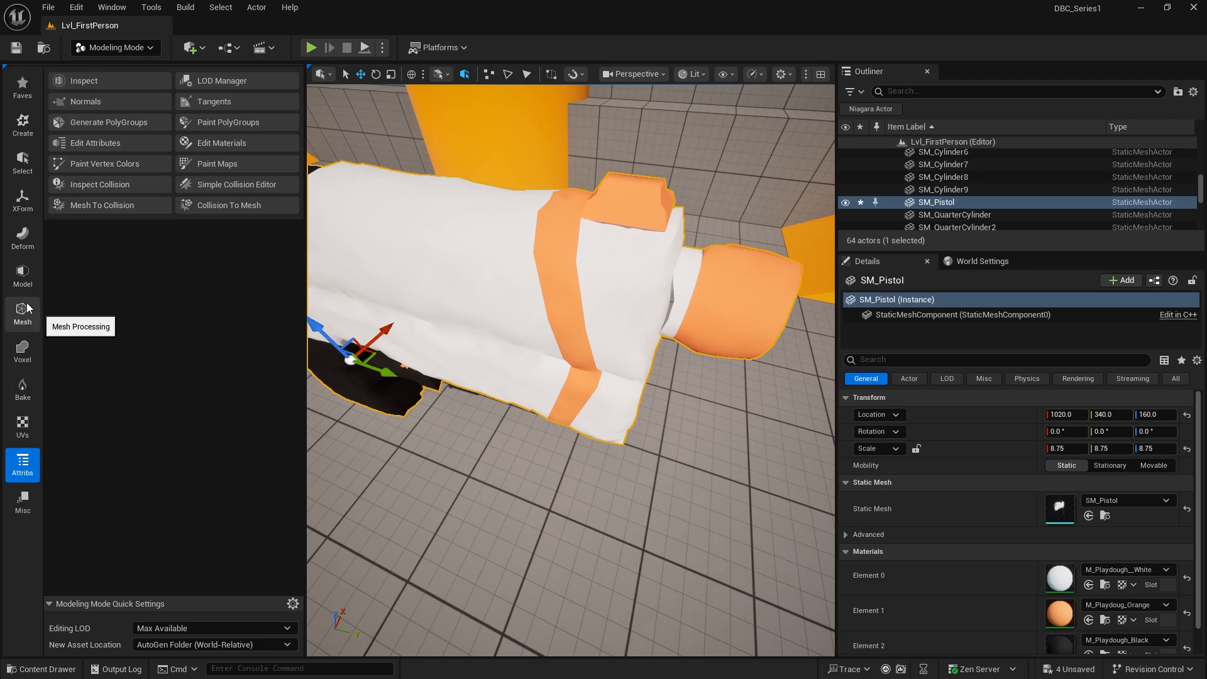
click(23, 275)
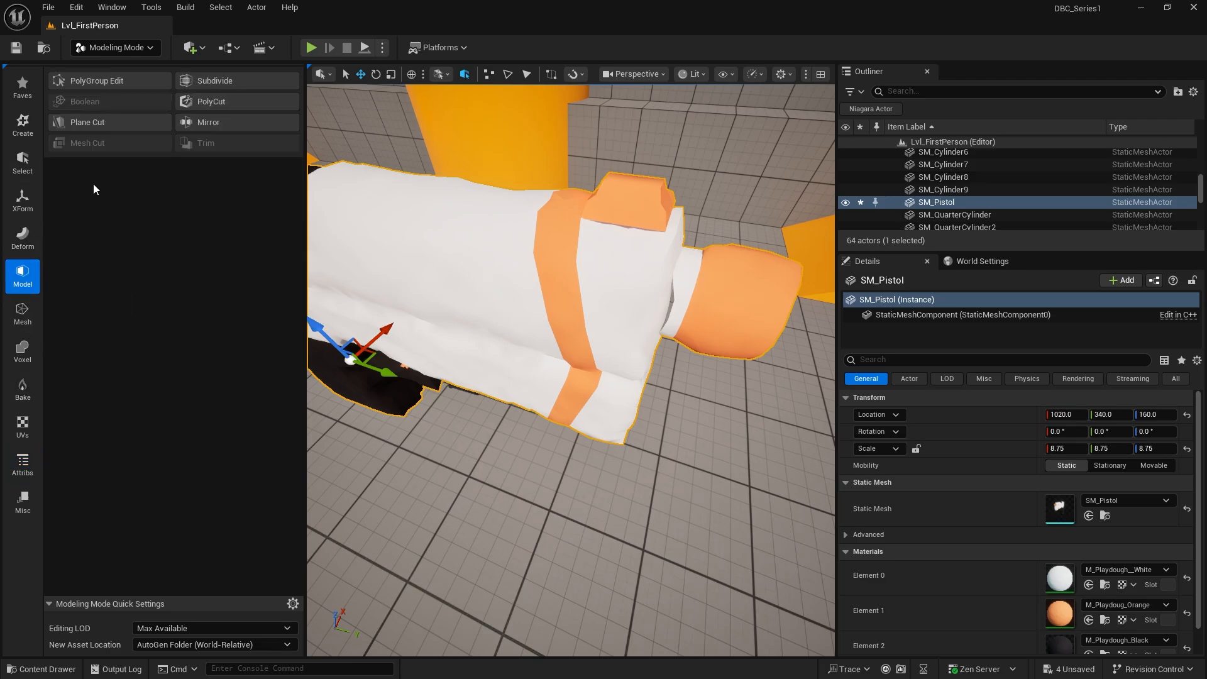
click(561, 305)
shift+click(577, 398)
right_drag(577, 397, 339, 333)
click(88, 126)
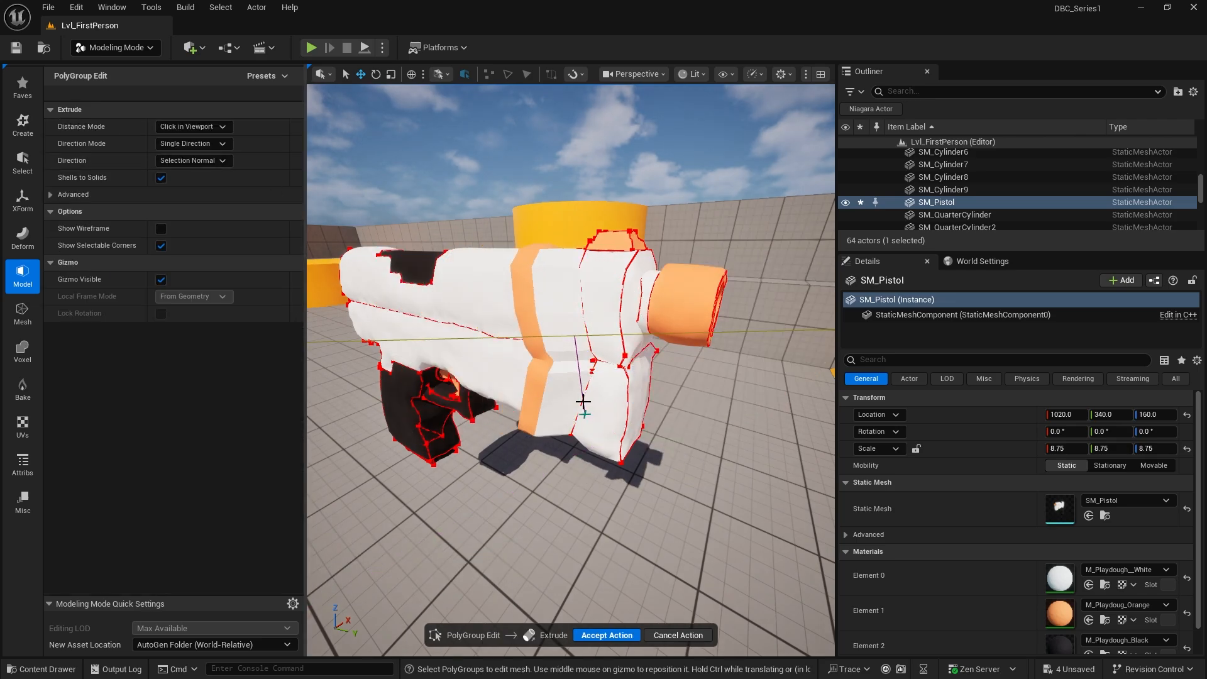
- Extrude the orange bands slightly outward with the direction mode set to Selected Triangle Normals and accept the edit
right_drag(584, 398, 544, 338)
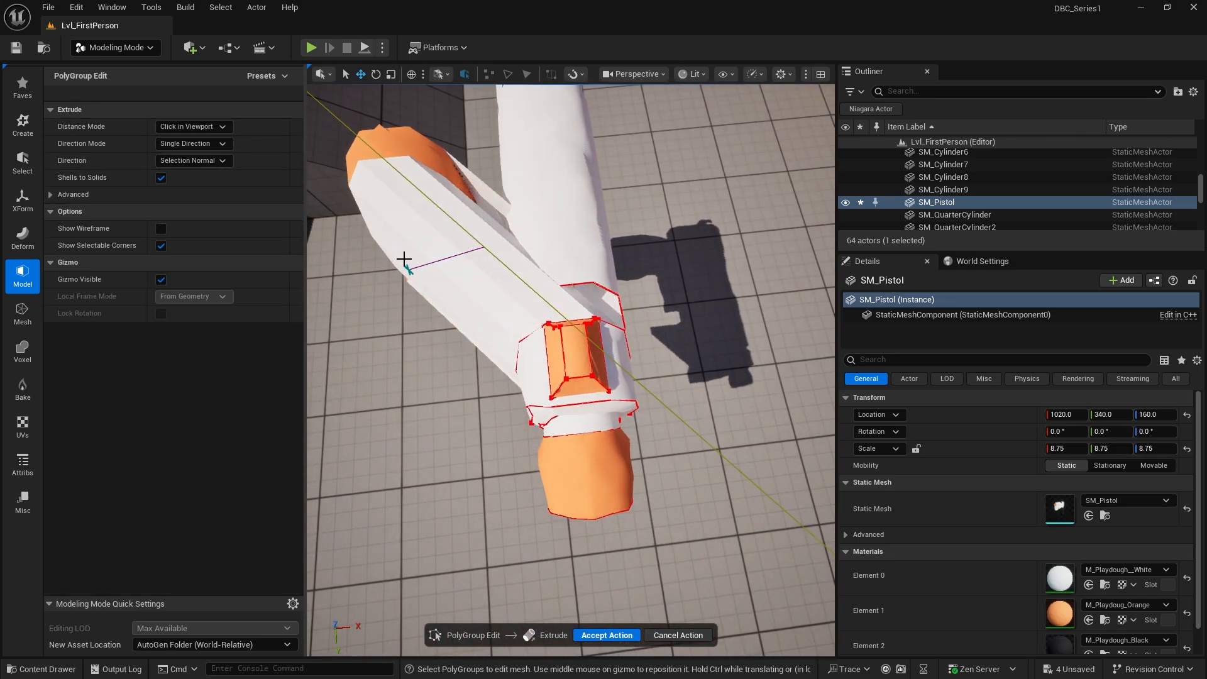
click(215, 145)
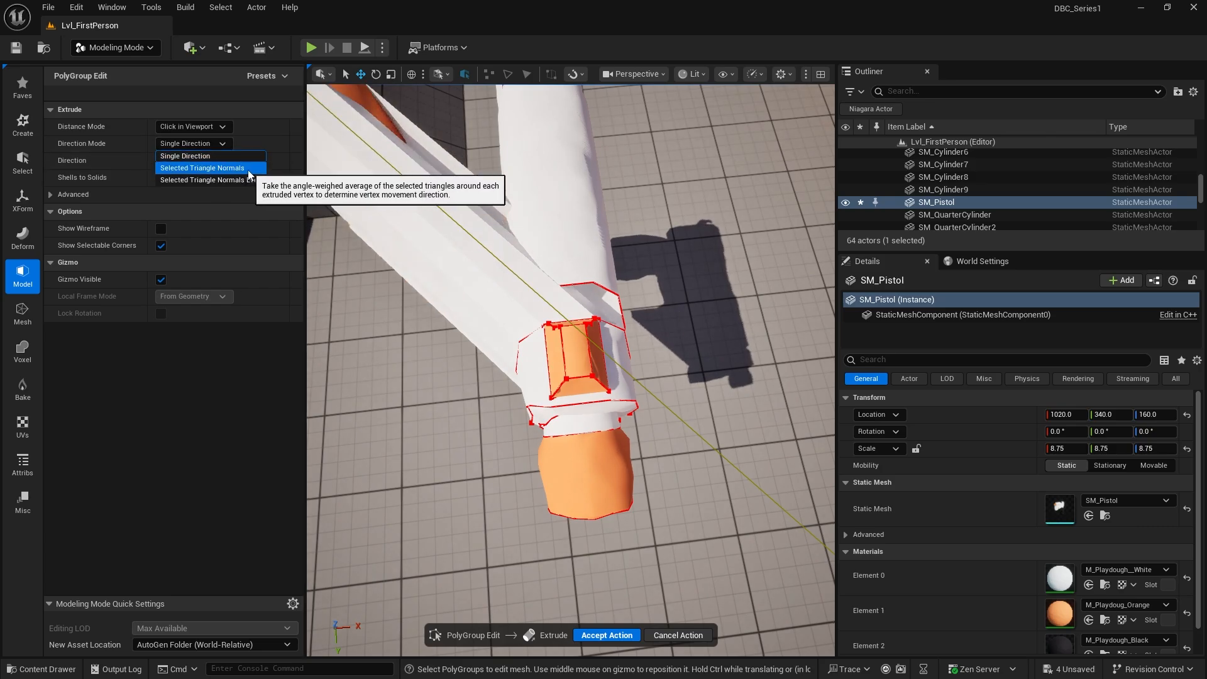
click(217, 167)
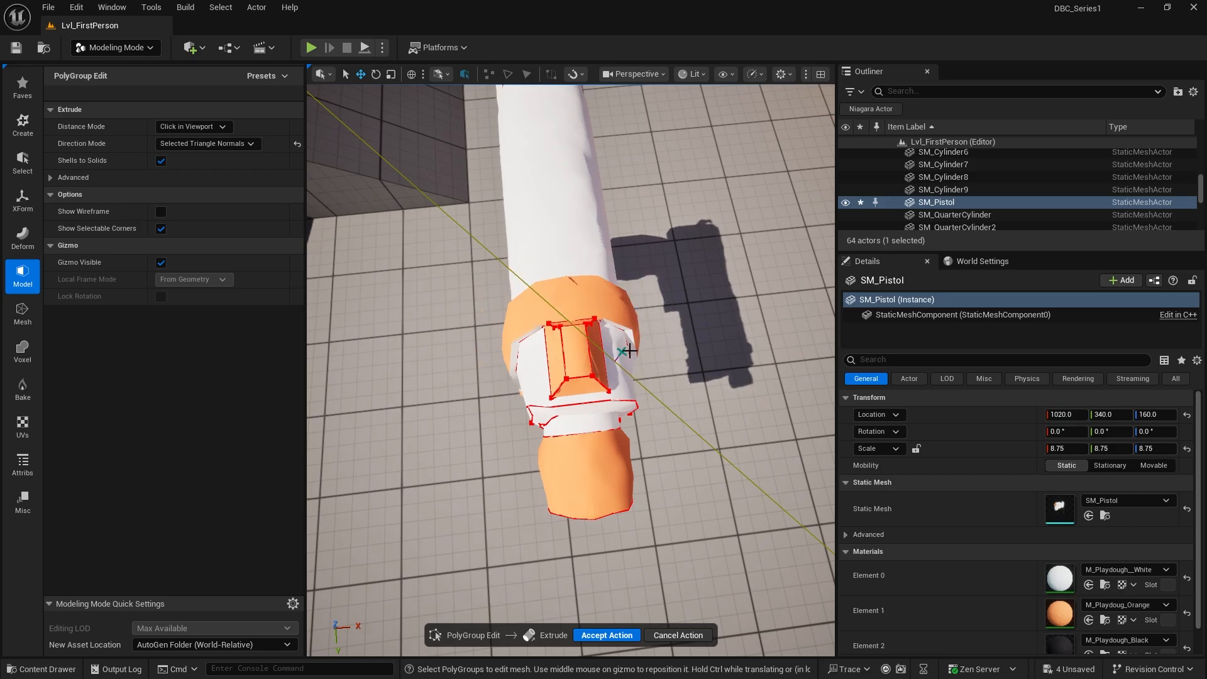
right_drag(630, 356, 633, 351)
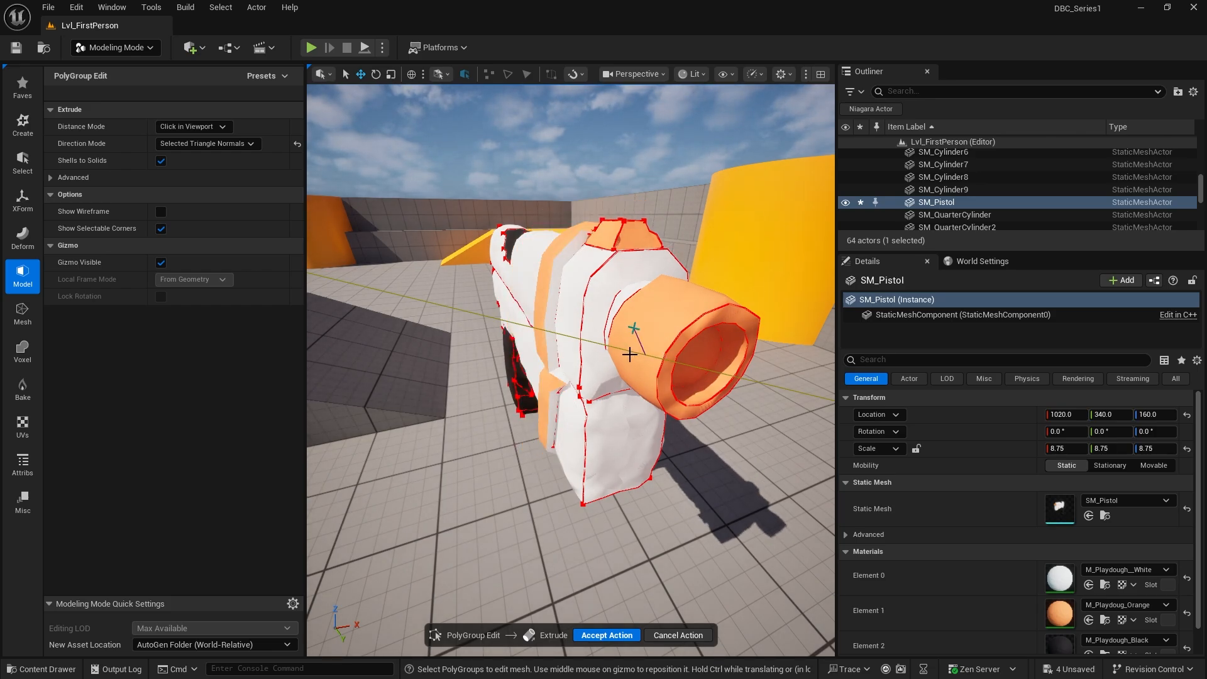
click(630, 350)
right_drag(630, 349, 576, 365)
click(585, 635)
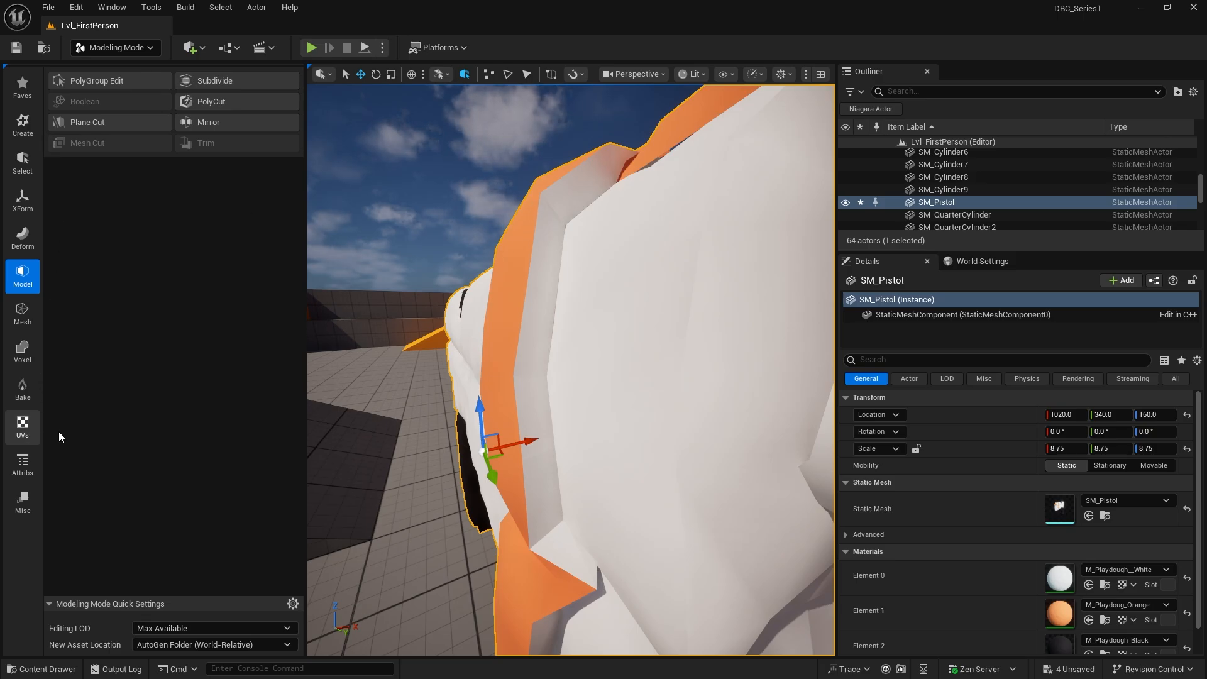
- Open the pistol in Edit Materials and try selecting the extruded band faces near the muzzle by group
click(22, 464)
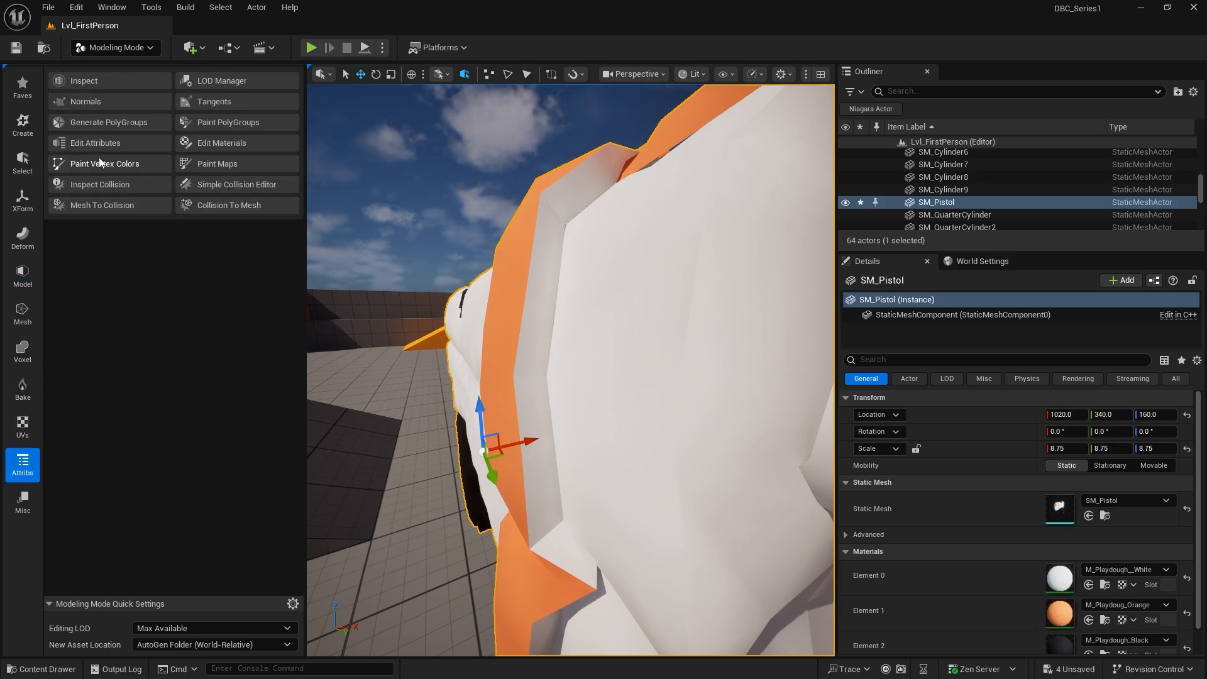
click(227, 141)
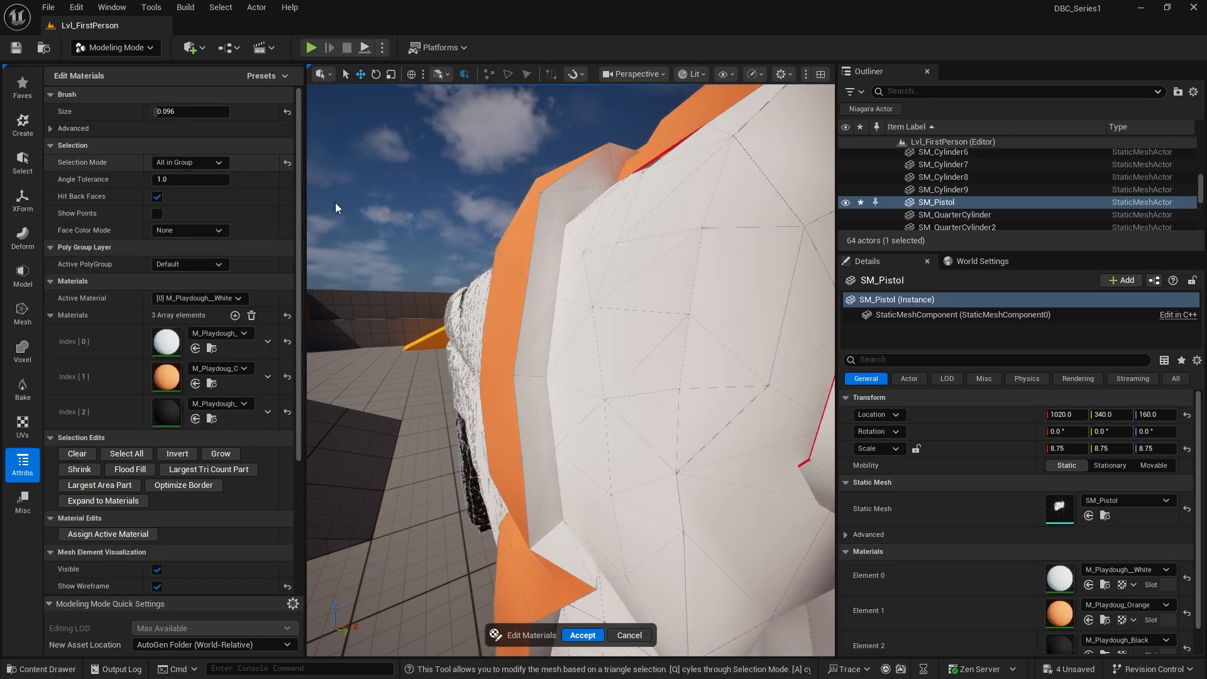
click(519, 312)
right_drag(517, 311, 610, 314)
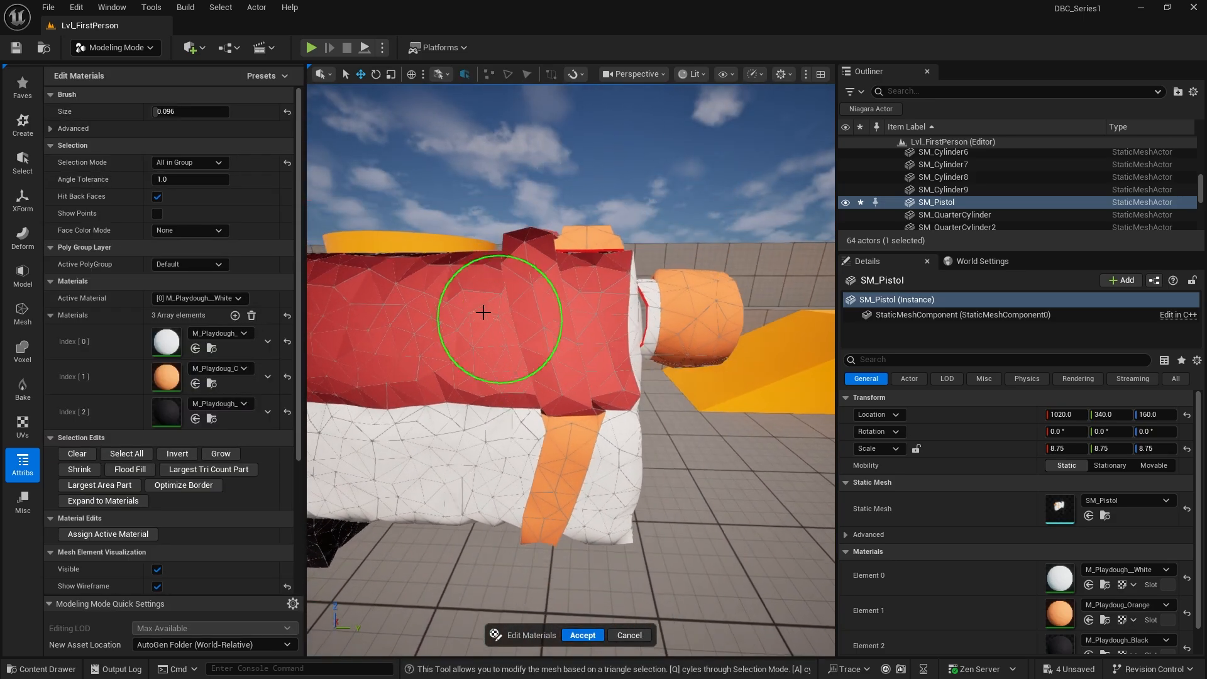
shift+click(442, 319)
shift+click(610, 305)
alt+drag(641, 352, 537, 329)
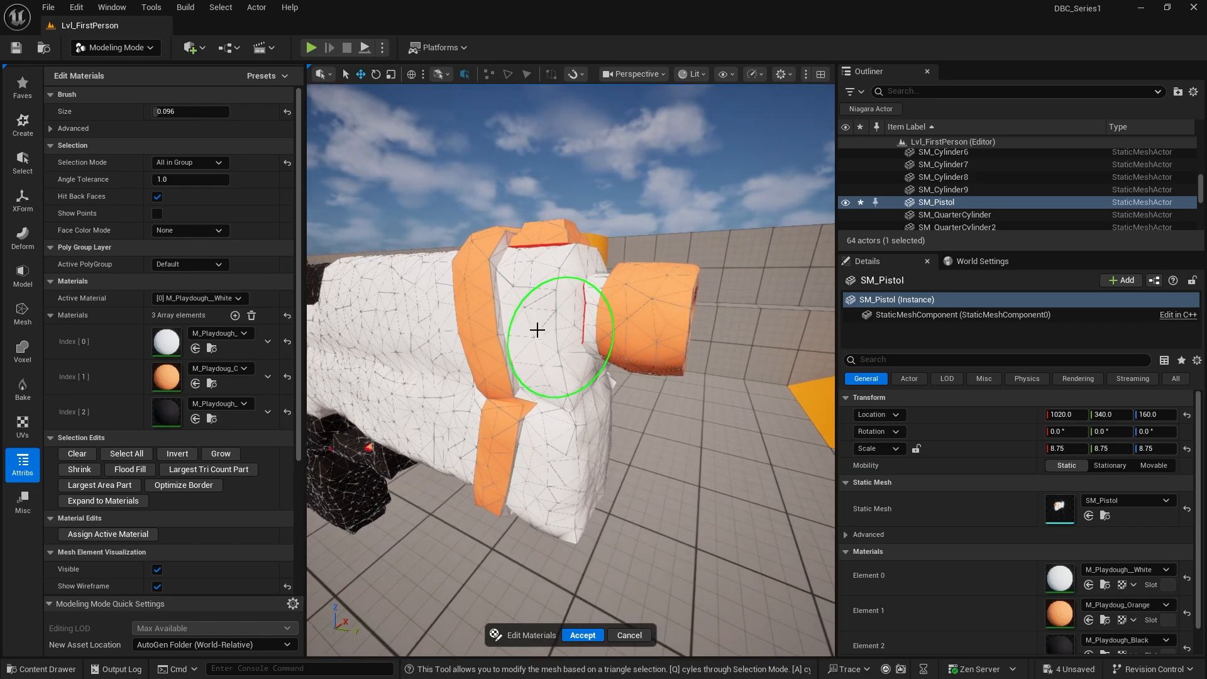
- Try to assign M_Playdoug_Orange to the extruded band faces, leaving the adjacent white body out of the selection
click(473, 312)
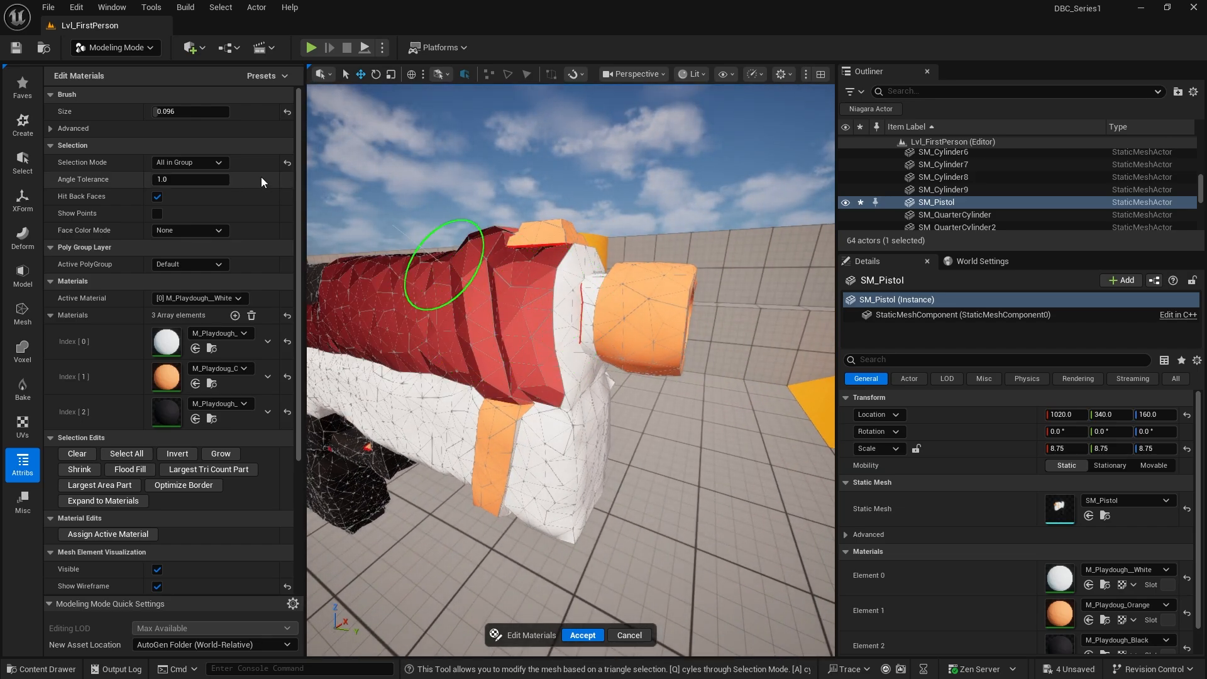
shift+click(395, 297)
key(d)
mouse_move(533, 402)
right_down()
mouse_move(378, 396)
mouse_move(434, 399)
mouse_move(566, 440)
mouse_move(528, 422)
mouse_move(502, 341)
mouse_move(571, 380)
mouse_move(354, 418)
mouse_move(399, 365)
mouse_move(506, 287)
mouse_move(719, 334)
mouse_move(635, 301)
mouse_move(585, 428)
mouse_move(507, 550)
mouse_move(568, 359)
right_up()
click(189, 299)
click(205, 323)
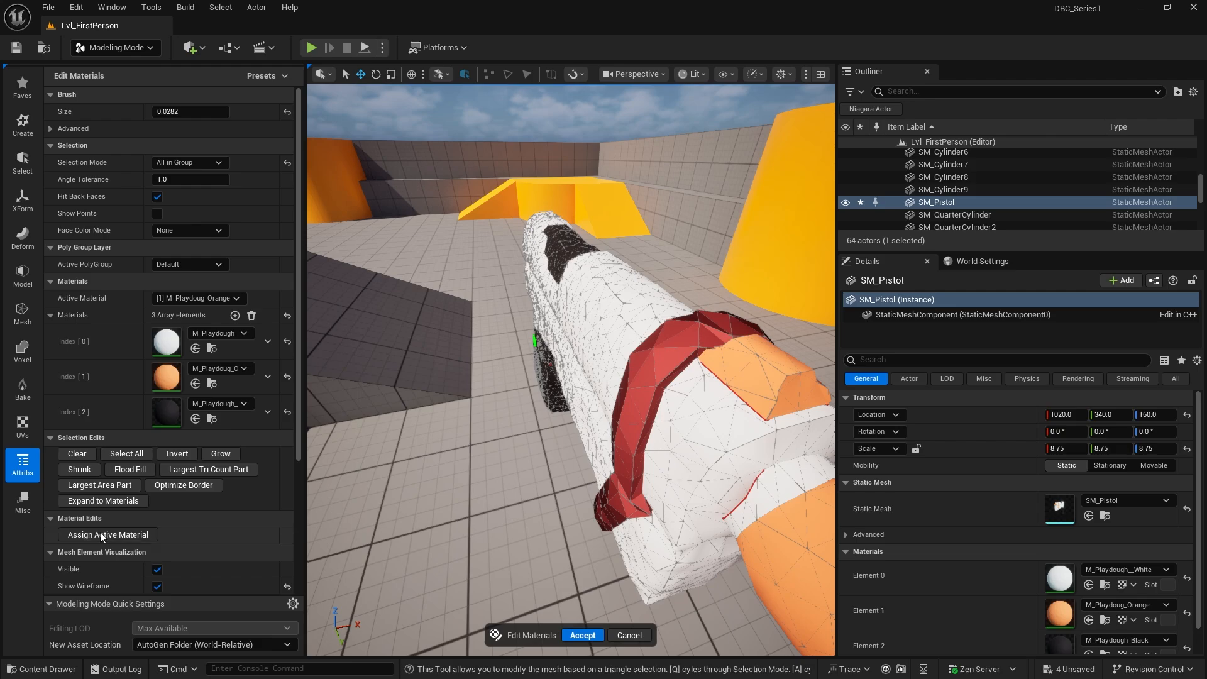
right_drag(610, 397, 660, 415)
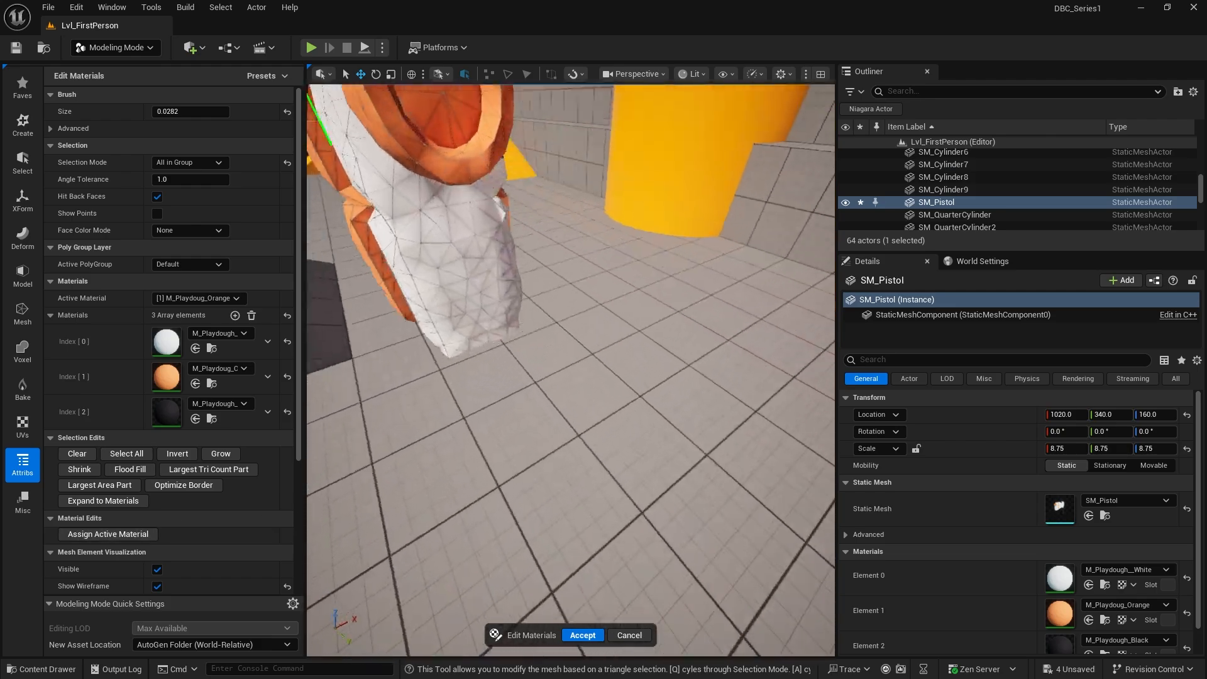
right_drag(435, 198, 647, 426)
- Switch to Selection Mode and examine the side faces of the pistol's orange bands near the muzzle
click(139, 52)
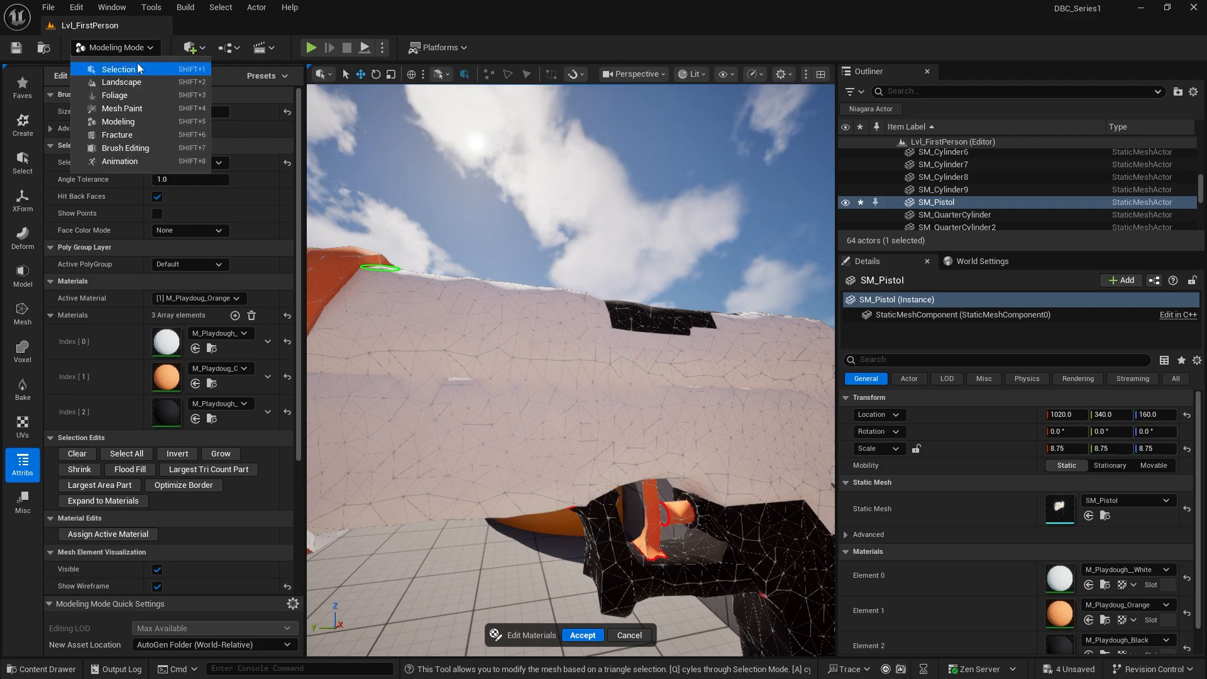
click(137, 66)
mouse_move(579, 345)
right_down()
mouse_move(629, 403)
mouse_move(440, 390)
mouse_move(575, 351)
right_up()
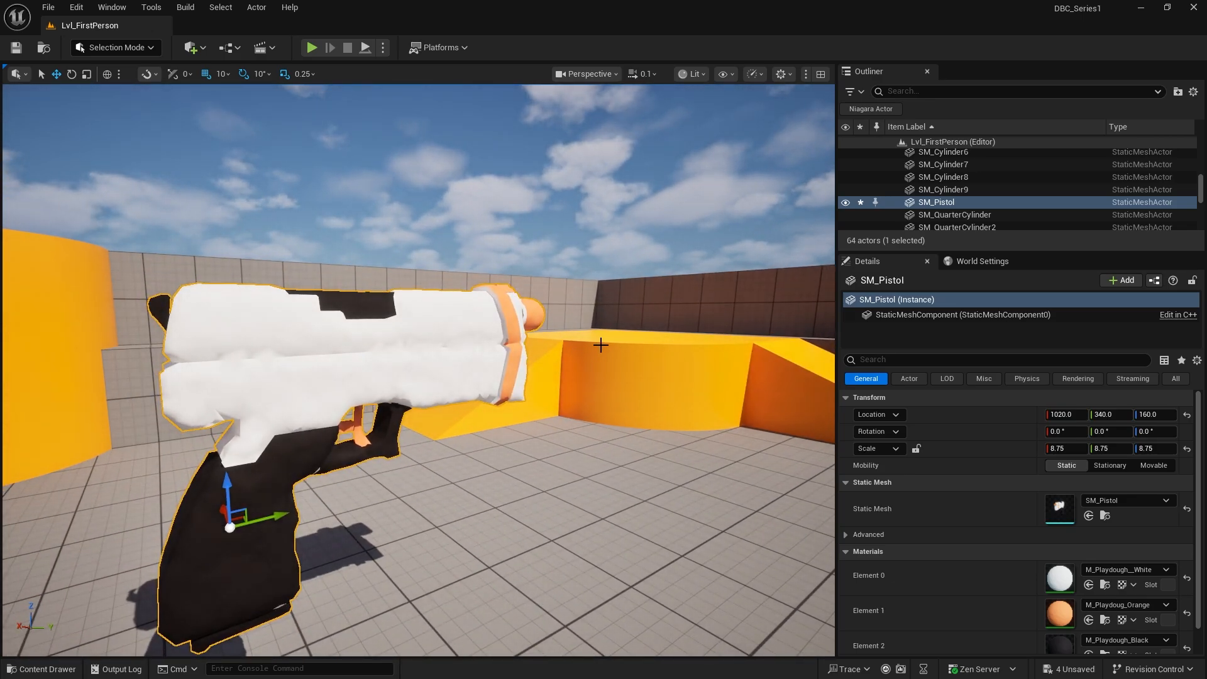
right_drag(617, 420, 465, 383)
right_drag(555, 374, 481, 333)
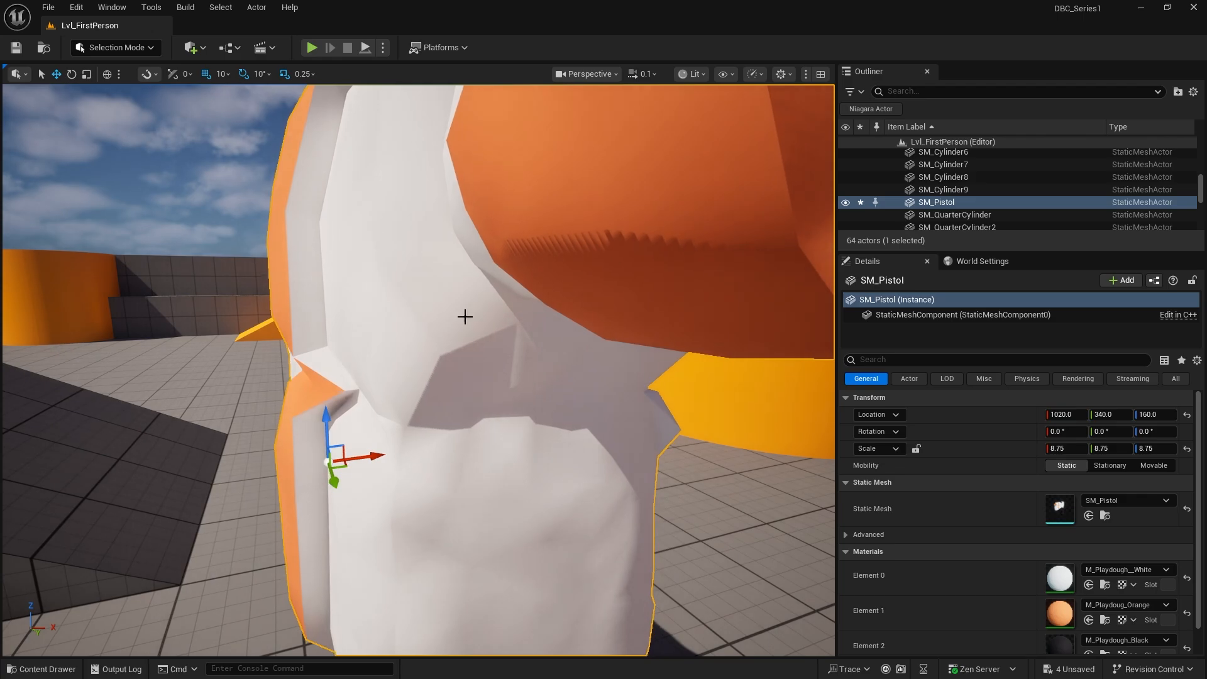
- Return to Modeling Mode and reopen the pistol in Edit Materials
click(151, 48)
click(134, 123)
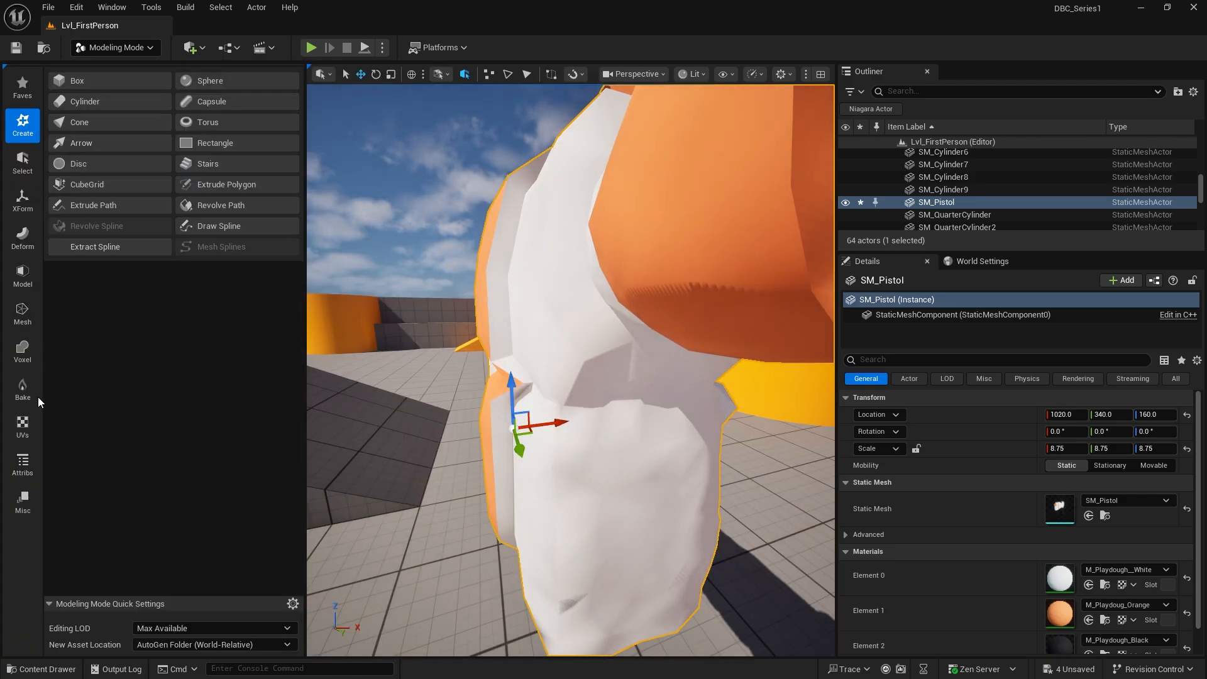
click(22, 427)
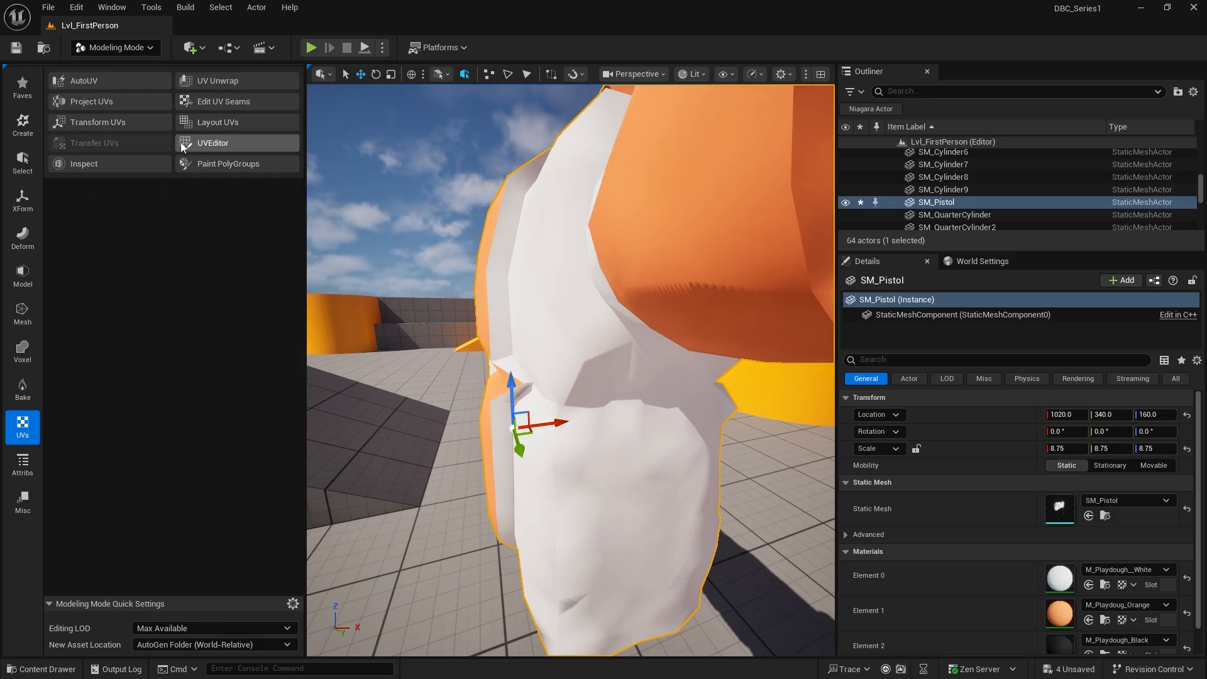
click(22, 464)
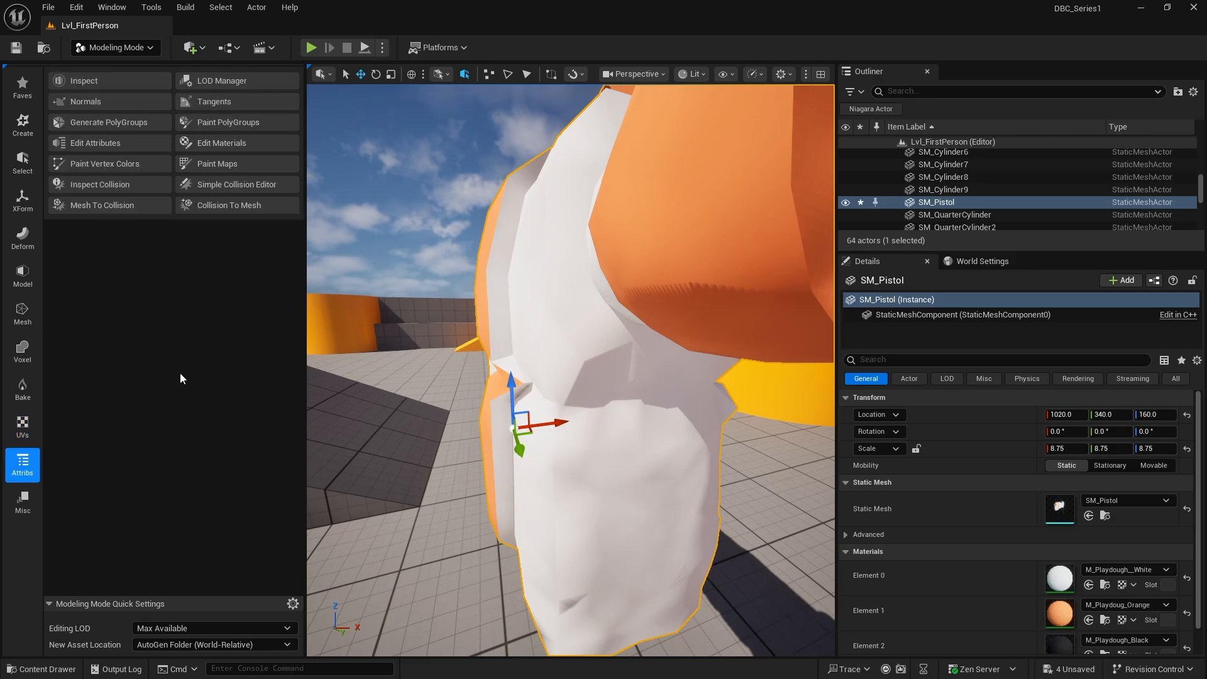
click(215, 144)
- Try selecting both orange bands with their side faces and accept the material edit
right_drag(488, 300, 571, 281)
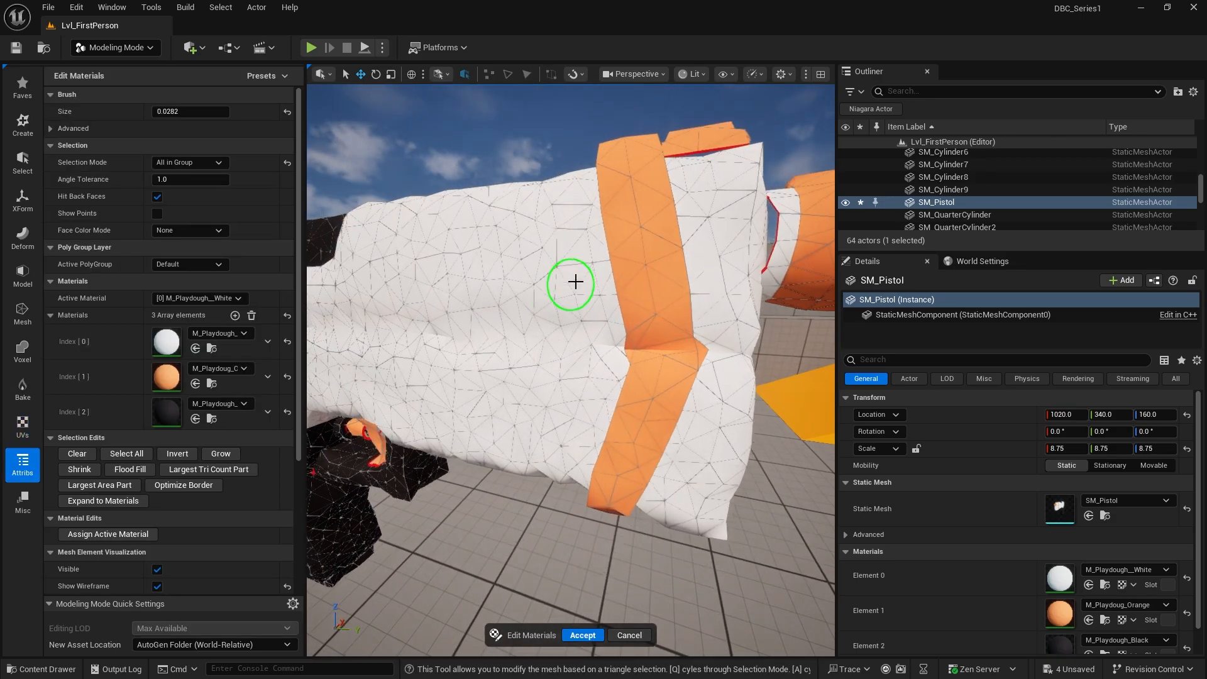
click(642, 274)
mouse_move(644, 275)
right_down()
mouse_move(604, 233)
mouse_move(635, 223)
mouse_move(563, 211)
right_up()
shift+click(720, 265)
click(709, 273)
right_drag(709, 273, 619, 269)
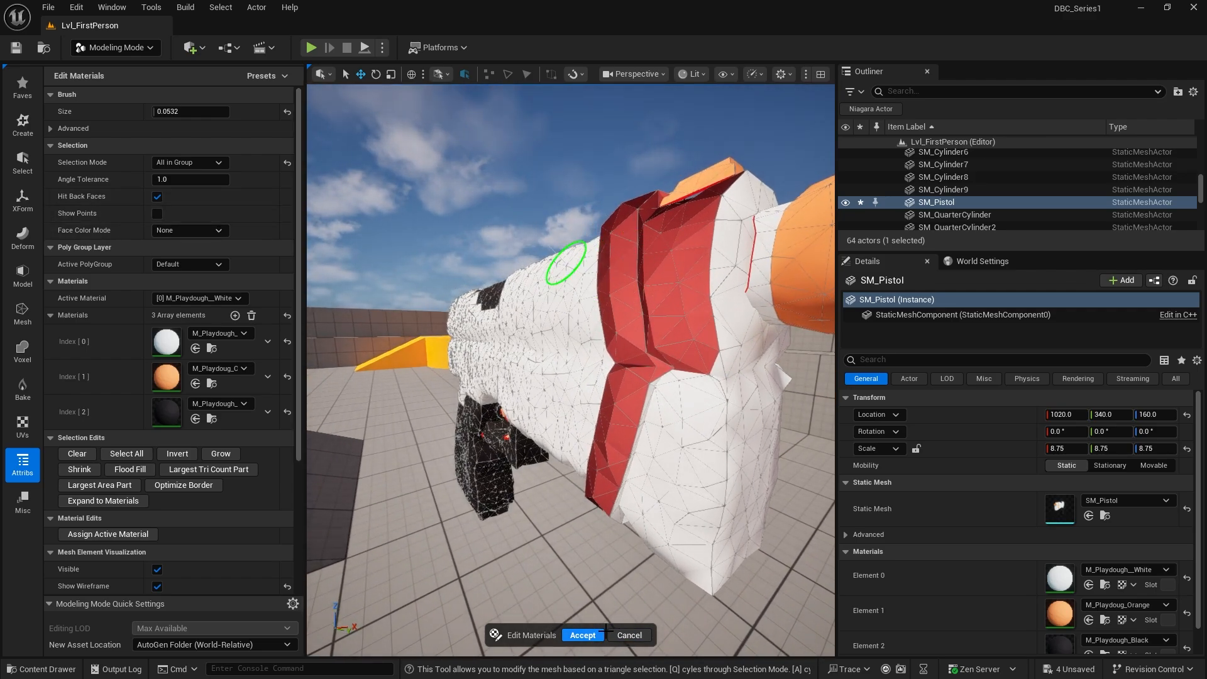
click(600, 634)
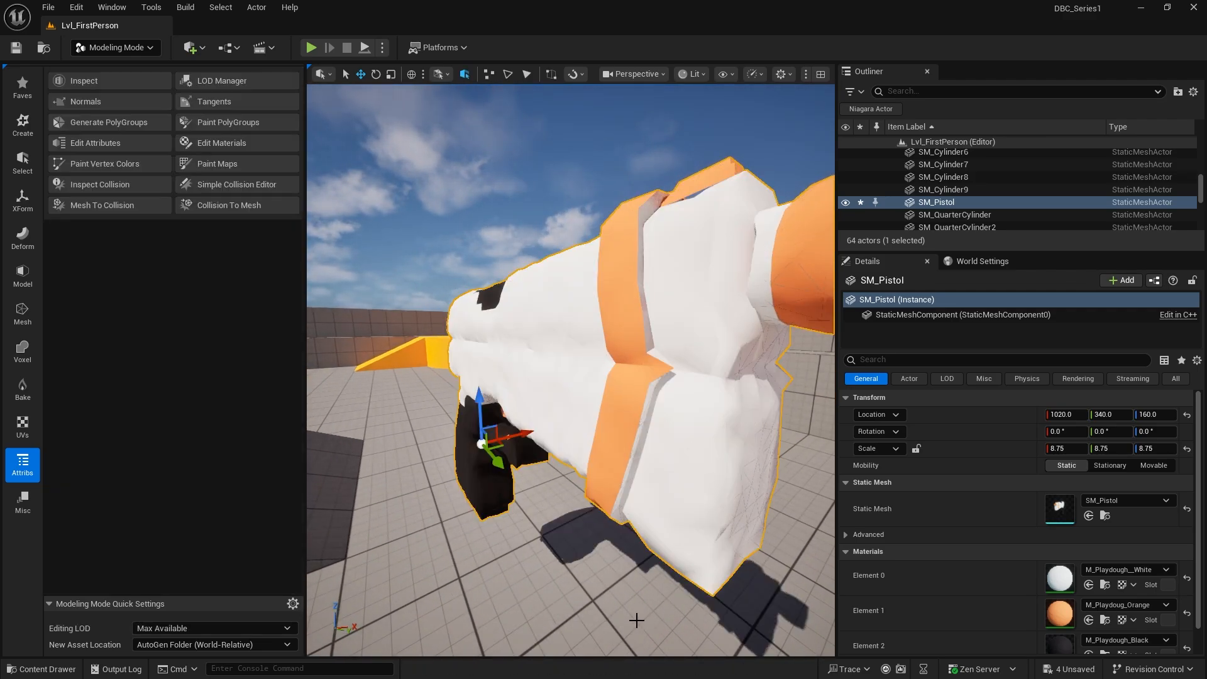
- Open Generate PolyGroups on the pistol and try the From Connected Tris conversion mode
click(88, 122)
right_drag(491, 277, 314, 277)
key(d)
right_drag(582, 230, 583, 230)
key(d)
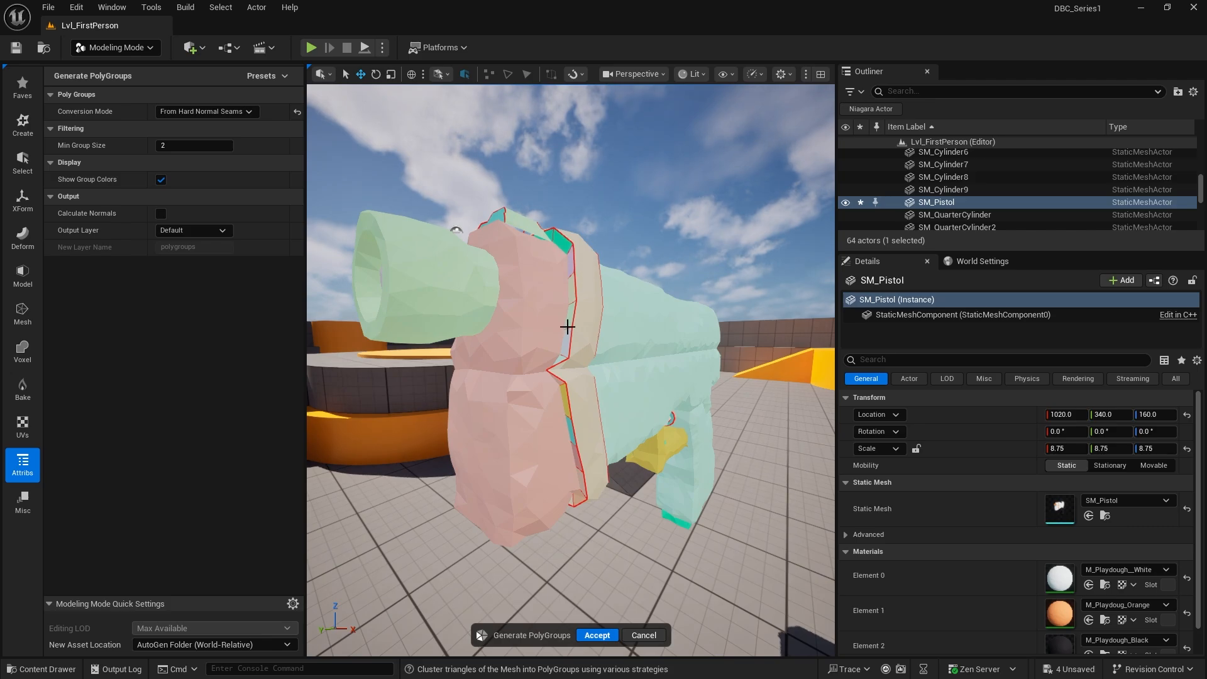
key(a)
right_drag(578, 355, 732, 355)
click(192, 115)
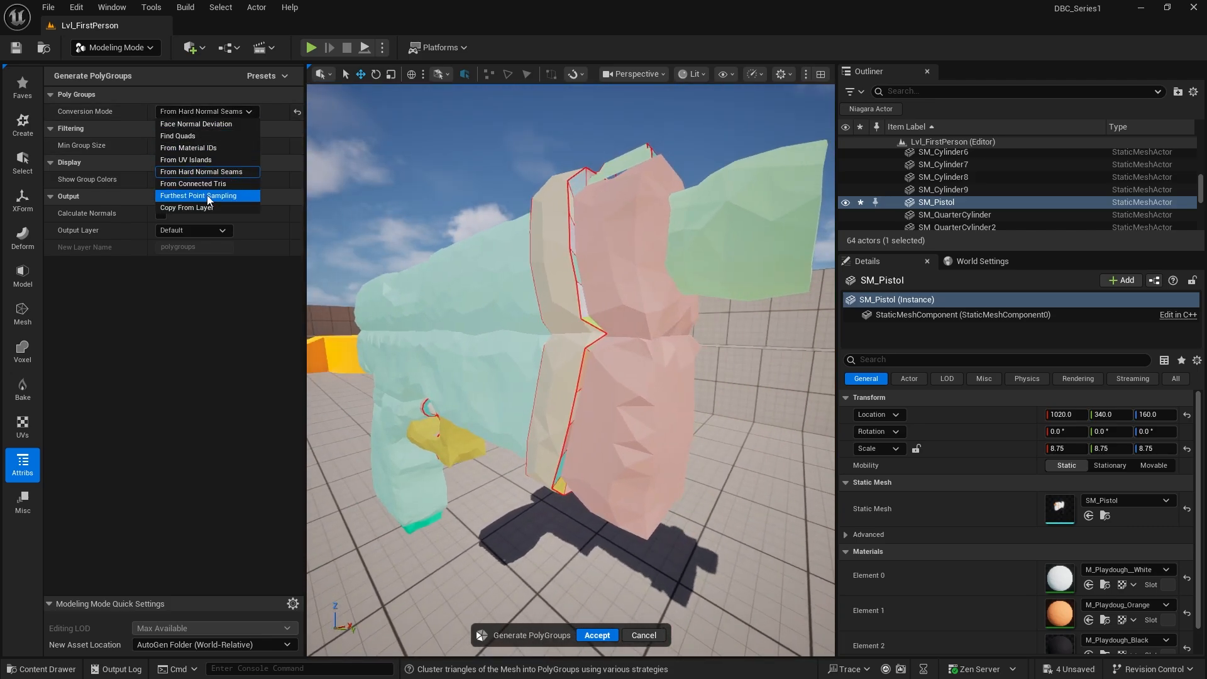
click(205, 185)
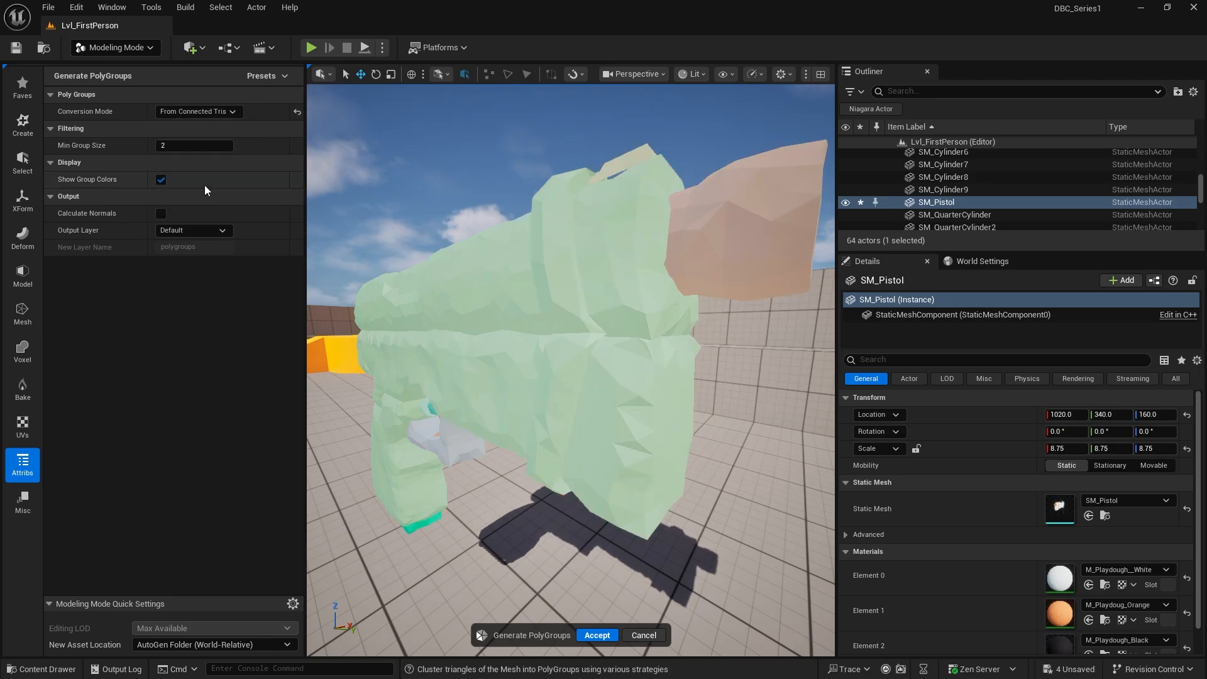
- Try the Furthest Point Sampling, From UV Islands and From Material IDs conversion modes, then cancel the PolyGroup generation
click(195, 112)
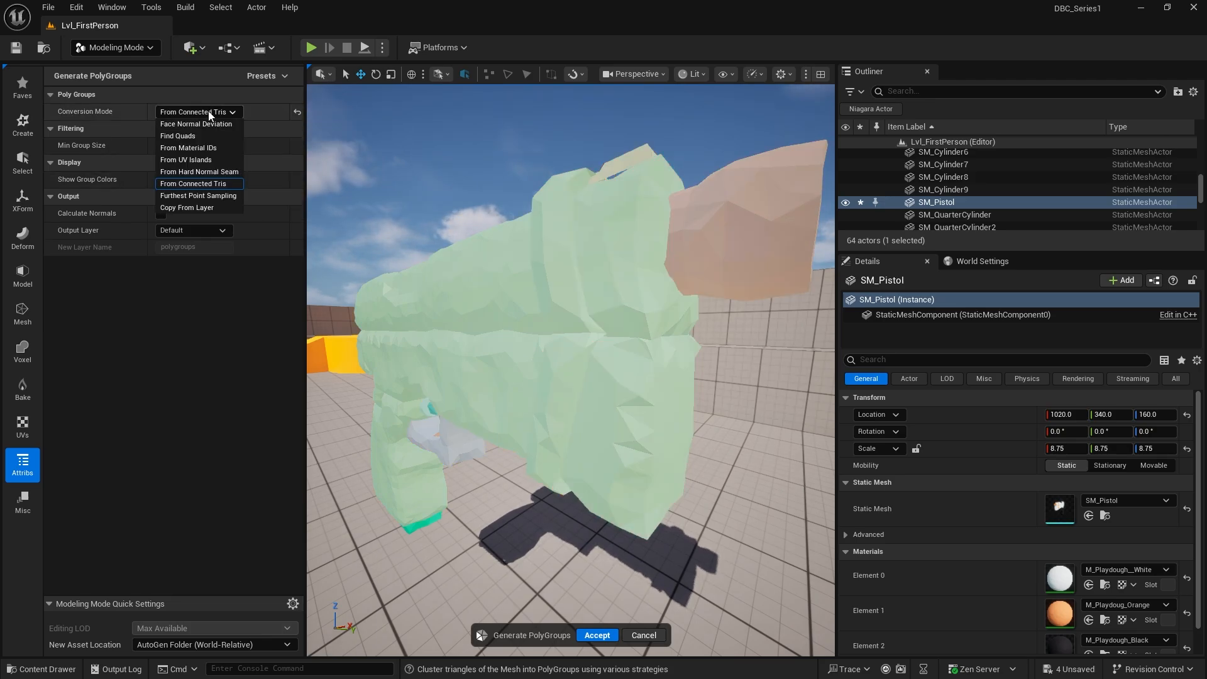
click(198, 201)
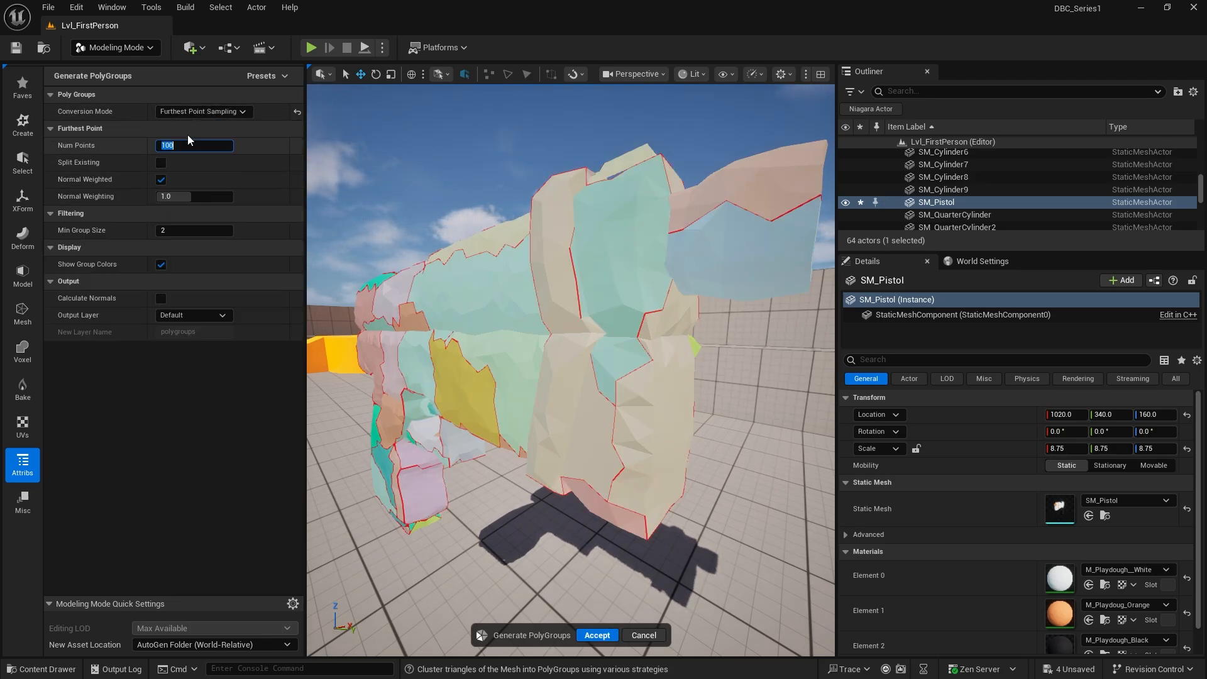
click(195, 111)
click(198, 161)
click(203, 111)
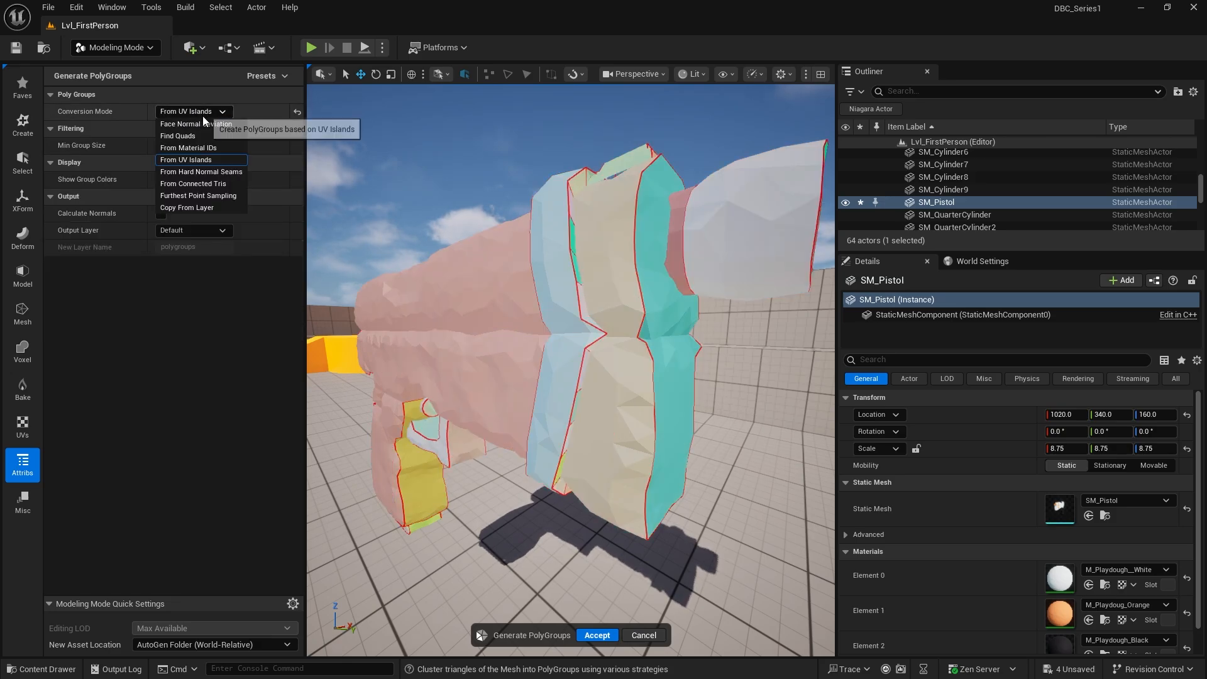
click(198, 149)
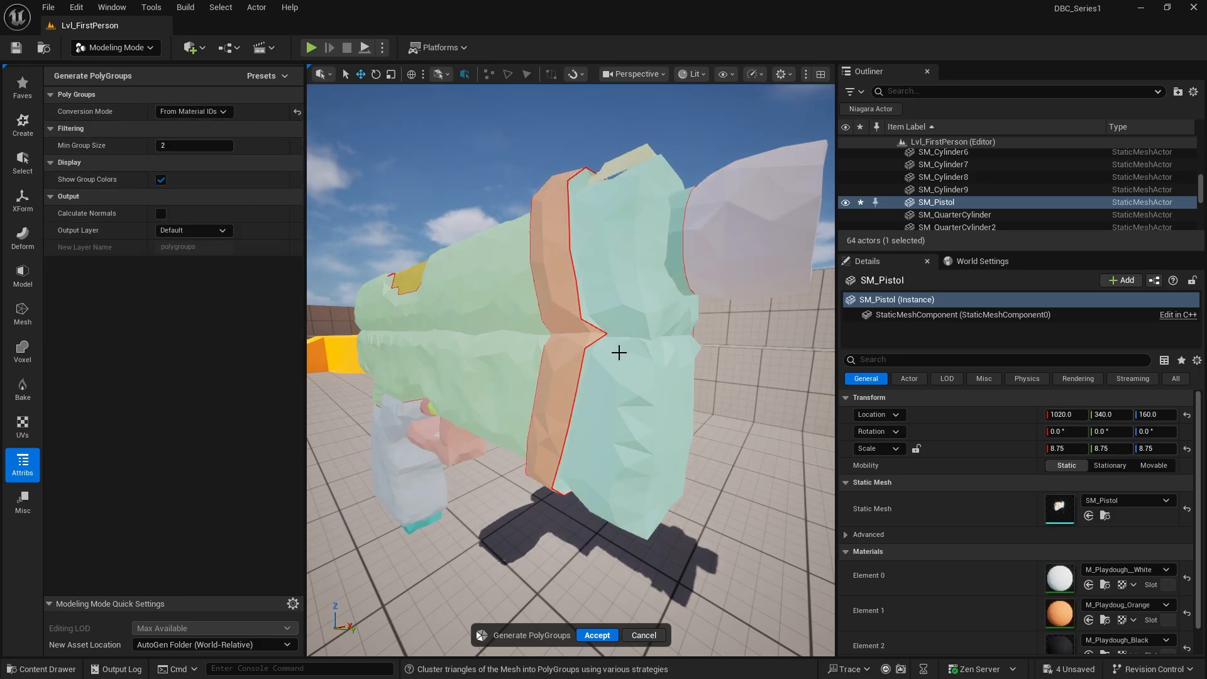
click(187, 111)
click(200, 161)
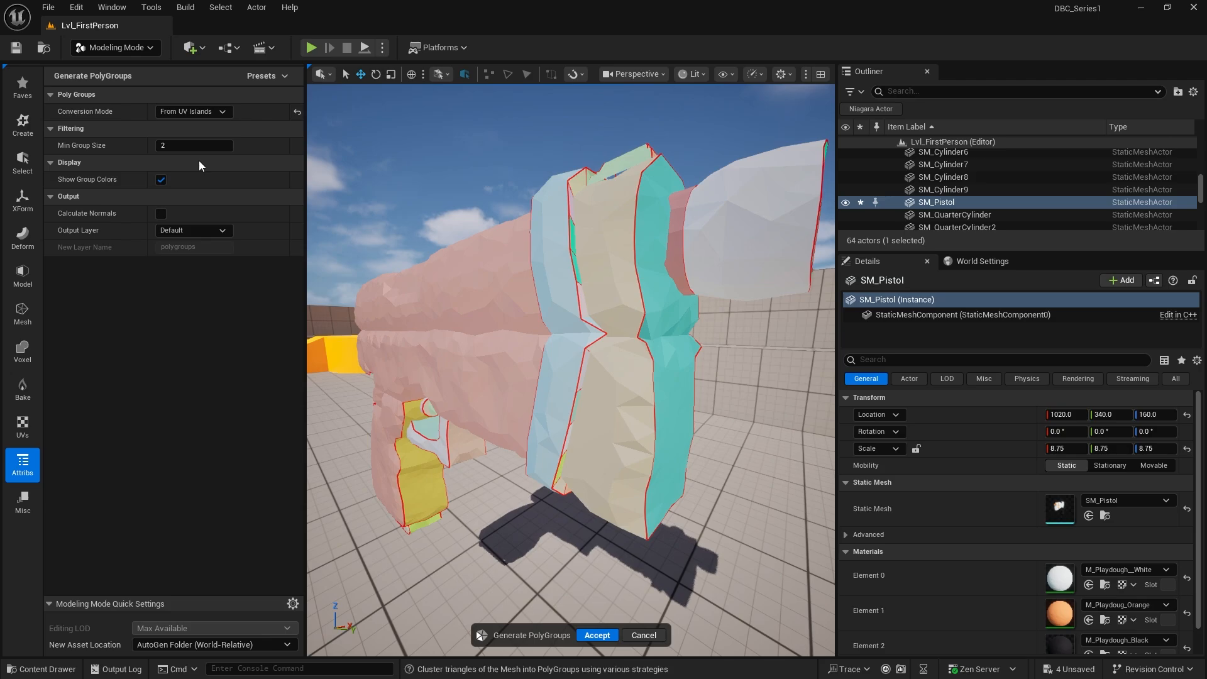
click(642, 635)
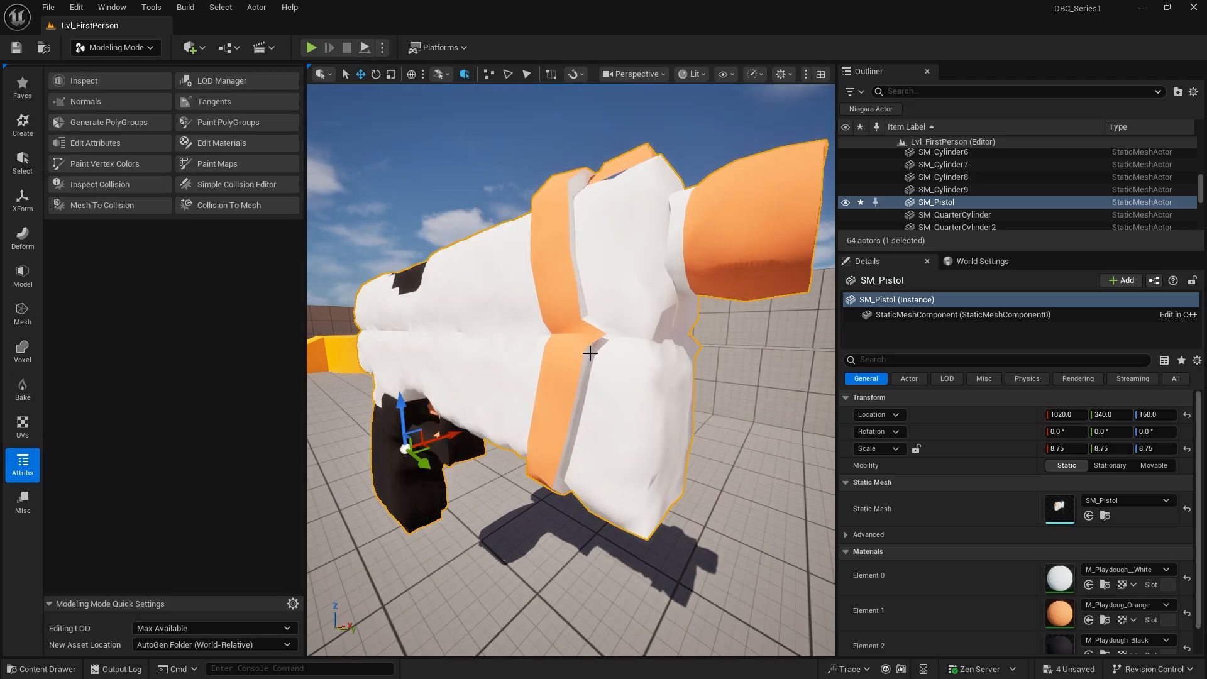
right_drag(531, 312, 440, 300)
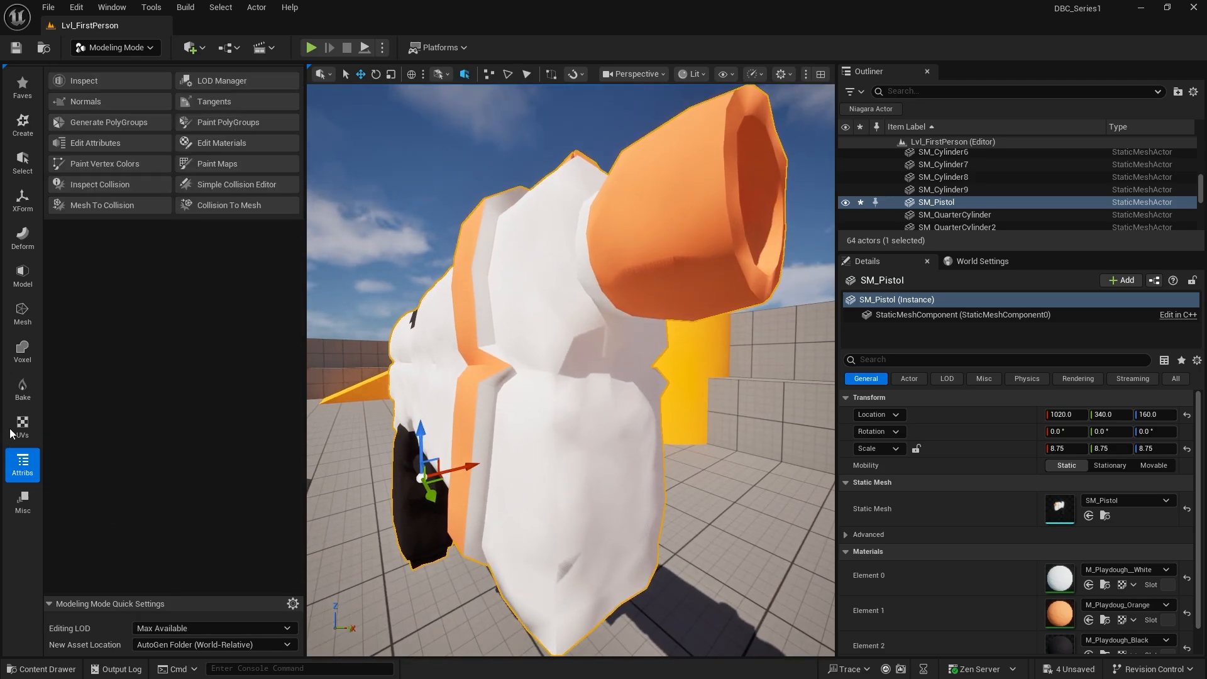
click(202, 164)
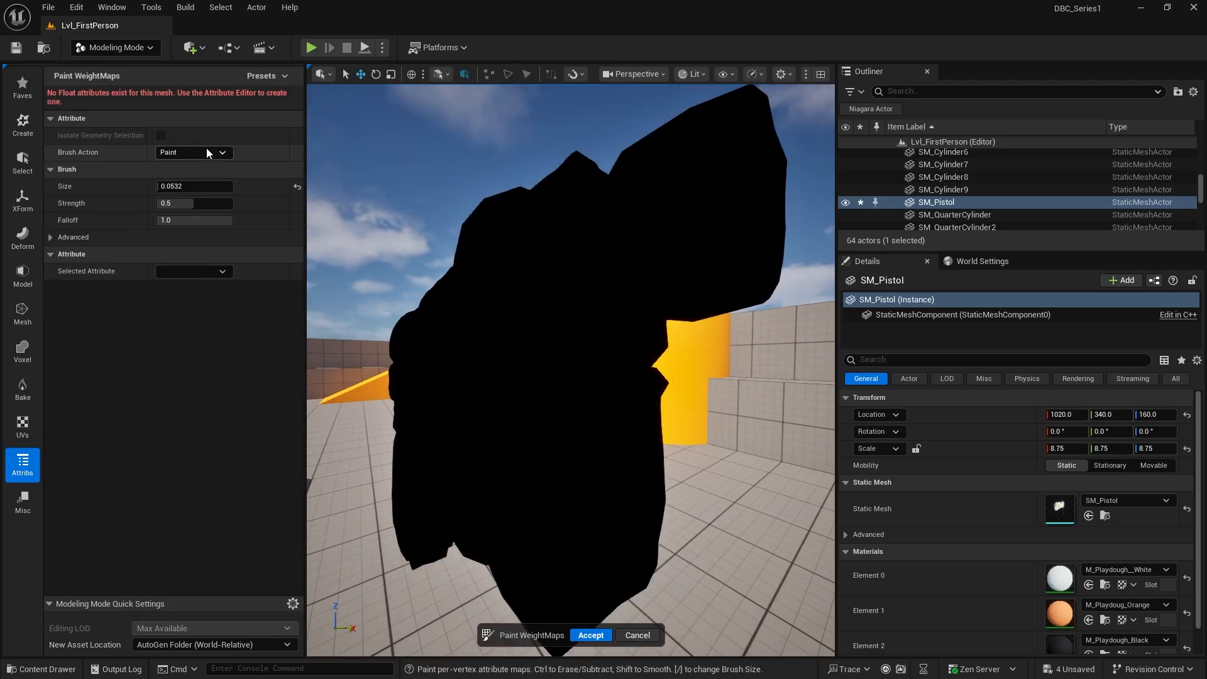
click(22, 468)
click(629, 639)
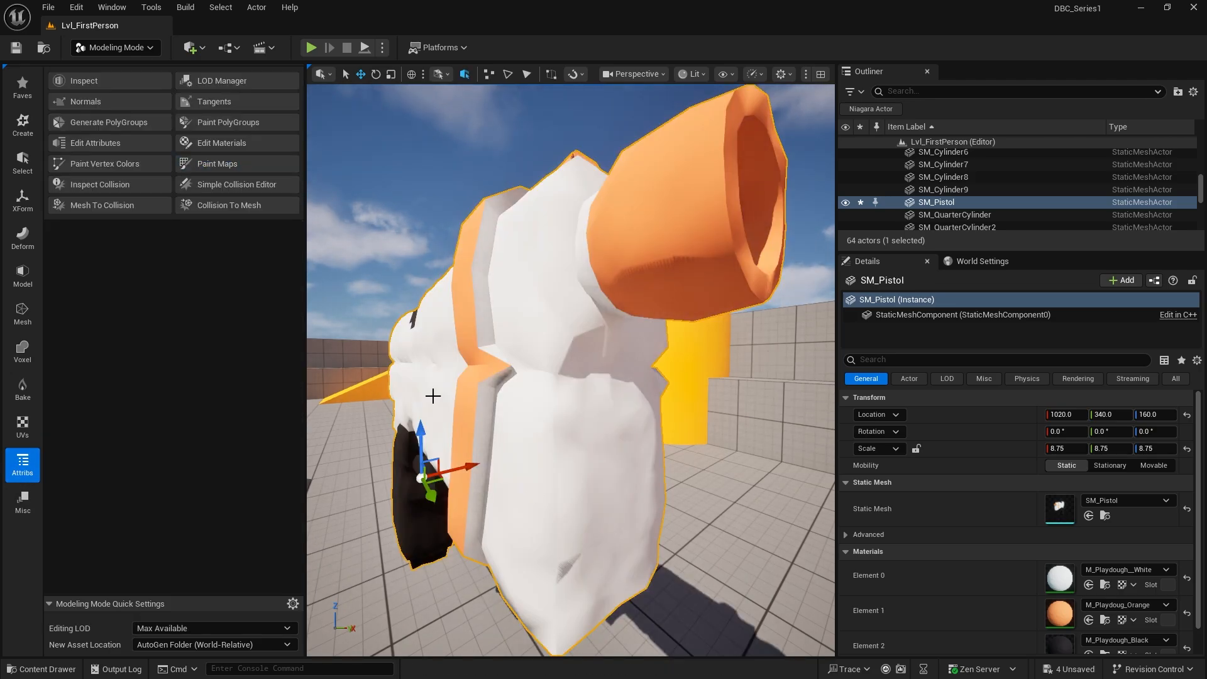
- Open the pistol in Edit Materials and select the upper orange band with its side faces, excluding the adjacent white body
click(214, 142)
click(464, 313)
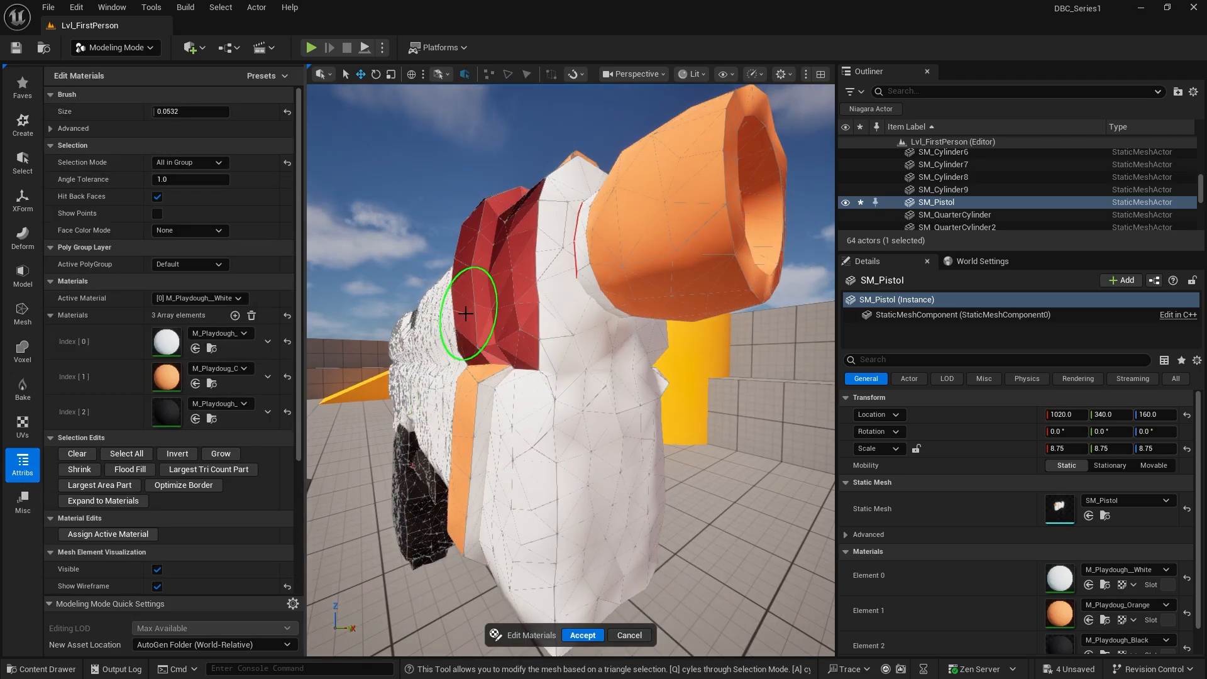
ctrl+click(527, 315)
alt+drag(478, 471, 511, 478)
mouse_move(478, 415)
right_down()
mouse_move(449, 415)
mouse_move(478, 415)
right_up()
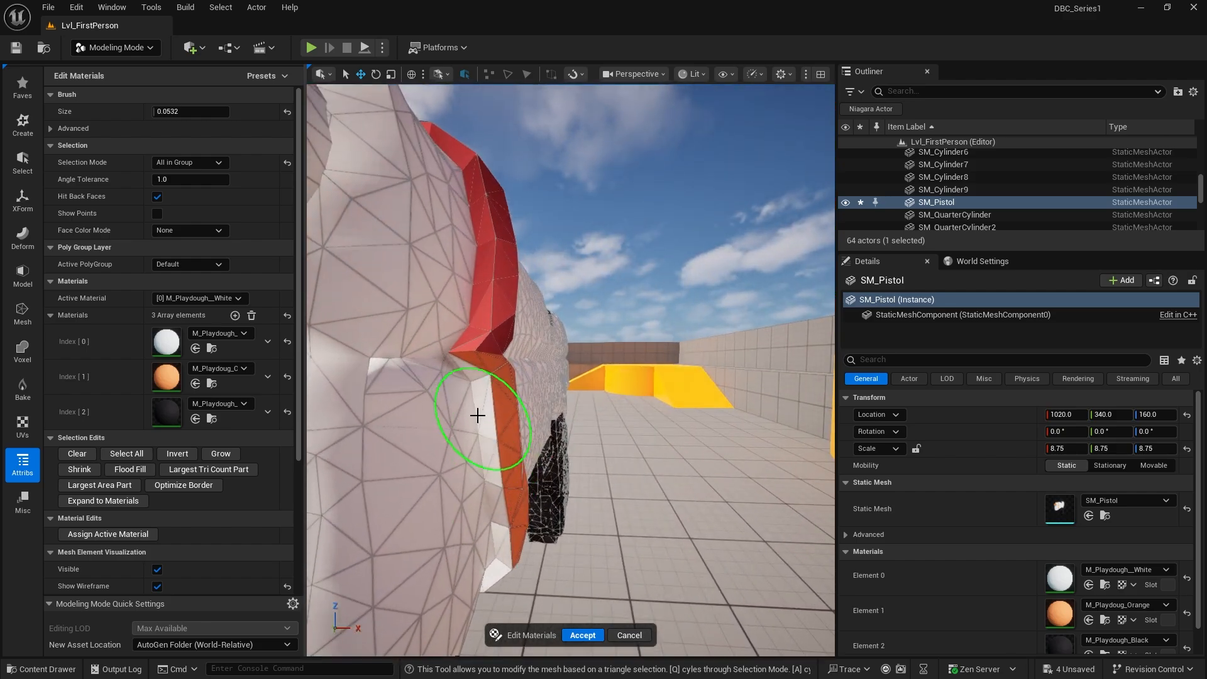
- Add the lower band and the rear side faces of both bands to the selection, excluding the surrounding white body
click(507, 401)
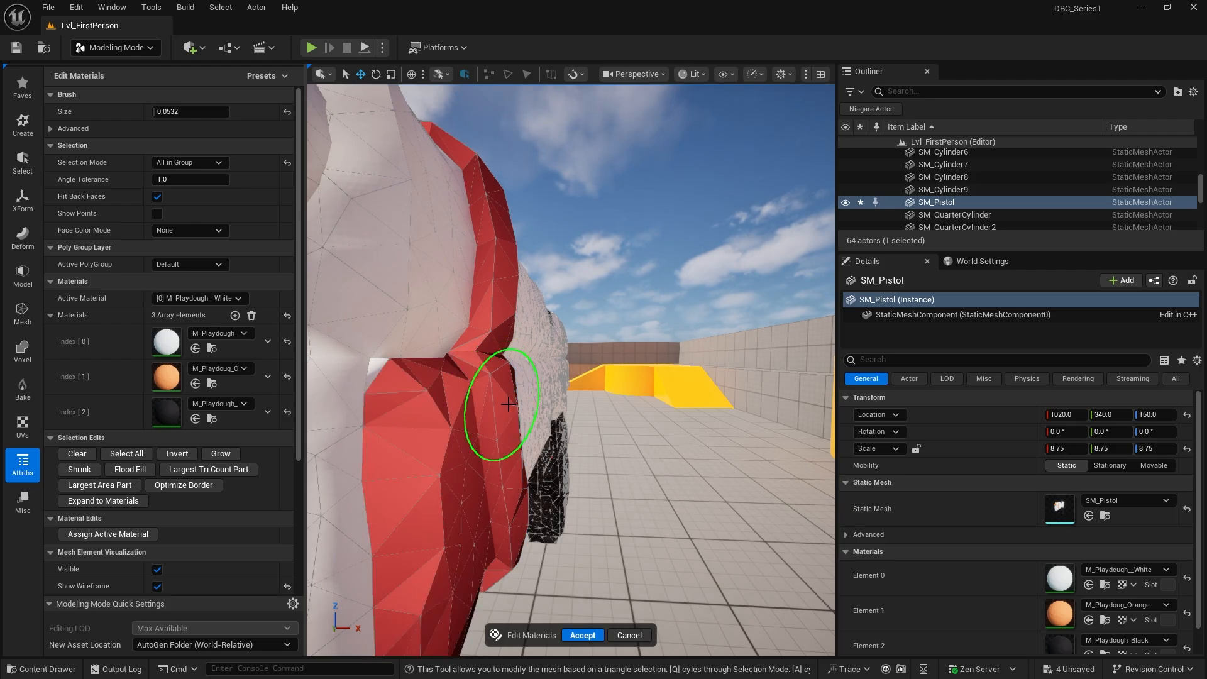
shift+click(417, 468)
mouse_move(539, 481)
right_down()
mouse_move(440, 481)
mouse_move(539, 481)
right_up()
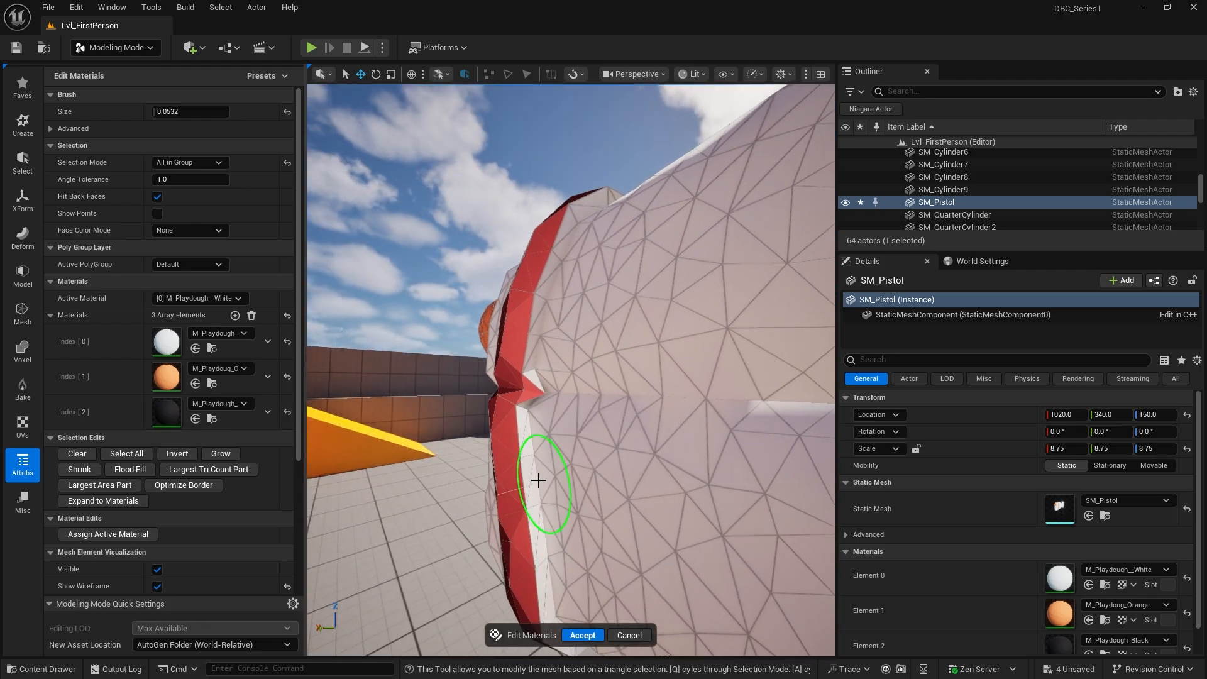
click(541, 474)
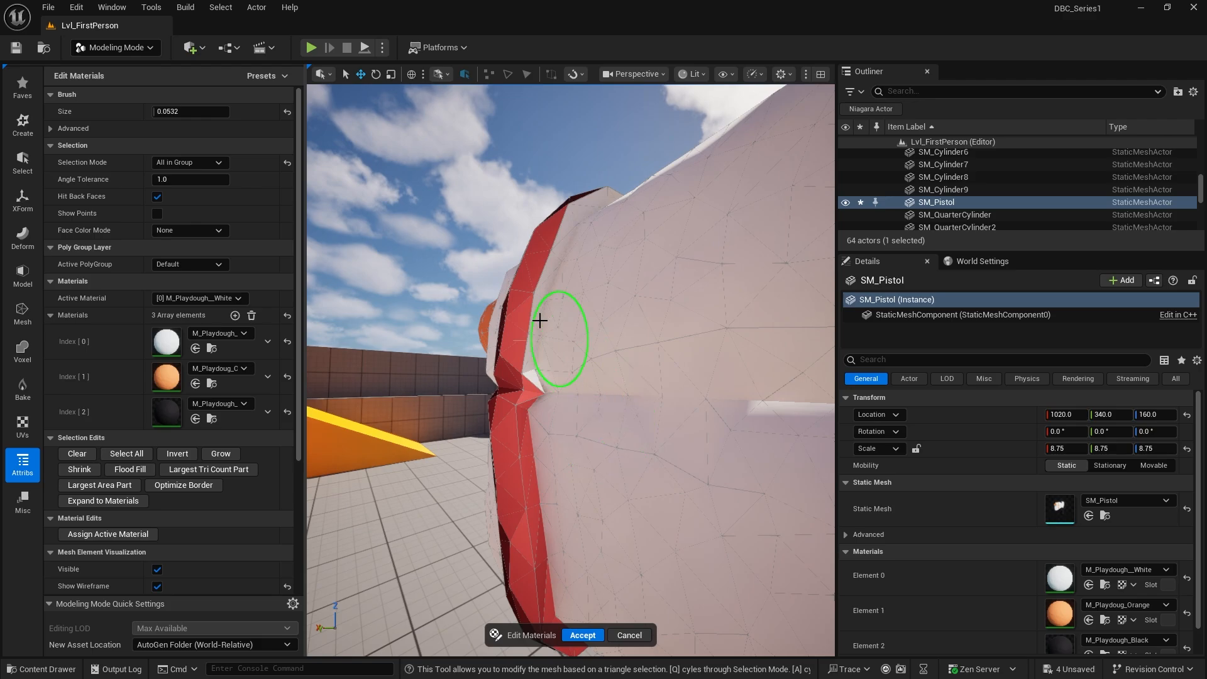
click(537, 317)
shift+click(676, 306)
- Assign M_Playdoug_Orange to the selected band faces and accept the material edit
right_drag(676, 306, 754, 305)
mouse_move(535, 242)
right_down()
mouse_move(593, 396)
mouse_move(606, 323)
mouse_move(593, 485)
mouse_move(506, 461)
mouse_move(459, 424)
mouse_move(620, 463)
mouse_move(742, 549)
mouse_move(566, 409)
right_up()
click(200, 298)
click(211, 327)
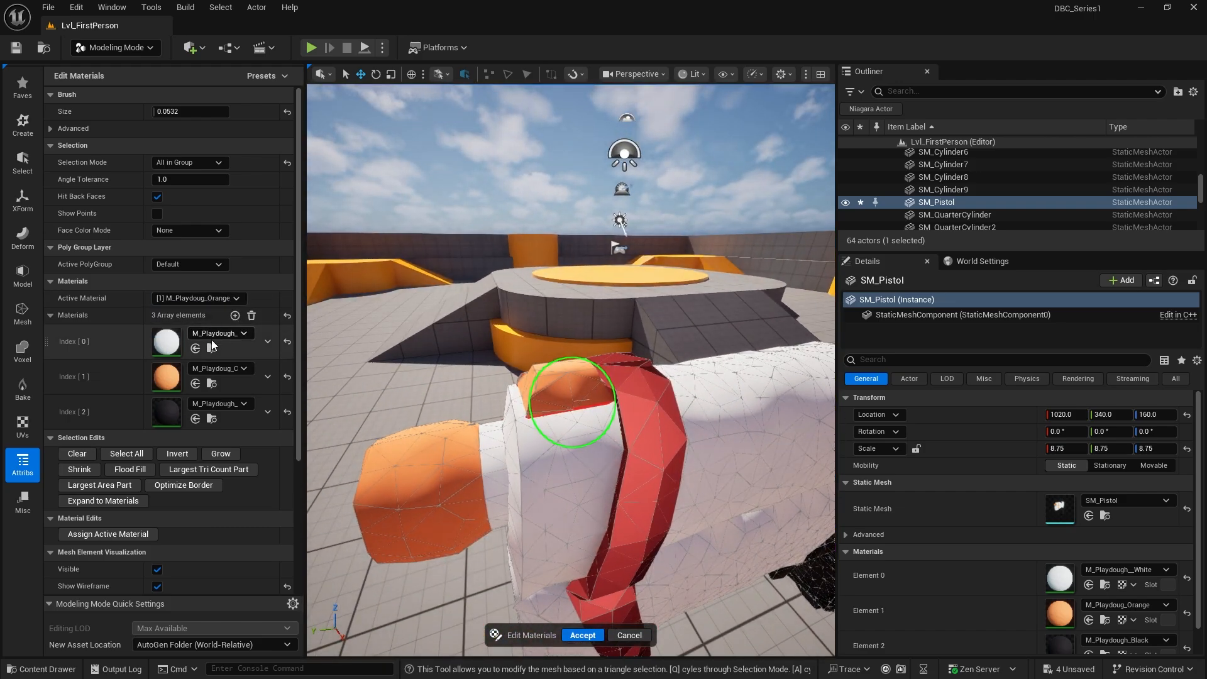
click(120, 535)
right_drag(605, 437, 593, 575)
click(580, 635)
- In the Game/Meshes folder, create a material instance of M_Playdough named M_Playdough_Grey
right_drag(574, 632, 742, 566)
click(51, 669)
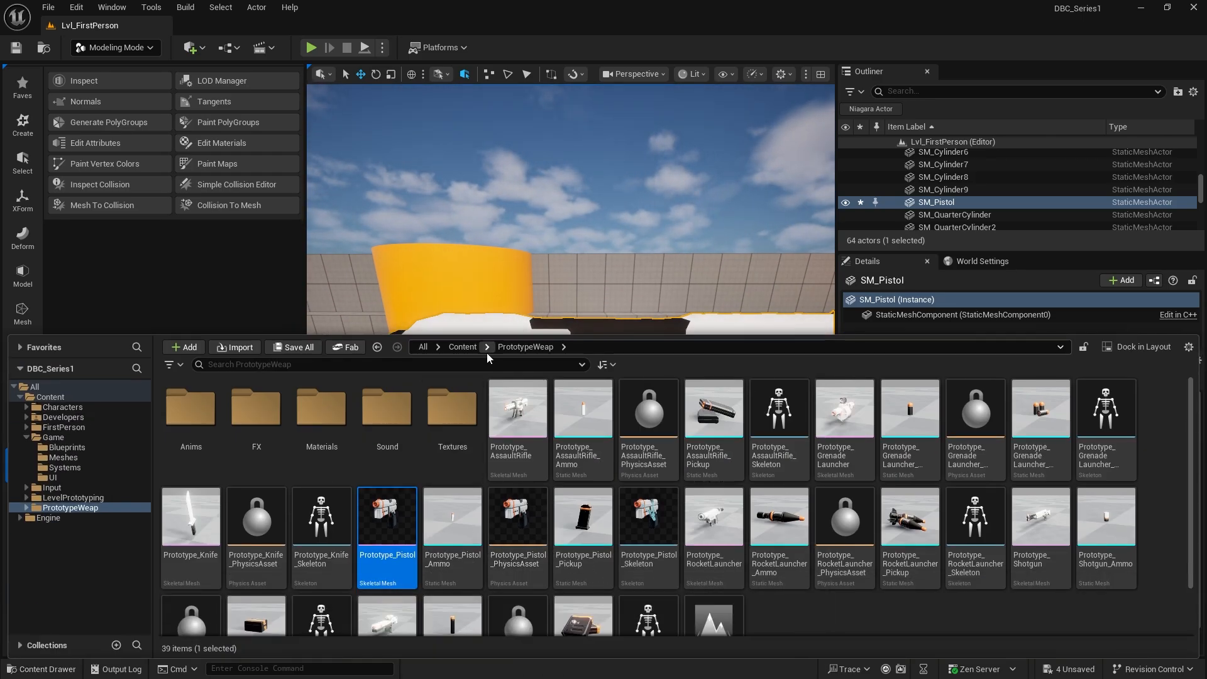
click(462, 347)
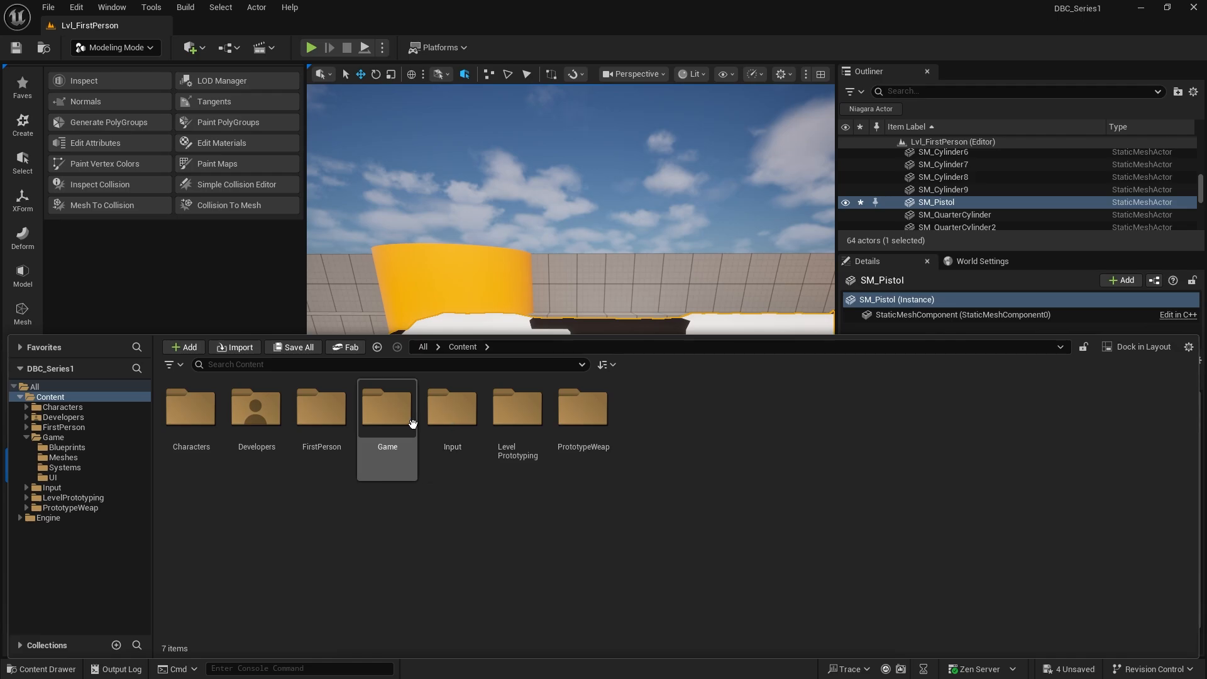
double_click(393, 434)
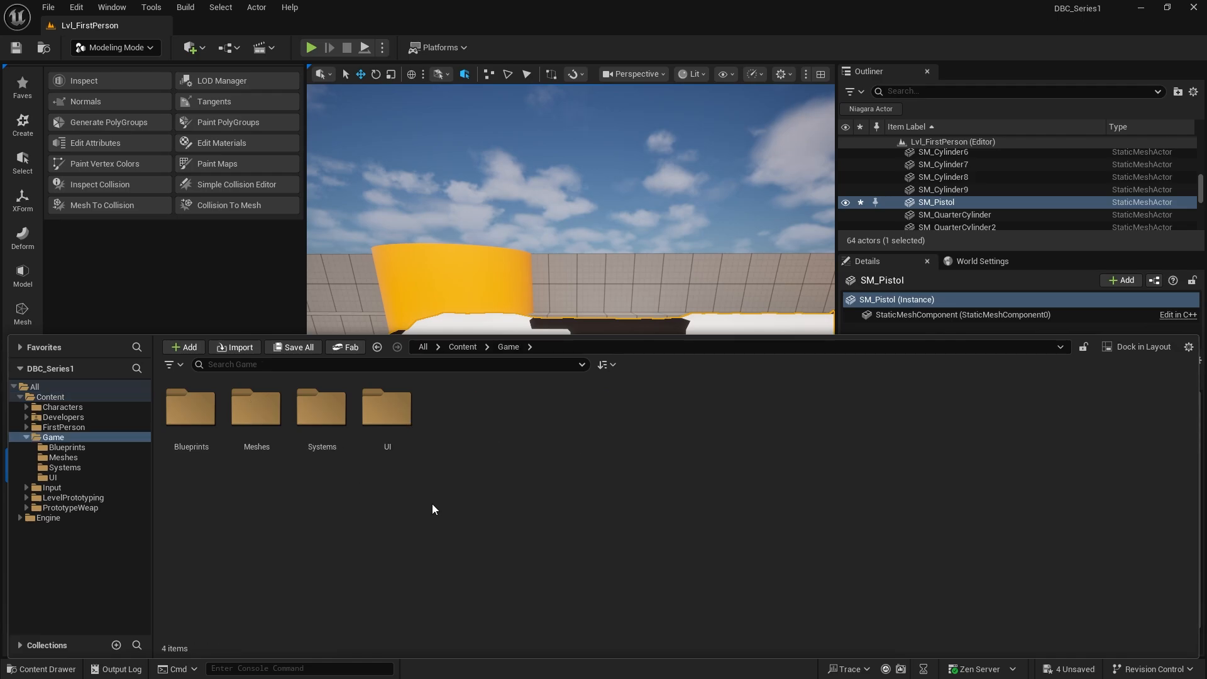
click(387, 409)
double_click(256, 409)
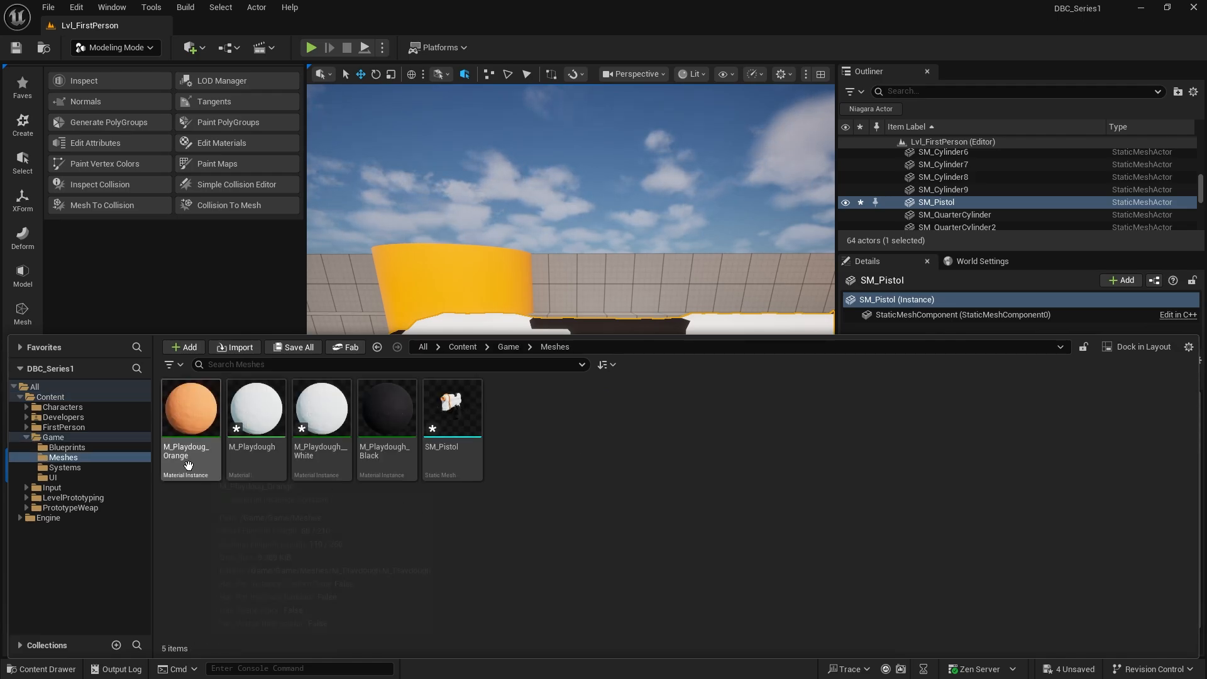
right_click(240, 457)
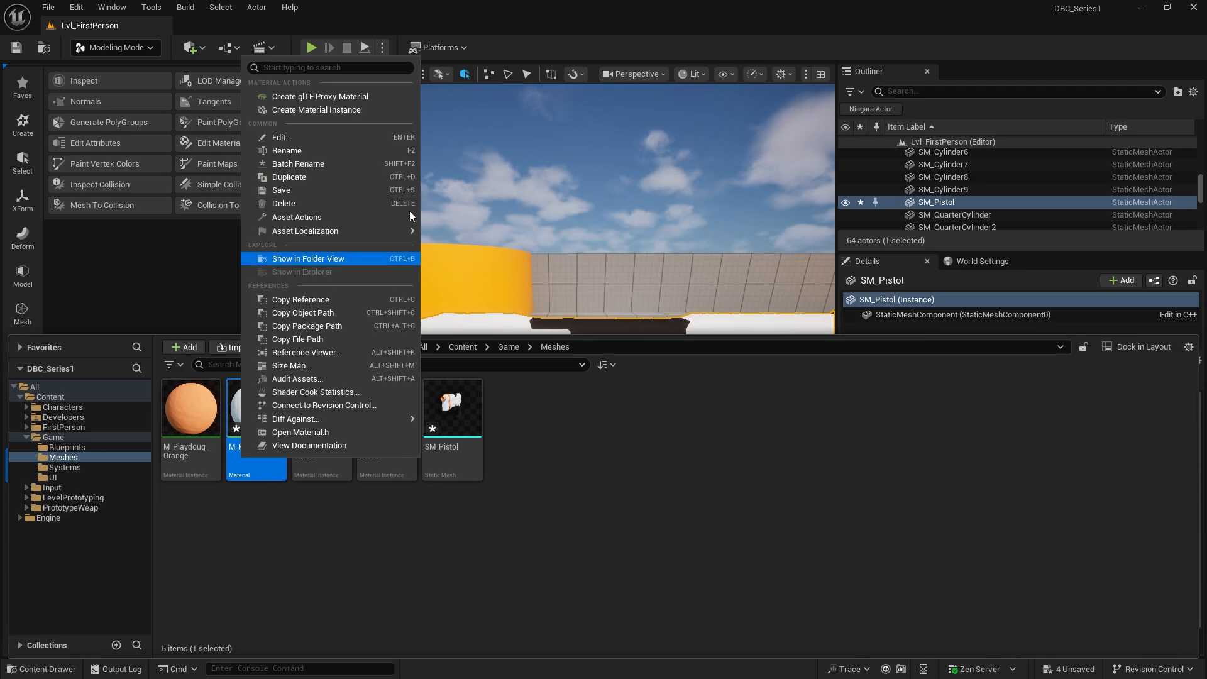
click(360, 111)
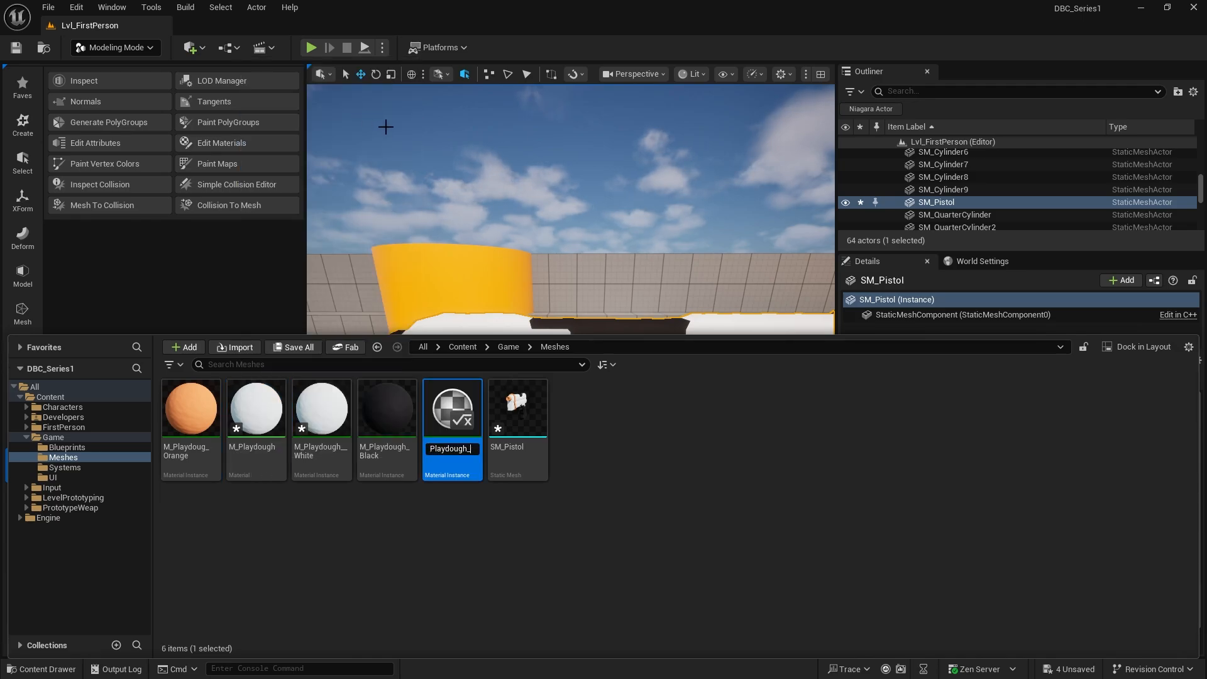
text(M_Playdough_Grey)
key(Return)
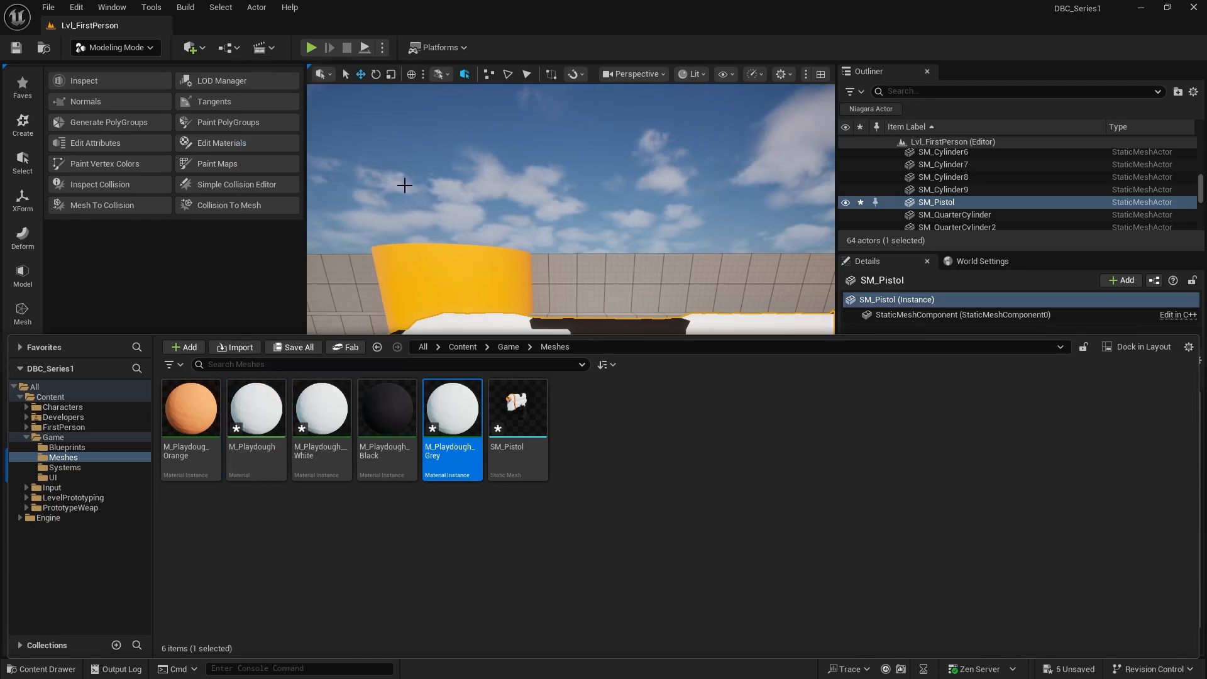
- Override the Color parameter of M_Playdough_Grey with a mid grey, save the instance and close the open asset editors
key(ctrl+space)
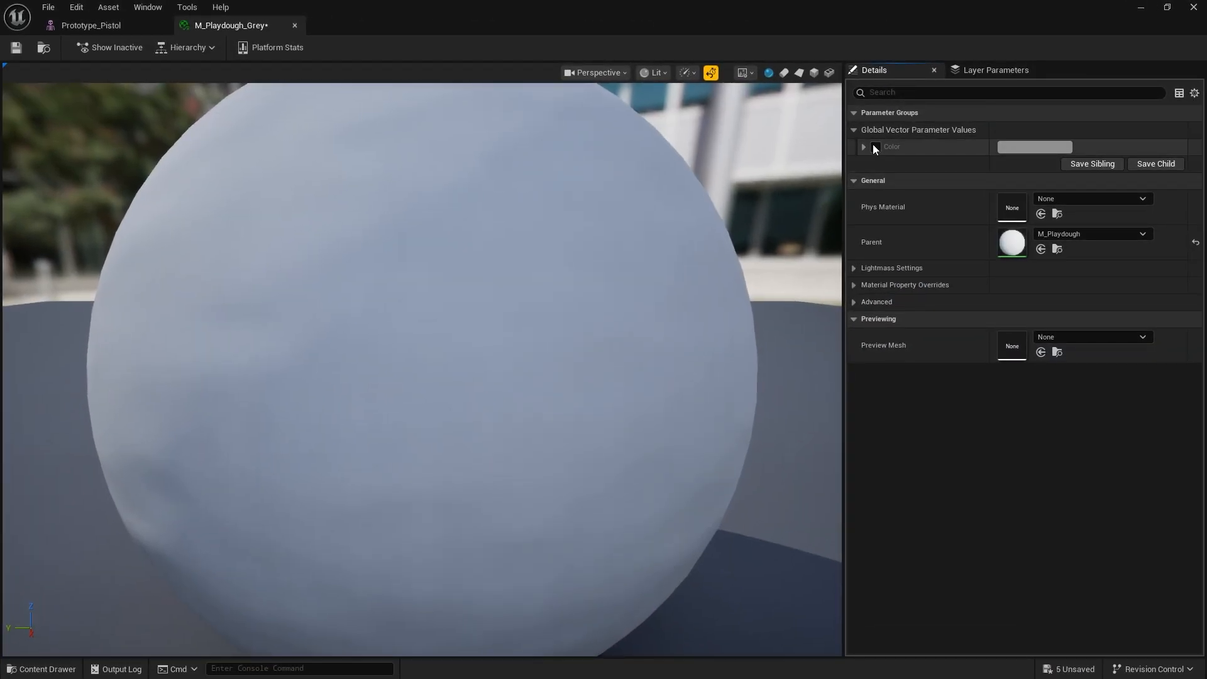
click(1033, 147)
click(1007, 252)
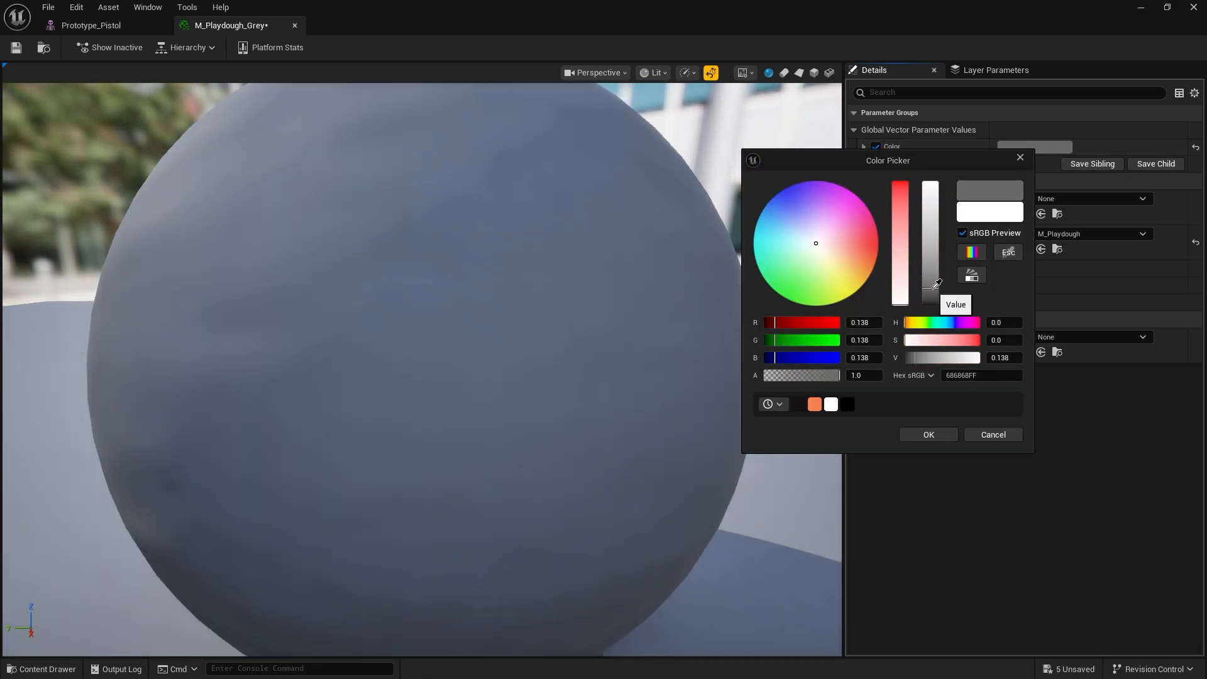
click(933, 290)
drag(933, 290, 931, 278)
click(928, 435)
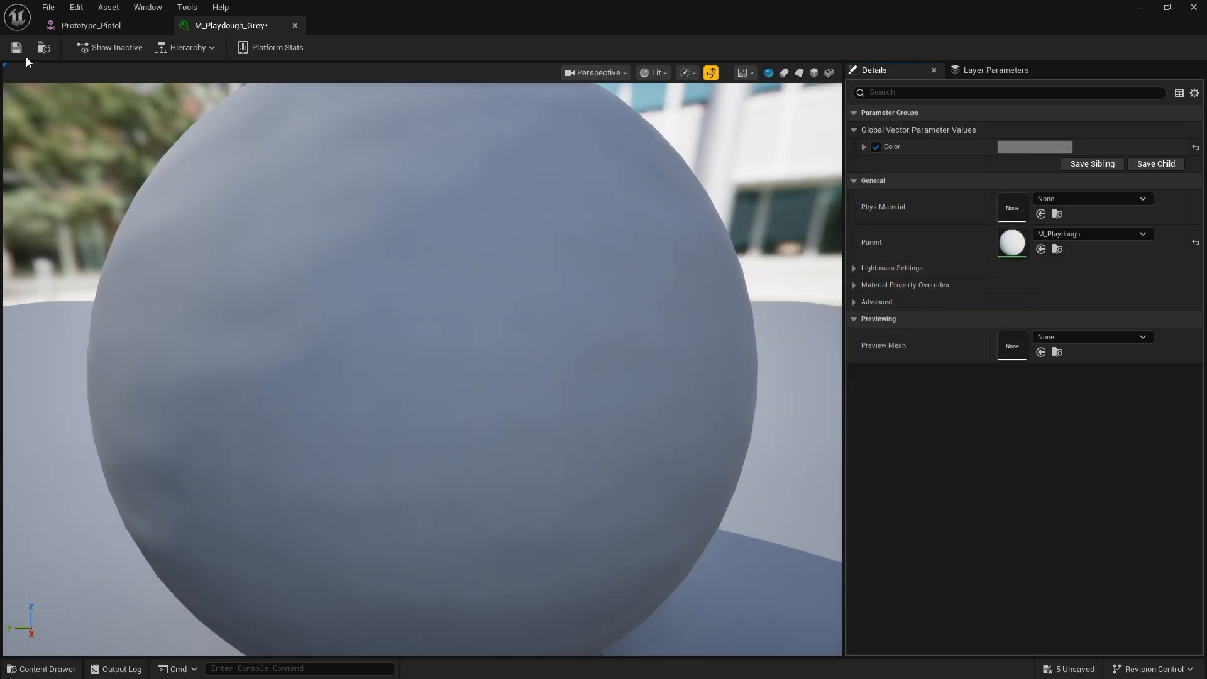
click(295, 25)
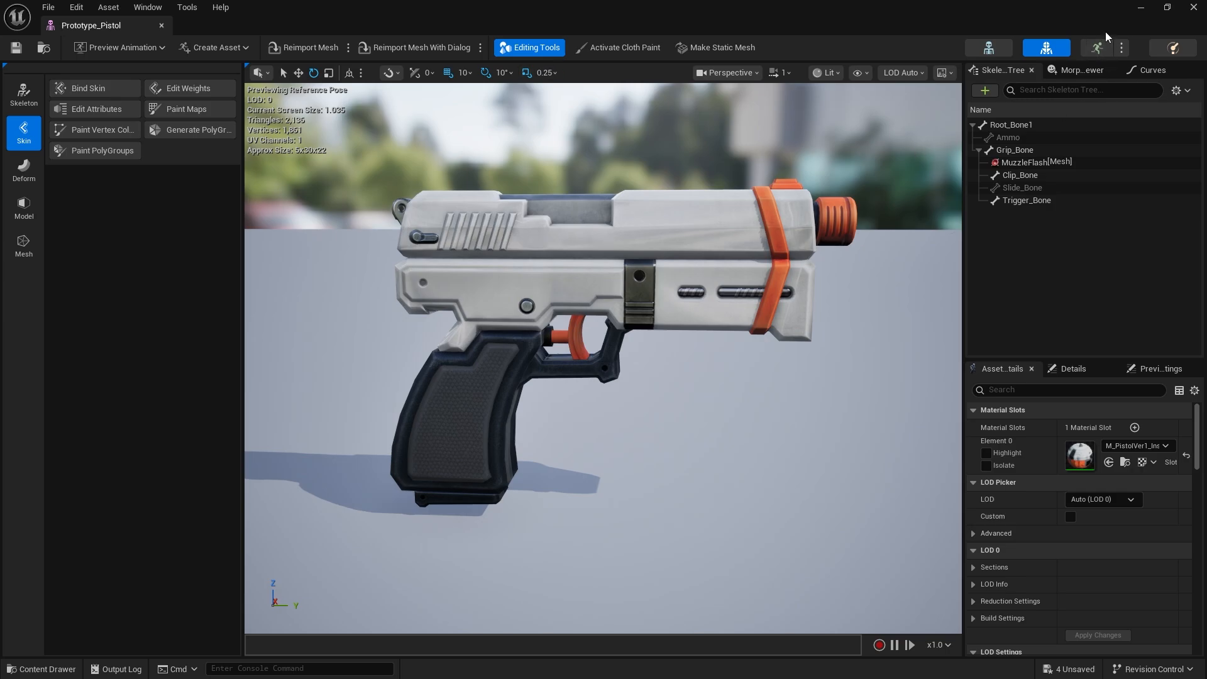
click(1194, 7)
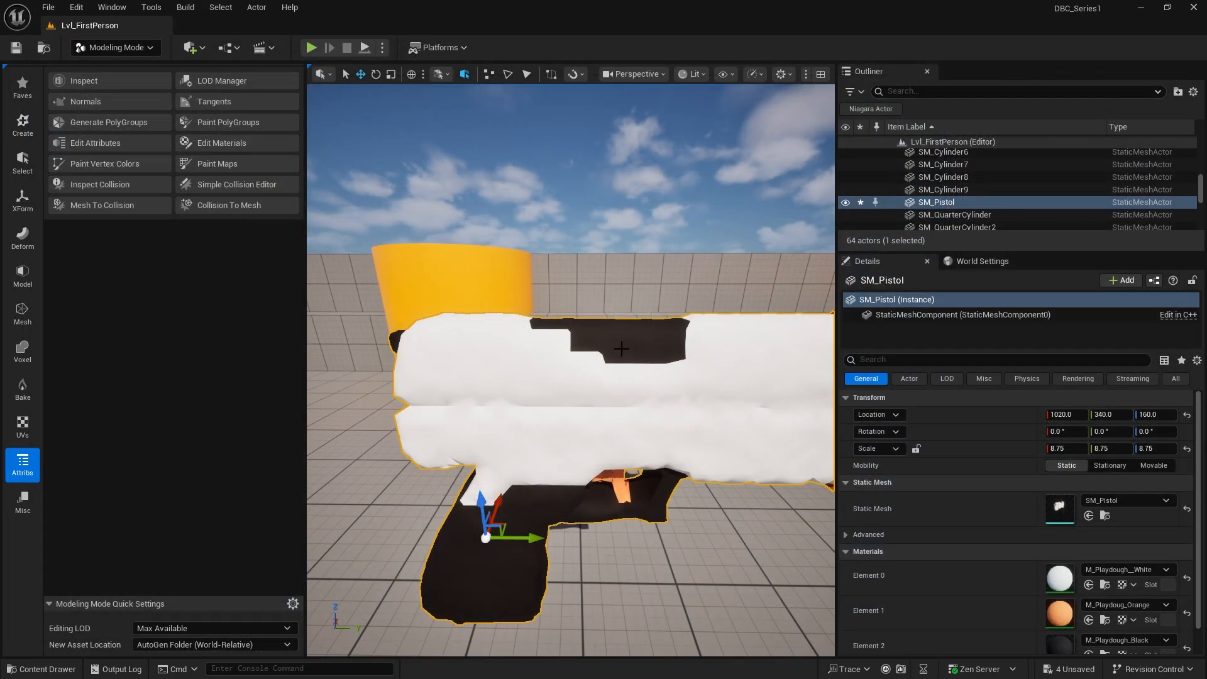
- Open the pistol in Edit Materials and select the black recessed faces along the upper body
click(240, 144)
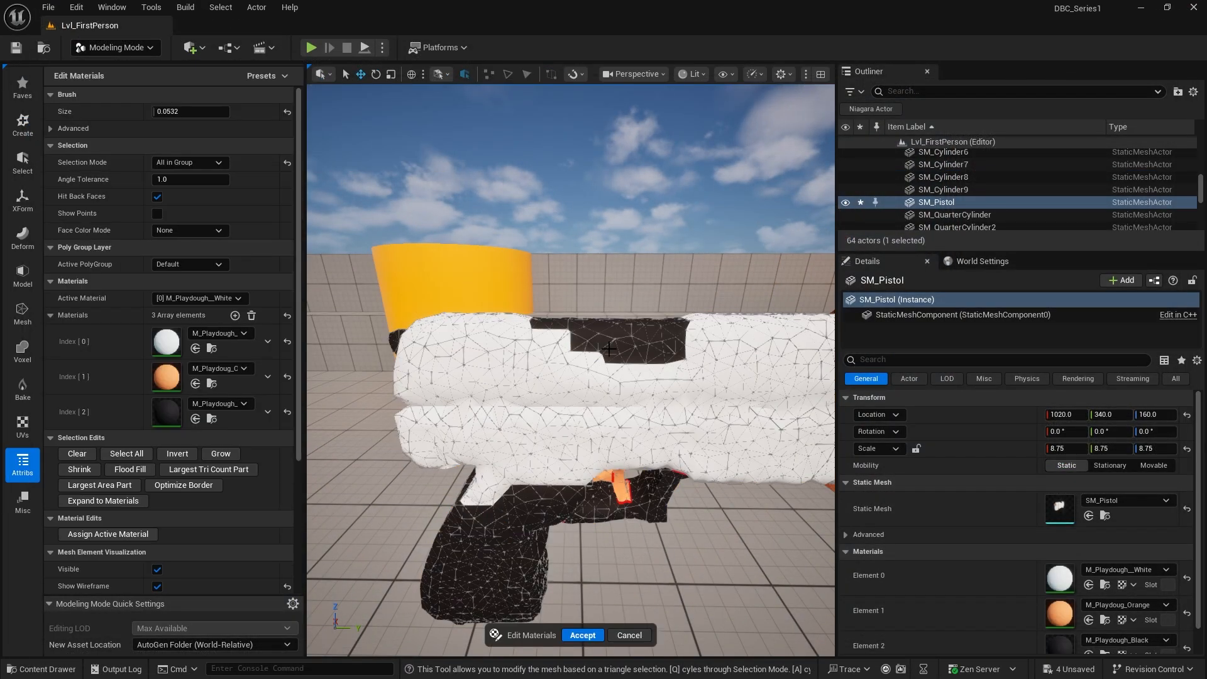
click(620, 339)
mouse_move(622, 359)
right_down()
mouse_move(742, 365)
mouse_move(792, 402)
mouse_move(780, 371)
mouse_move(742, 384)
mouse_move(622, 359)
right_up()
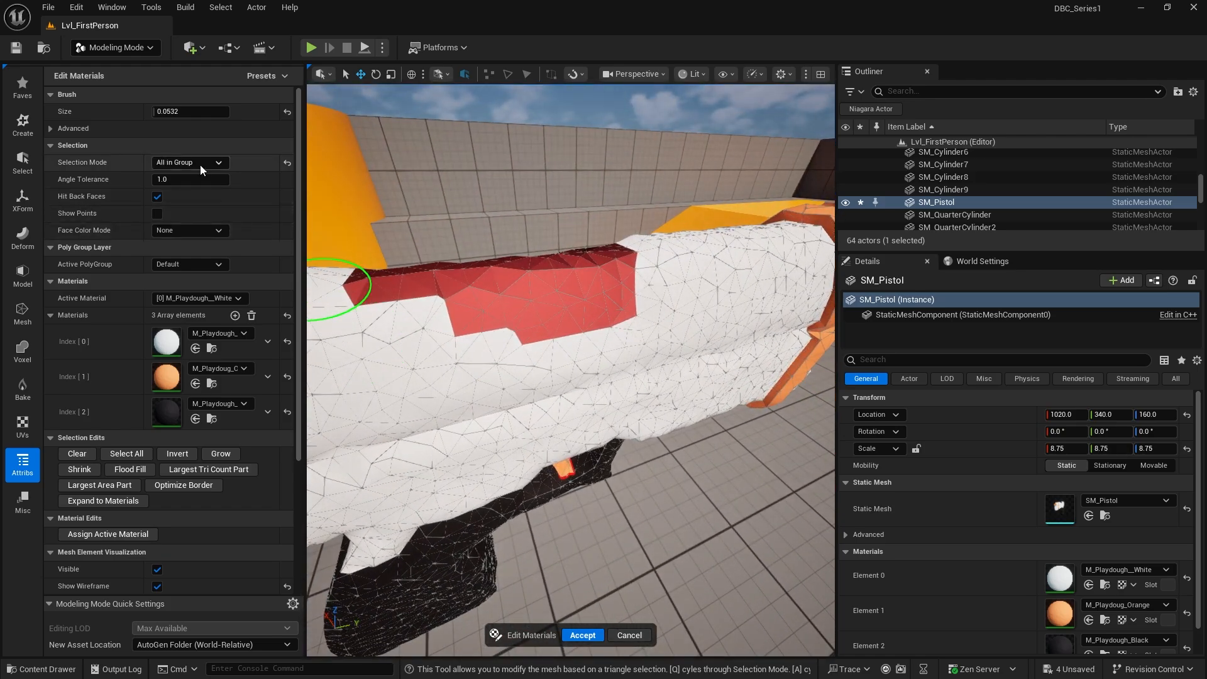
- Add M_Playdough_Grey as a fourth material, assign it to the selected recess faces and accept the edit
click(236, 317)
click(221, 439)
text(playdough)
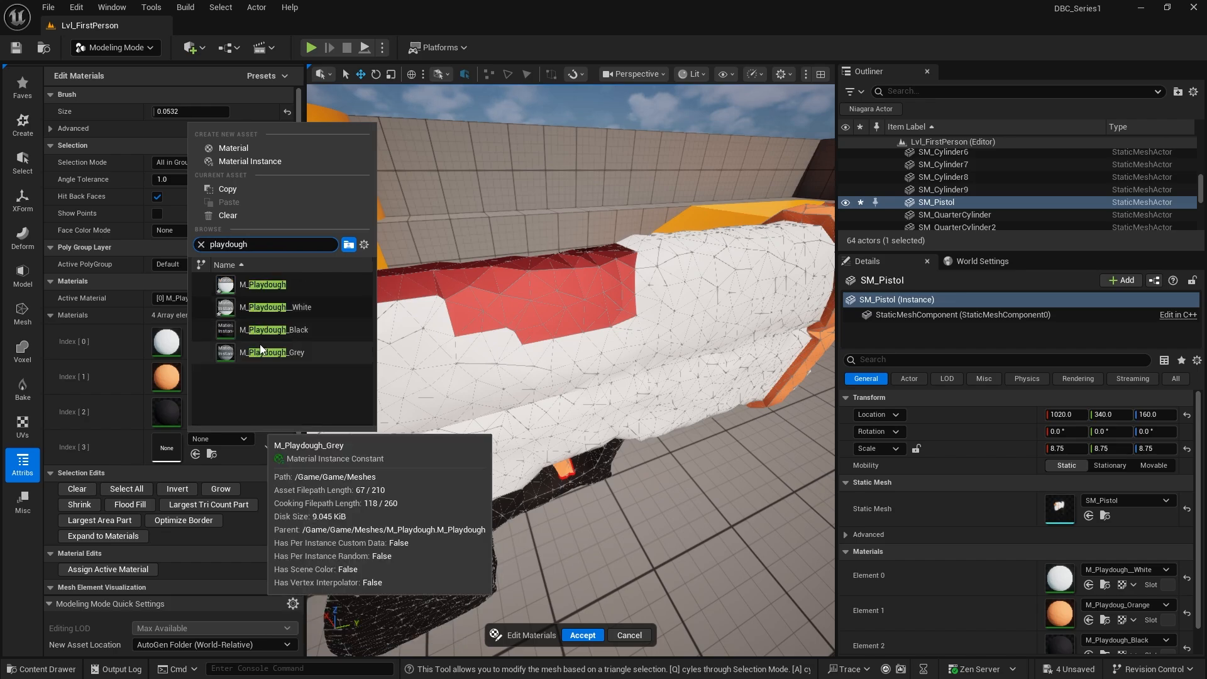
click(261, 351)
click(207, 299)
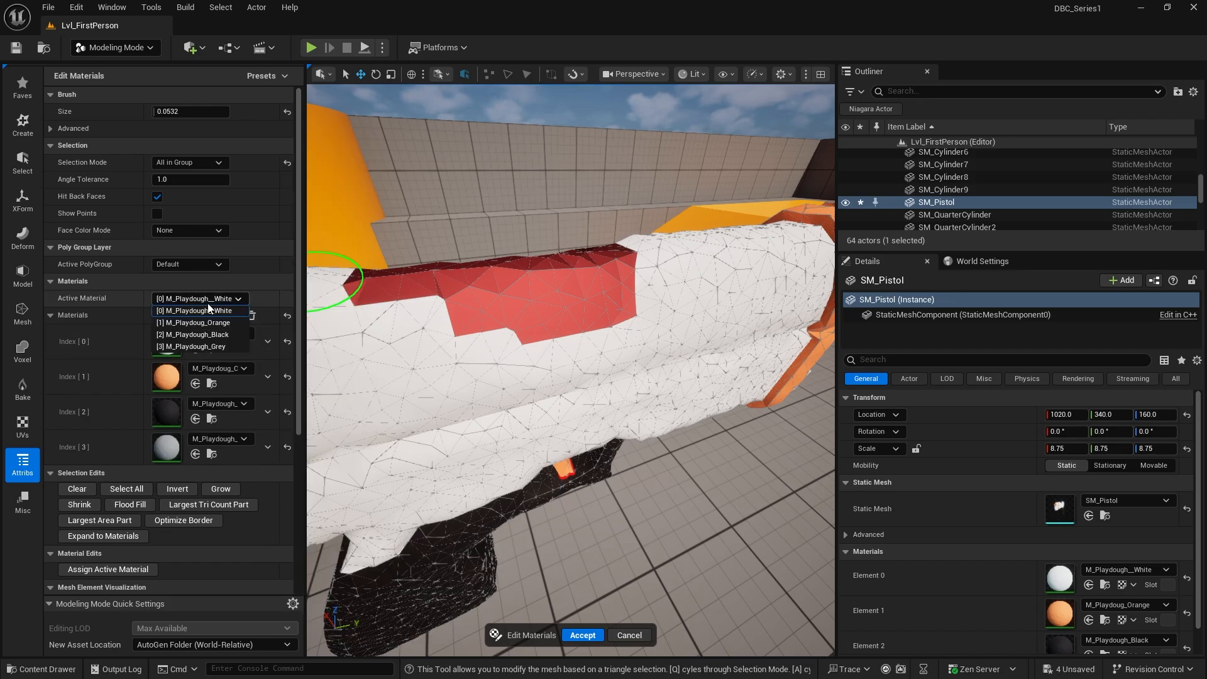
click(192, 343)
click(117, 570)
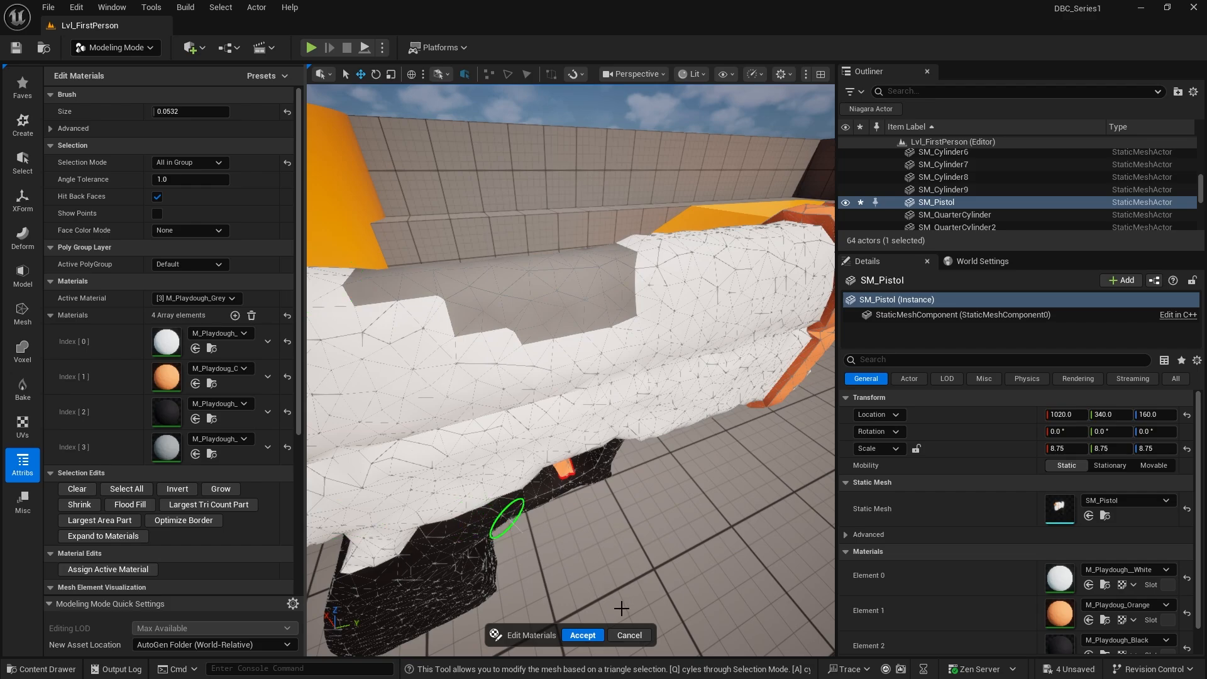
click(583, 635)
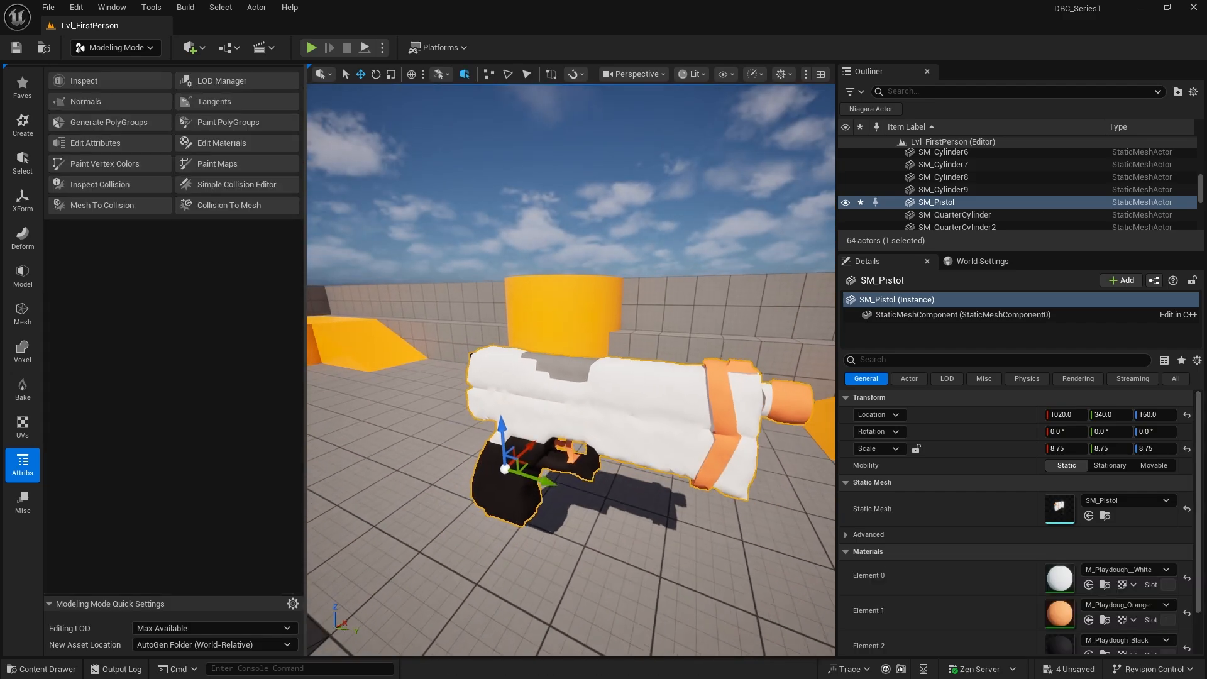
- Switch from Modeling to Selection Mode and inspect the recoloured pistol from the rear and both sides
right_drag(570, 371, 691, 377)
click(116, 47)
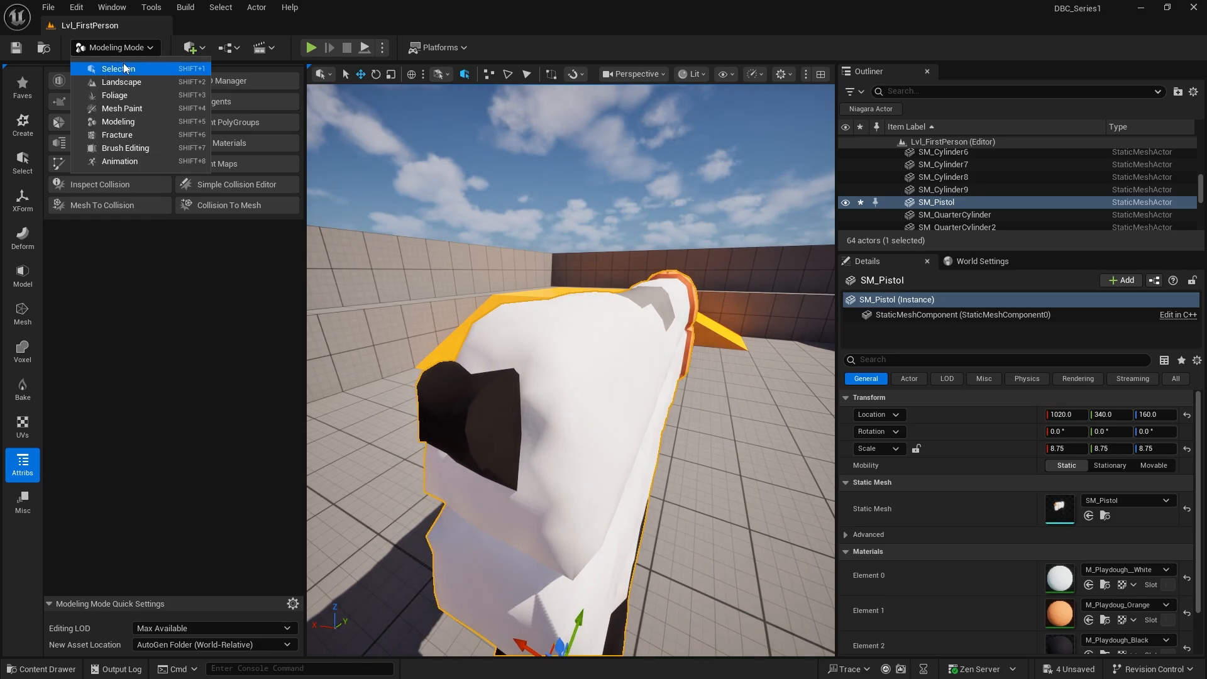
click(113, 68)
right_drag(506, 338, 698, 403)
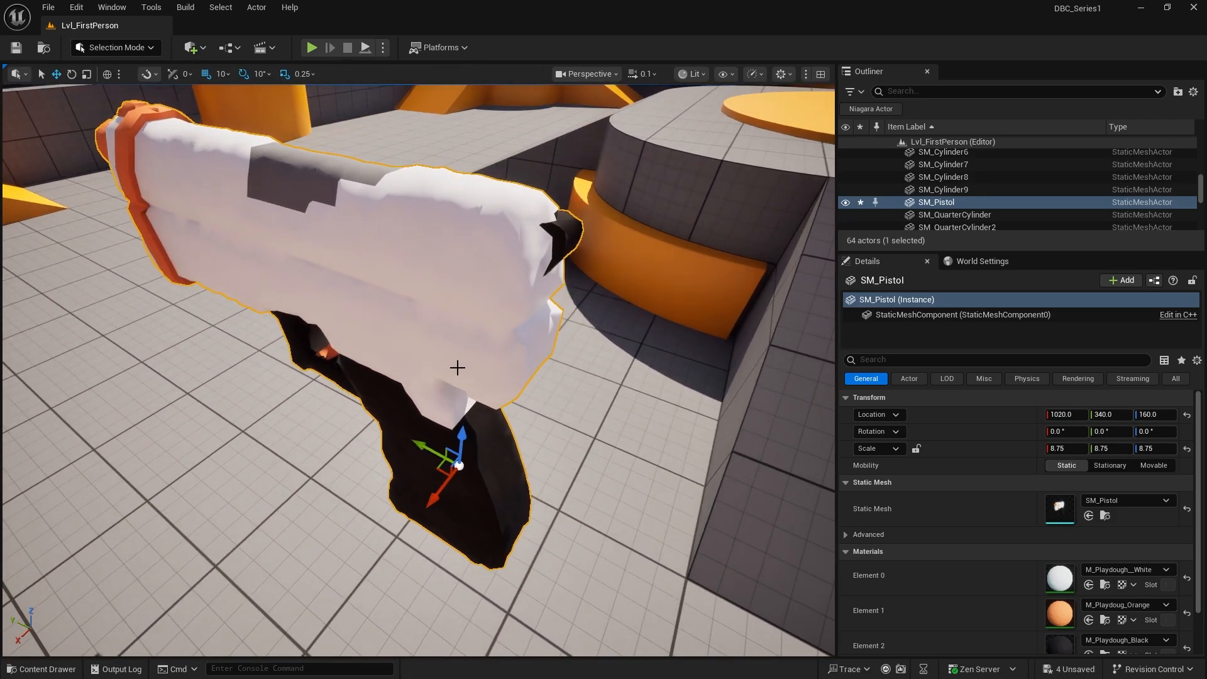
right_drag(442, 348, 569, 292)
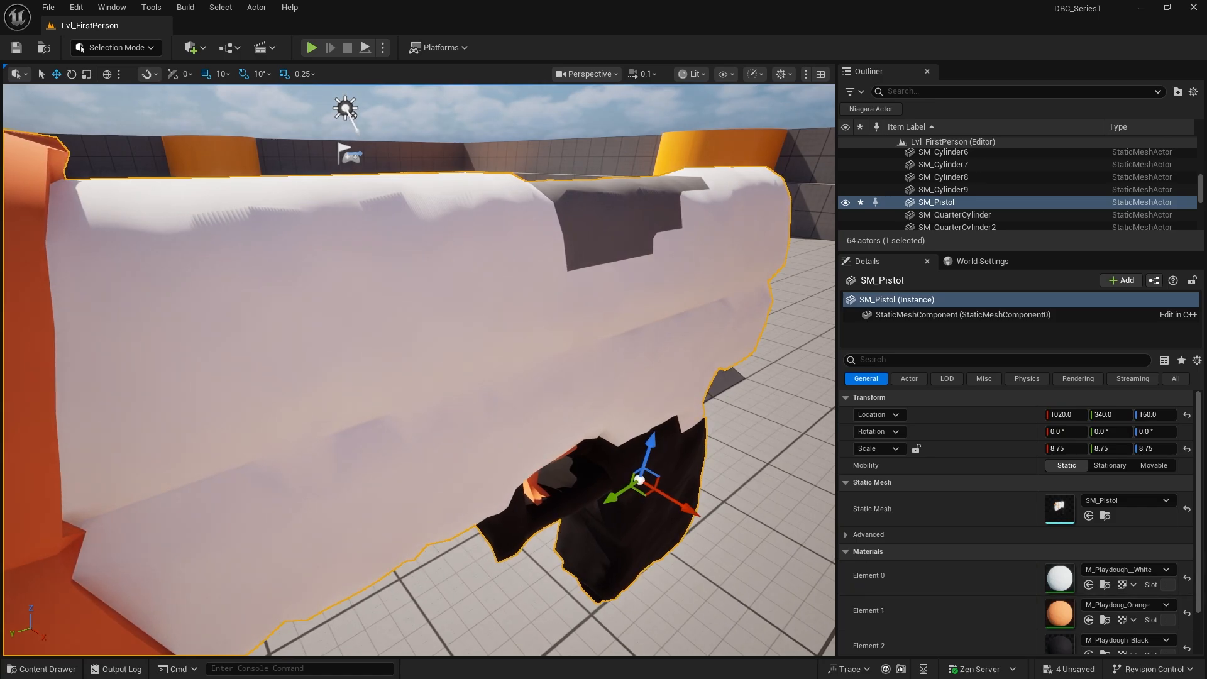
- Check the Neverhood claymation reference image in the browser, then return to Unreal Editor and compare the pistol's surface with it
key(alt+Tab)
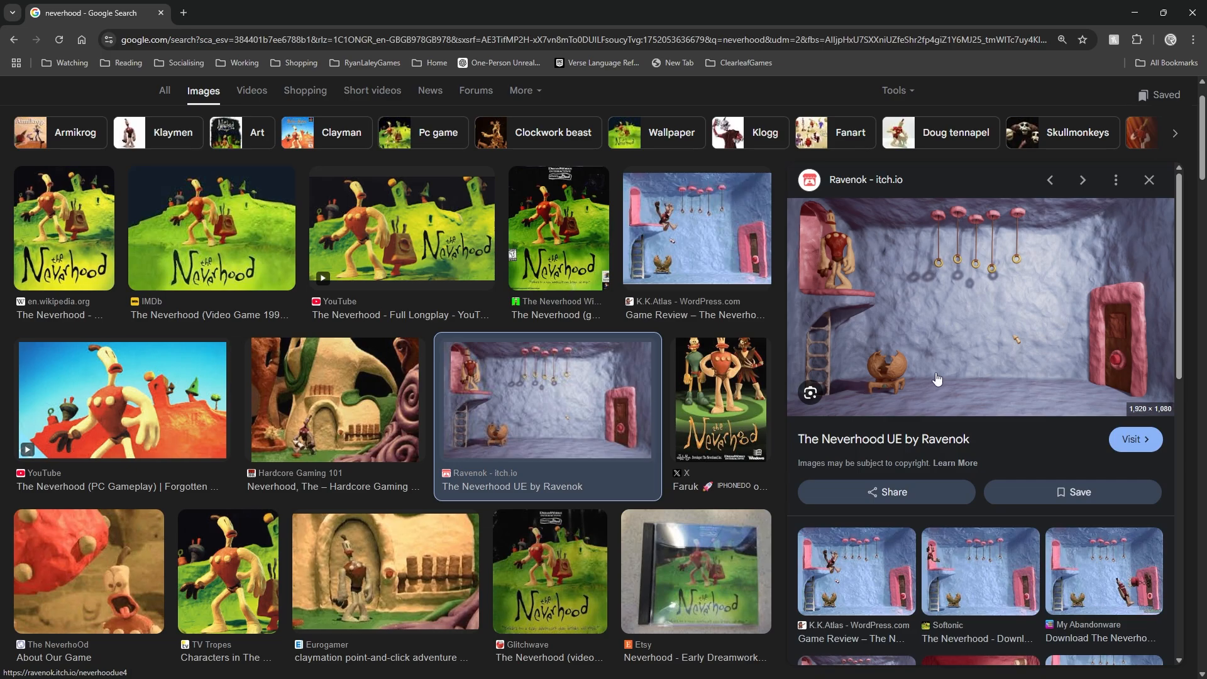
click(1132, 13)
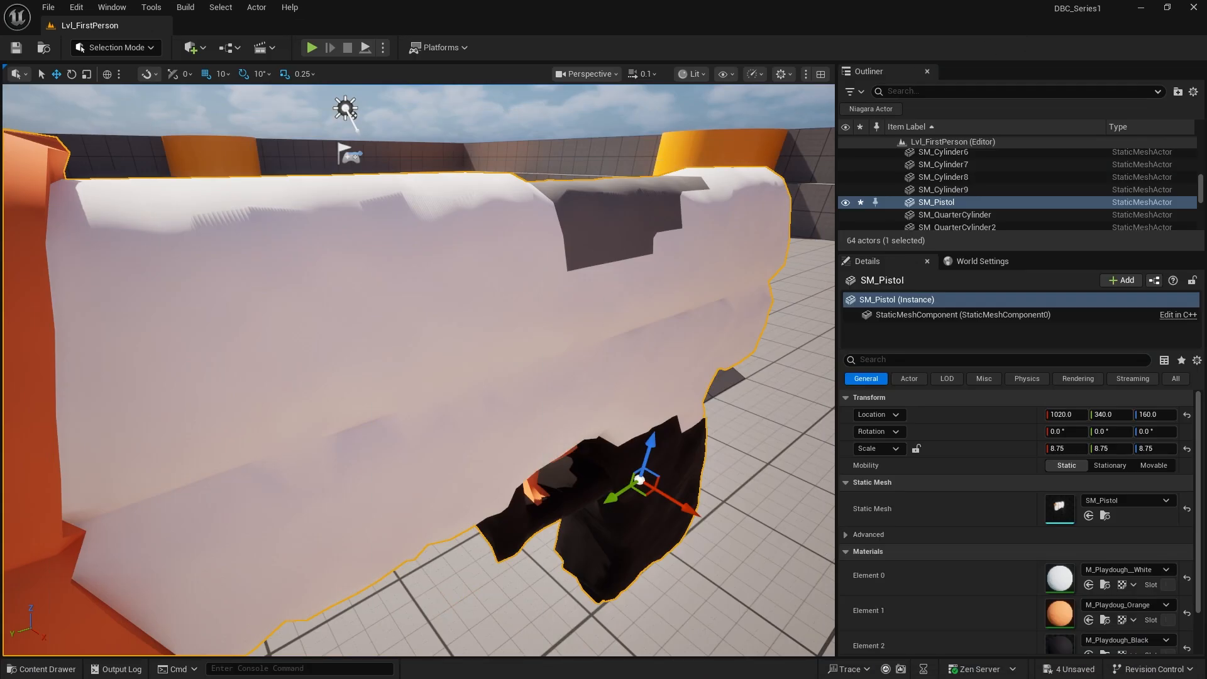
right_drag(562, 181, 139, 220)
key(s)
key(d)
right_drag(620, 326, 535, 326)
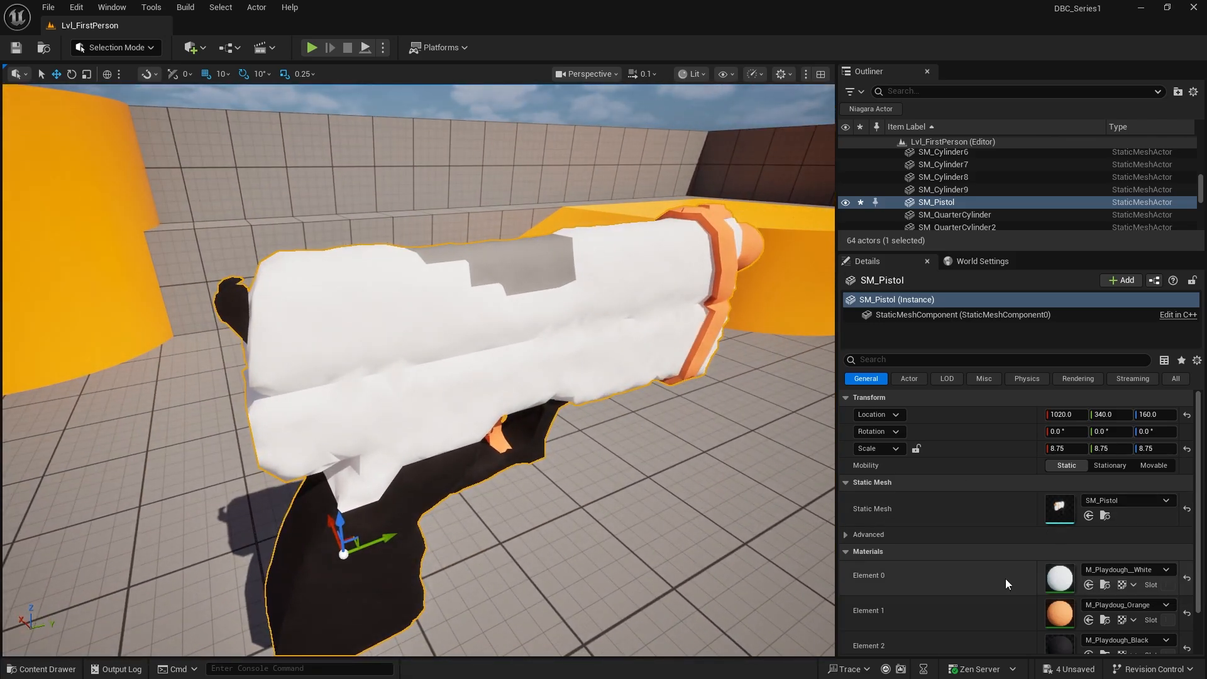
- Set the Normal Map Intensity constant in the M_Playdough material to 10, apply it and inspect the pistol in the level
click(42, 669)
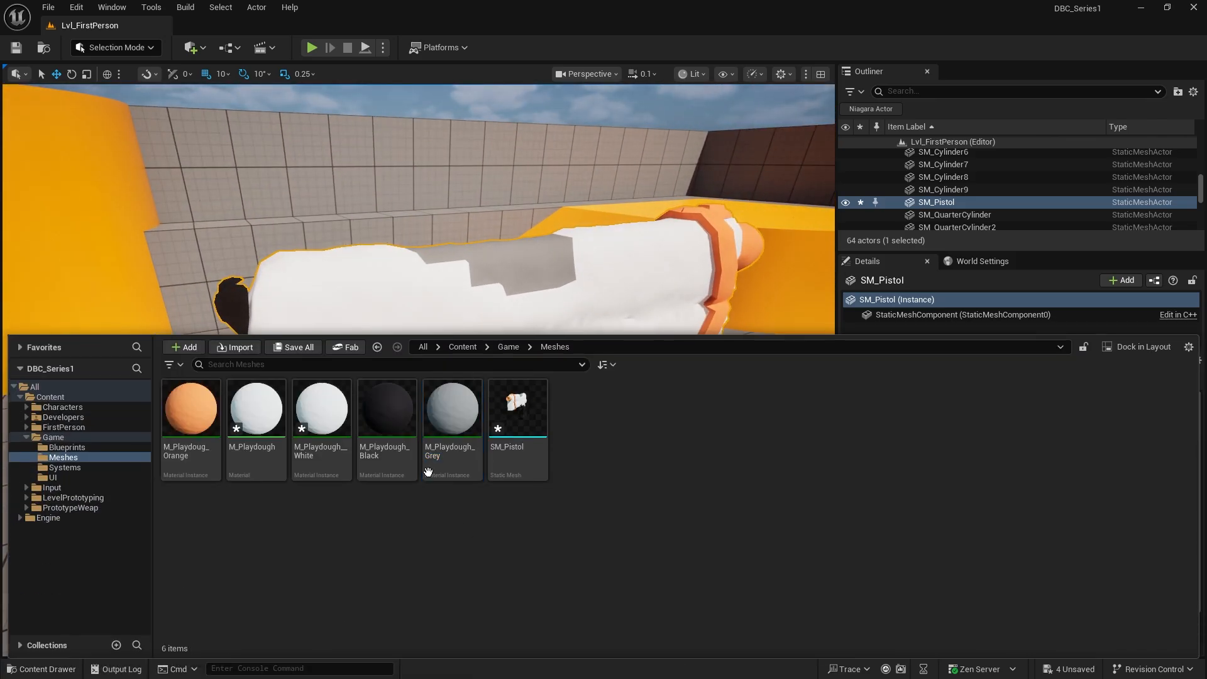
double_click(274, 455)
right_drag(593, 352, 733, 328)
click(723, 350)
right_drag(511, 420, 747, 349)
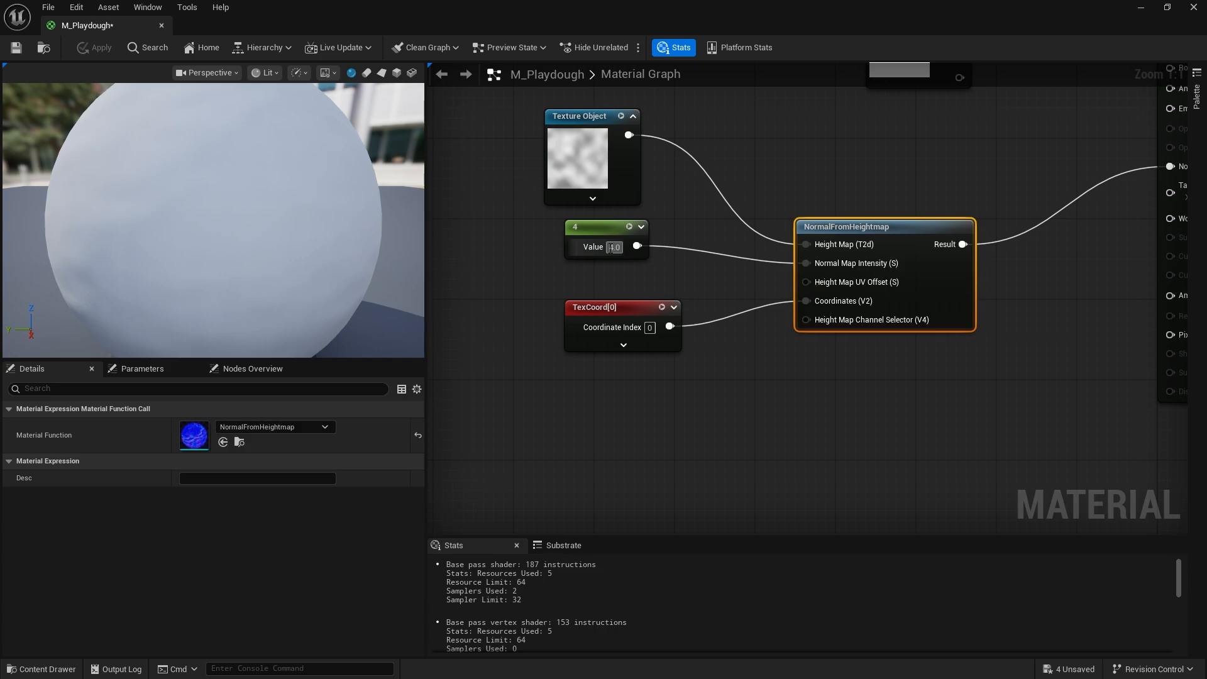
key(Return)
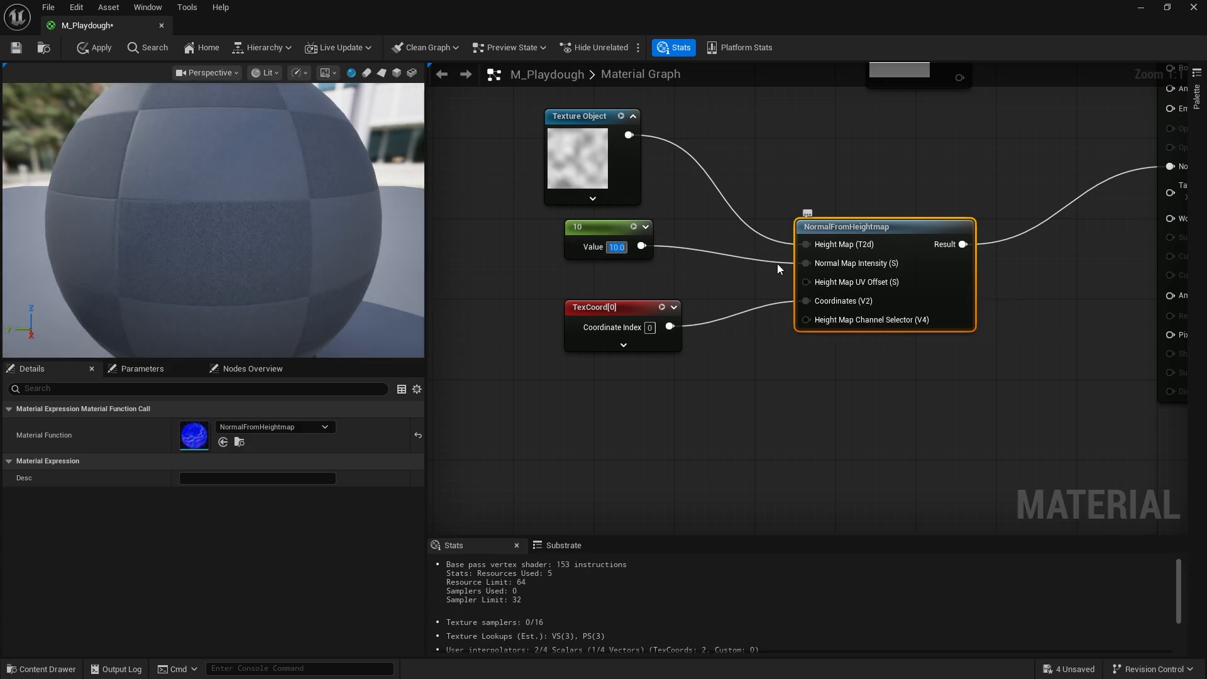
drag(313, 251, 387, 289)
scroll(302, 258, down, 5)
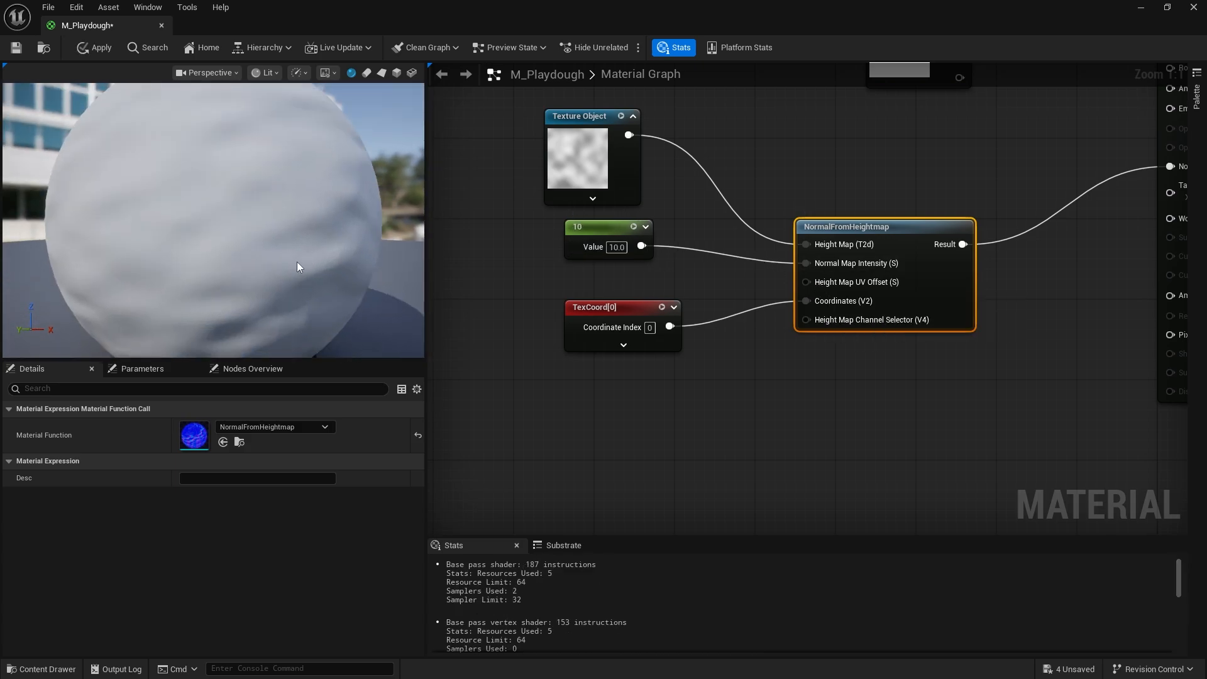
click(97, 48)
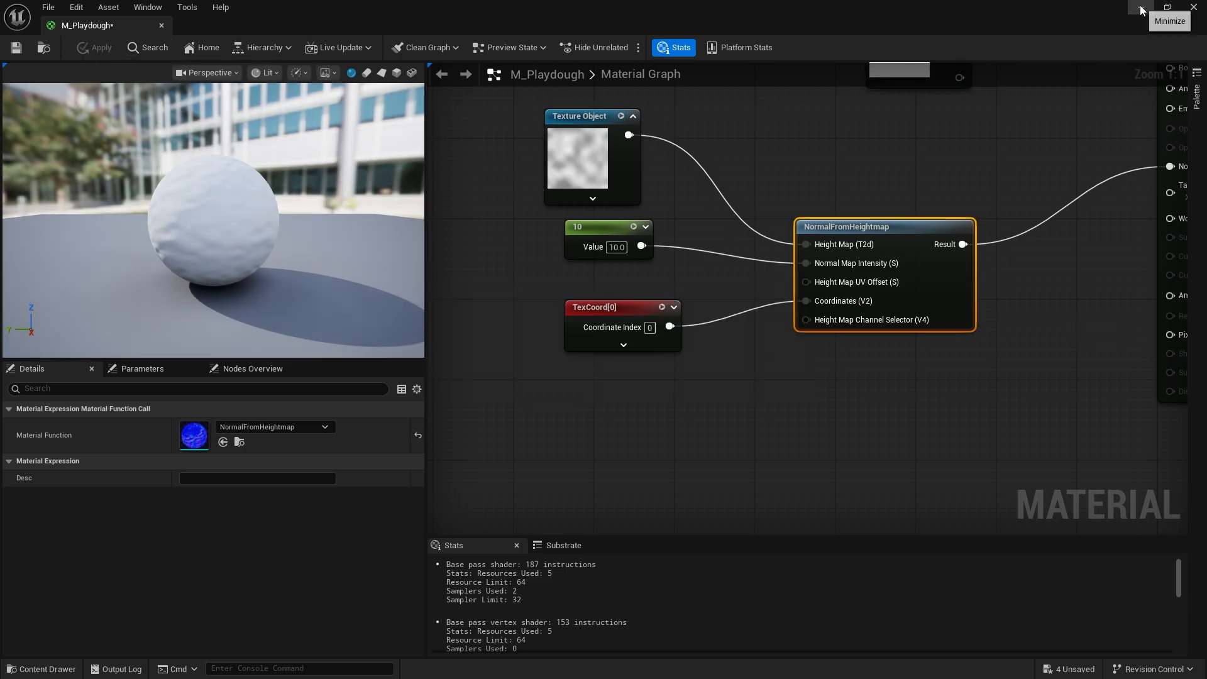
click(1141, 9)
right_drag(635, 277, 723, 283)
mouse_move(419, 369)
right_down()
mouse_move(327, 371)
mouse_move(428, 377)
mouse_move(389, 361)
mouse_move(497, 365)
mouse_move(390, 368)
mouse_move(399, 365)
right_up()
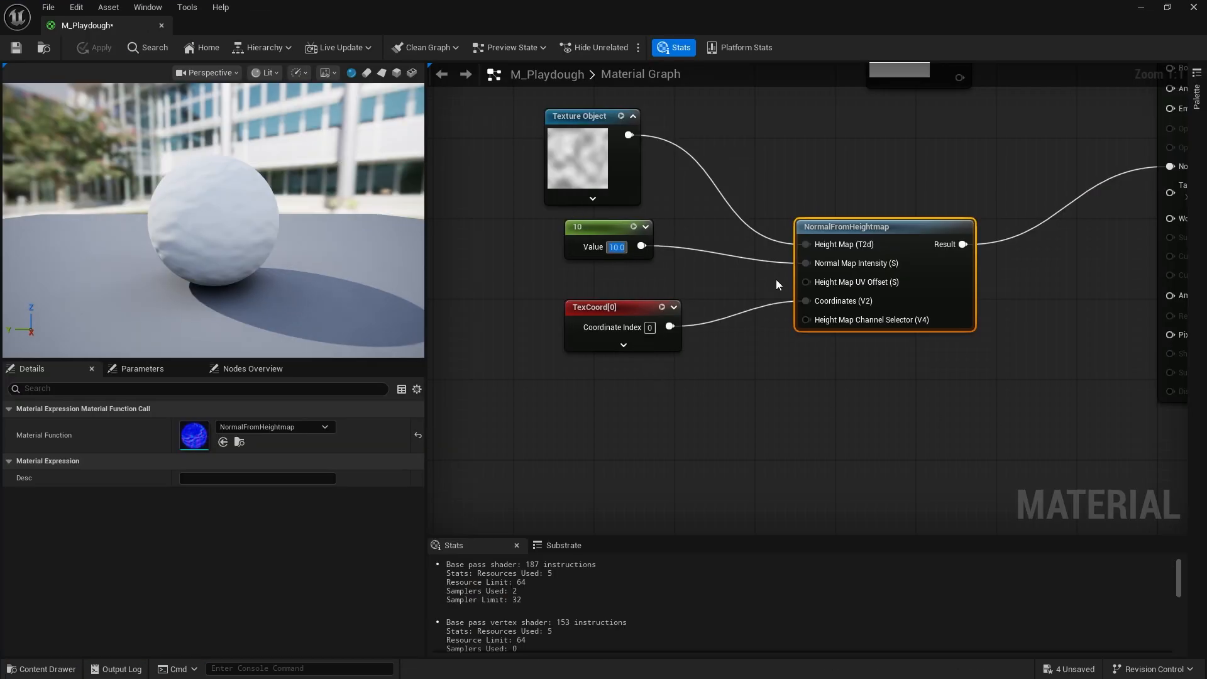
- Raise M_Playdough's Normal Map Intensity constant to 50, apply the material and frame the pistol in the level
text(50)
key(Return)
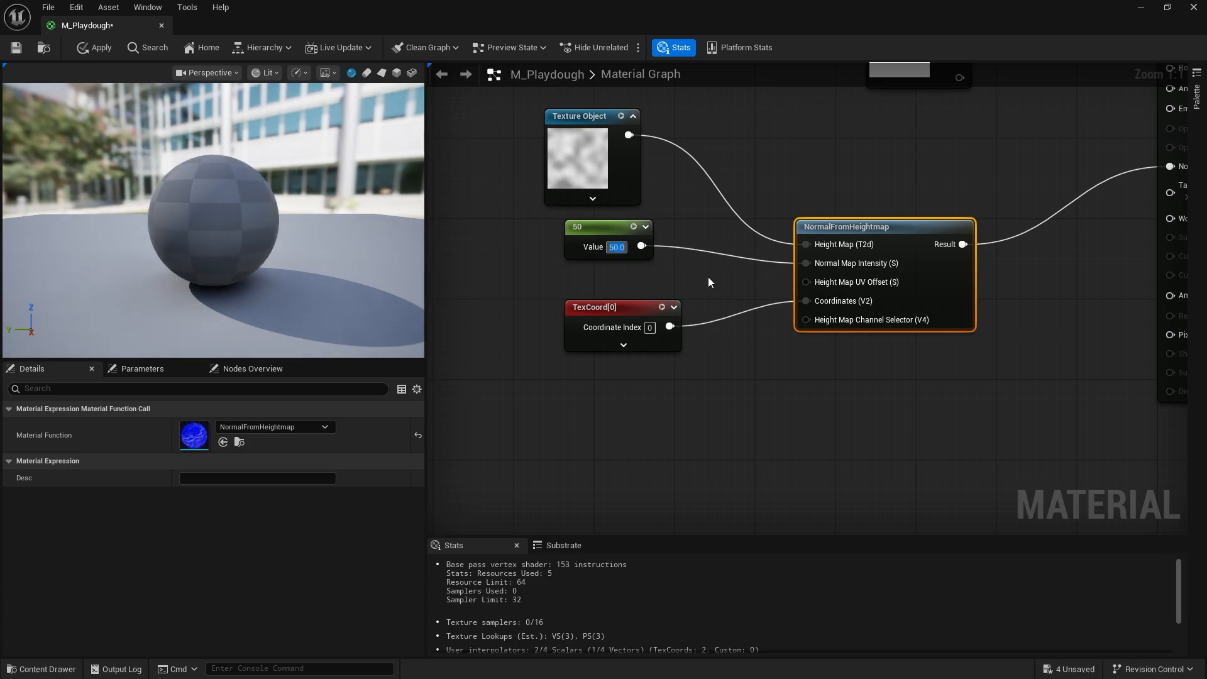
drag(217, 279, 217, 290)
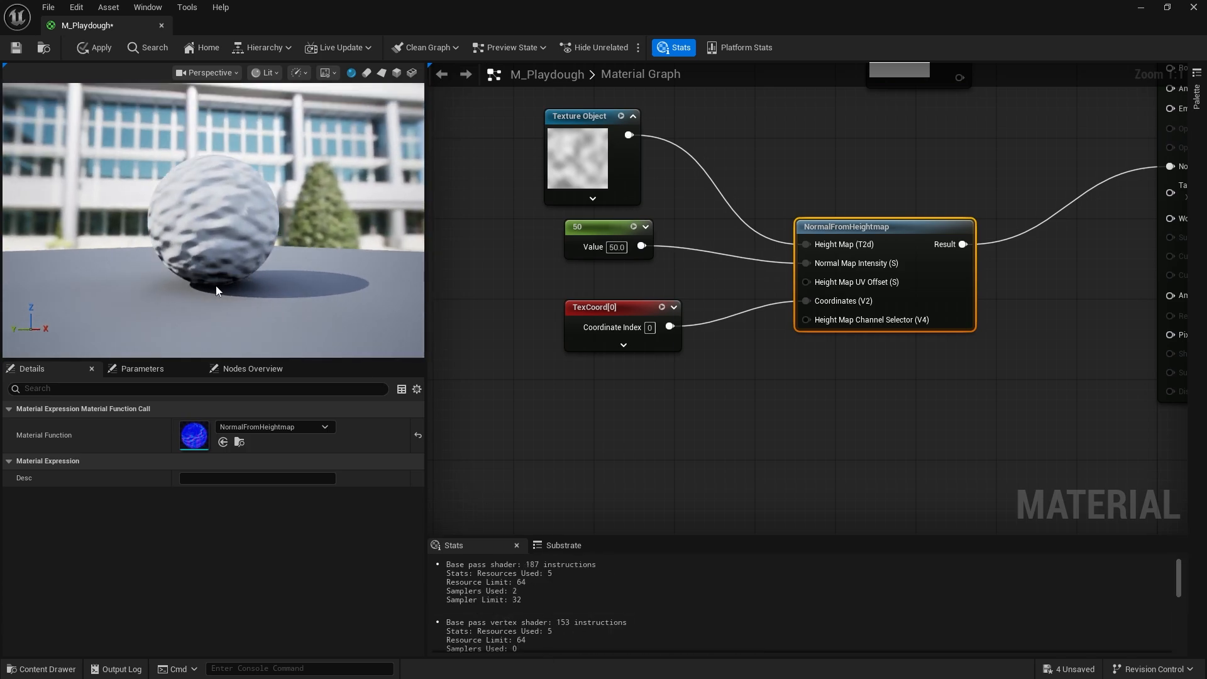
click(97, 48)
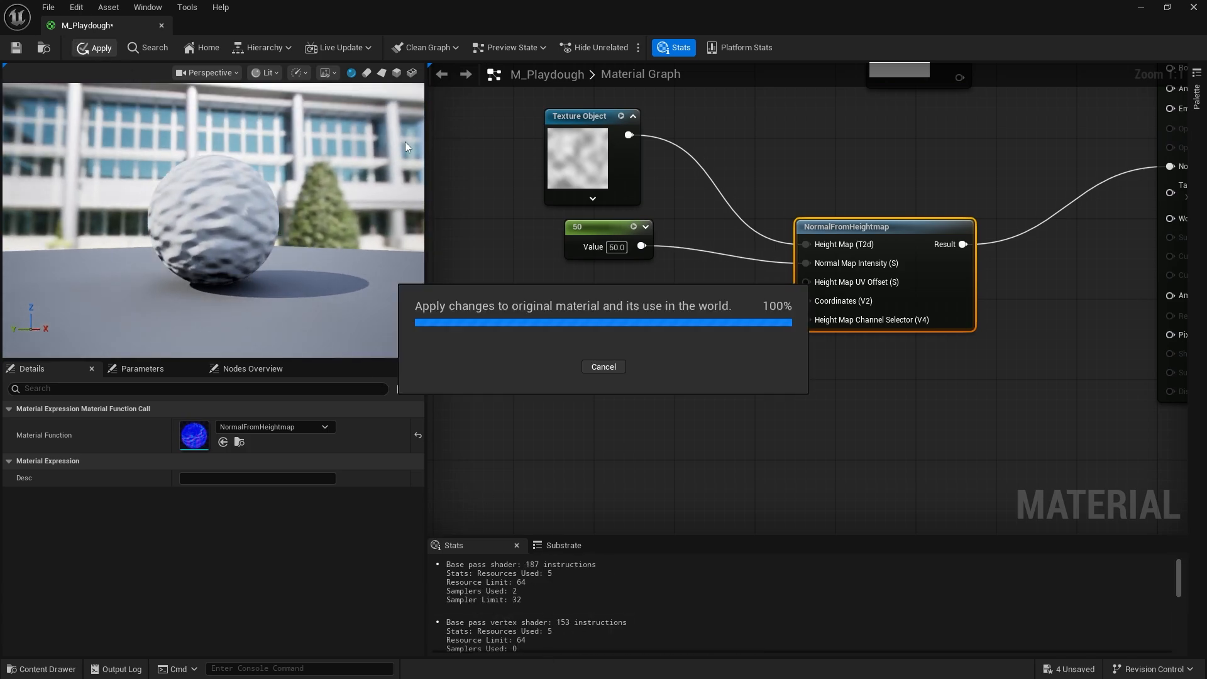
click(1140, 9)
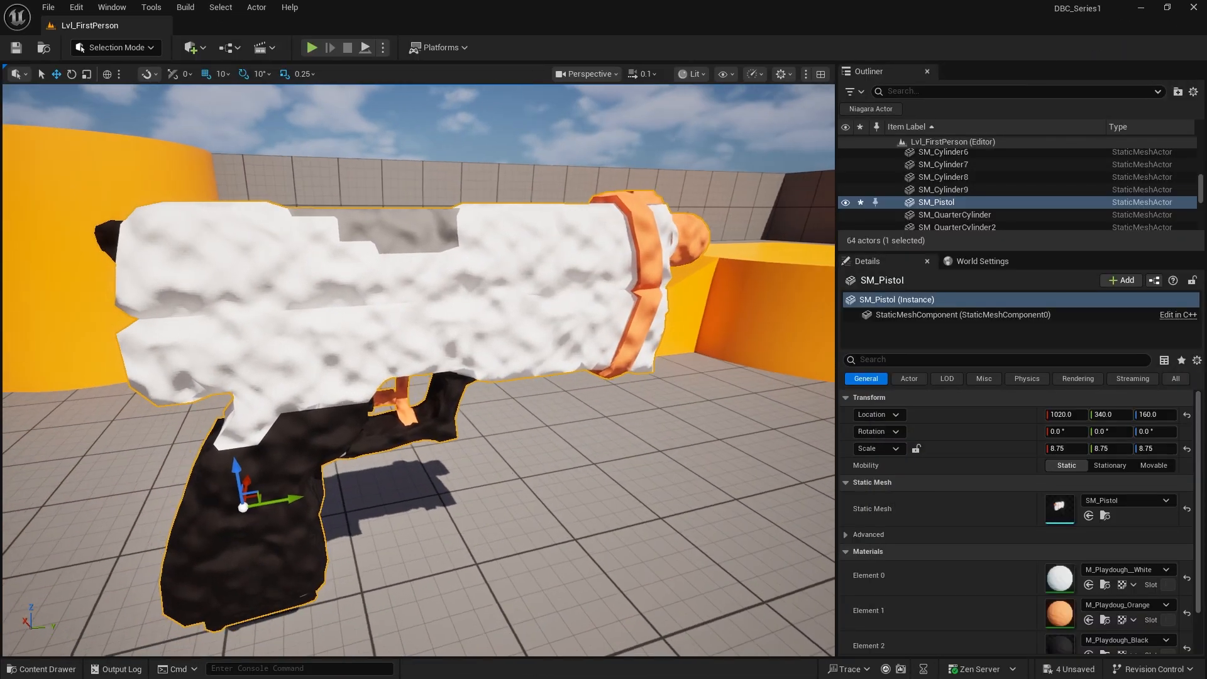
right_drag(419, 371, 466, 352)
key(f)
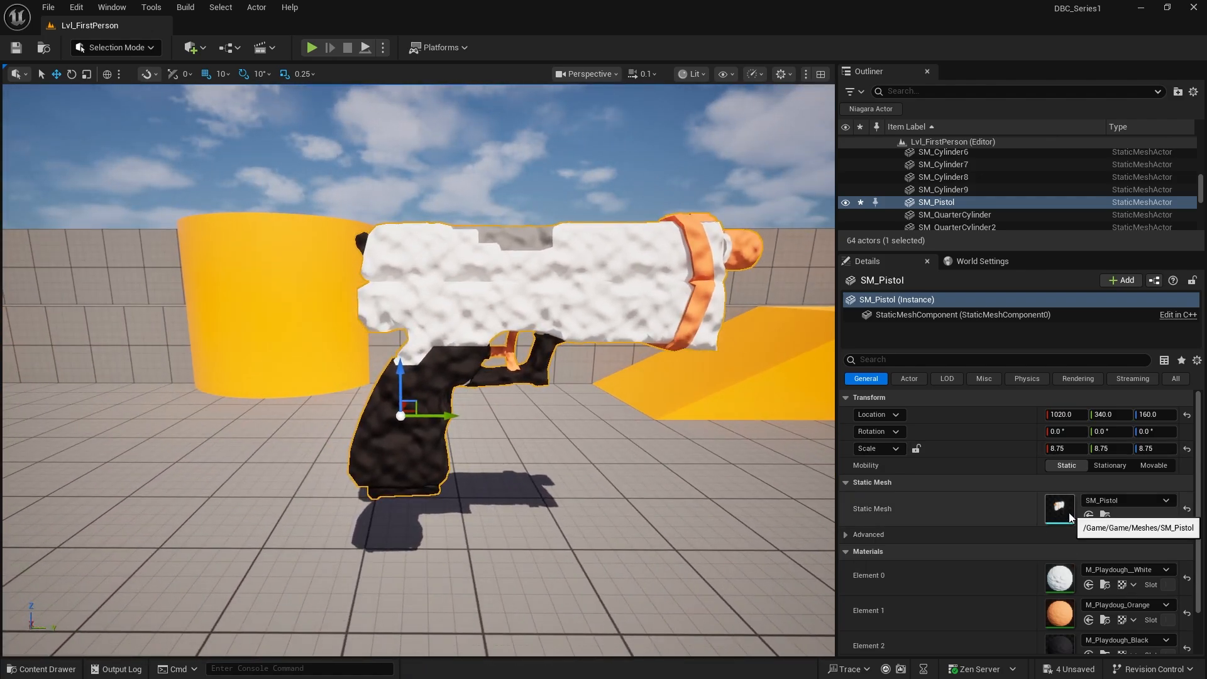
- Examine the pistol's surface up close, then switch to Modeling Mode and start Dynamic Sculpt on SM_Pistol
right_drag(566, 390, 394, 507)
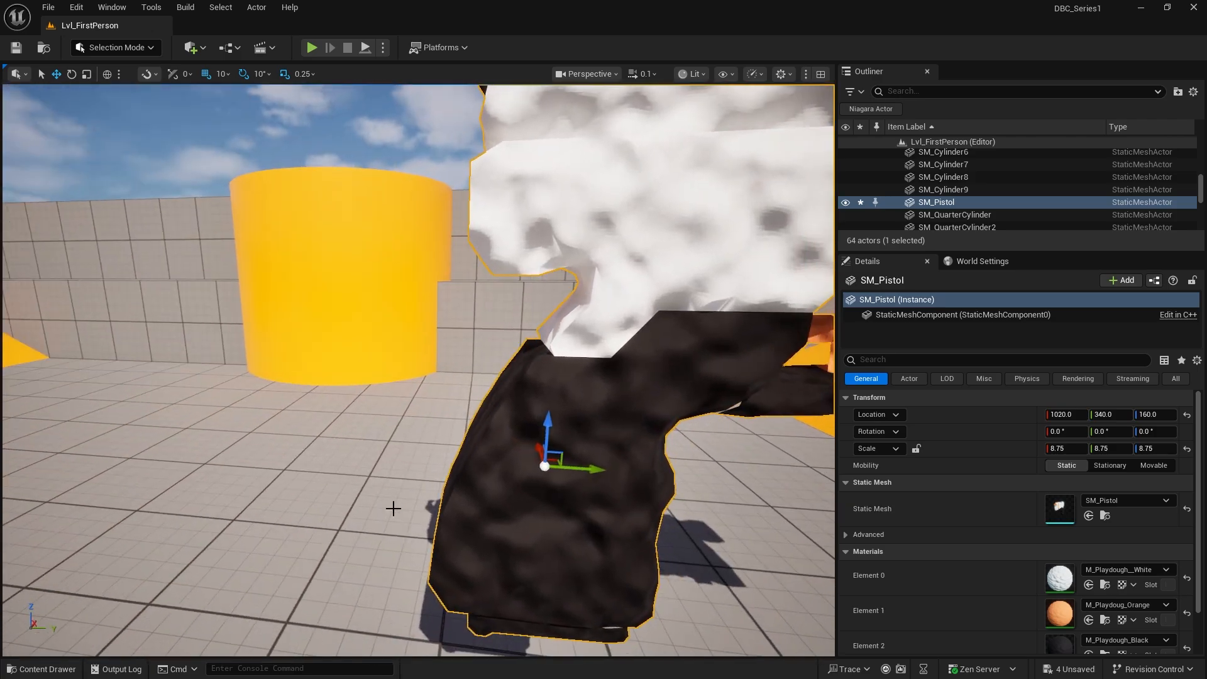
click(44, 669)
right_drag(528, 251, 667, 233)
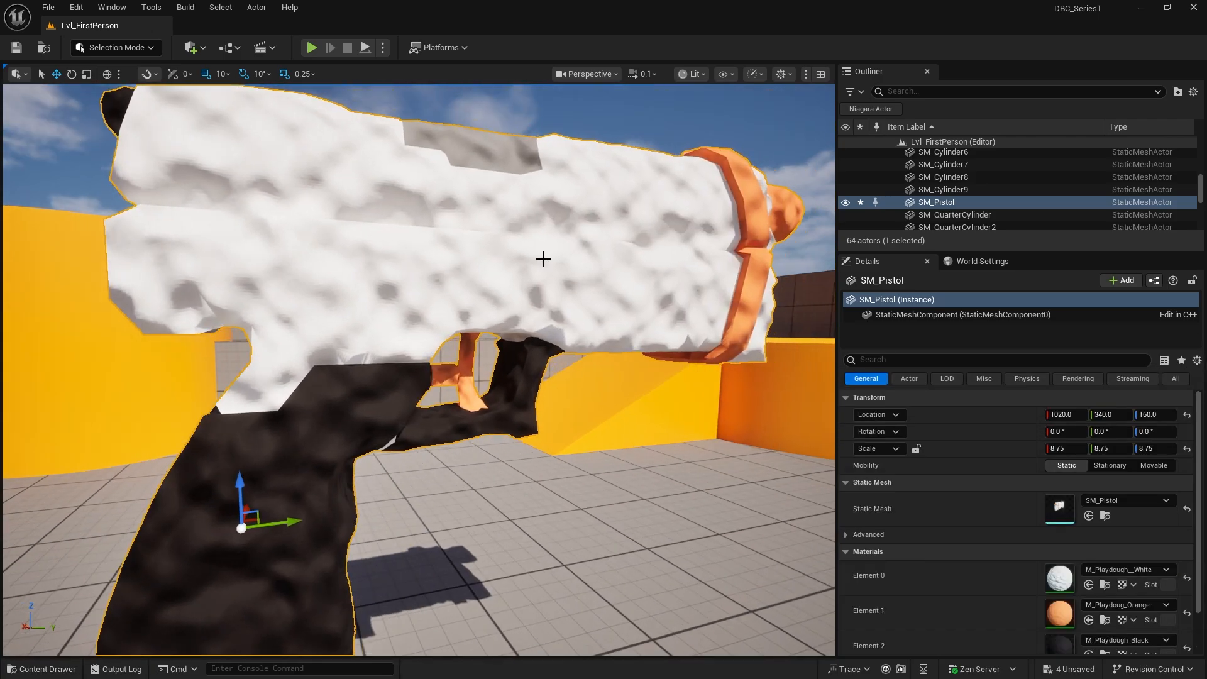
click(116, 47)
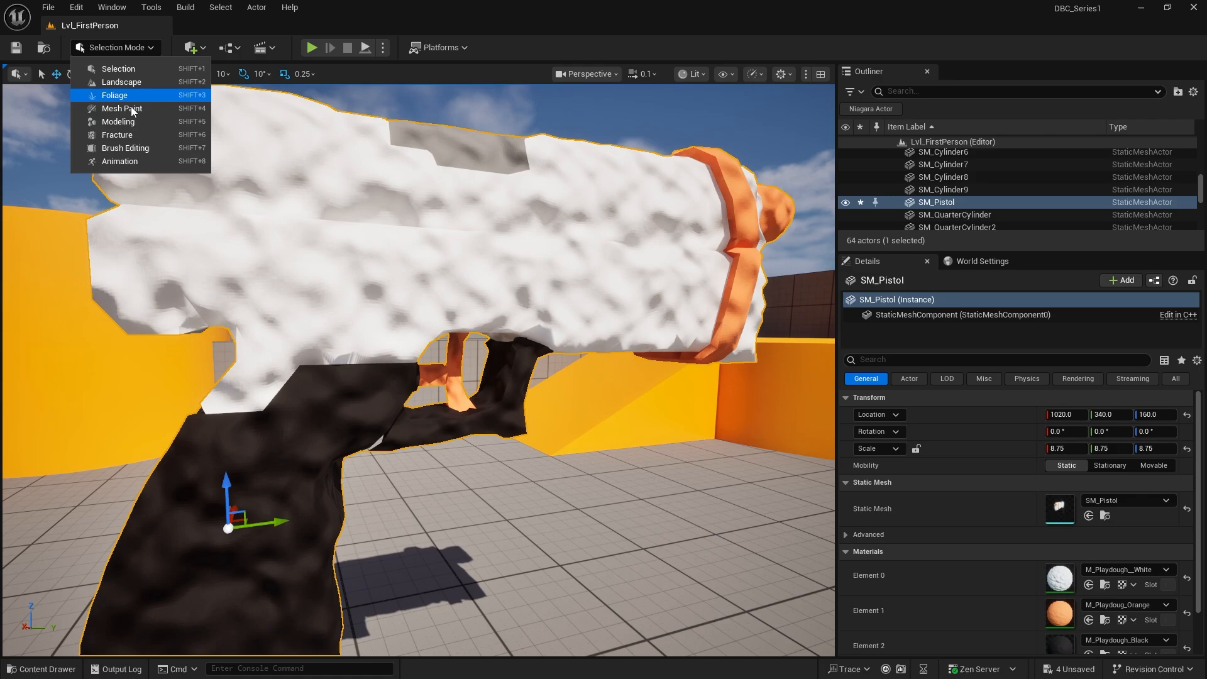
click(125, 122)
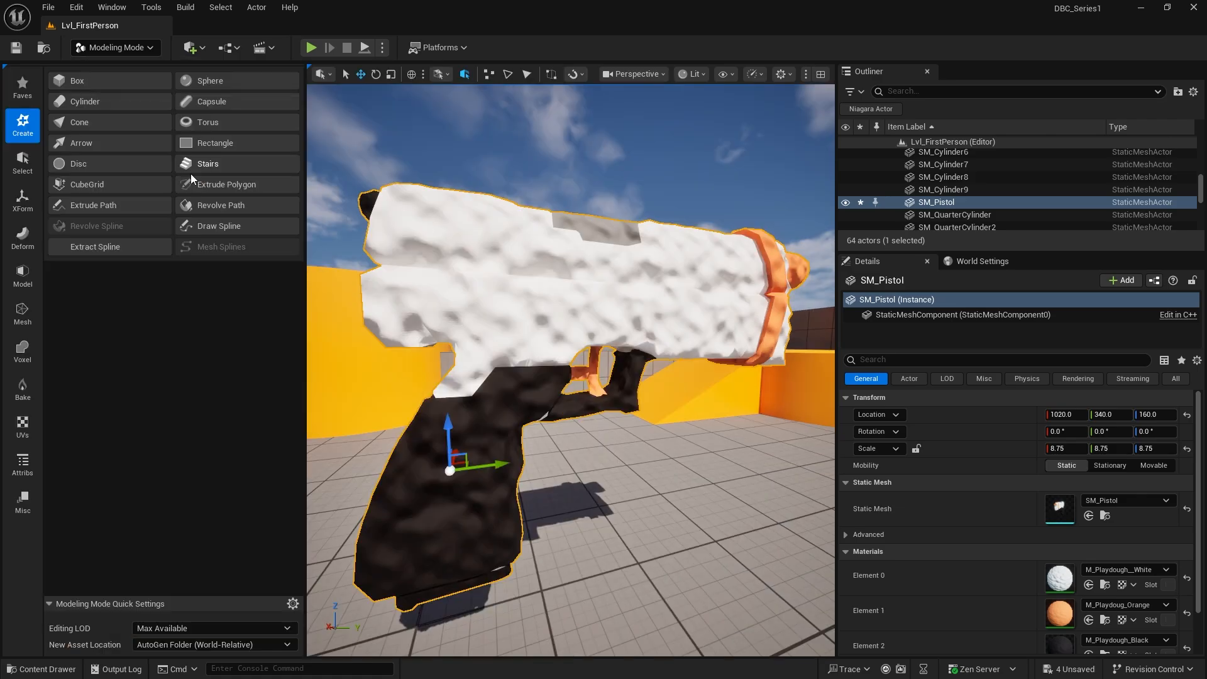
click(32, 286)
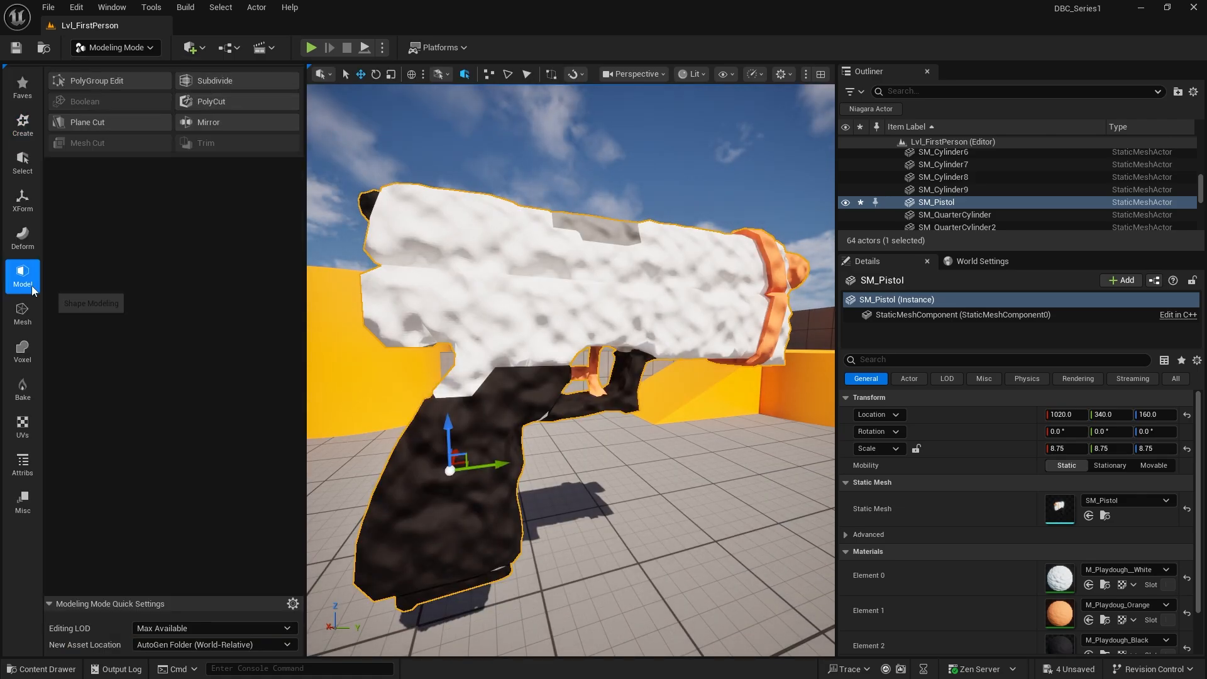
click(24, 232)
click(207, 81)
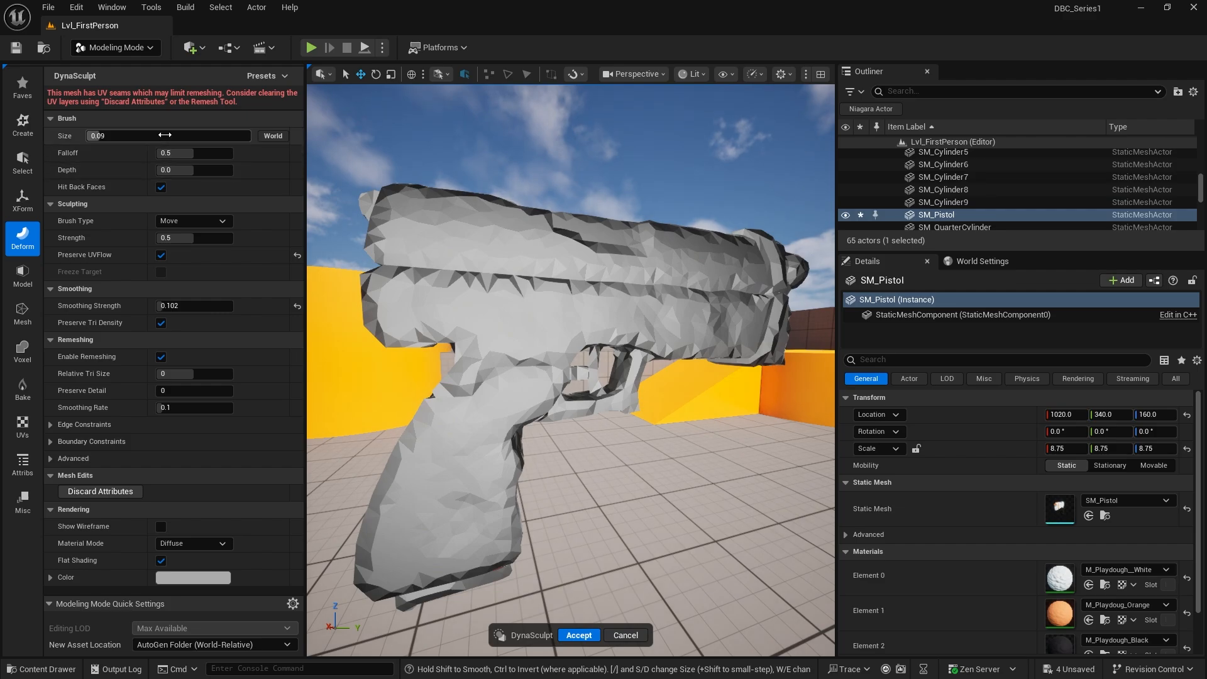
- Set the sculpt brush type to Smooth and smooth the near side of the pistol's slide, frame and grip
click(183, 219)
click(178, 261)
click(179, 222)
click(183, 269)
right_drag(515, 283, 538, 249)
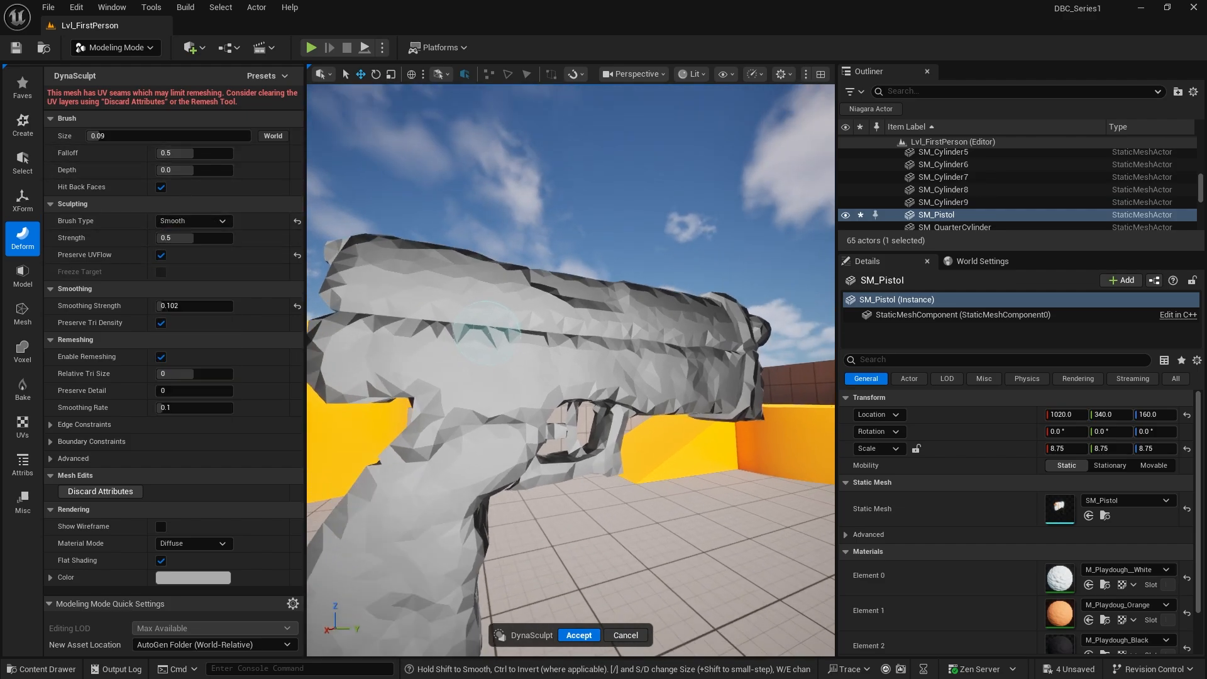
right_drag(490, 307, 440, 327)
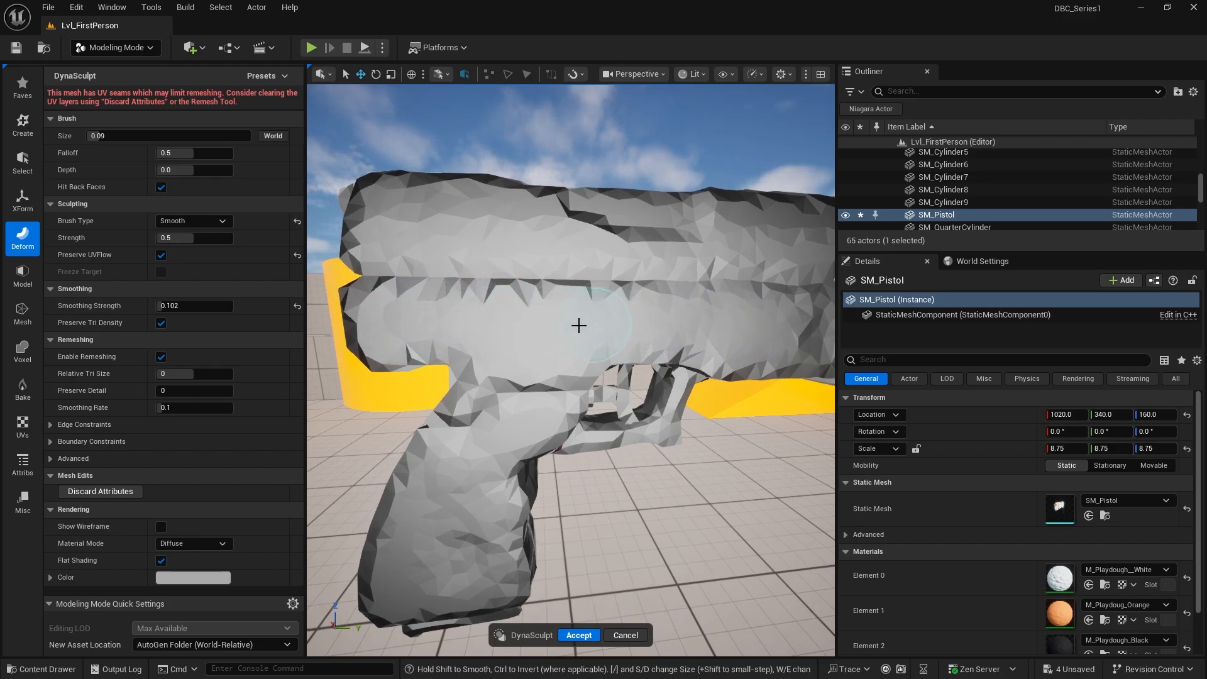
mouse_move(652, 322)
mouse_down()
mouse_move(768, 270)
mouse_move(411, 245)
mouse_up()
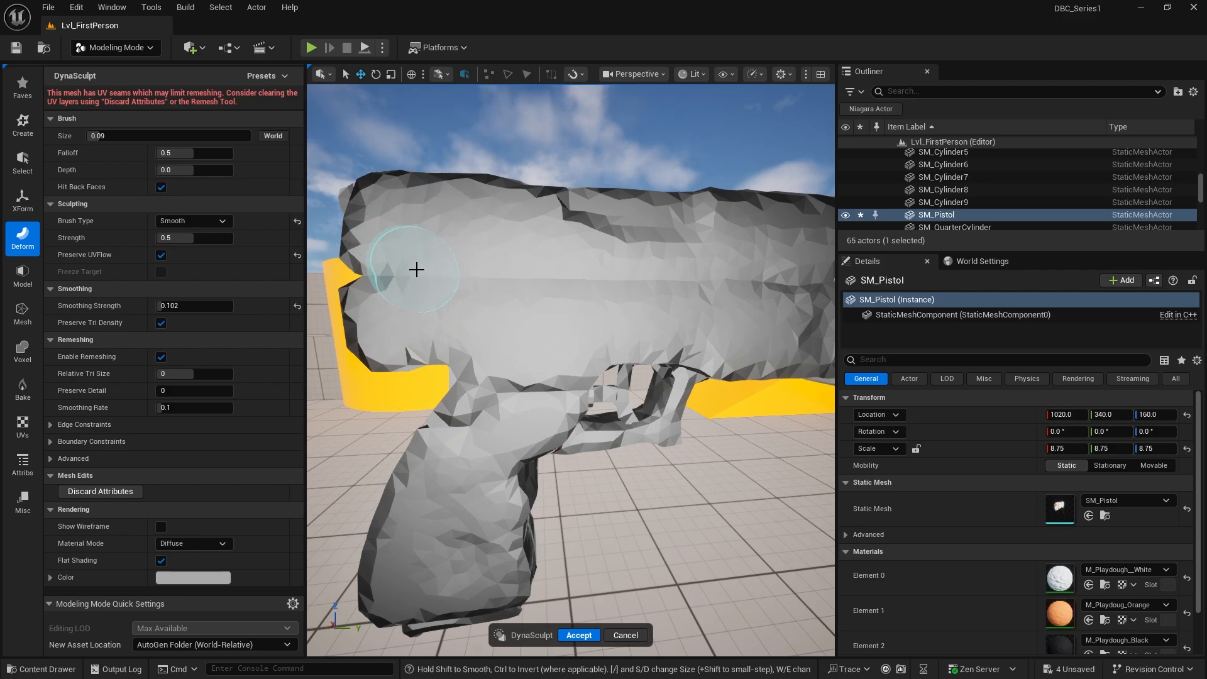
mouse_move(503, 399)
mouse_down()
mouse_move(455, 541)
mouse_move(456, 466)
mouse_move(415, 523)
mouse_up()
- Raise the brush's Smoothing Strength to 0.5116 and smooth the opposite side of the pistol
key(d)
right_drag(582, 370, 506, 370)
right_drag(366, 371, 571, 342)
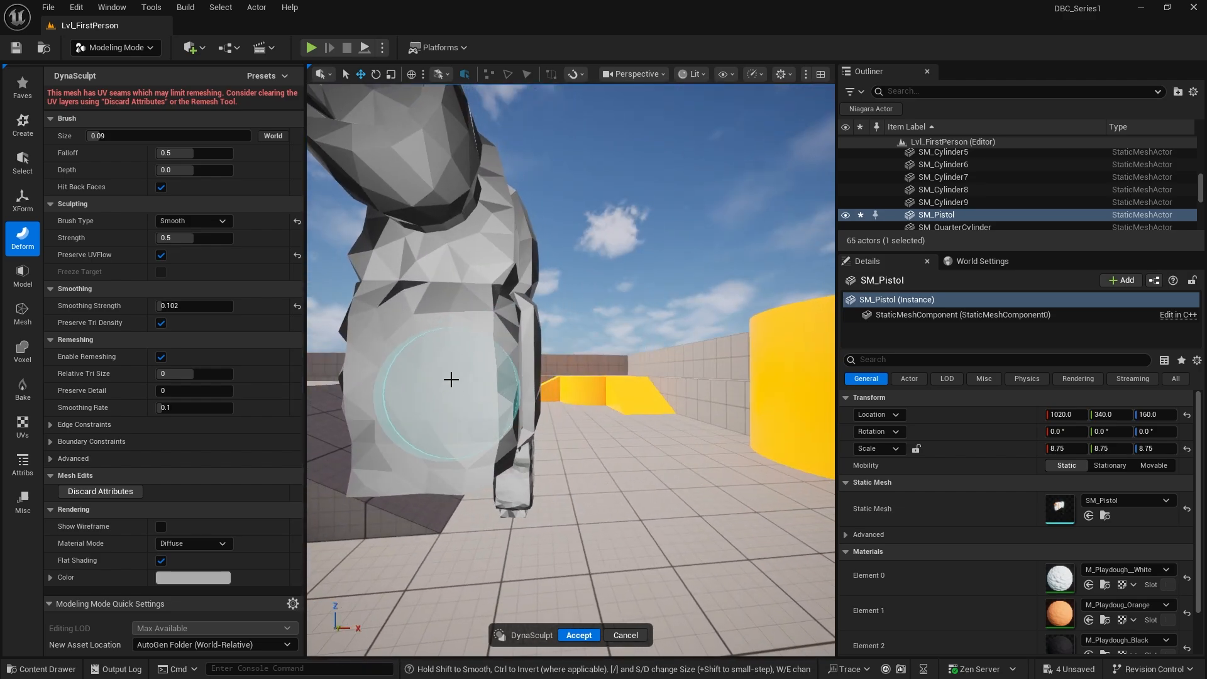
right_drag(434, 383, 391, 380)
key(d)
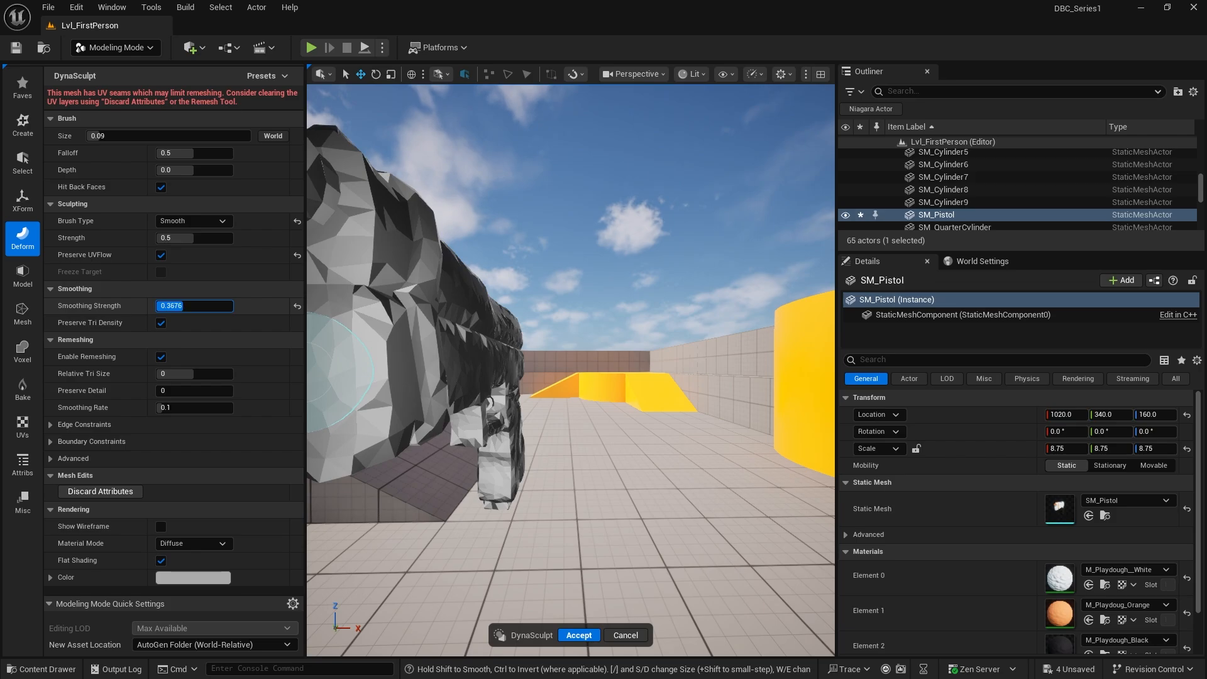
key(d)
right_drag(537, 387, 343, 388)
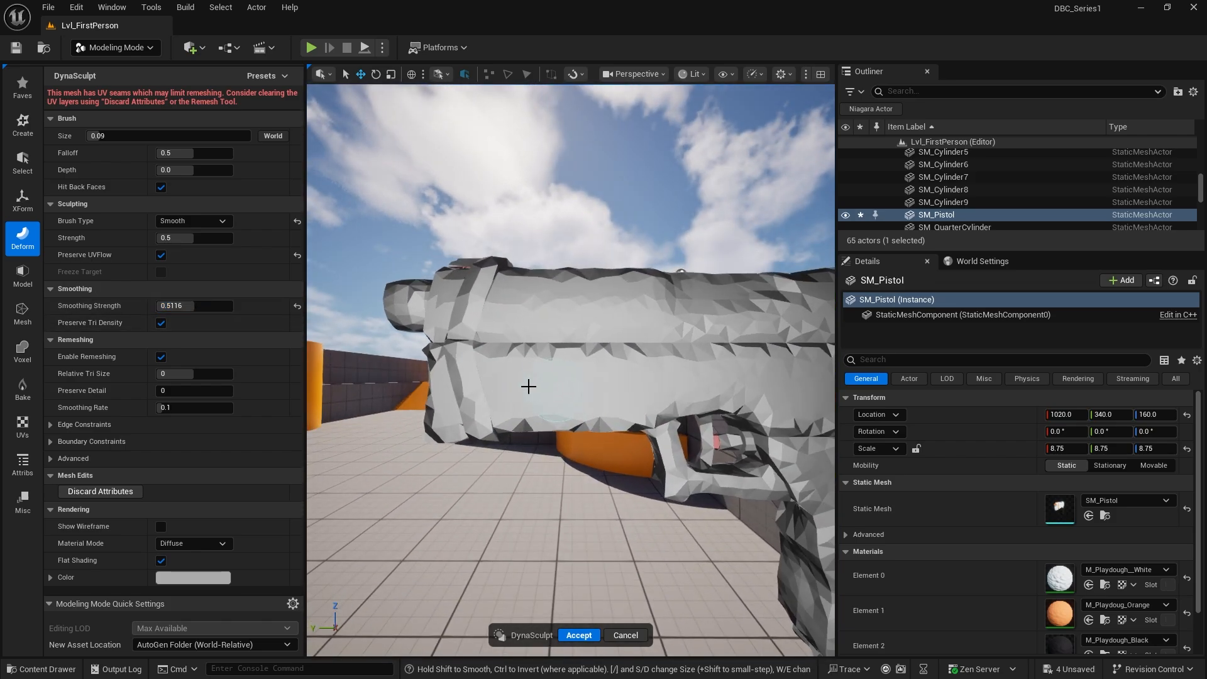
right_drag(595, 408, 631, 410)
key(d)
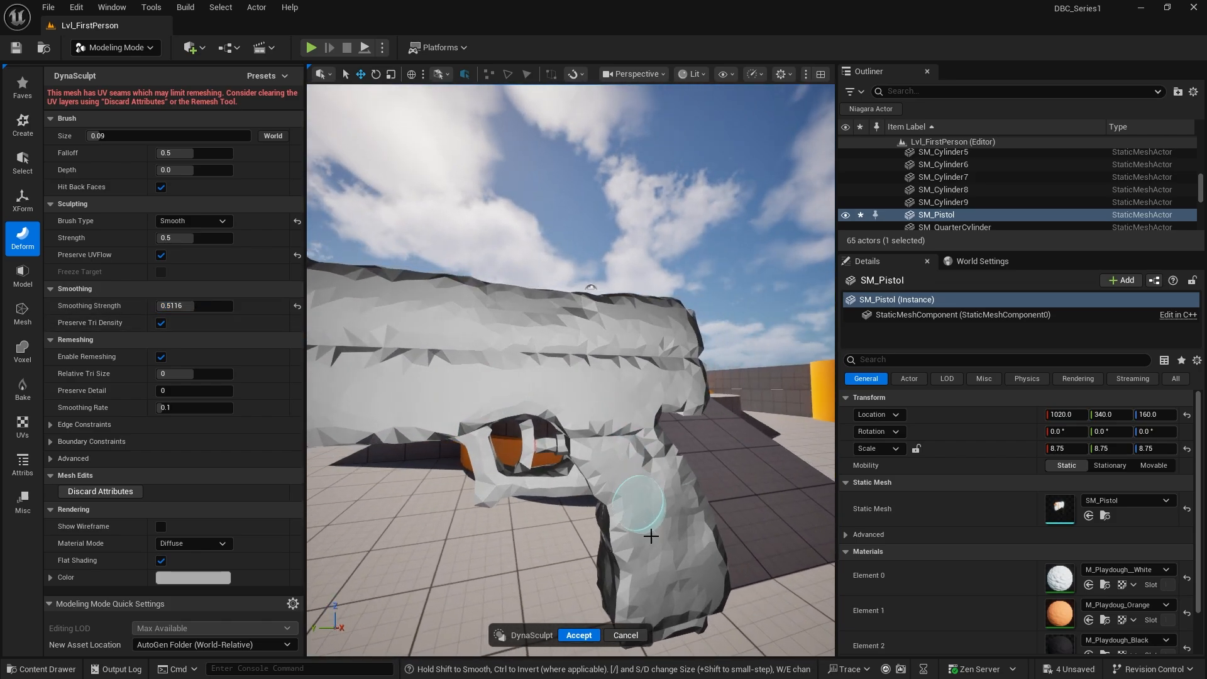
mouse_move(532, 320)
mouse_down()
mouse_move(416, 315)
mouse_move(630, 321)
mouse_up()
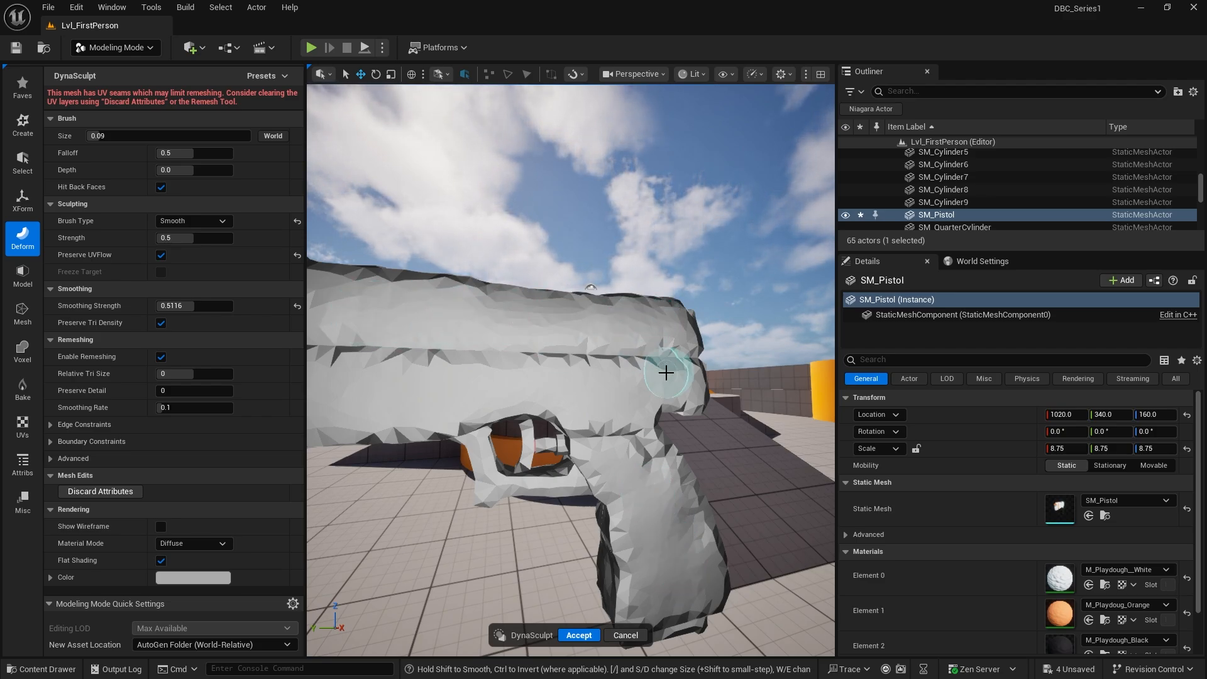
- Return to the pistol's first side and smooth the slide, frame seam and grip with the stronger brush
key(a)
right_drag(459, 388, 558, 388)
mouse_move(558, 388)
mouse_down()
mouse_move(539, 415)
mouse_move(591, 420)
mouse_move(585, 436)
mouse_up()
key(a)
right_drag(585, 437, 654, 434)
mouse_move(549, 425)
right_down()
mouse_move(512, 409)
mouse_move(625, 415)
right_up()
key(s)
mouse_move(625, 415)
mouse_down()
mouse_move(425, 380)
mouse_move(377, 335)
mouse_up()
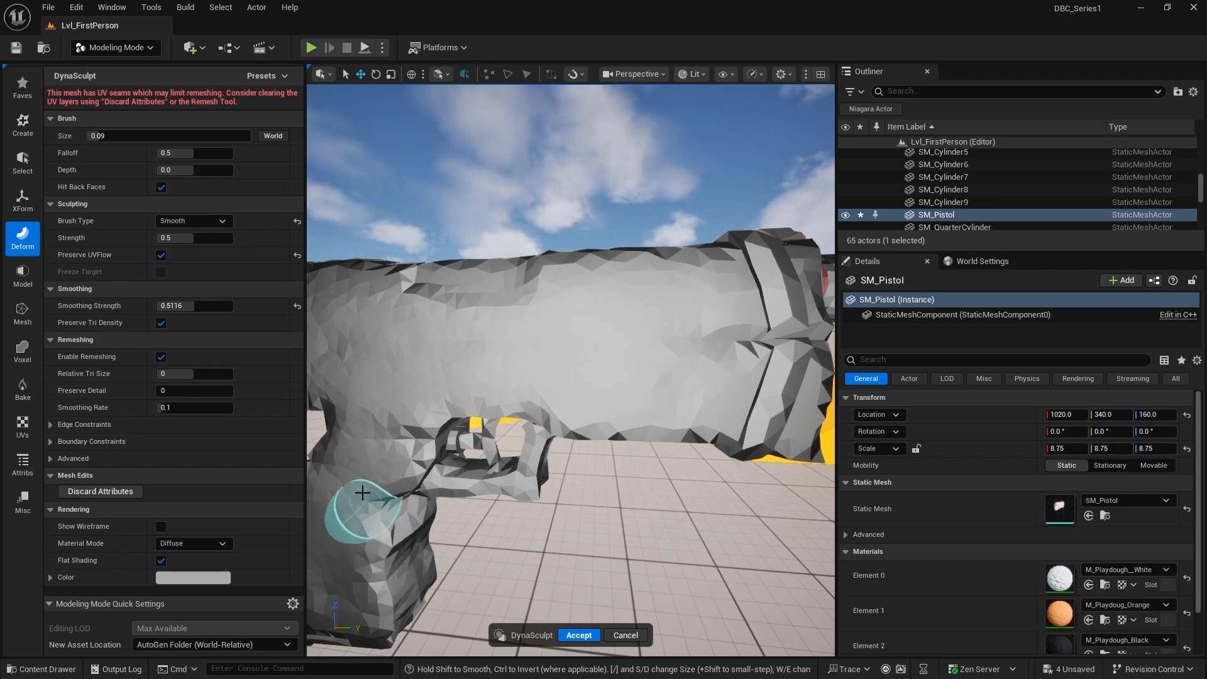
- Smooth the top and rear of the slide, then accept the sculpt
mouse_move(529, 547)
right_down()
mouse_move(533, 503)
mouse_move(541, 604)
mouse_move(548, 547)
right_up()
key(e)
key(s)
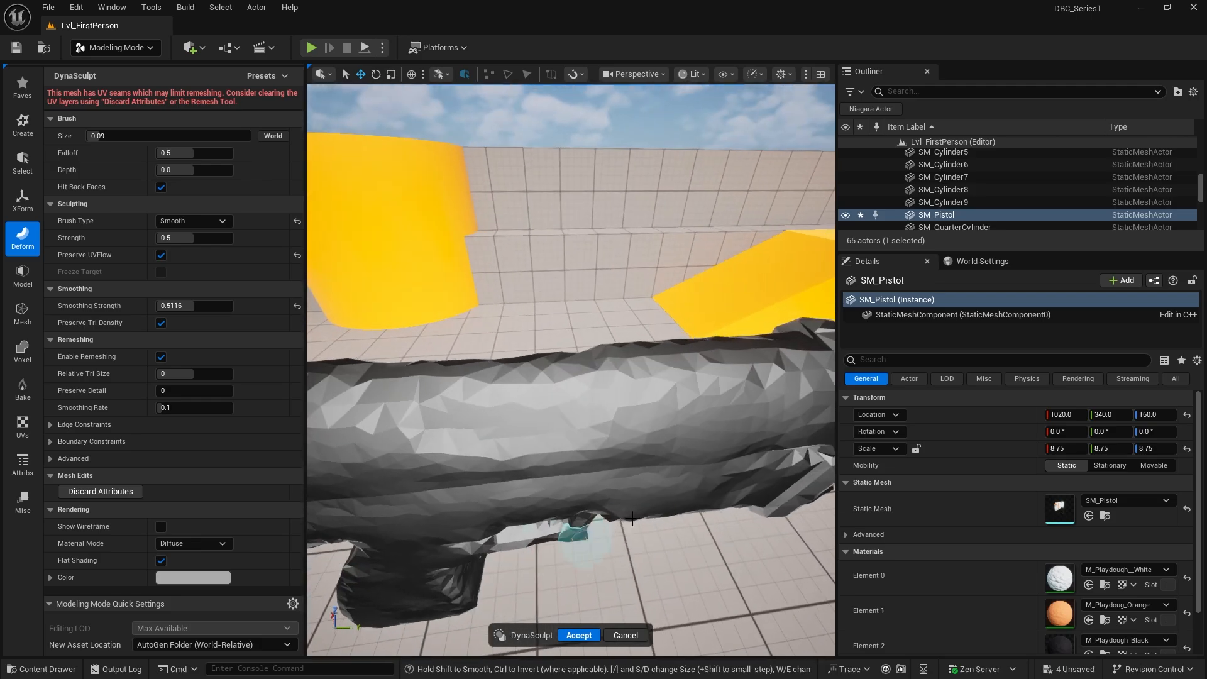
right_drag(648, 436, 619, 434)
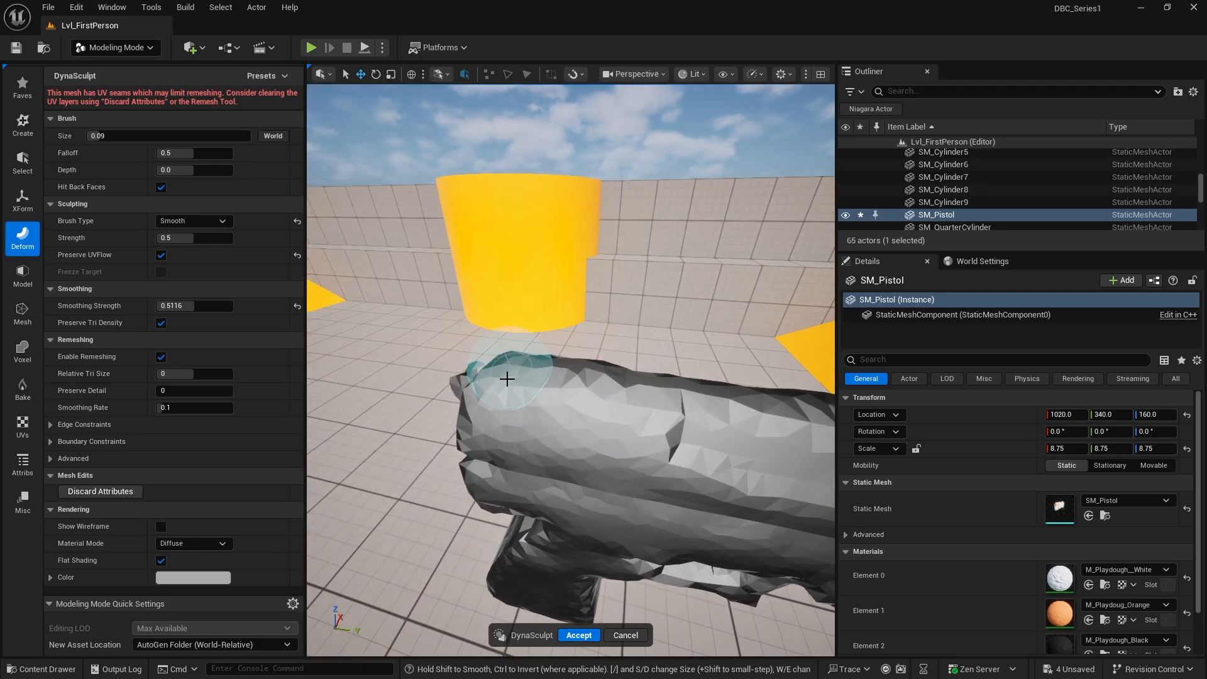
right_drag(507, 389, 535, 388)
key(a)
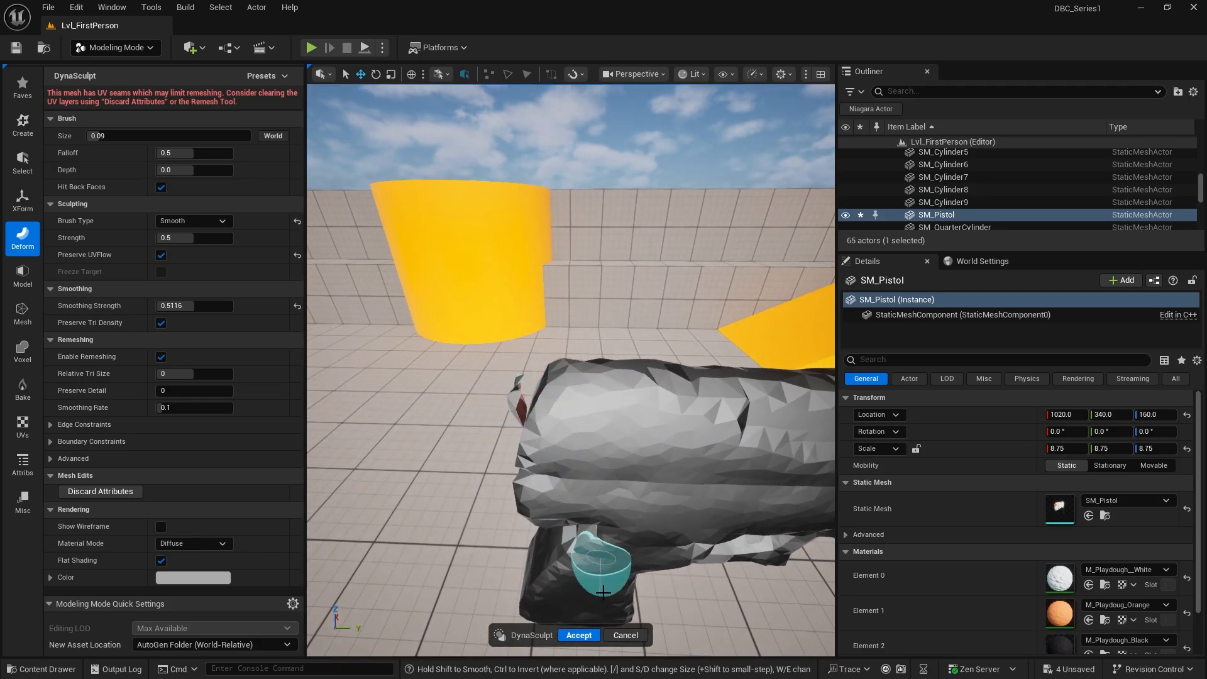
click(587, 632)
- Inspect the smoothed pistol up close, ending at the grey patch on top of the slide
right_drag(586, 633, 511, 594)
key(w)
key(s)
key(d)
key(s)
key(w)
key(d)
key(s)
key(w)
key(d)
key(a)
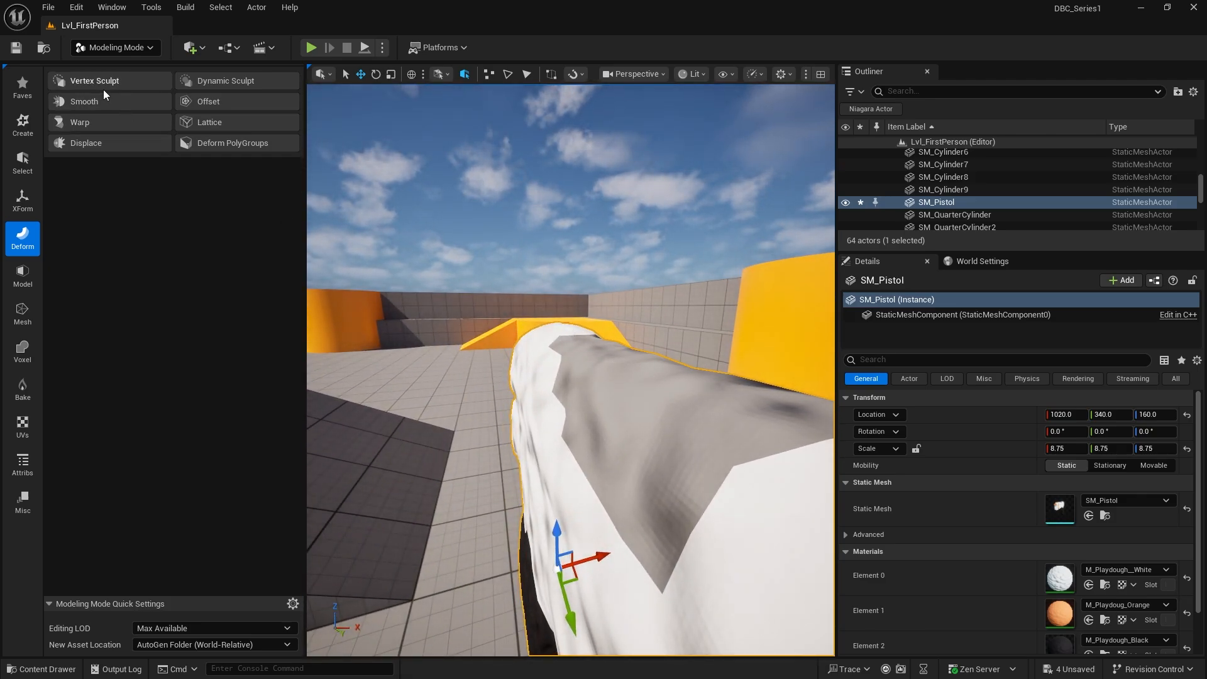
- Start PolyGroup Edit on SM_Pistol and select the grey face group on top of the slide
click(25, 205)
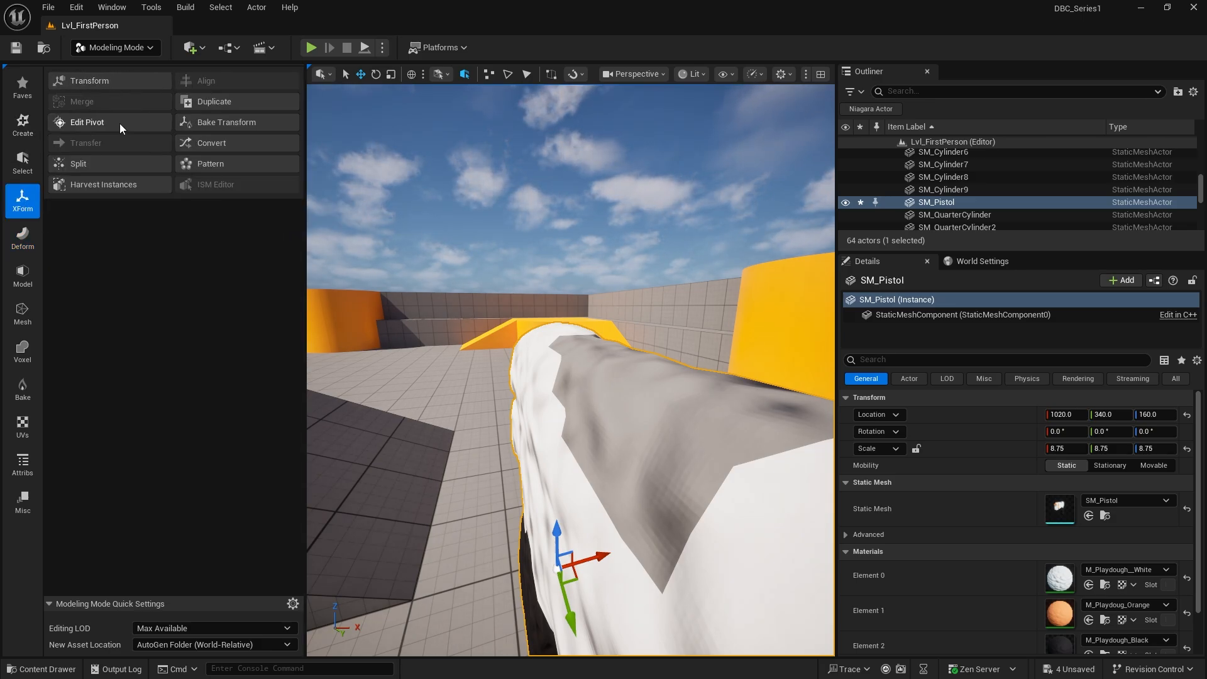
click(31, 247)
click(28, 280)
click(122, 87)
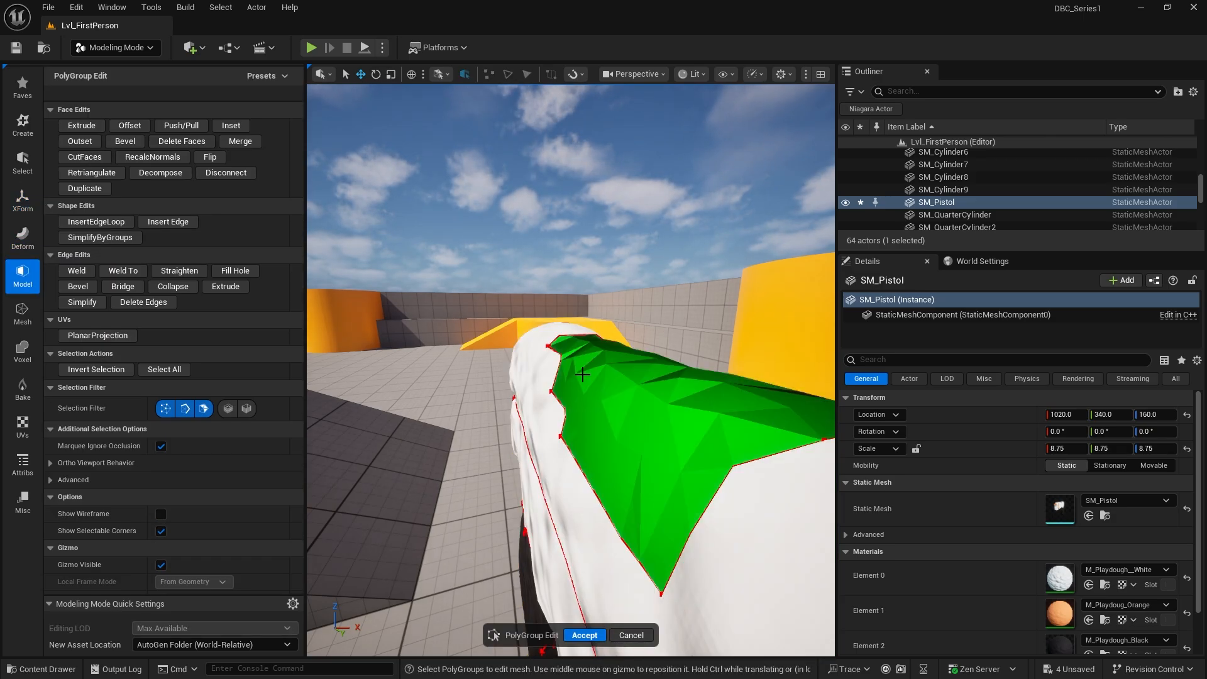
click(560, 378)
right_drag(557, 375, 576, 338)
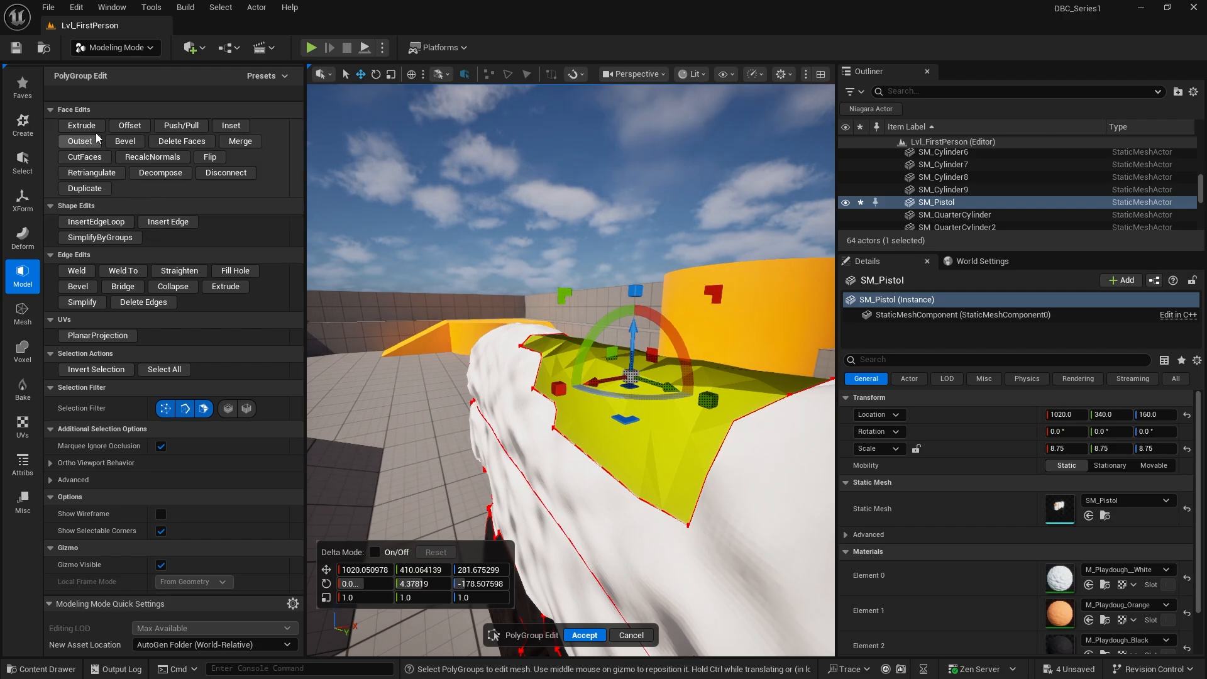
key(r)
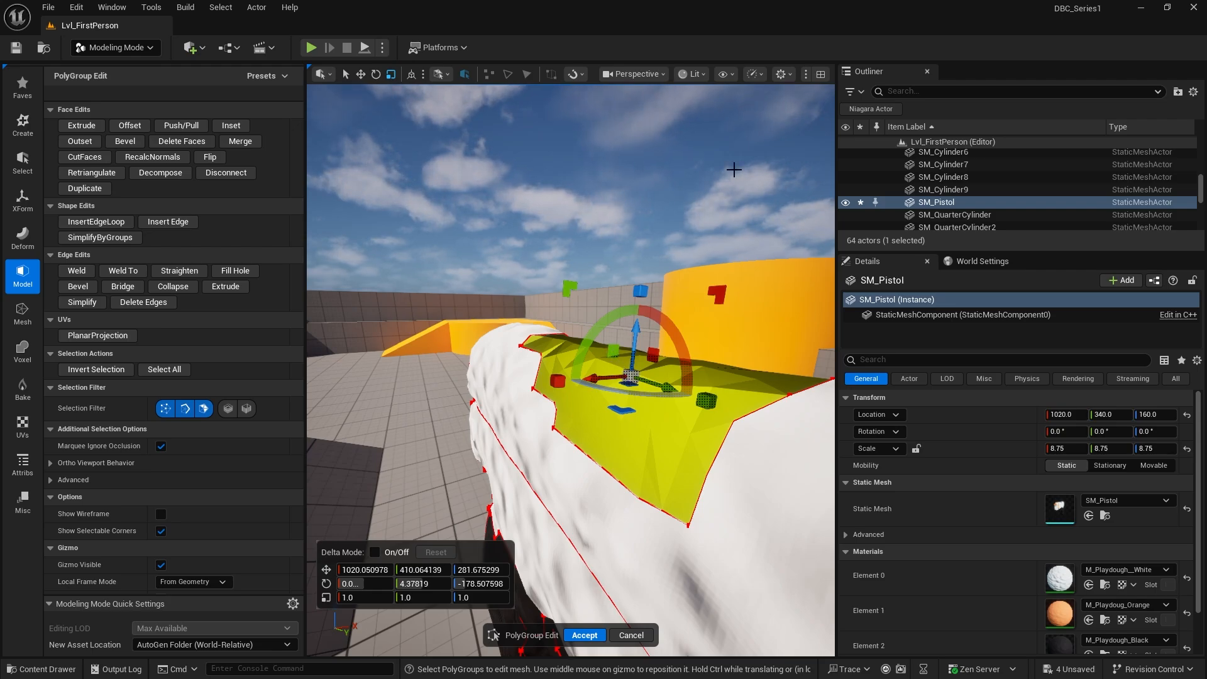
click(439, 78)
click(439, 78)
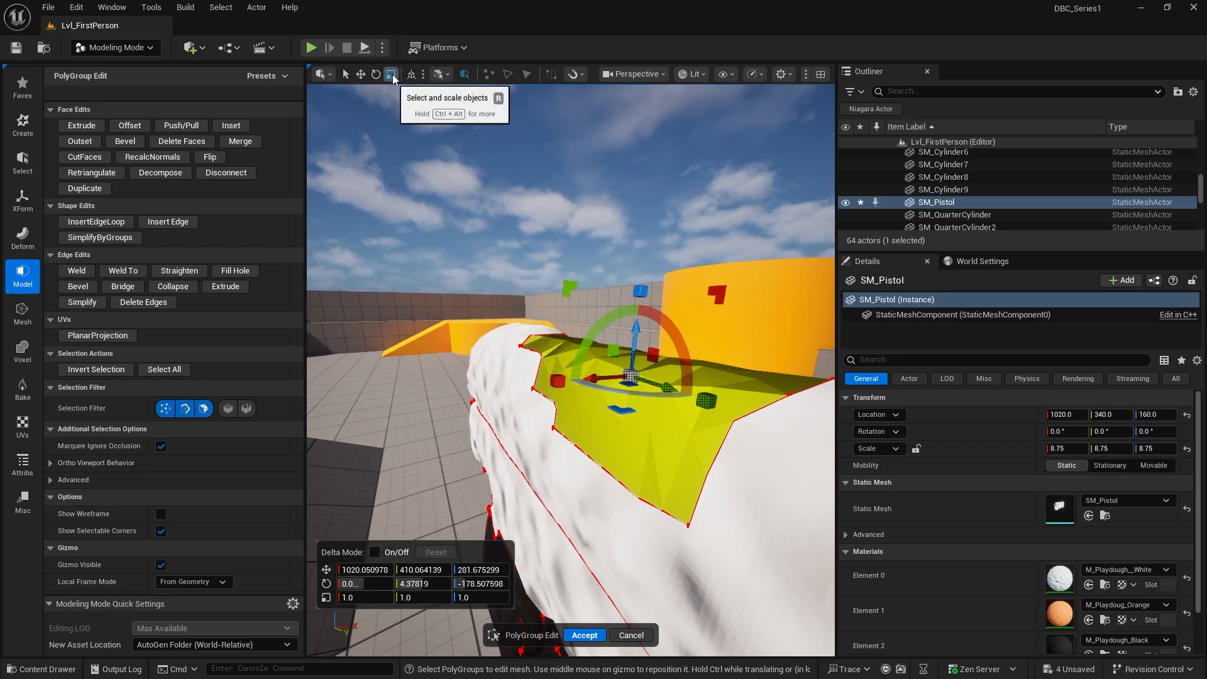
click(421, 73)
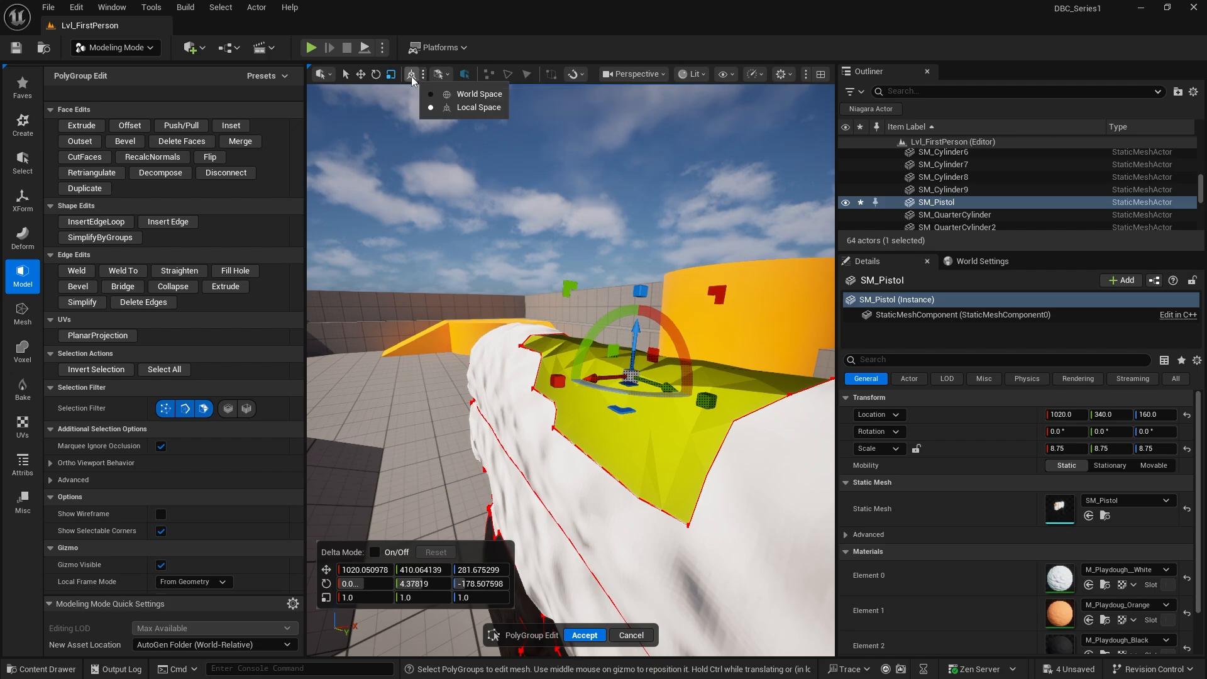
click(323, 74)
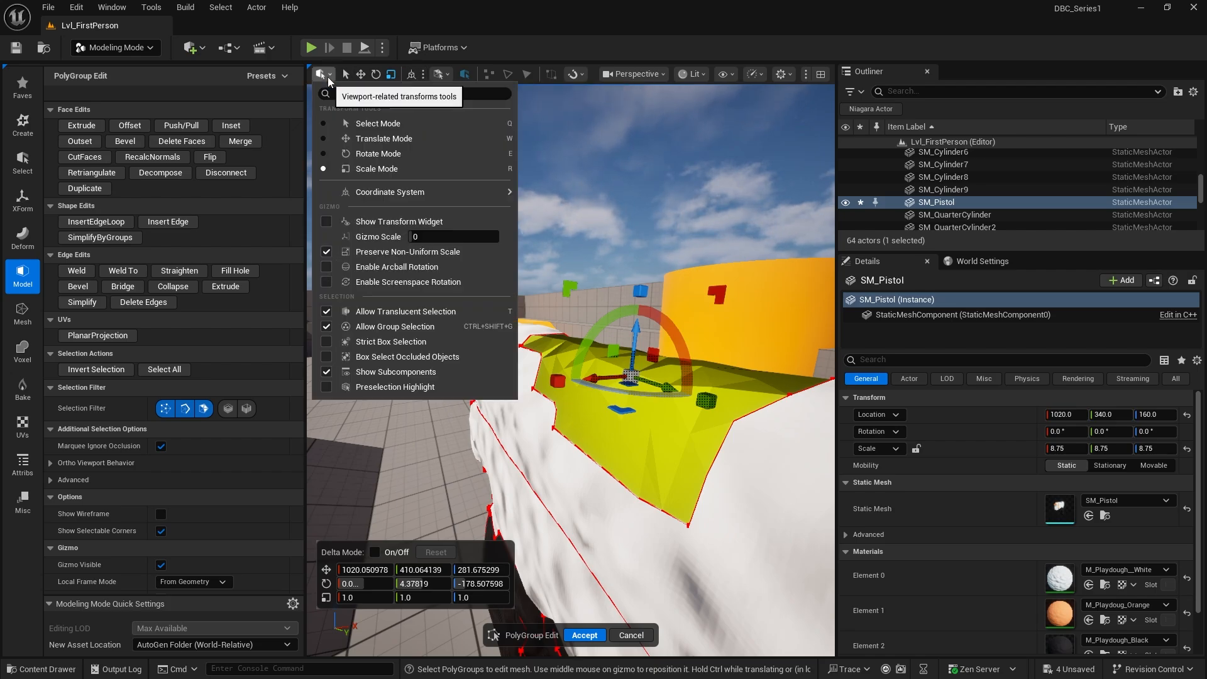
mouse_move(413, 197)
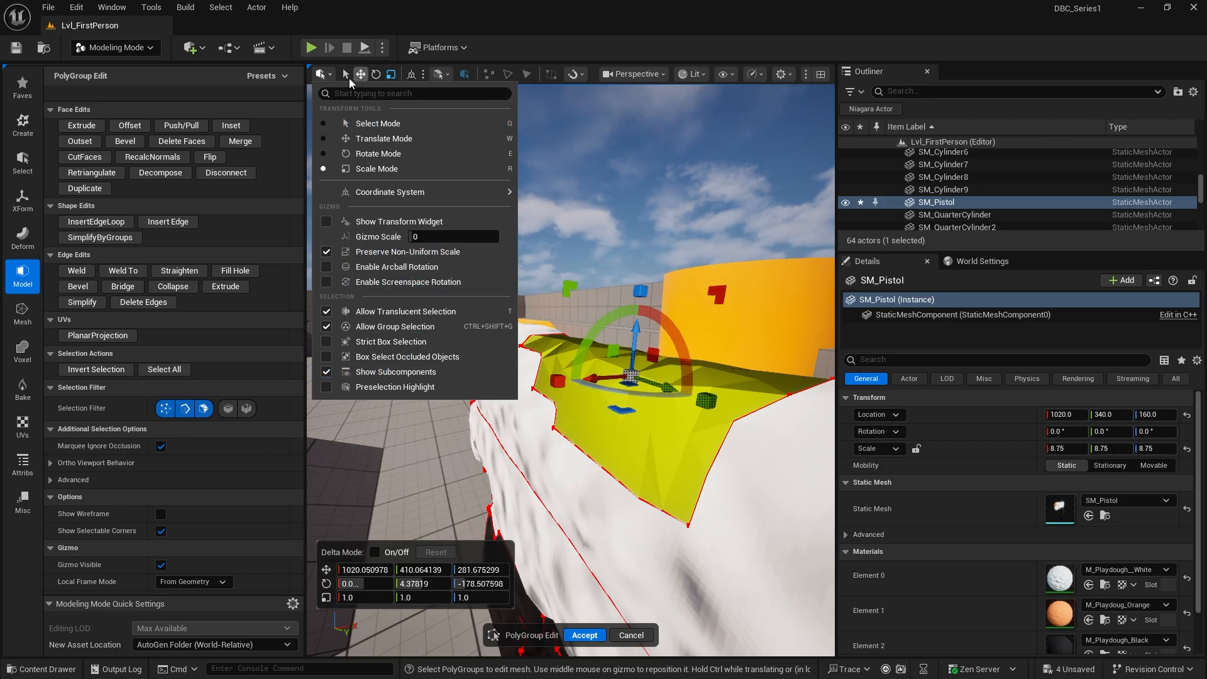
click(654, 88)
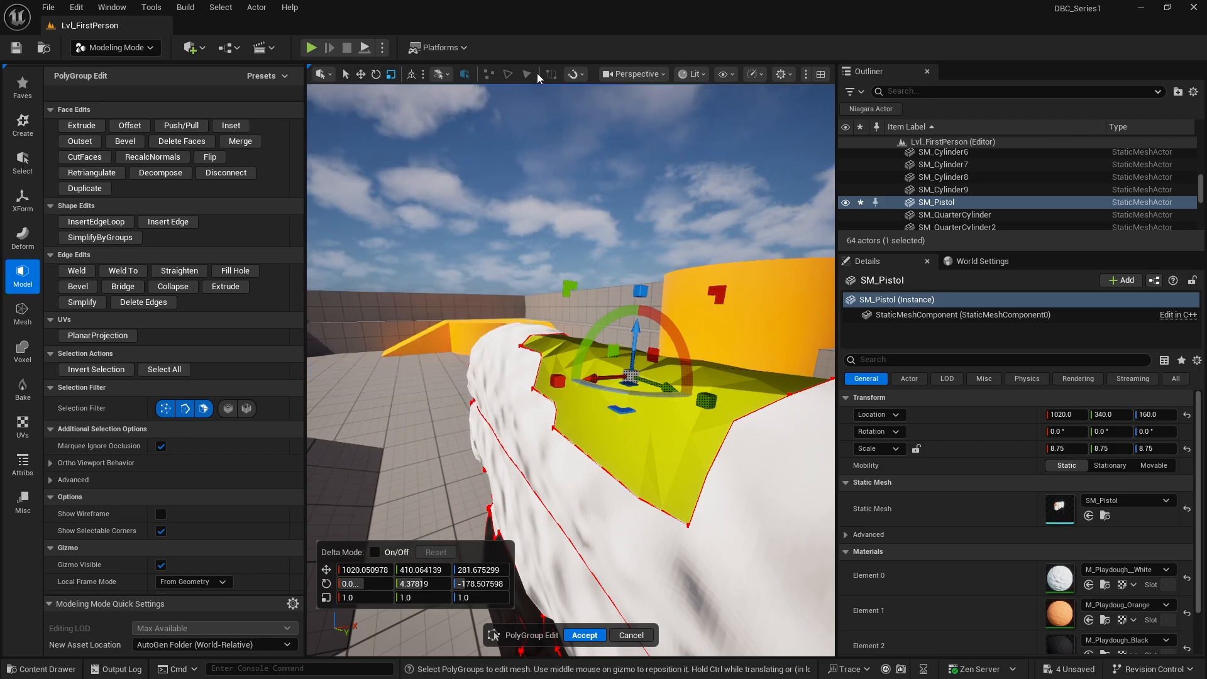
- Turn off scale snapping and slightly enlarge the selected grey face group
click(574, 73)
mouse_move(588, 154)
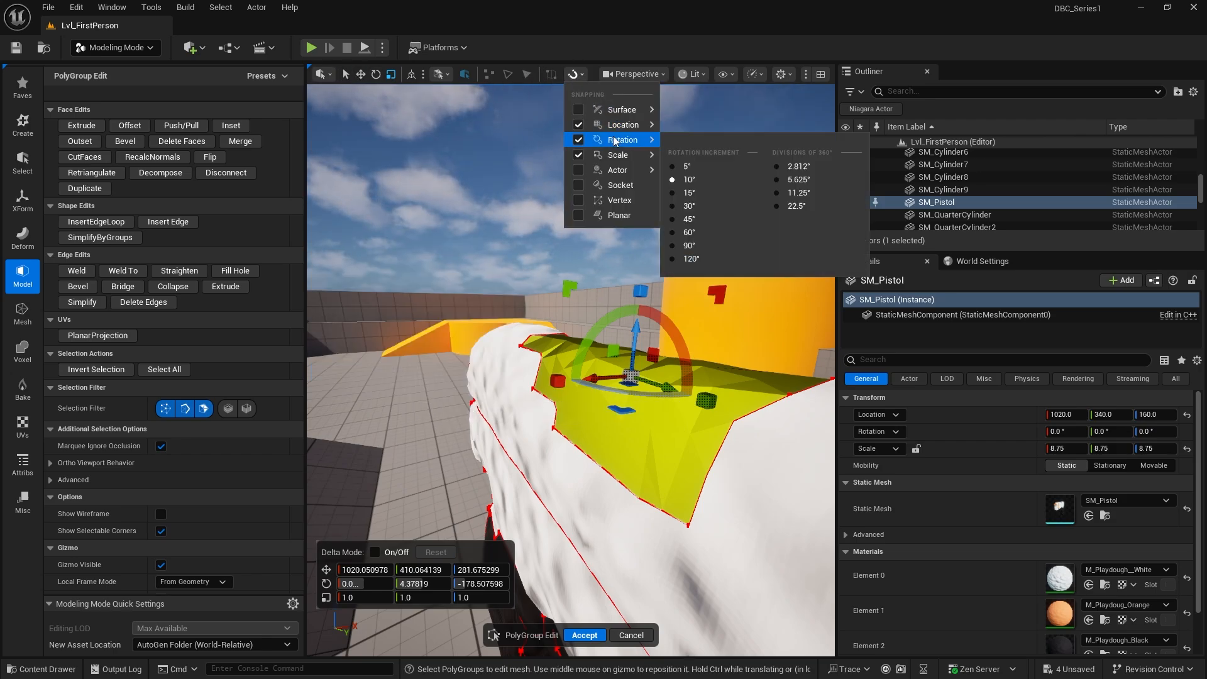
click(615, 353)
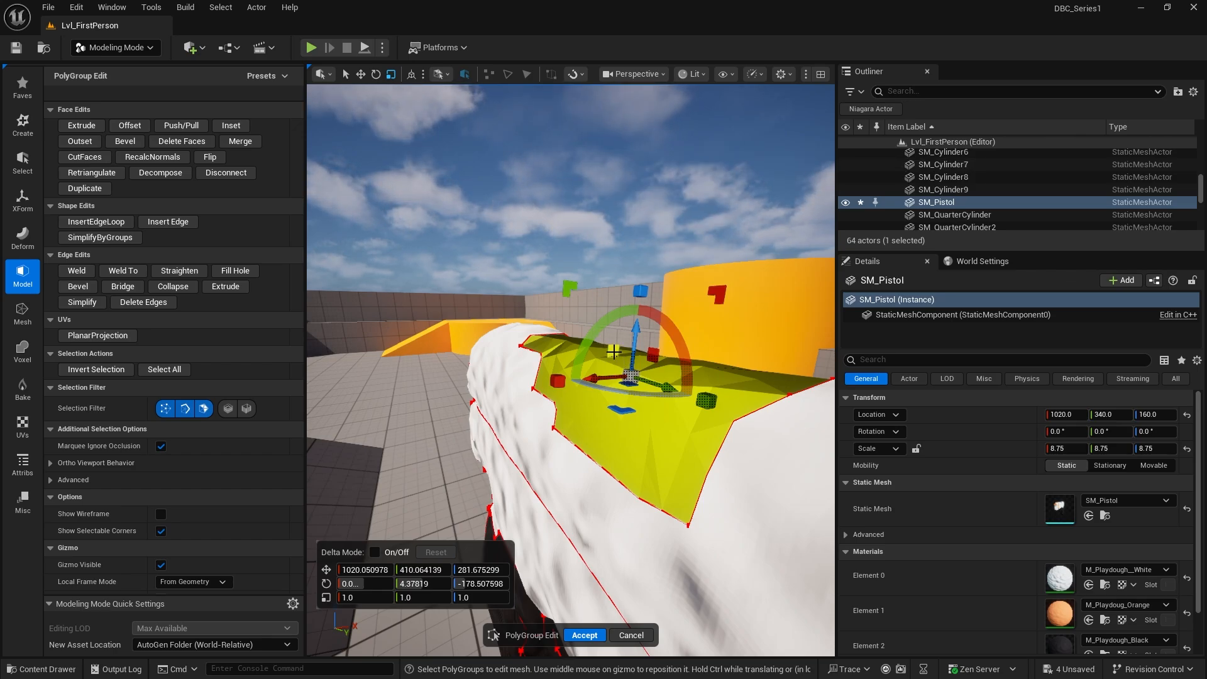
drag(570, 285, 540, 294)
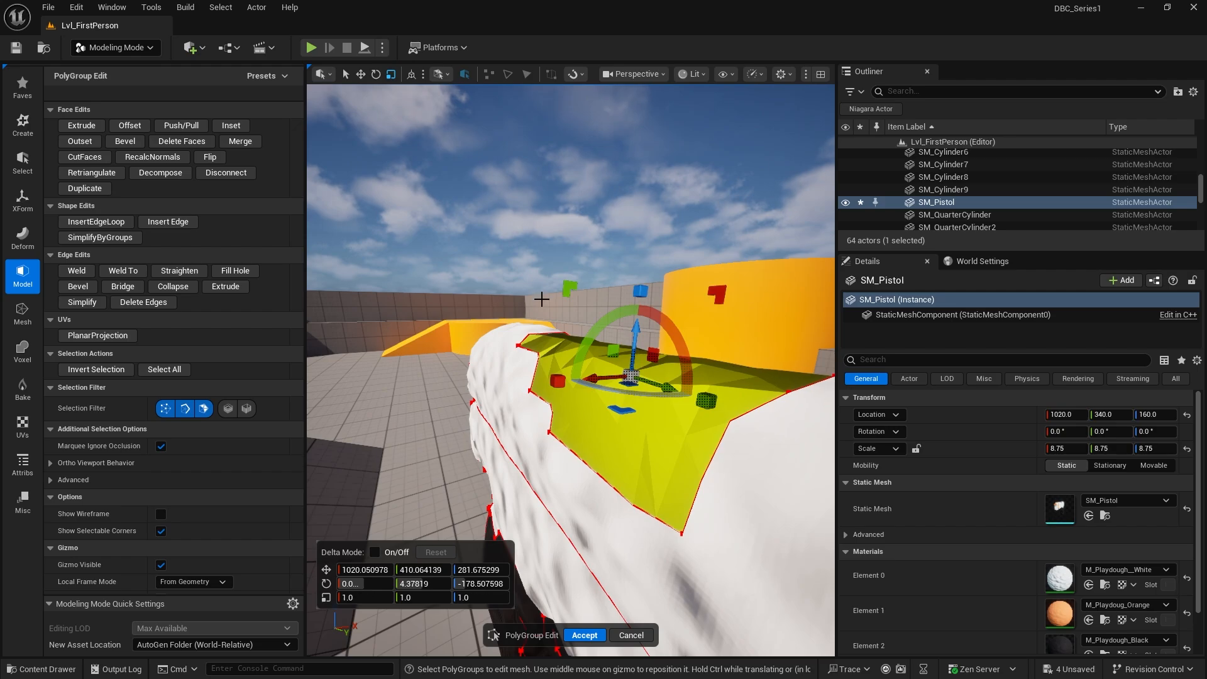
- Extrude the grey face group inward into the slide with location snapping turned off, and accept the edit
click(89, 129)
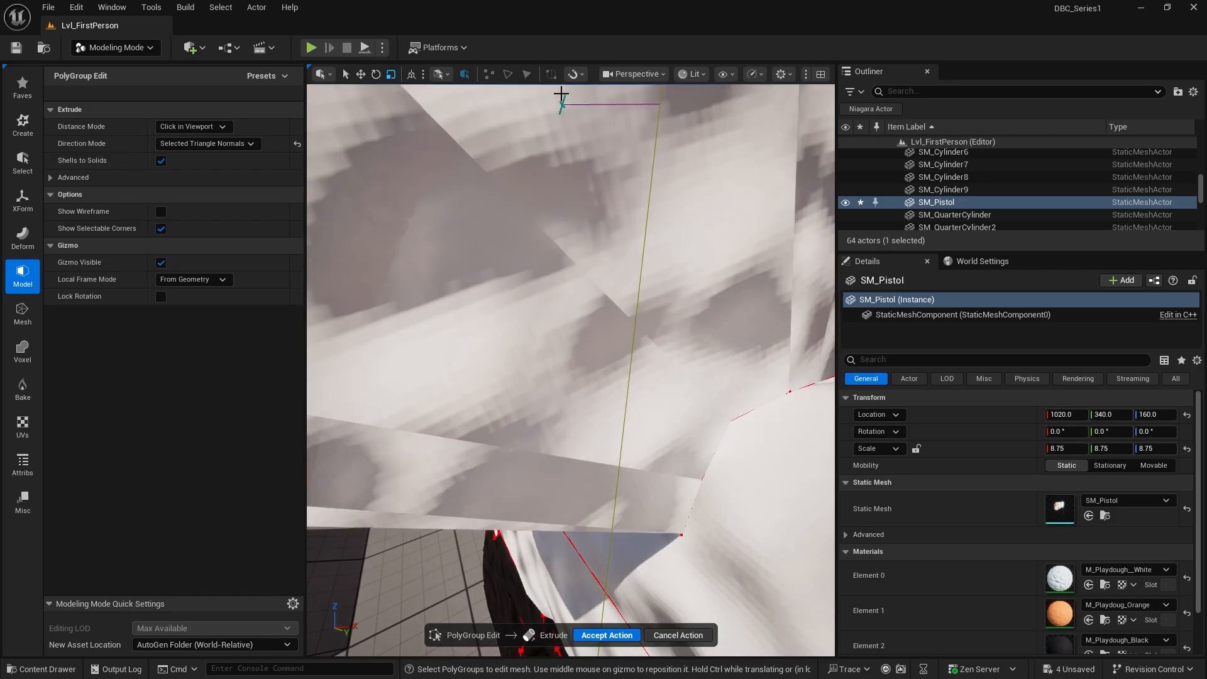
click(576, 74)
click(578, 126)
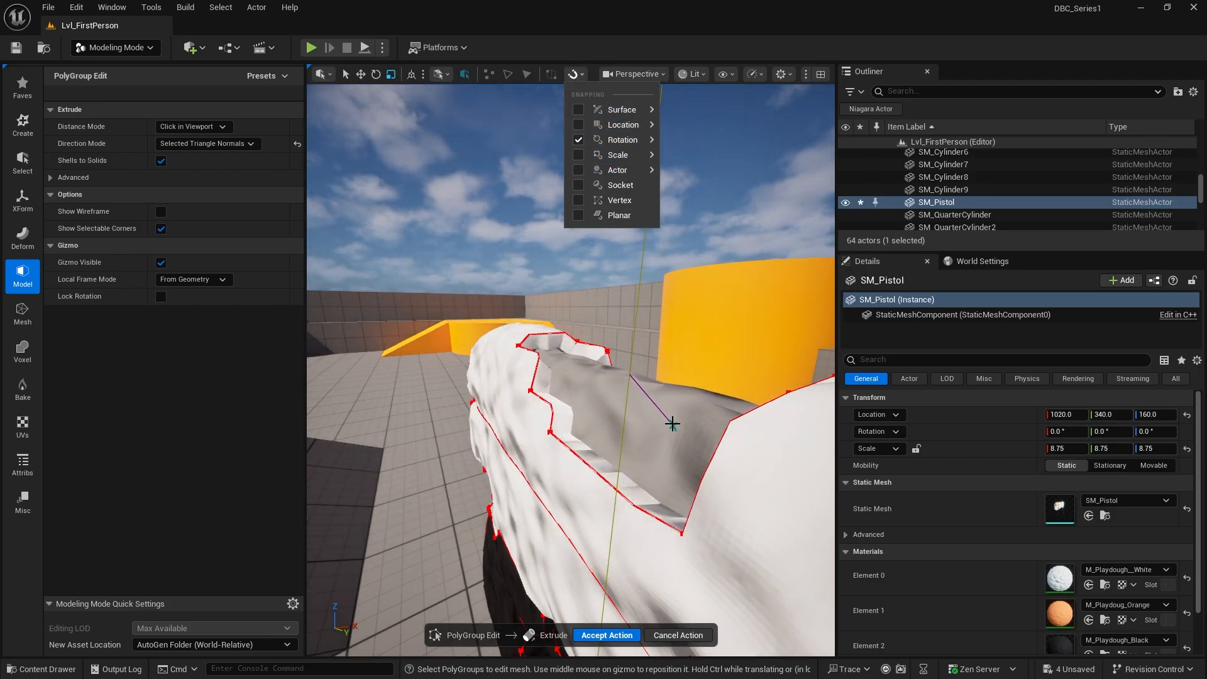
click(672, 422)
click(583, 635)
- Inspect the recessed ejection port from around the pistol, return to Selection Mode and open the Meshes folder's assets
right_drag(571, 403, 582, 488)
right_drag(493, 457, 632, 430)
right_drag(574, 309, 616, 318)
right_drag(571, 371, 623, 371)
click(136, 48)
click(120, 68)
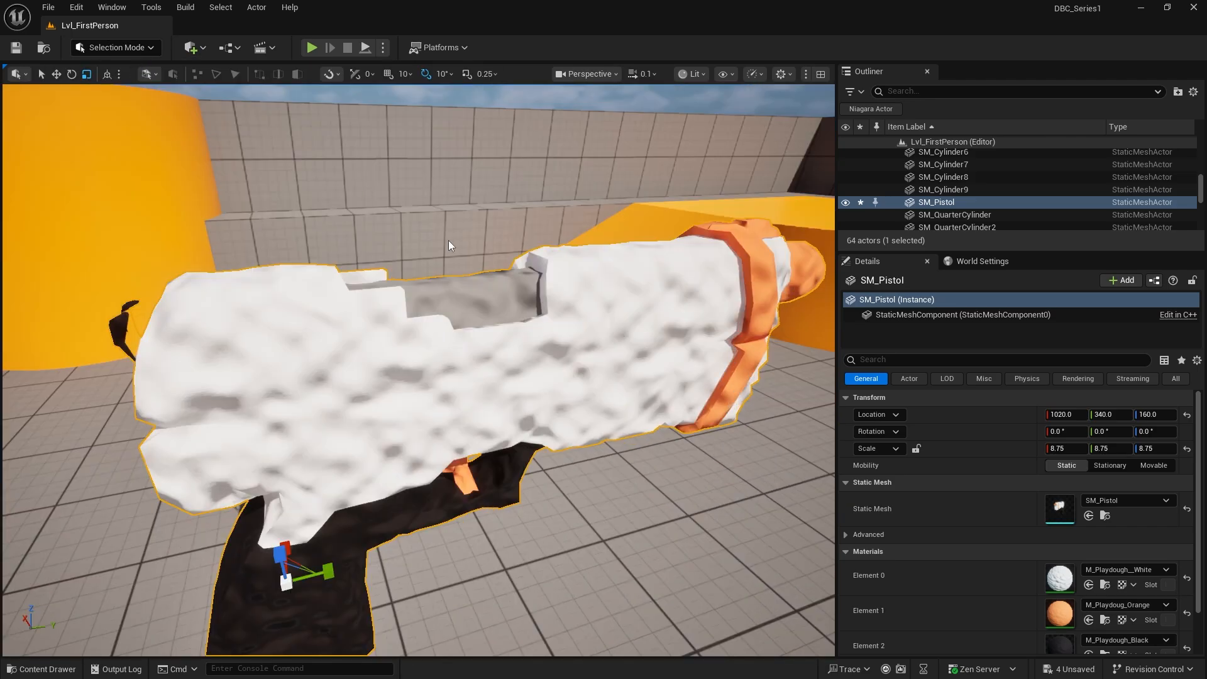
click(44, 669)
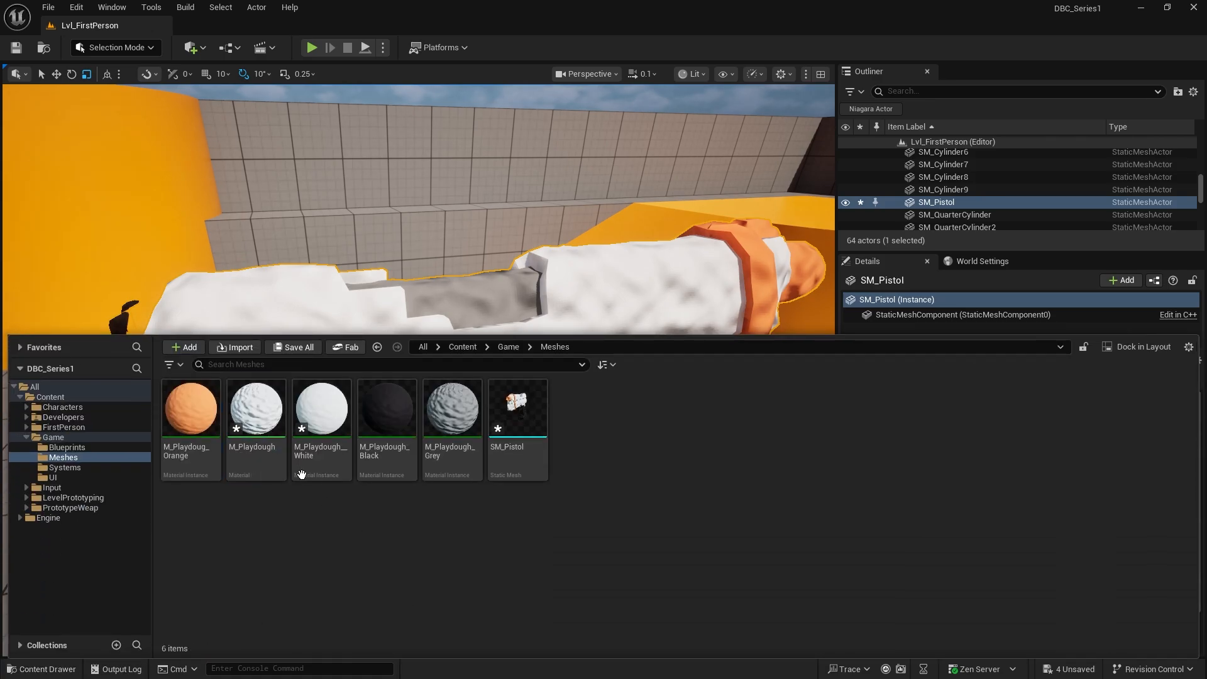
- Set the Normal Map Intensity constant in the M_Playdough material to 10, apply it and check the pistol in the level
double_click(261, 412)
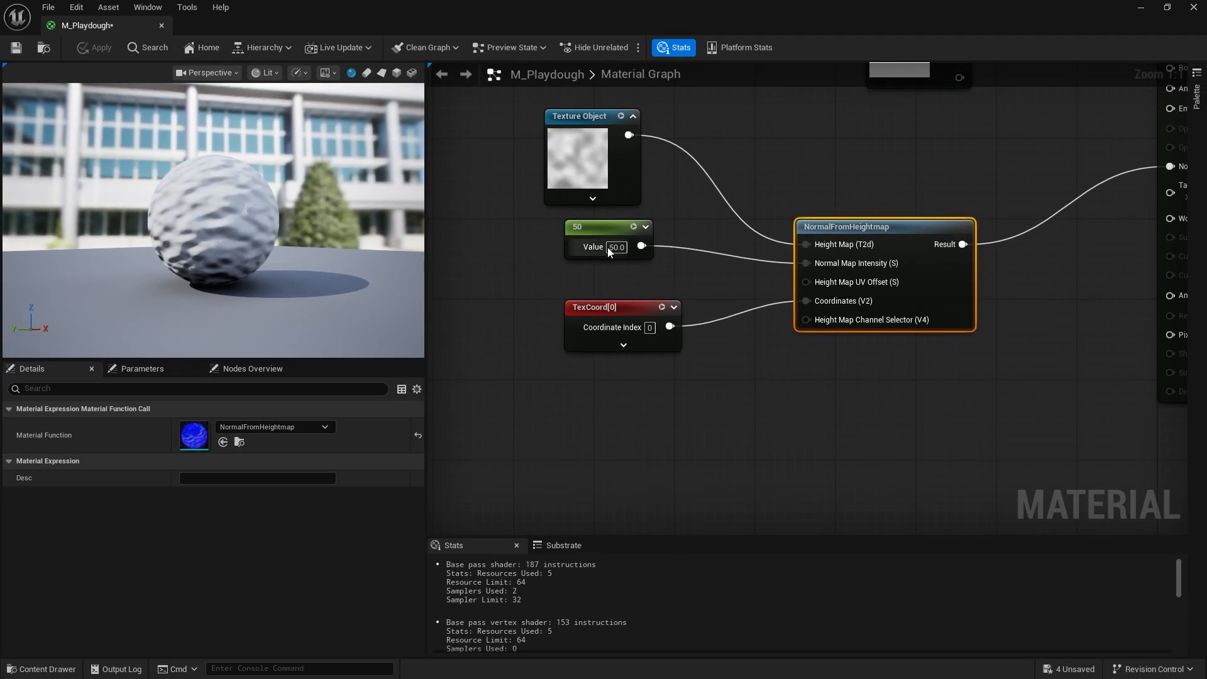
mouse_move(838, 329)
key(Return)
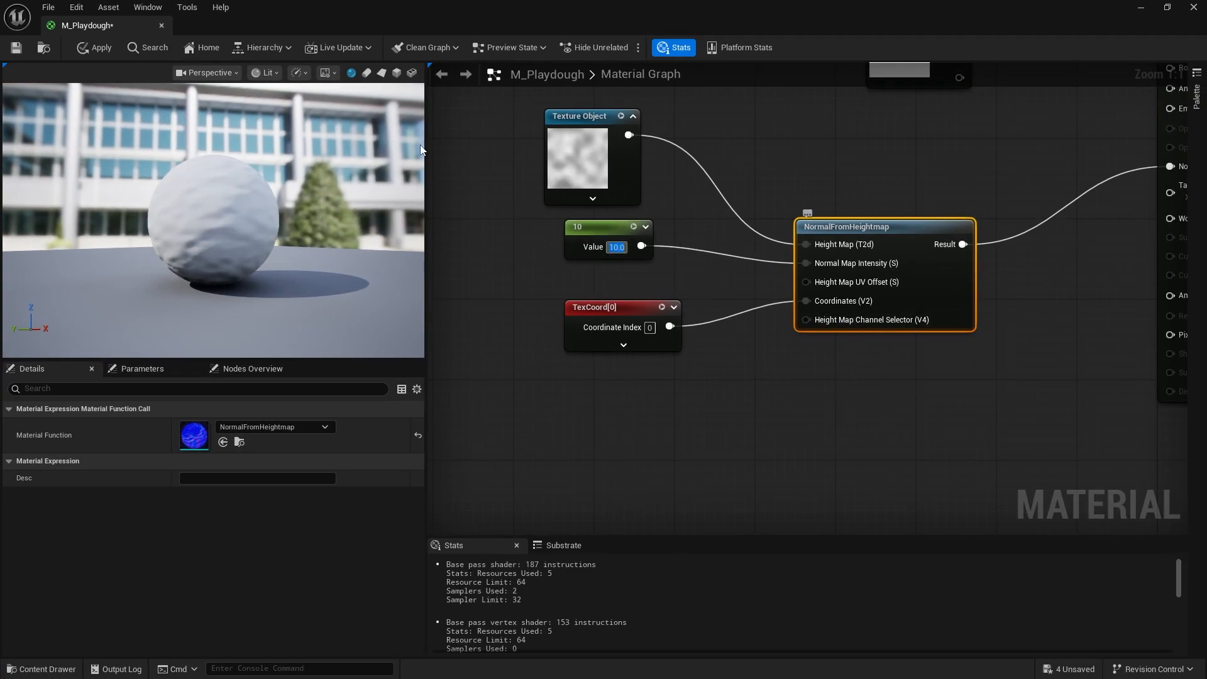
click(98, 50)
right_drag(1055, 318, 913, 314)
click(1142, 8)
right_drag(606, 252, 531, 403)
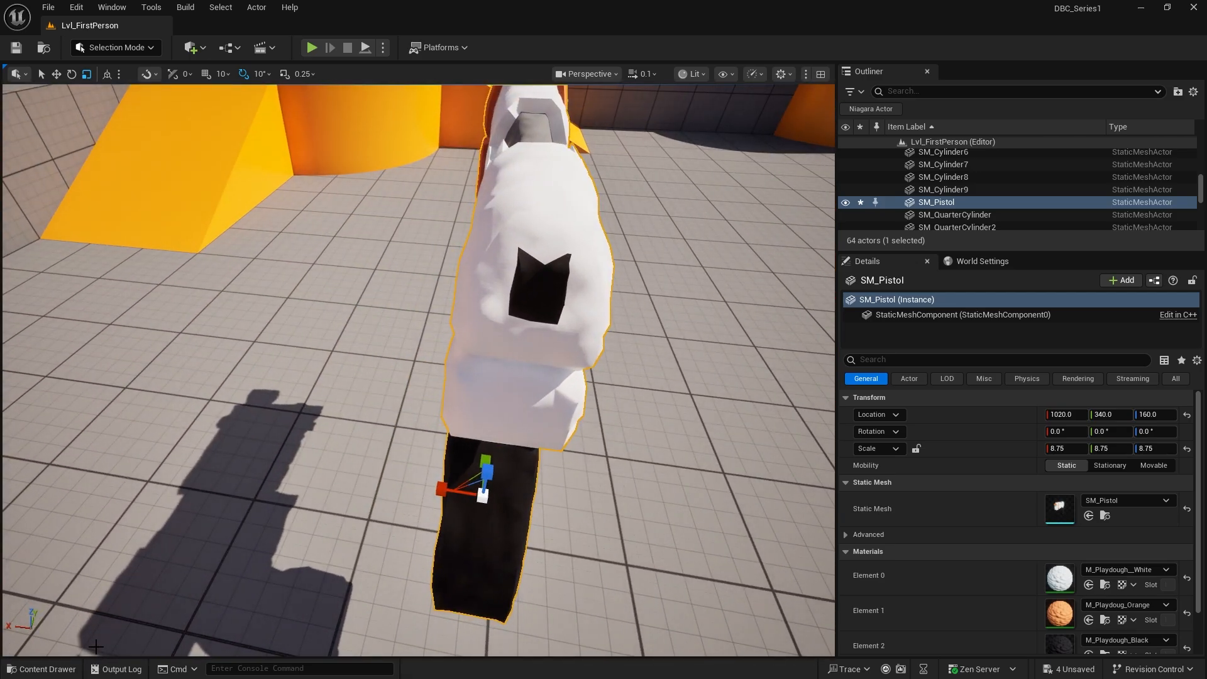
- Open BP_Gun from the Game/Blueprints folder in the full Blueprint Editor and inspect its pistol in the preview, then return to the level
click(41, 669)
click(463, 348)
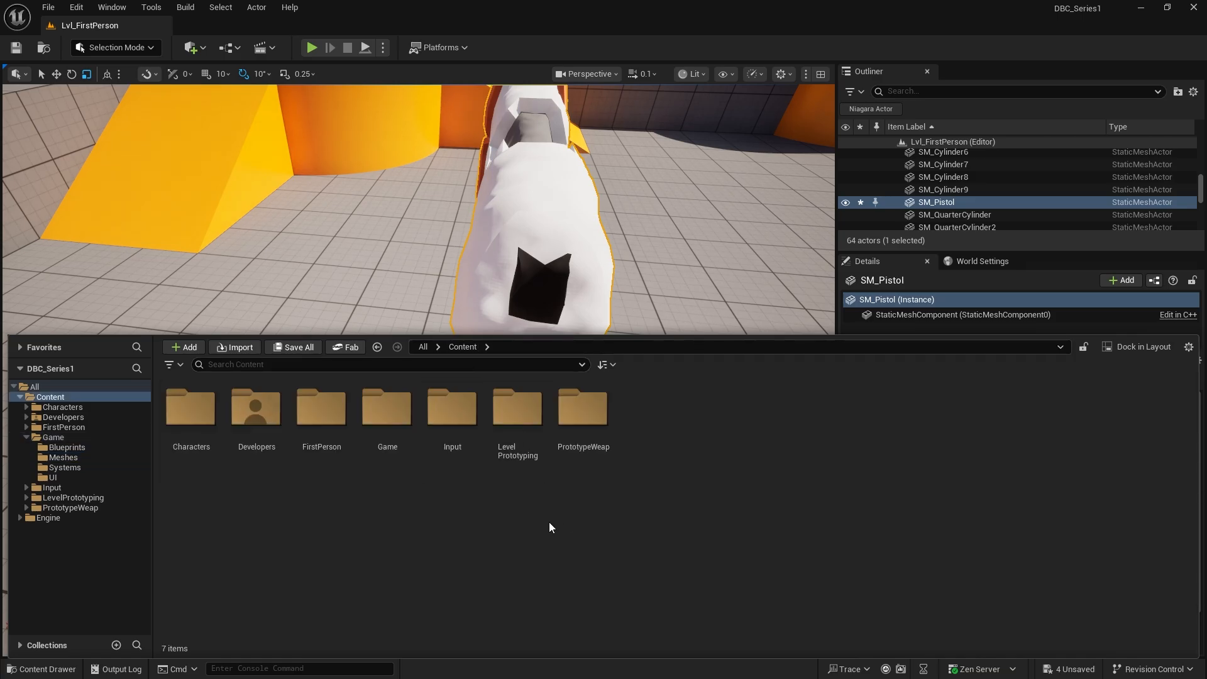
double_click(387, 415)
double_click(202, 419)
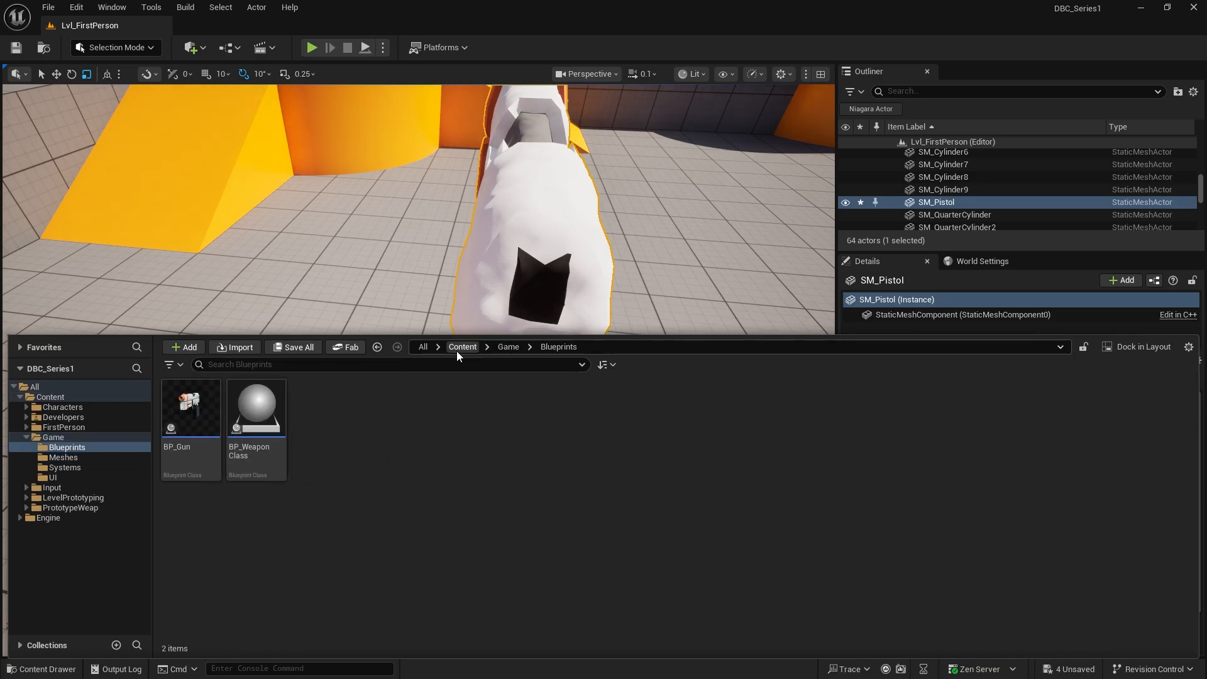
double_click(208, 405)
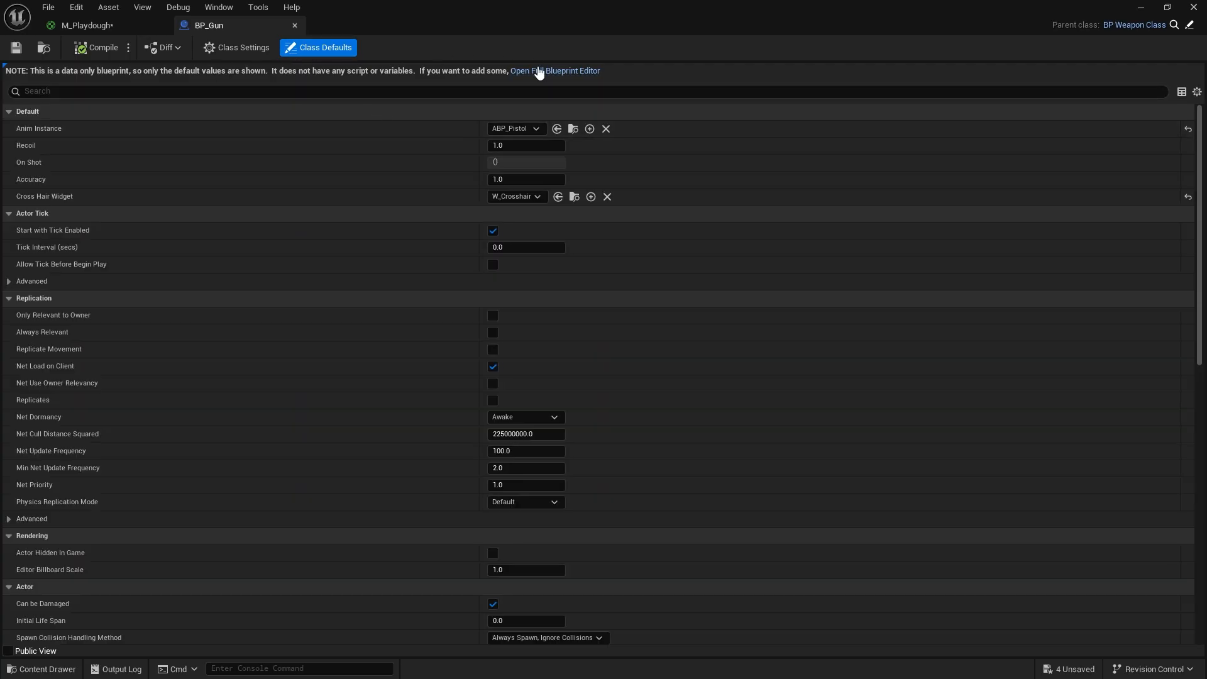
click(557, 71)
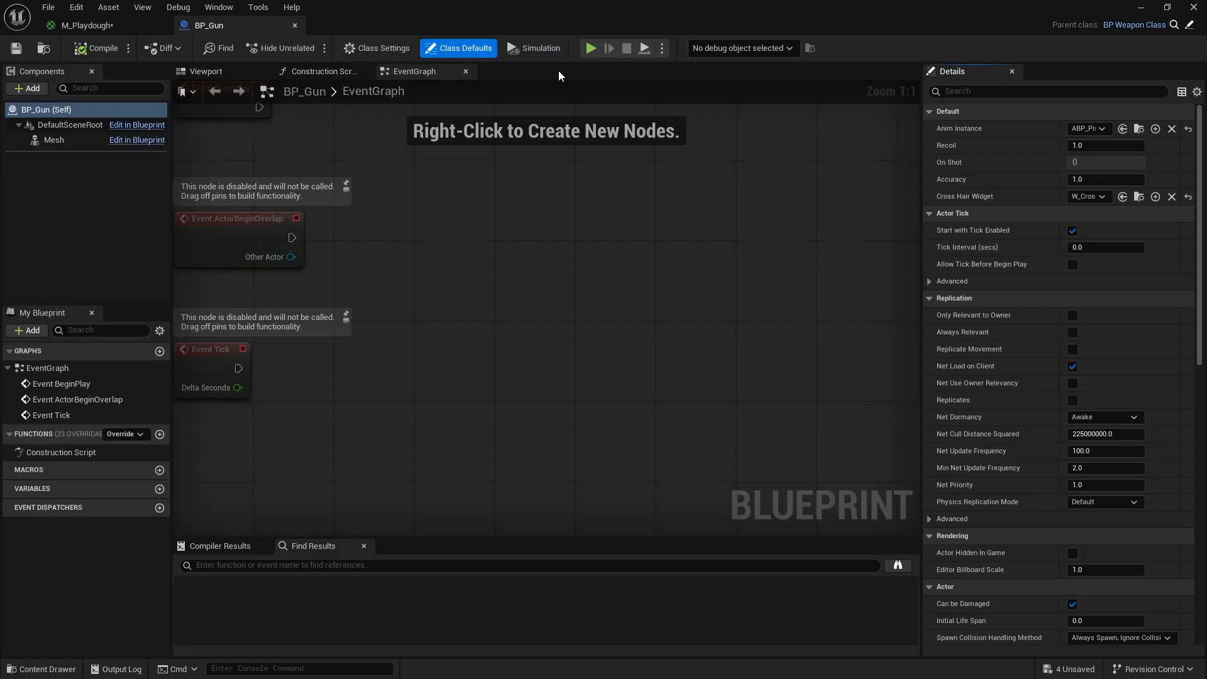
click(223, 73)
scroll(561, 316, up, 5)
scroll(561, 316, down, 8)
alt+drag(620, 322, 561, 286)
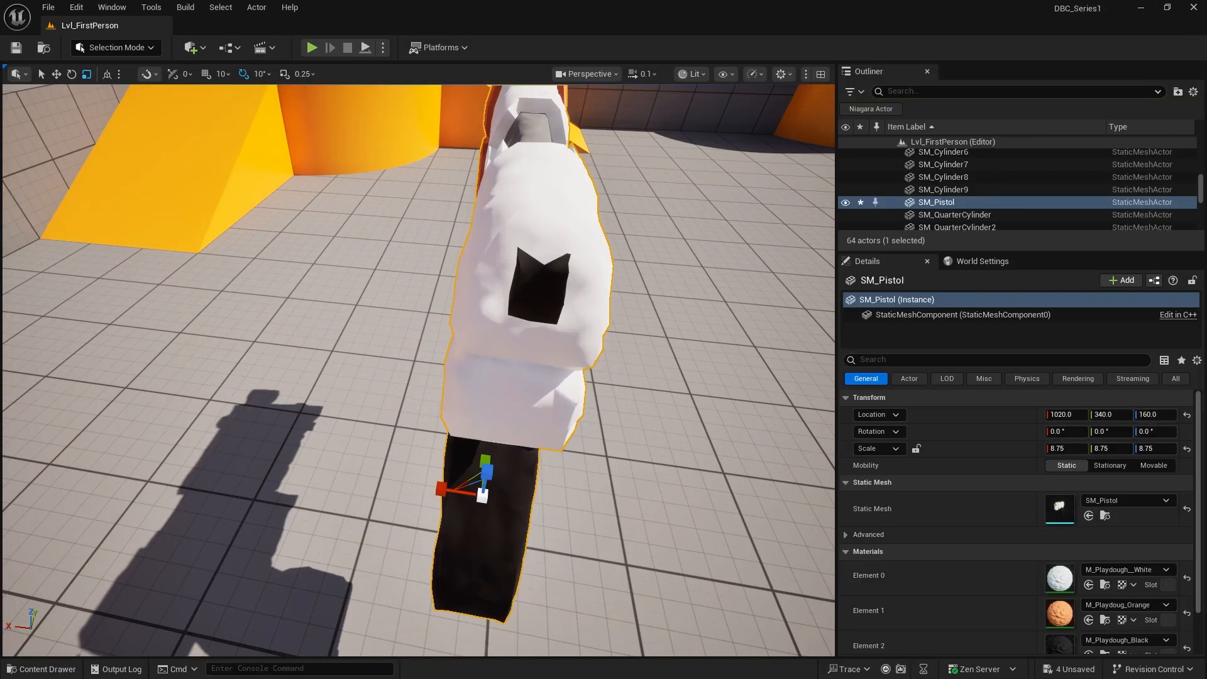
right_drag(600, 466, 478, 466)
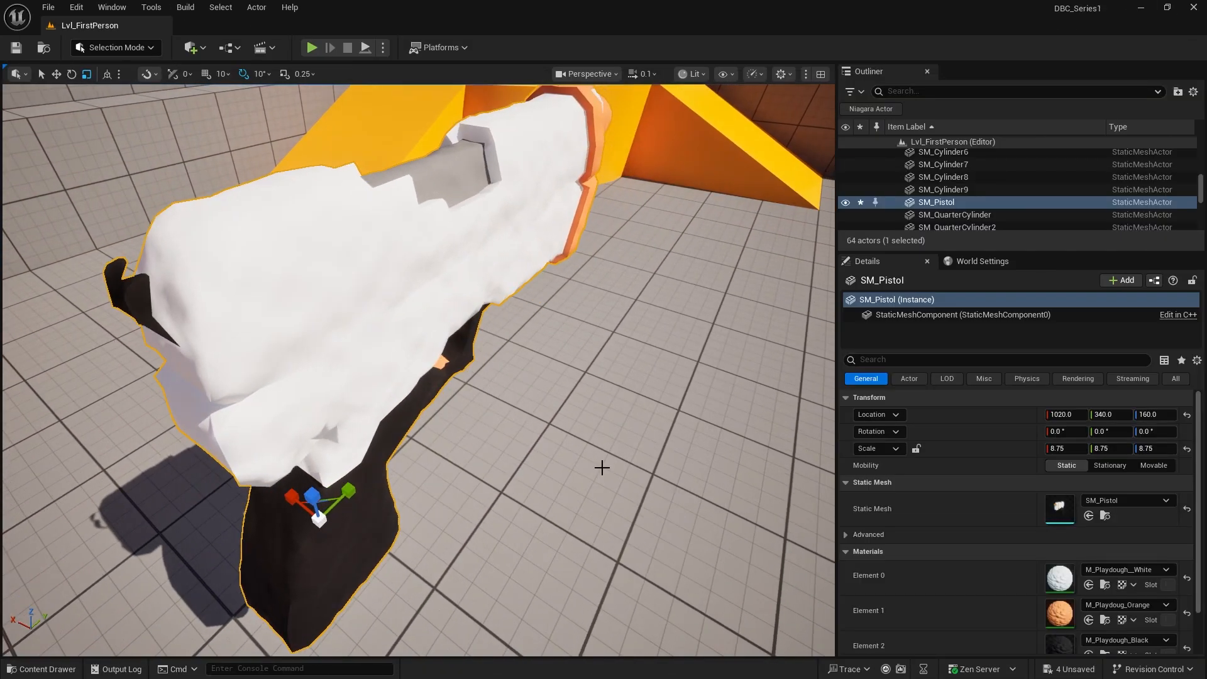
- Search the plugins for "skele" to check whether Skeletal Mesh Editing Tools is enabled, and close the plugin list
click(76, 8)
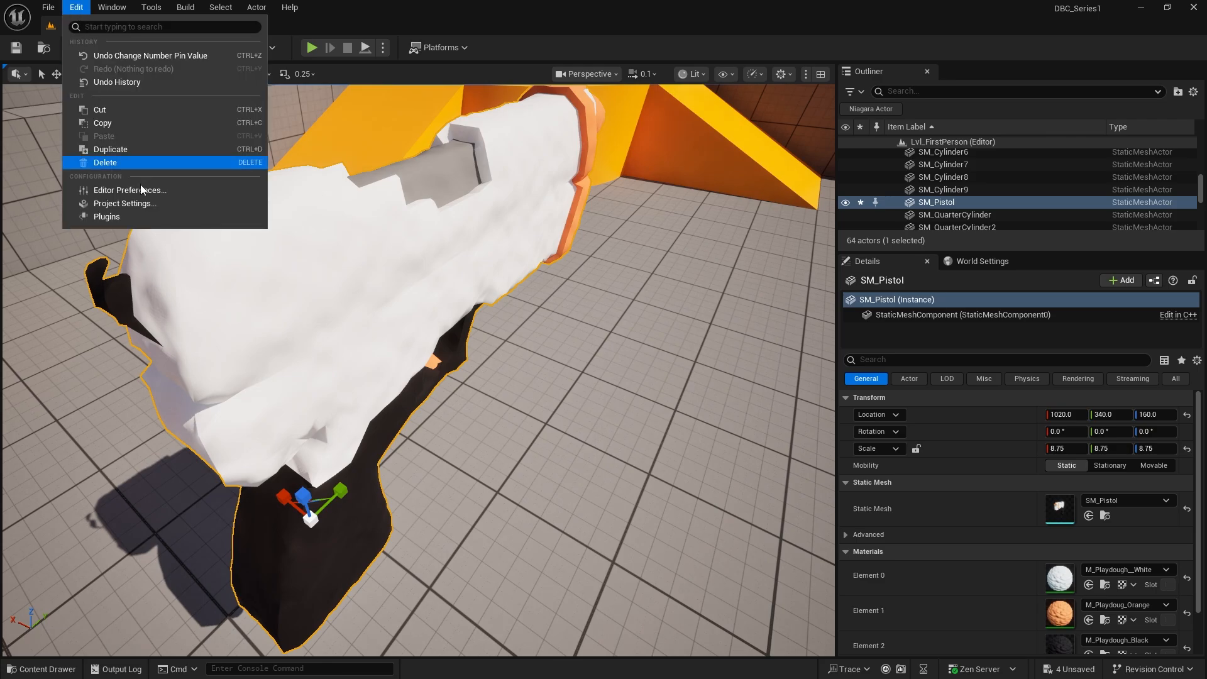
click(129, 221)
click(312, 49)
text(sk)
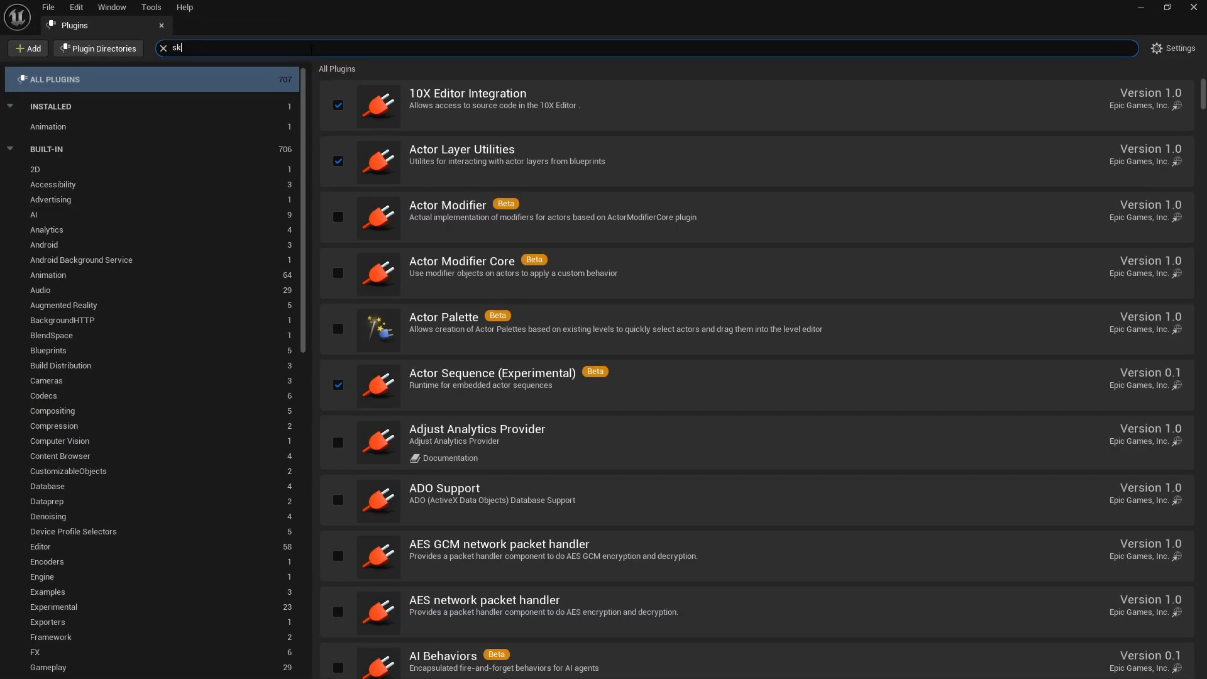
text(ele)
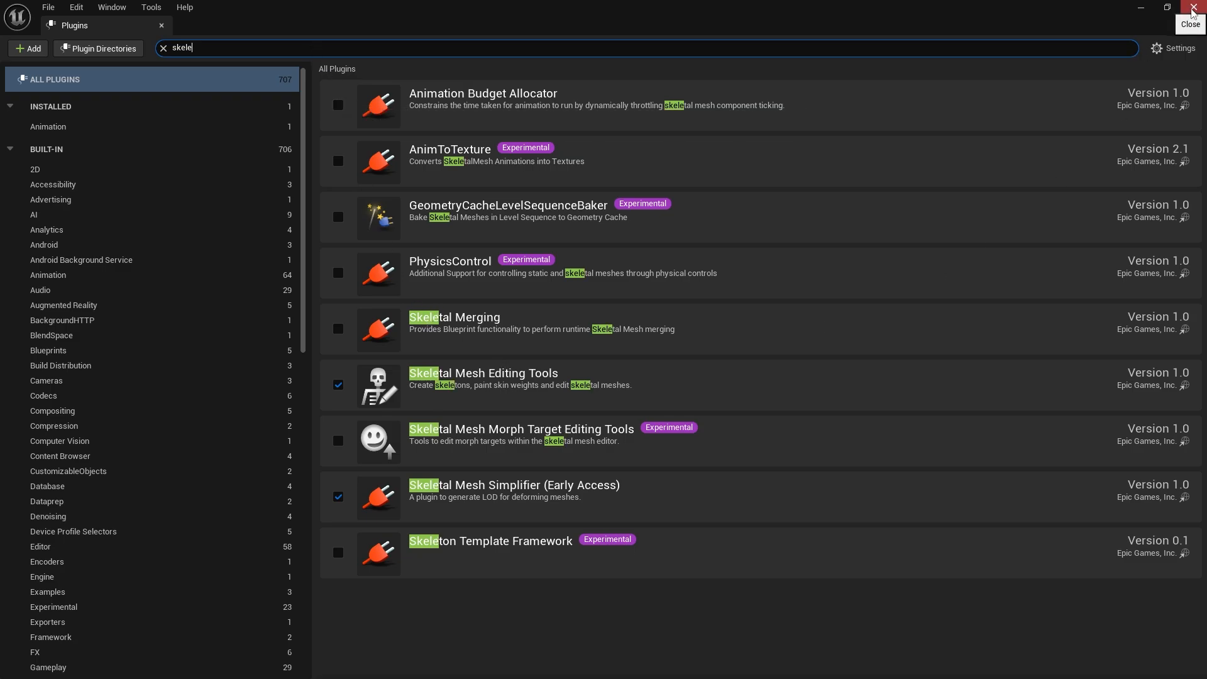
click(1193, 9)
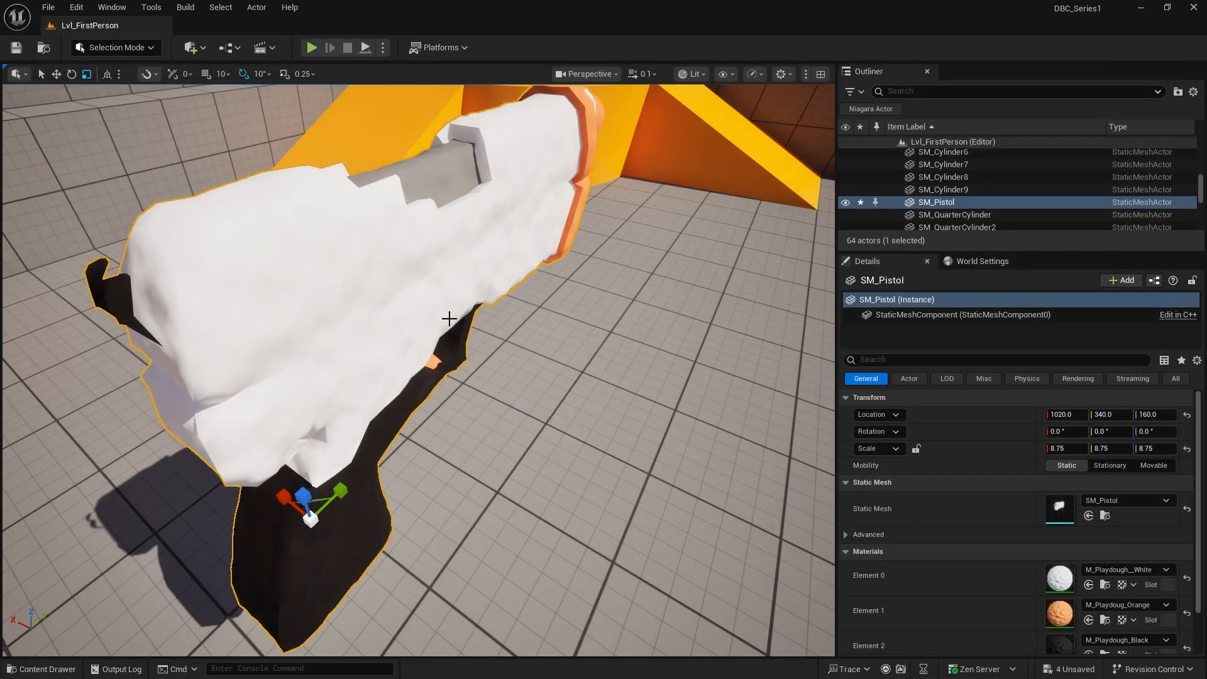
- Locate the SM_Pistol static mesh asset and convert it to a skeletal mesh with a newly created skeleton and the default naming
double_click(1061, 508)
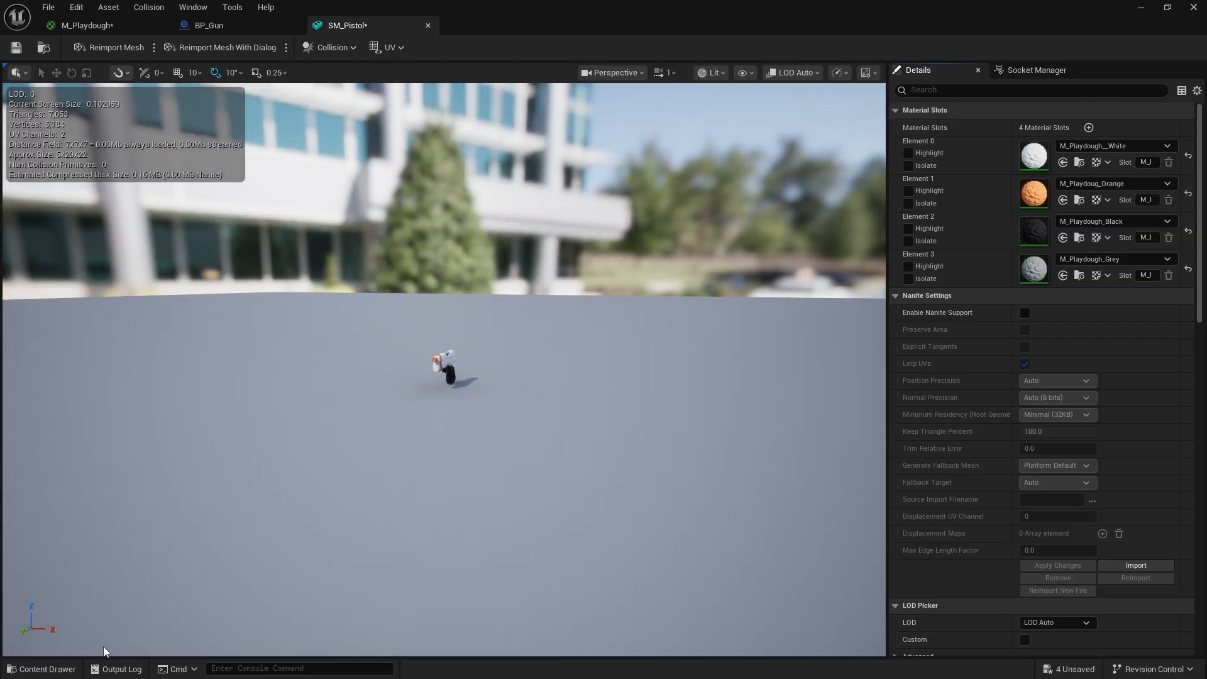
click(68, 670)
right_click(198, 512)
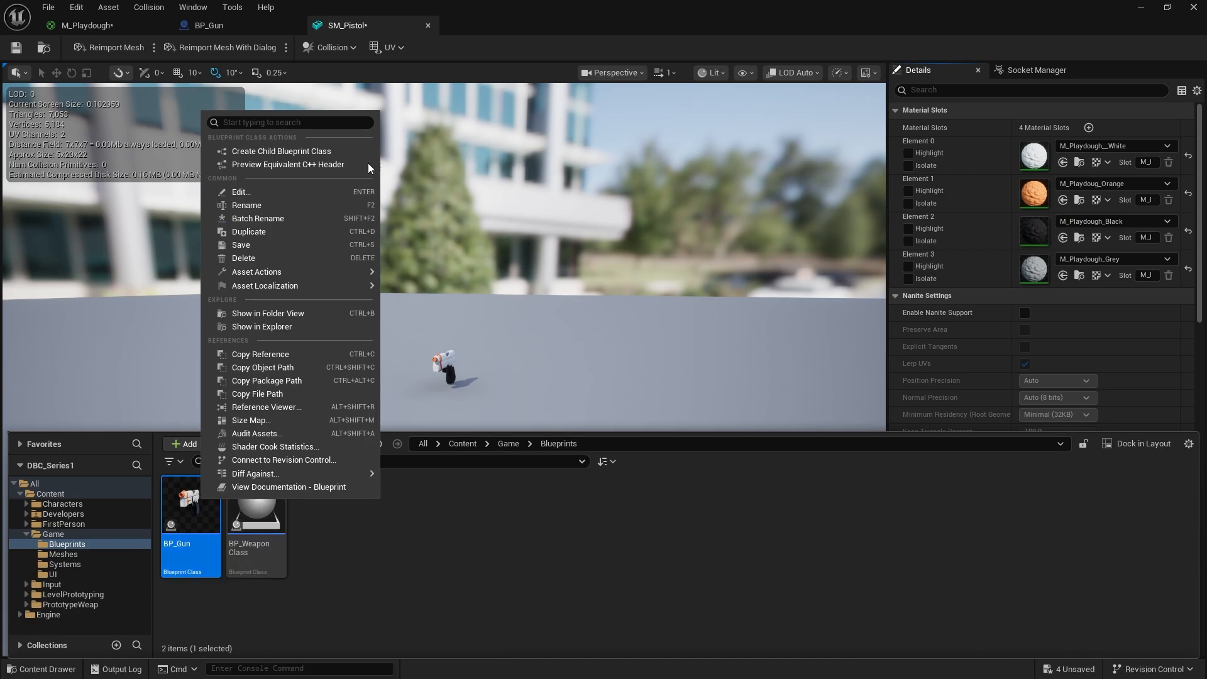
click(49, 50)
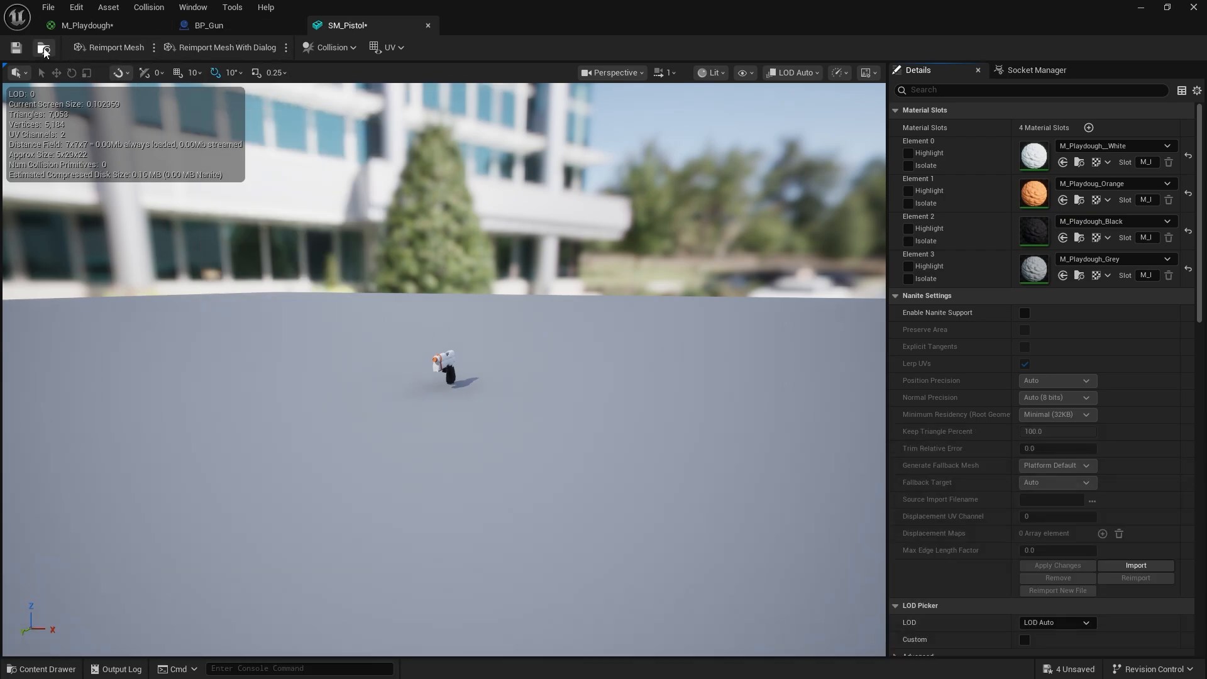
click(45, 52)
right_click(540, 511)
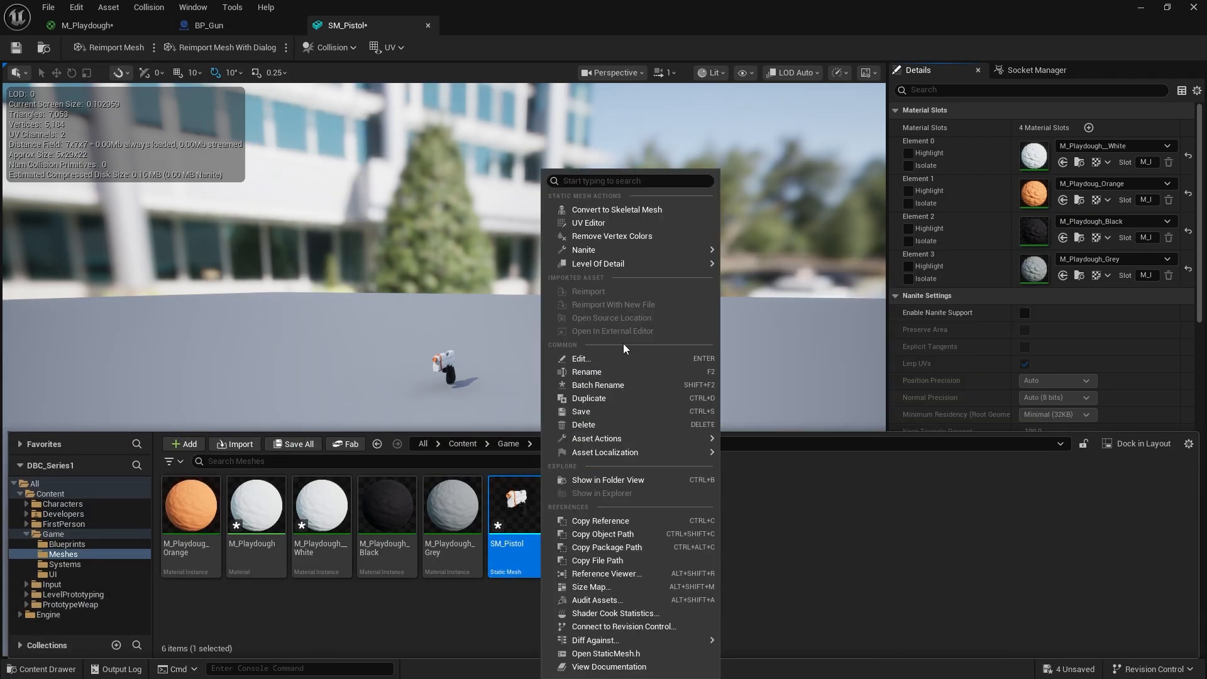
click(595, 210)
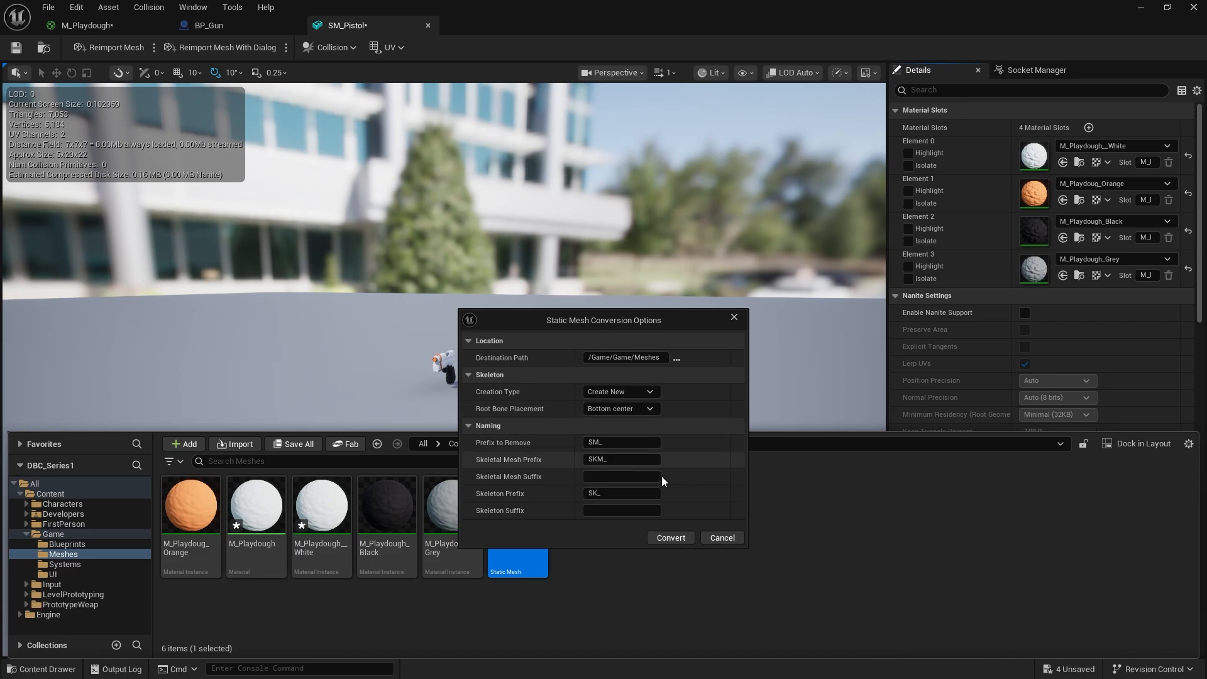
click(670, 539)
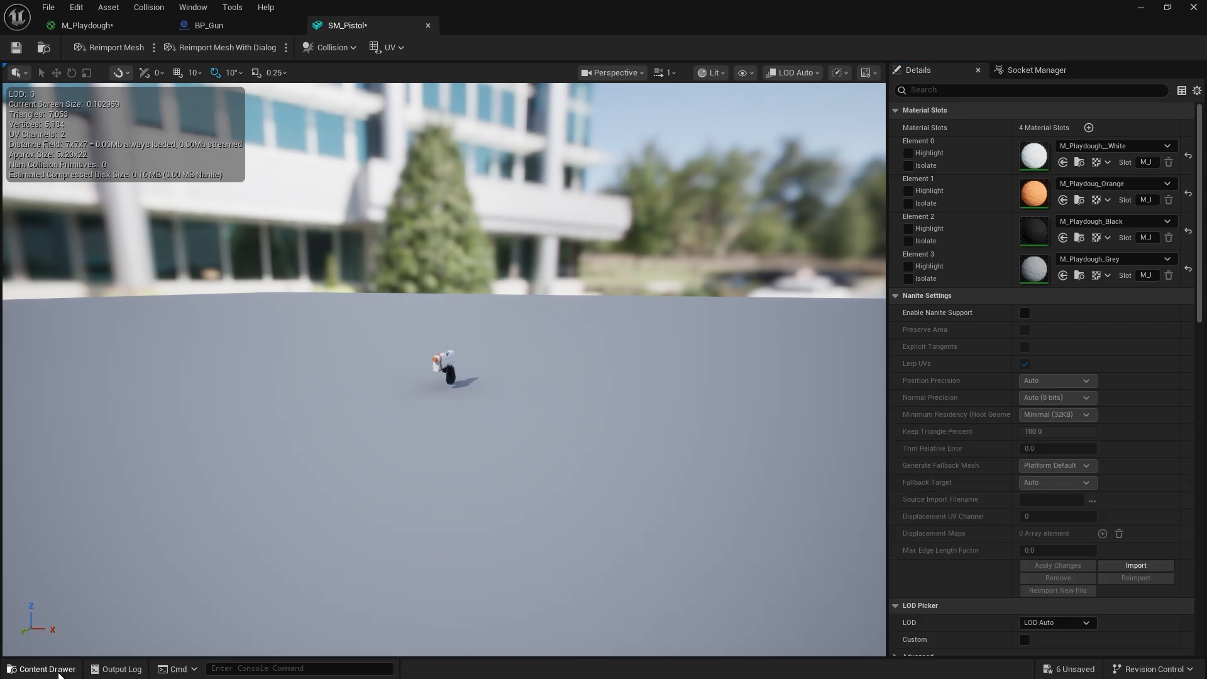
- Open the SKM_Pistol skeletal mesh from the Meshes folder, inspect it from behind and save it
click(41, 669)
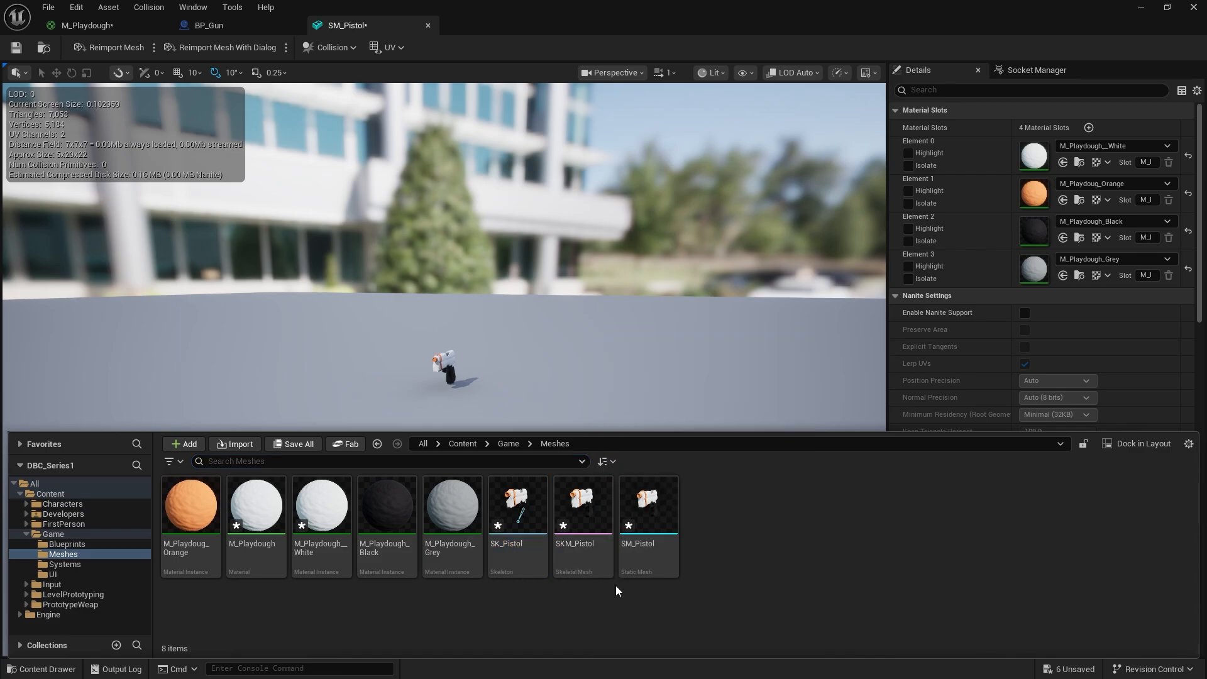
click(589, 564)
double_click(605, 576)
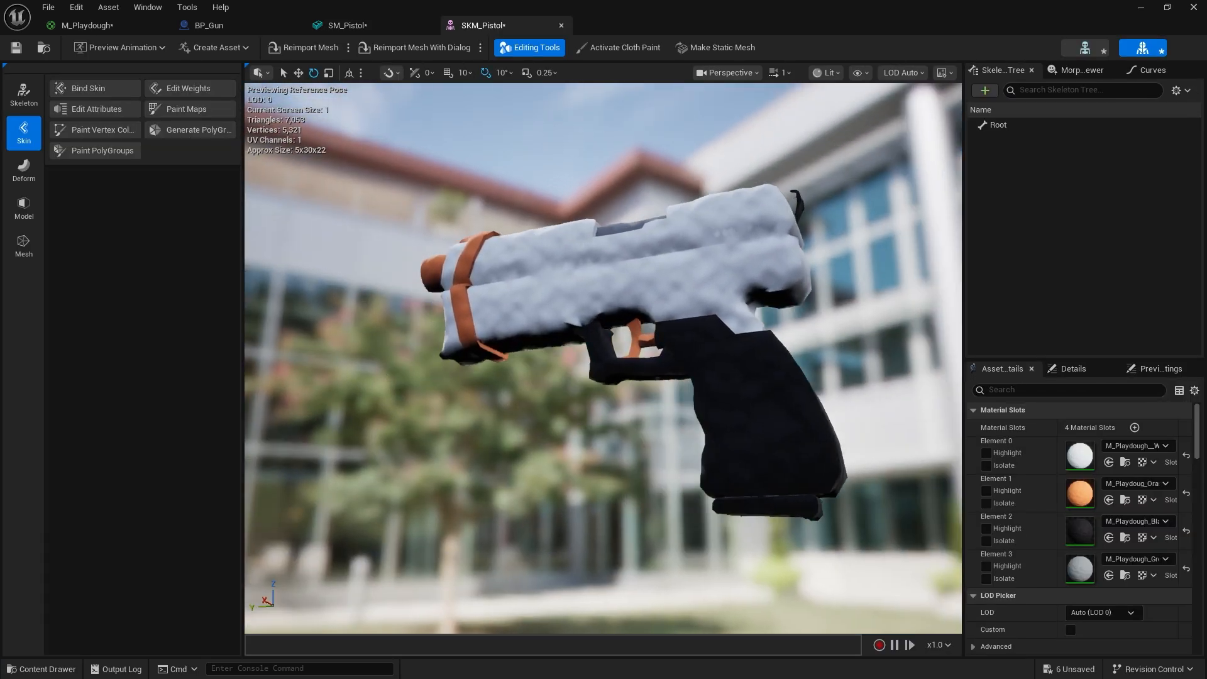
alt+drag(663, 334, 476, 428)
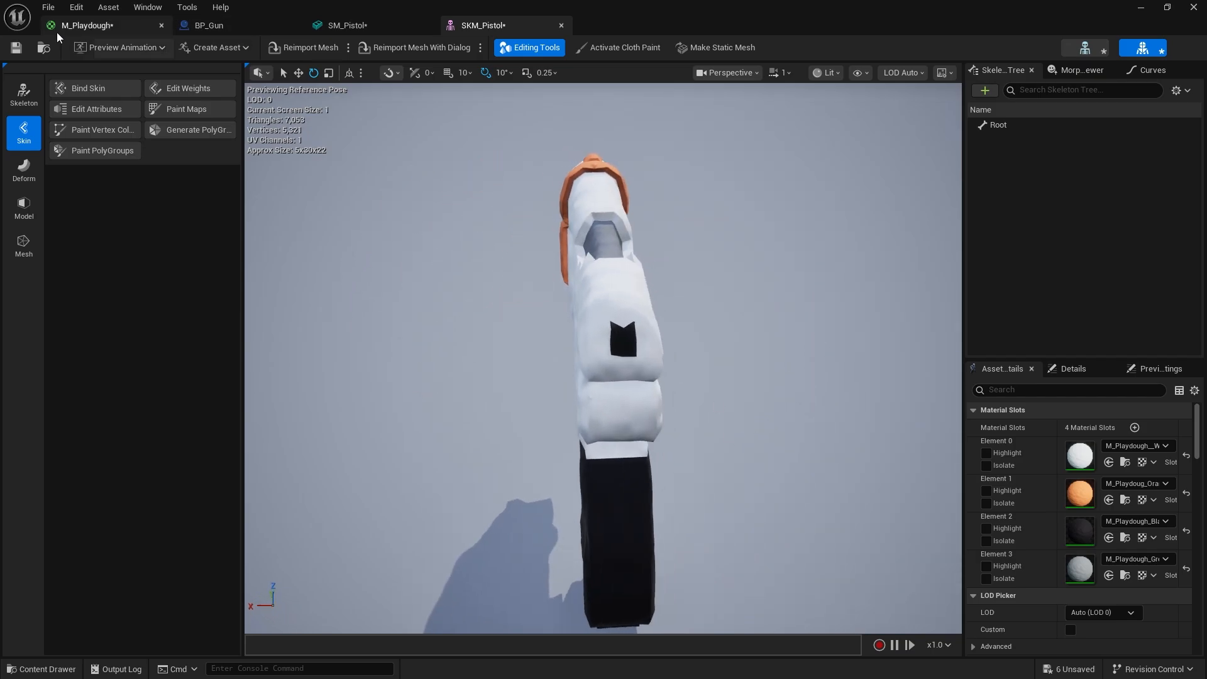
- Assign SKM_Pistol as the skeletal mesh asset of BP_Gun's Mesh component, check it in the preview and return to the level
click(209, 25)
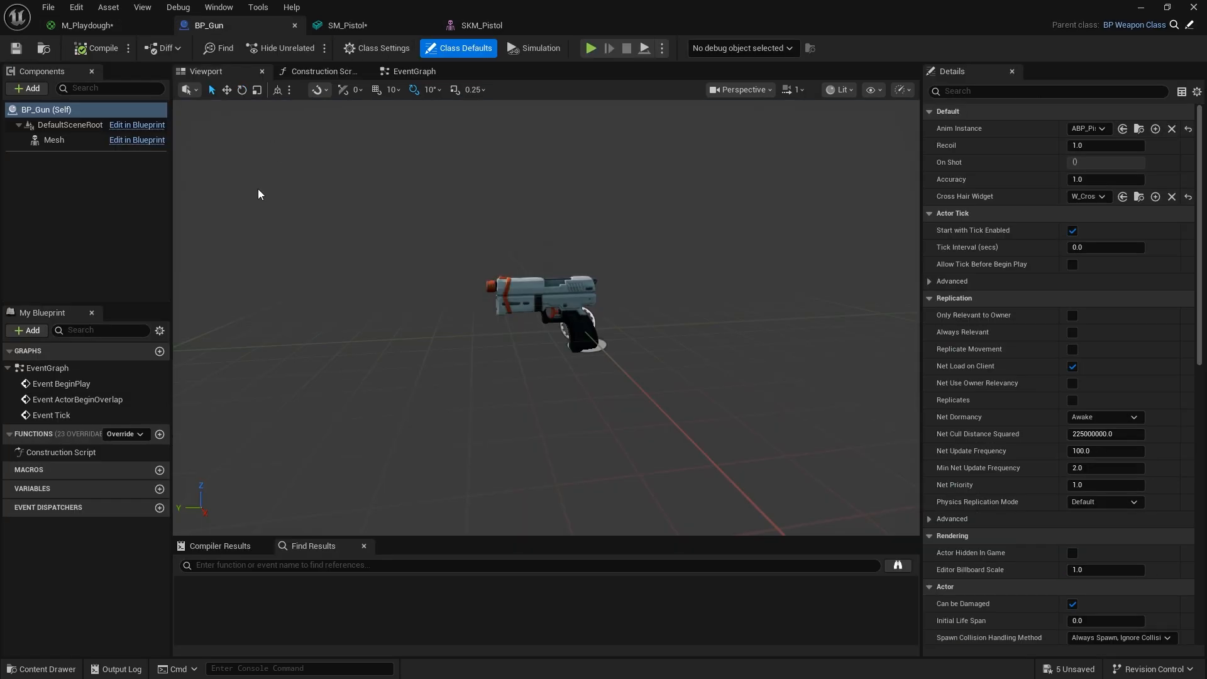
click(52, 141)
click(1111, 418)
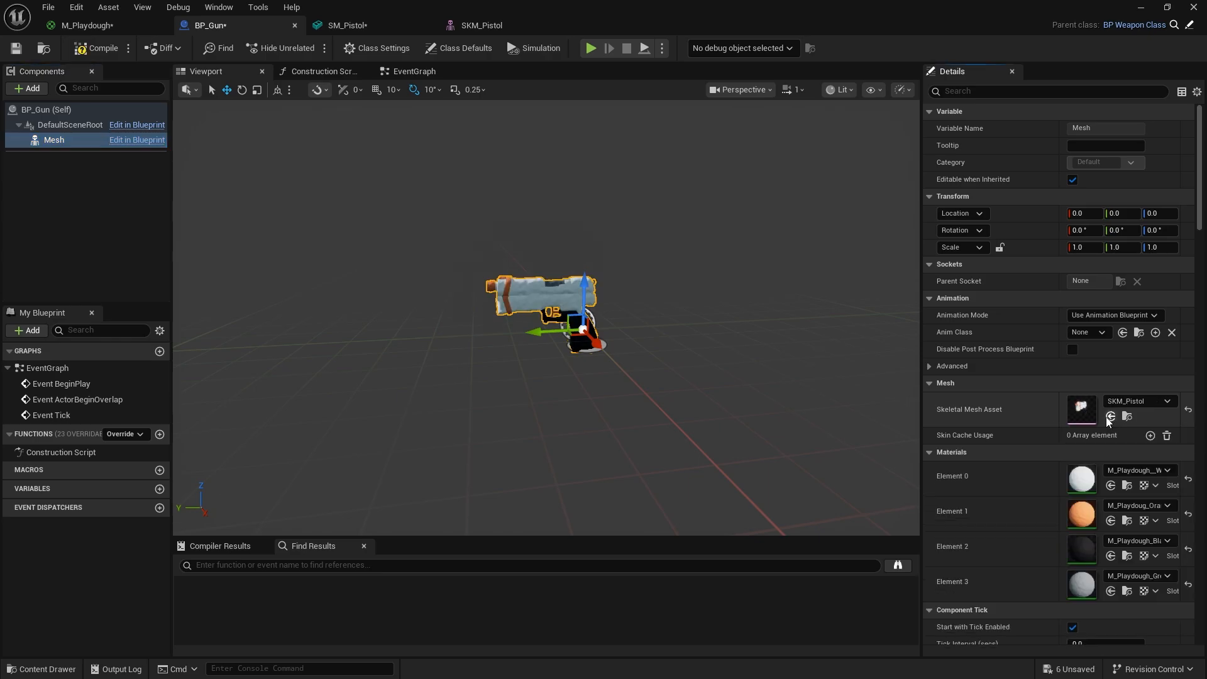
alt+drag(775, 341, 562, 341)
click(1141, 8)
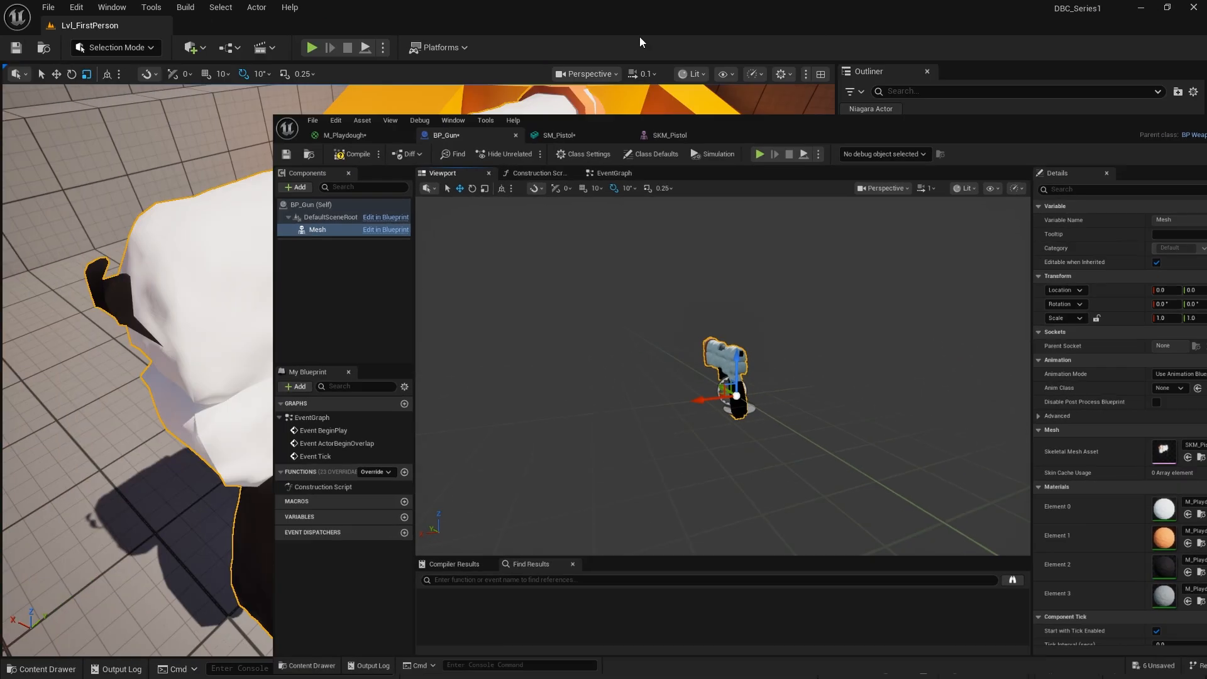
- Start playing the level in the editor and walk forward to equip the pistol
click(317, 50)
click(528, 271)
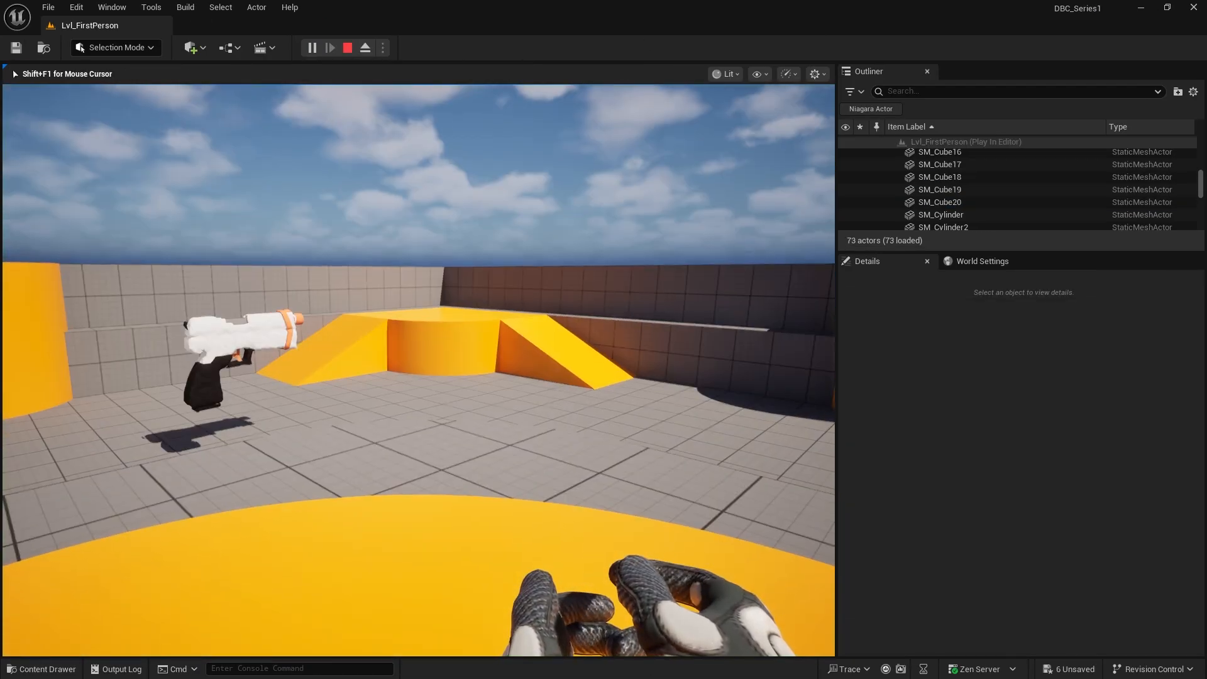
key(w)
key(w)
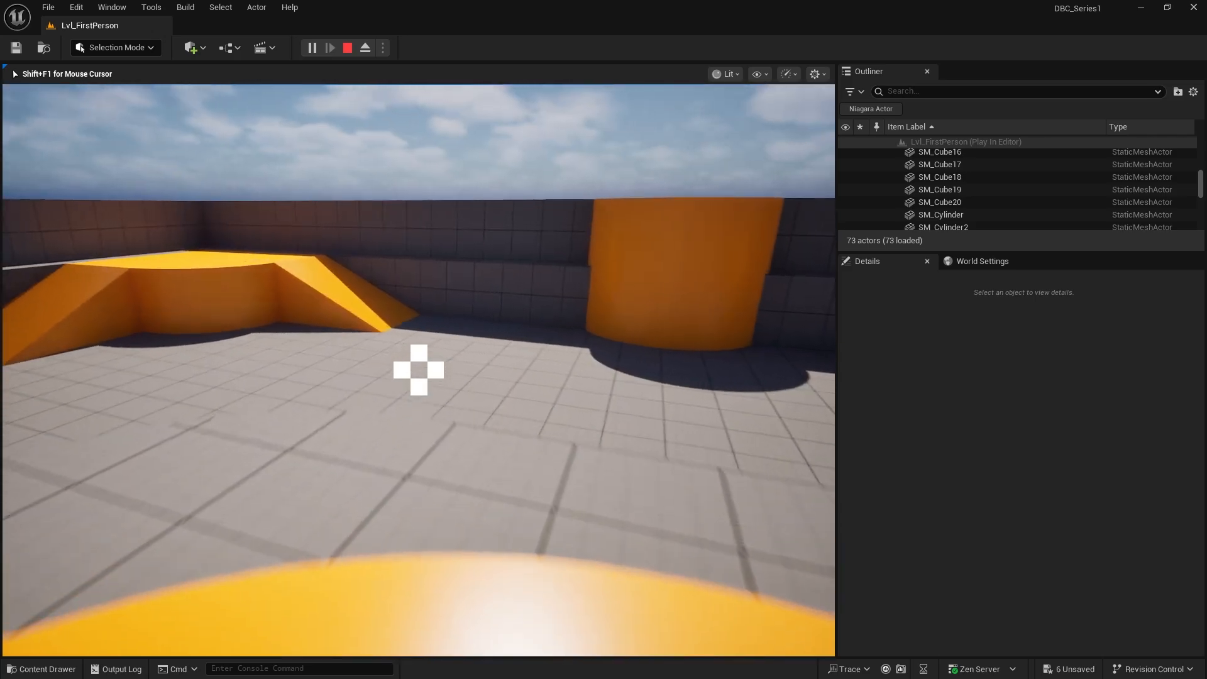
- Walk around the level firing the equipped playdough pistol to test how it looks in hand, and stop playing
click(418, 370)
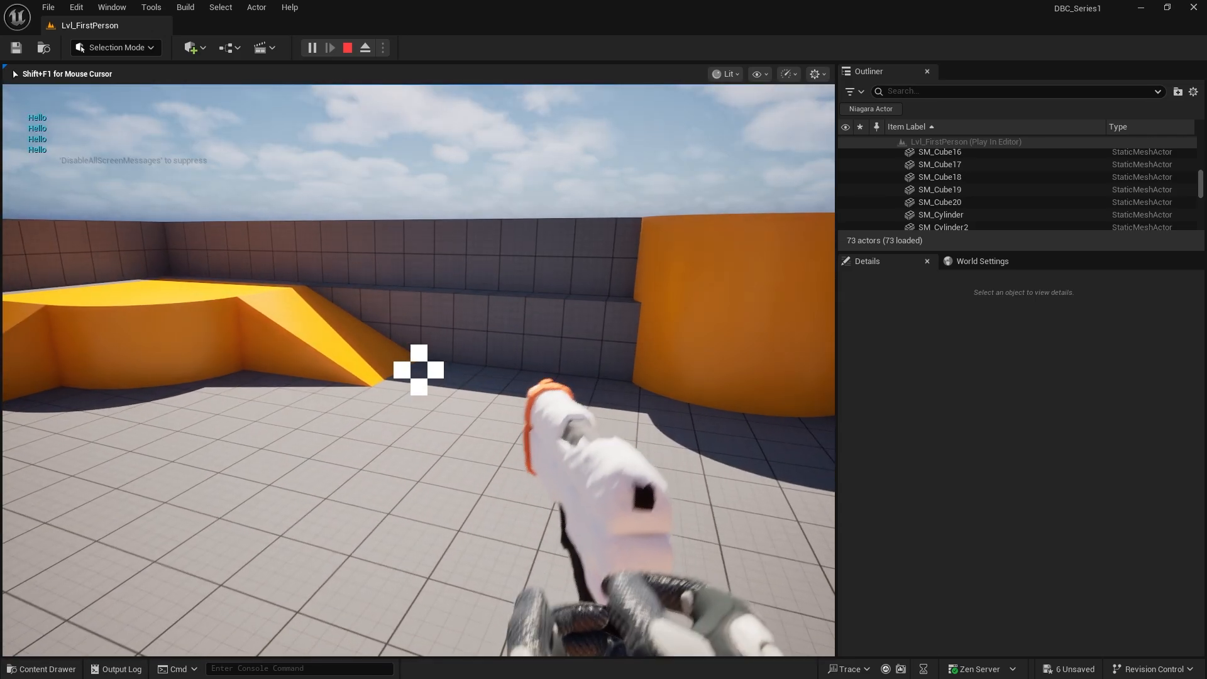
key(w)
click(419, 369)
click(418, 370)
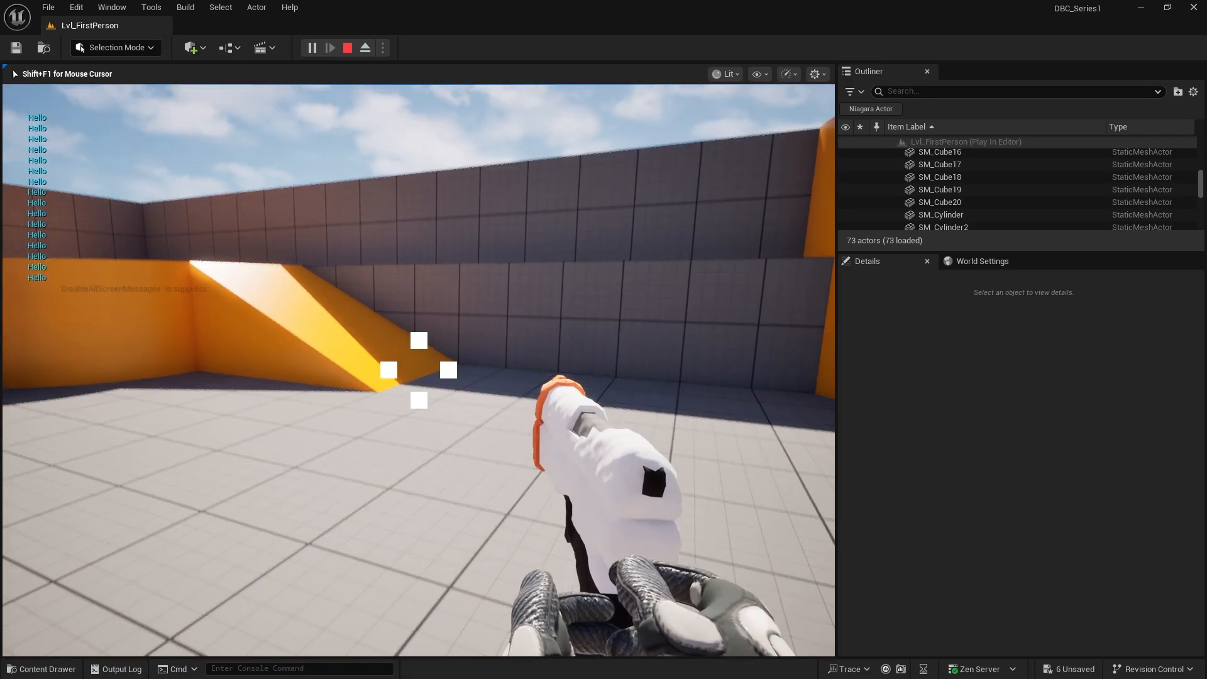
click(418, 370)
key(w)
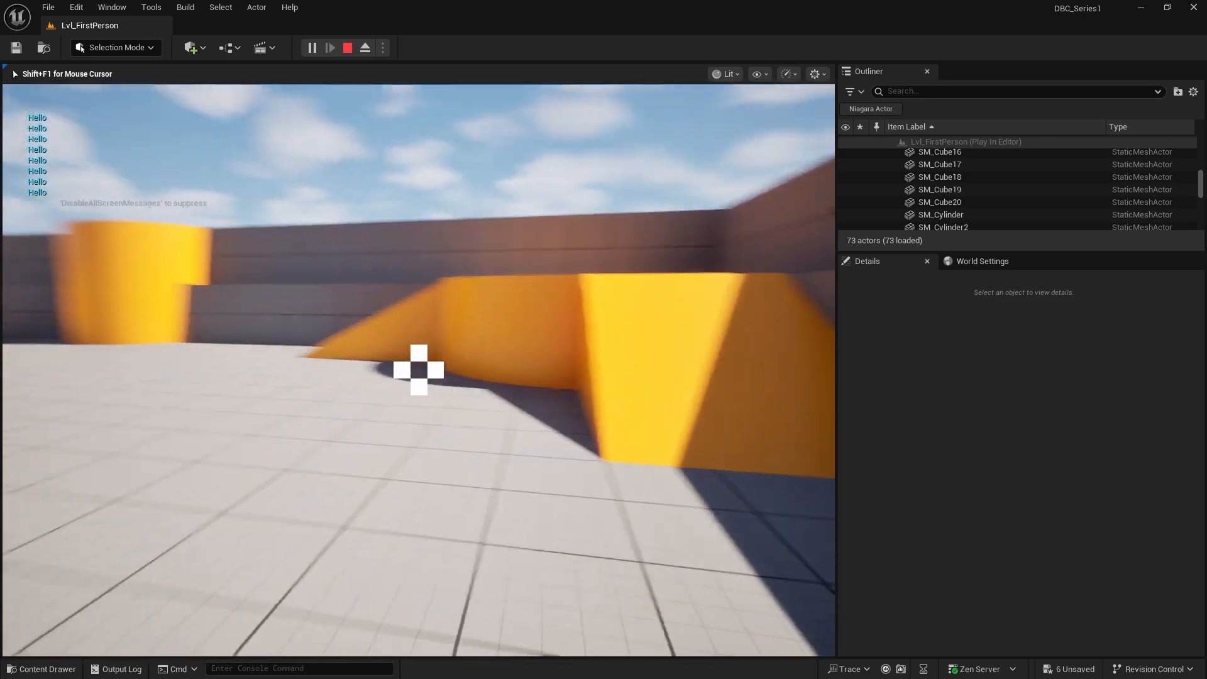
key(w)
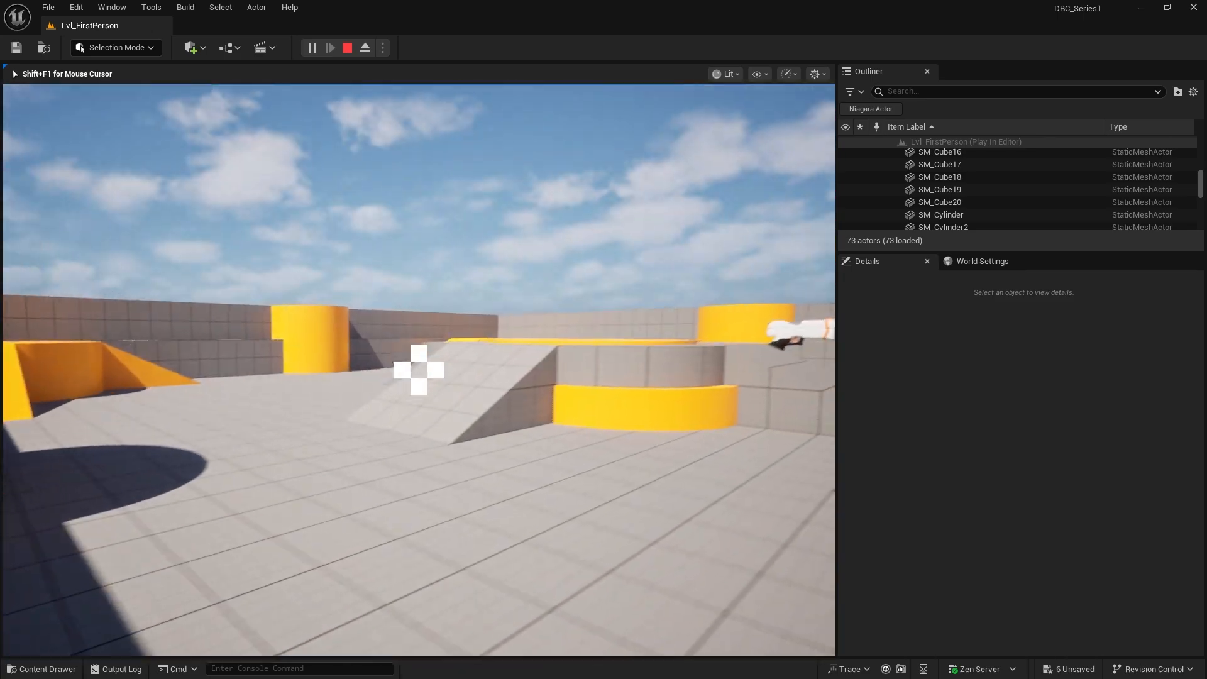
click(419, 370)
key(w)
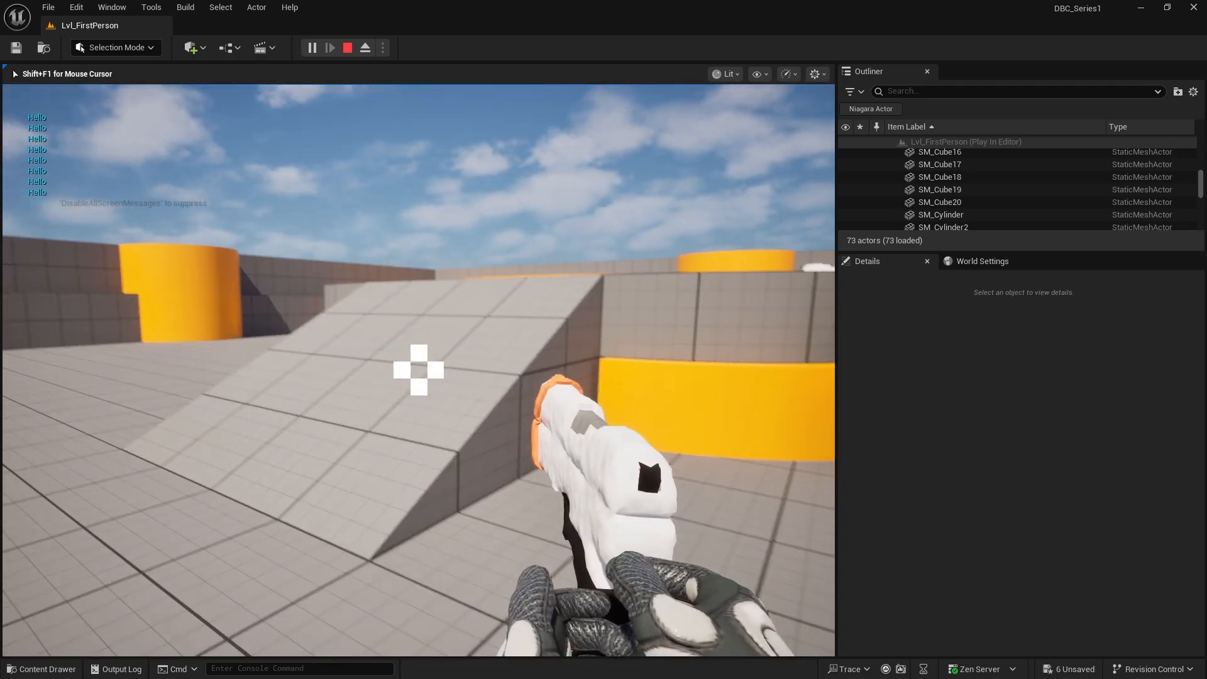
click(419, 369)
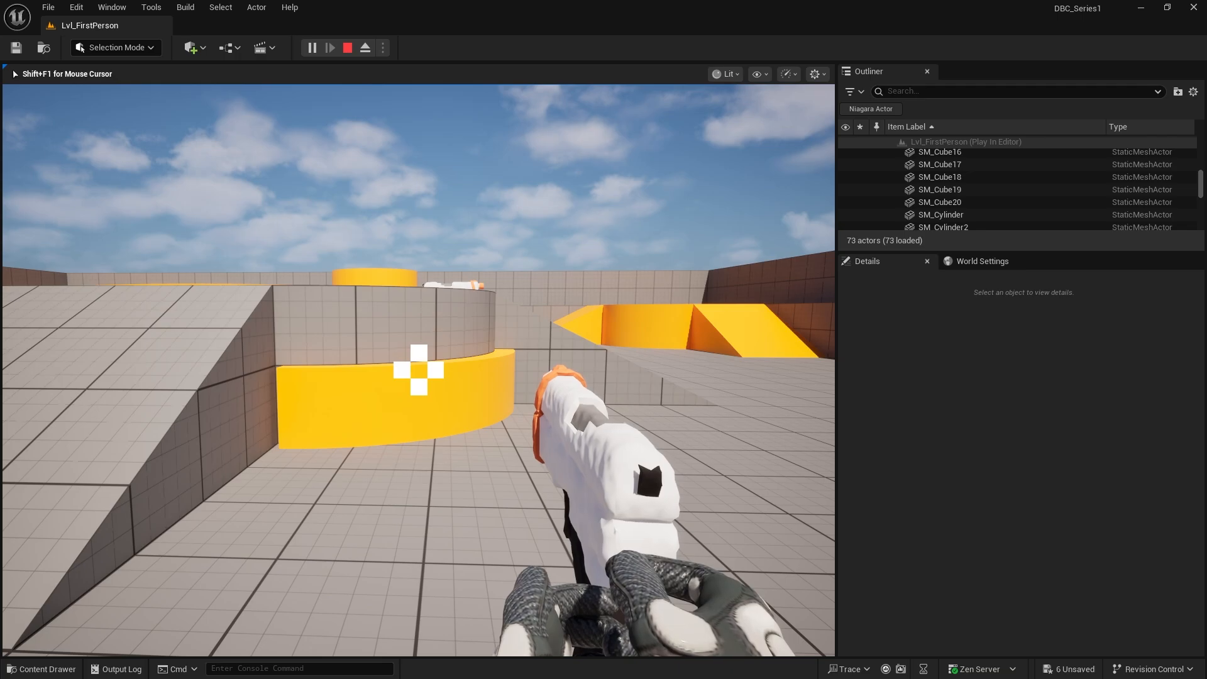
key(Escape)
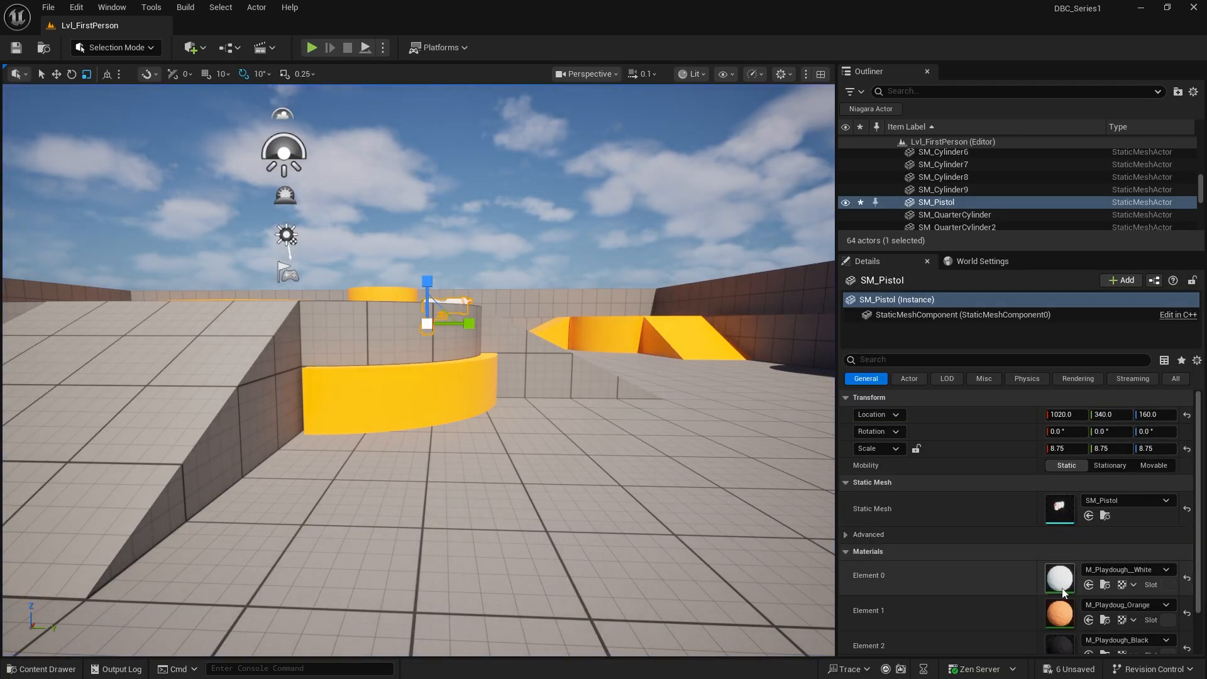